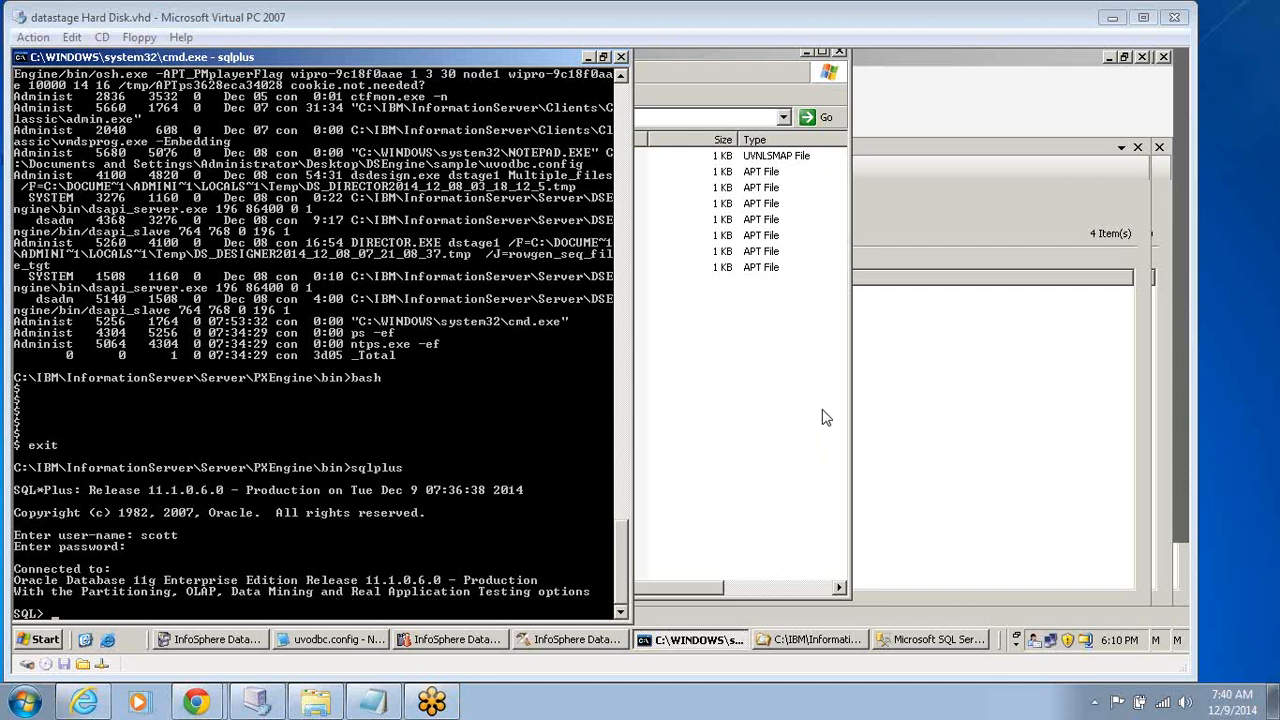
# Switch to Microsoft SQL Server Management Studio, collapse the System Databases folder and open a new query.
pyautogui.click(917, 639)
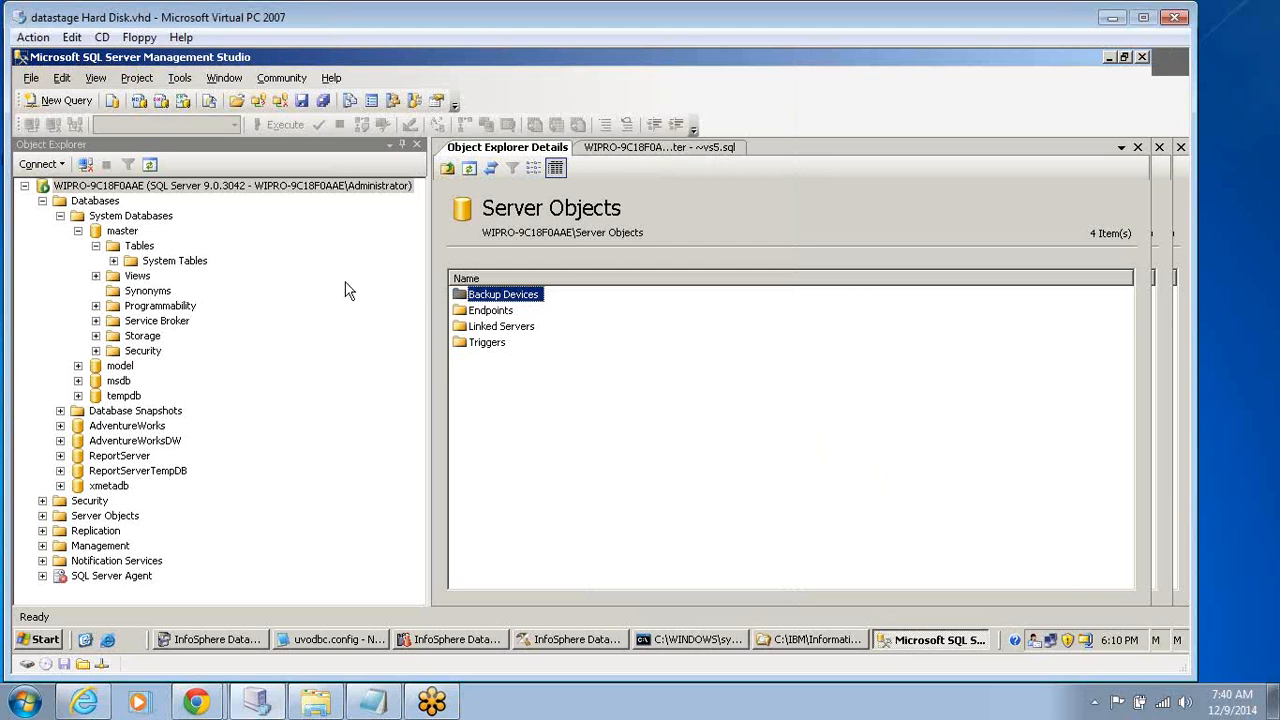
pyautogui.click(60, 216)
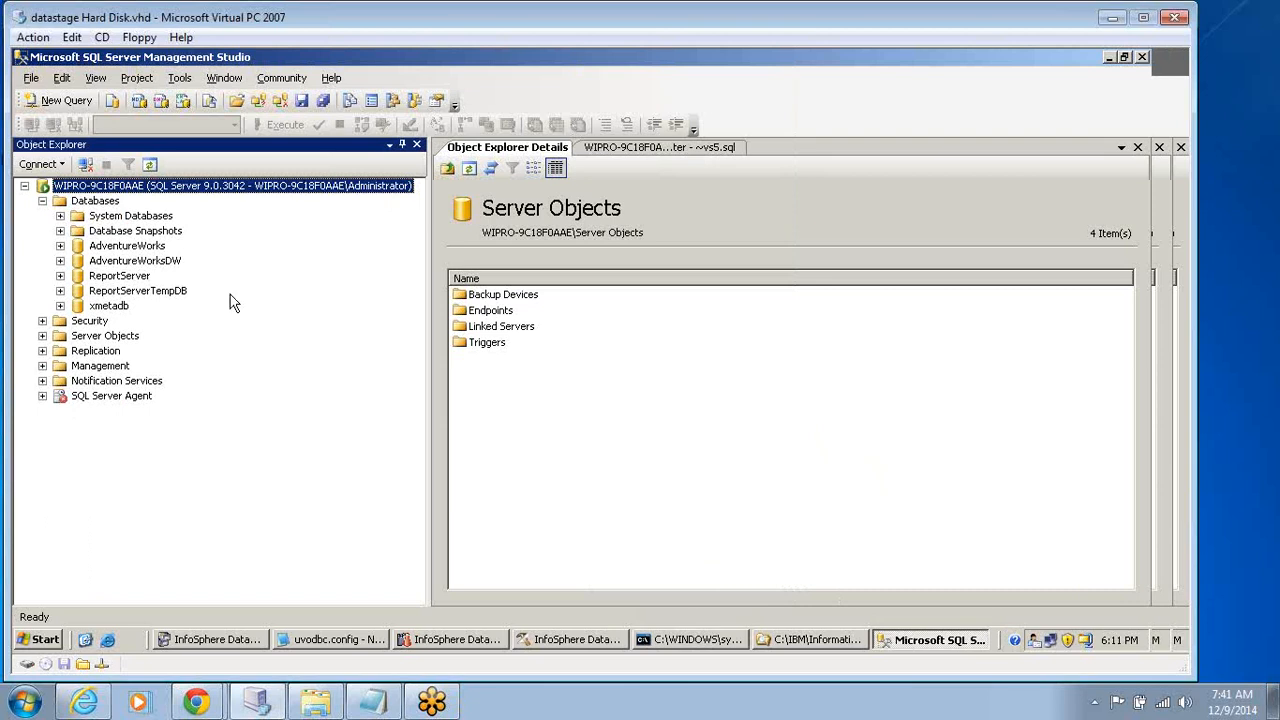
pyautogui.click(444, 362)
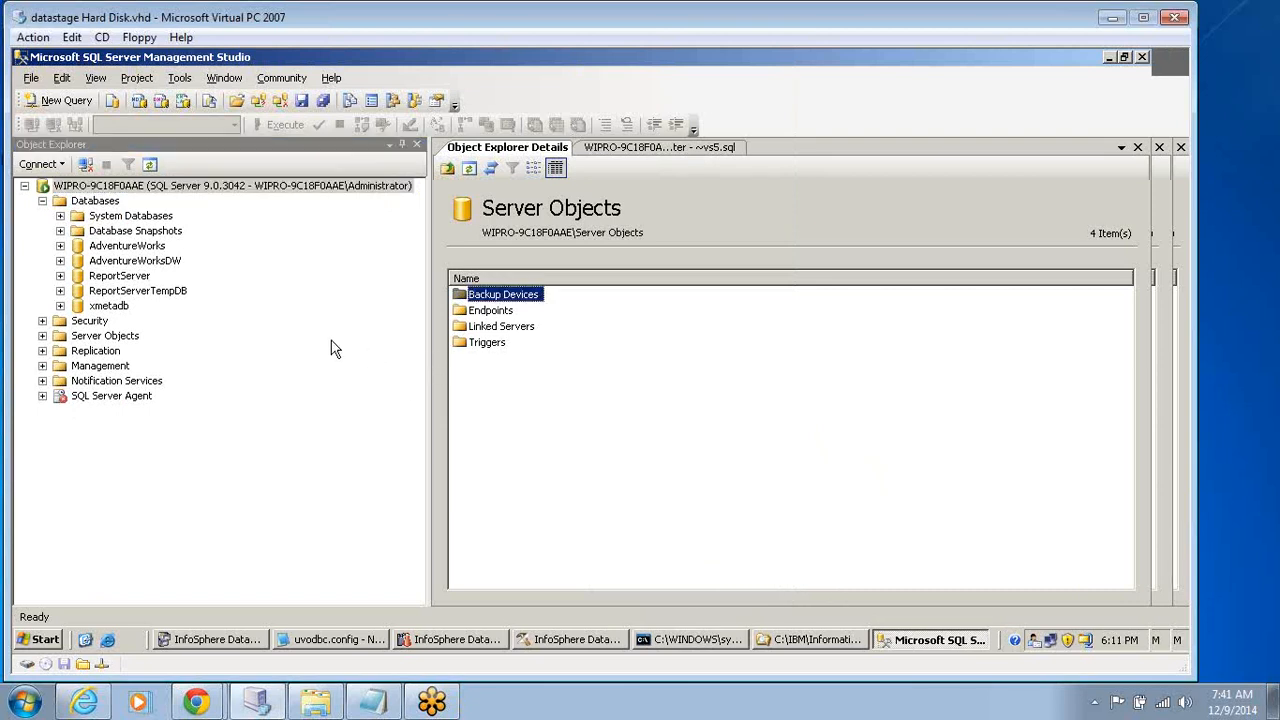
pyautogui.click(55, 101)
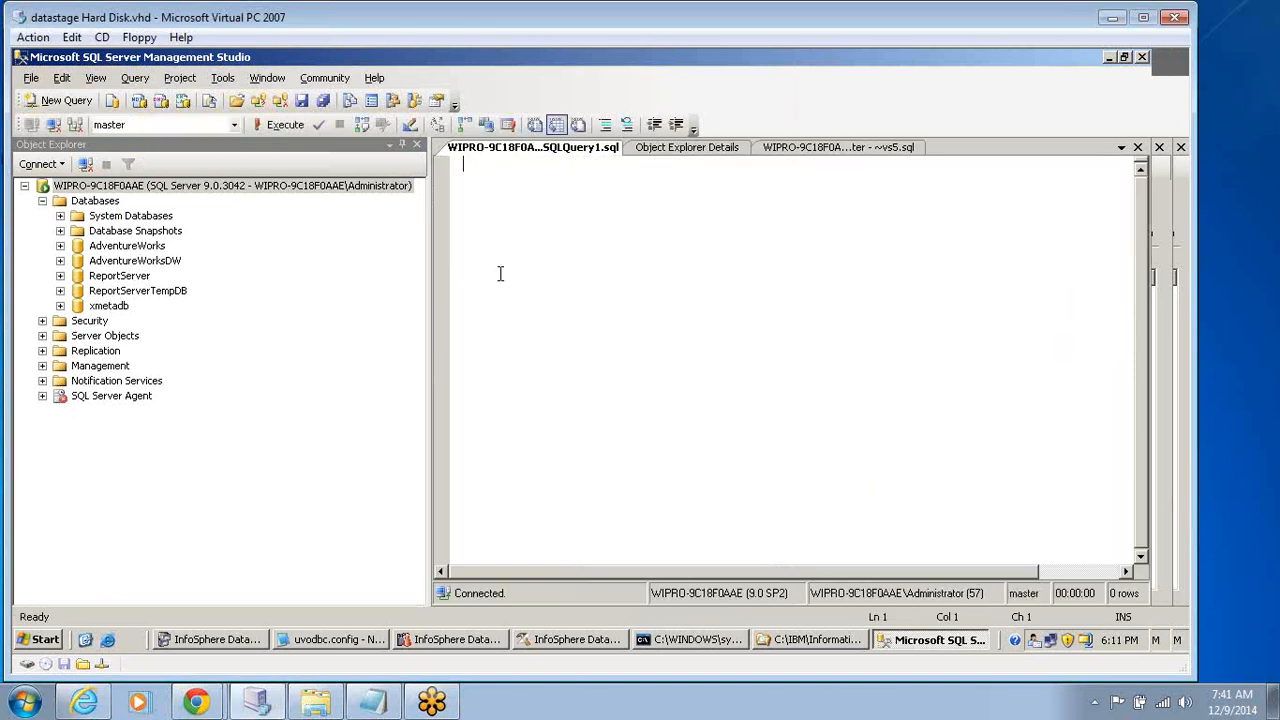
# Expand the AdventureWorks database to list its tables.
pyautogui.click(42, 201)
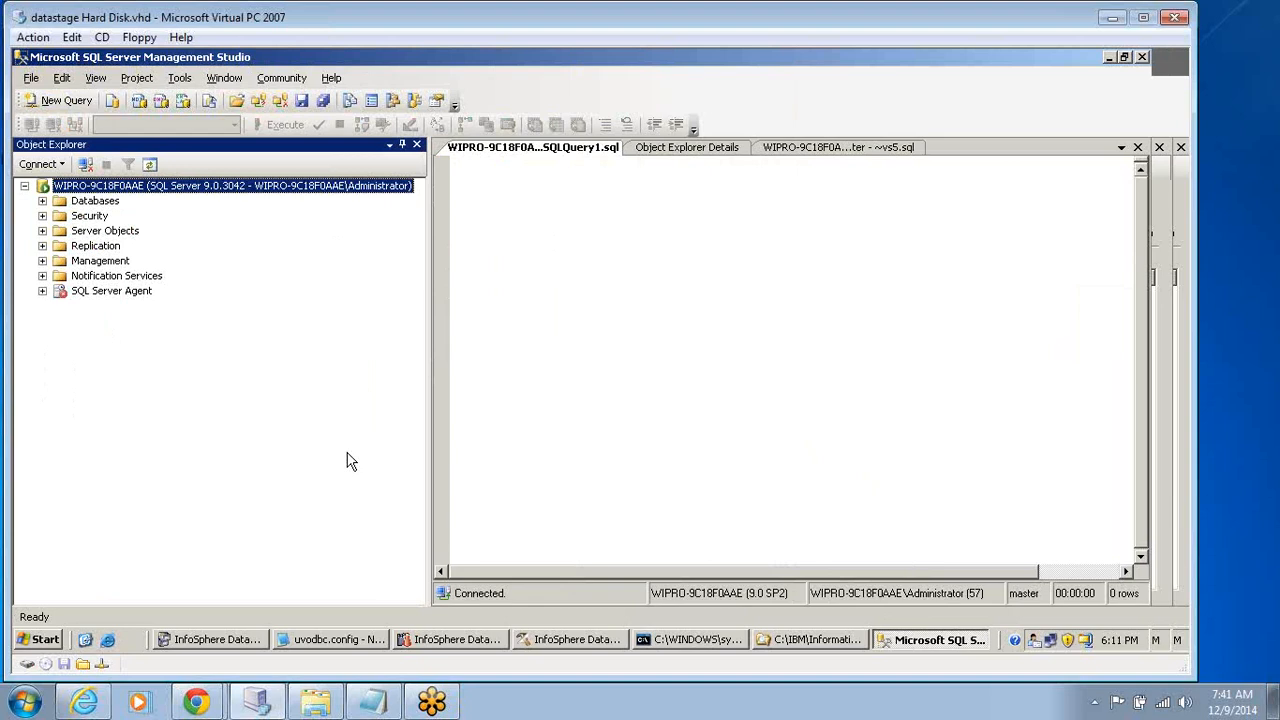
pyautogui.click(42, 201)
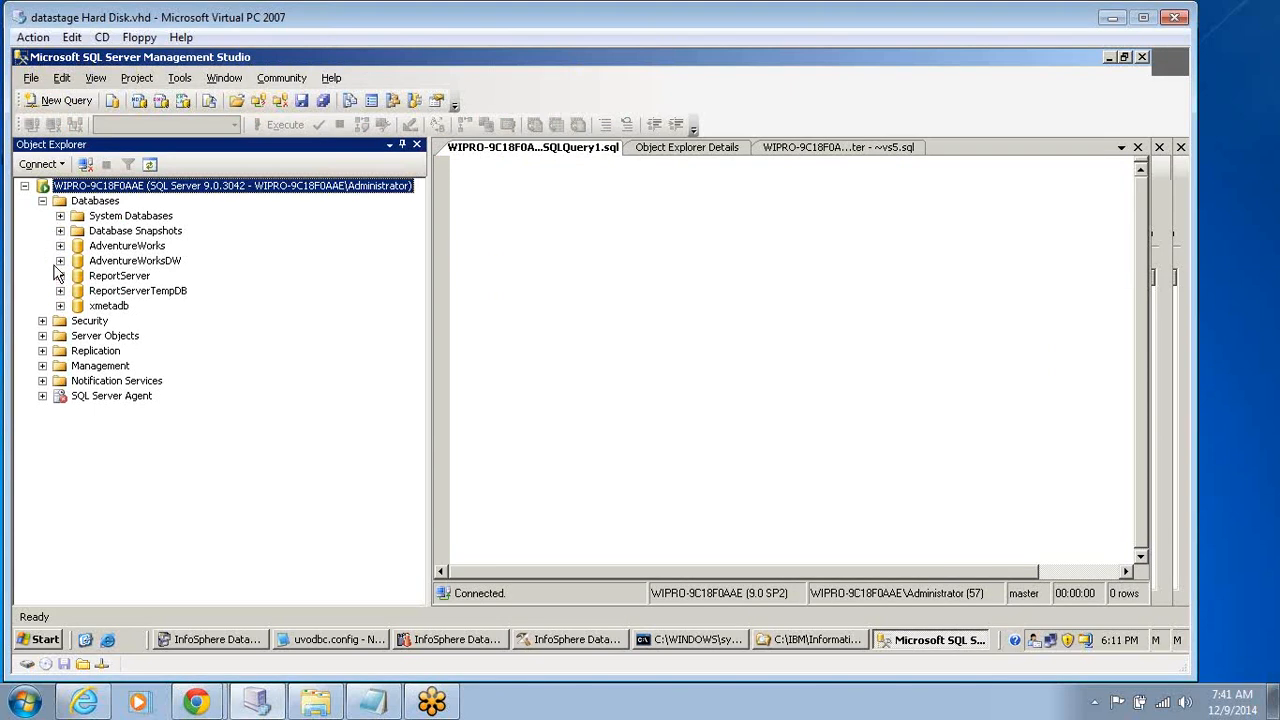
pyautogui.click(59, 249)
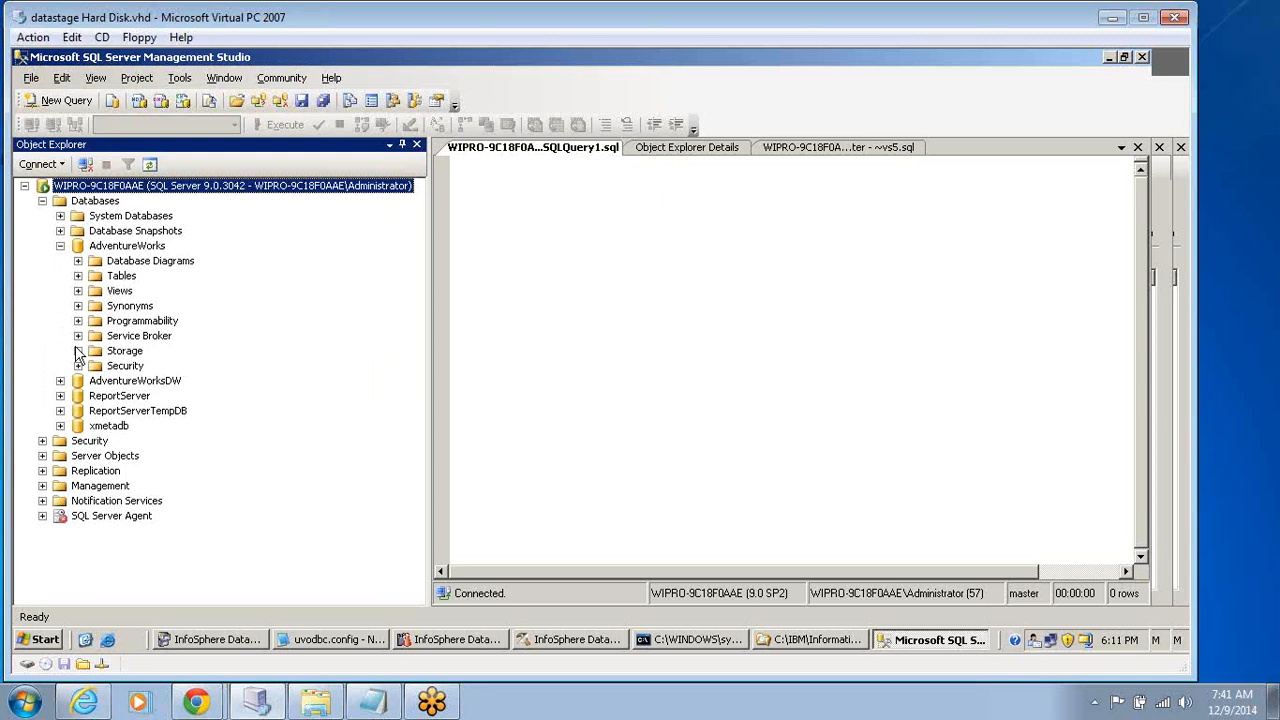
pyautogui.click(79, 277)
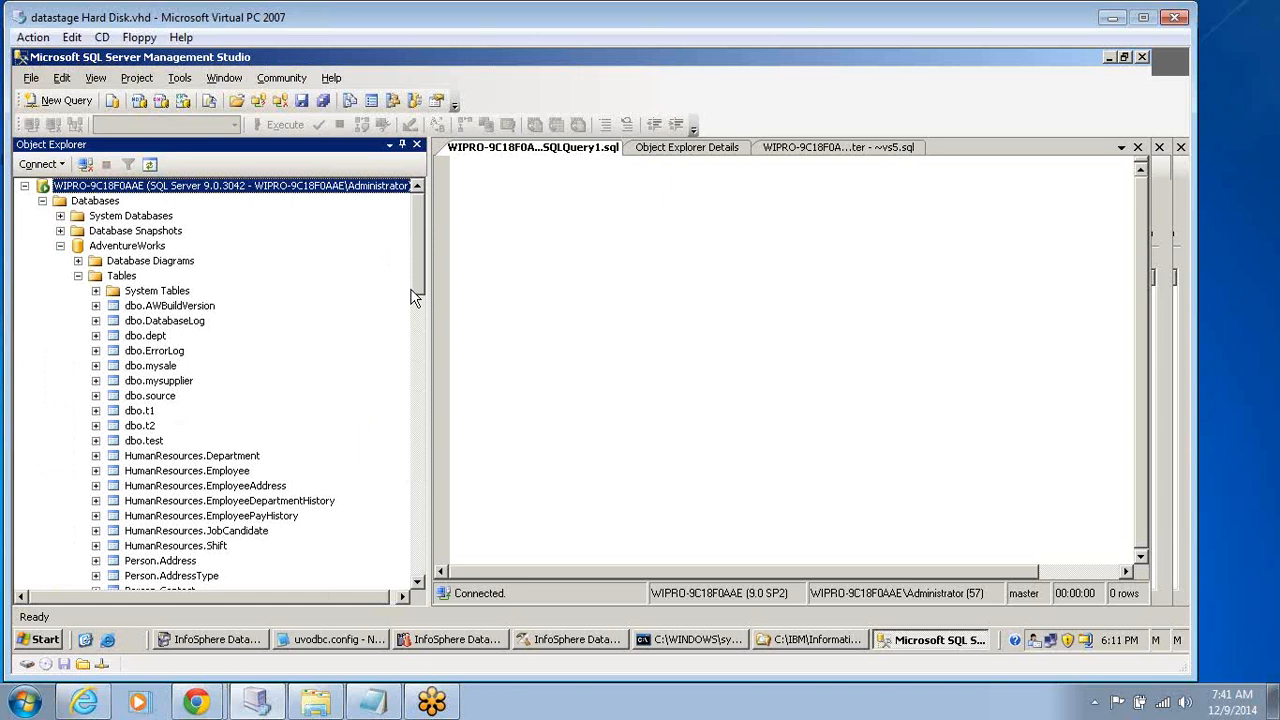
# Write the query "select * from Adventureworks.t1" and execute it.
pyautogui.click(523, 250)
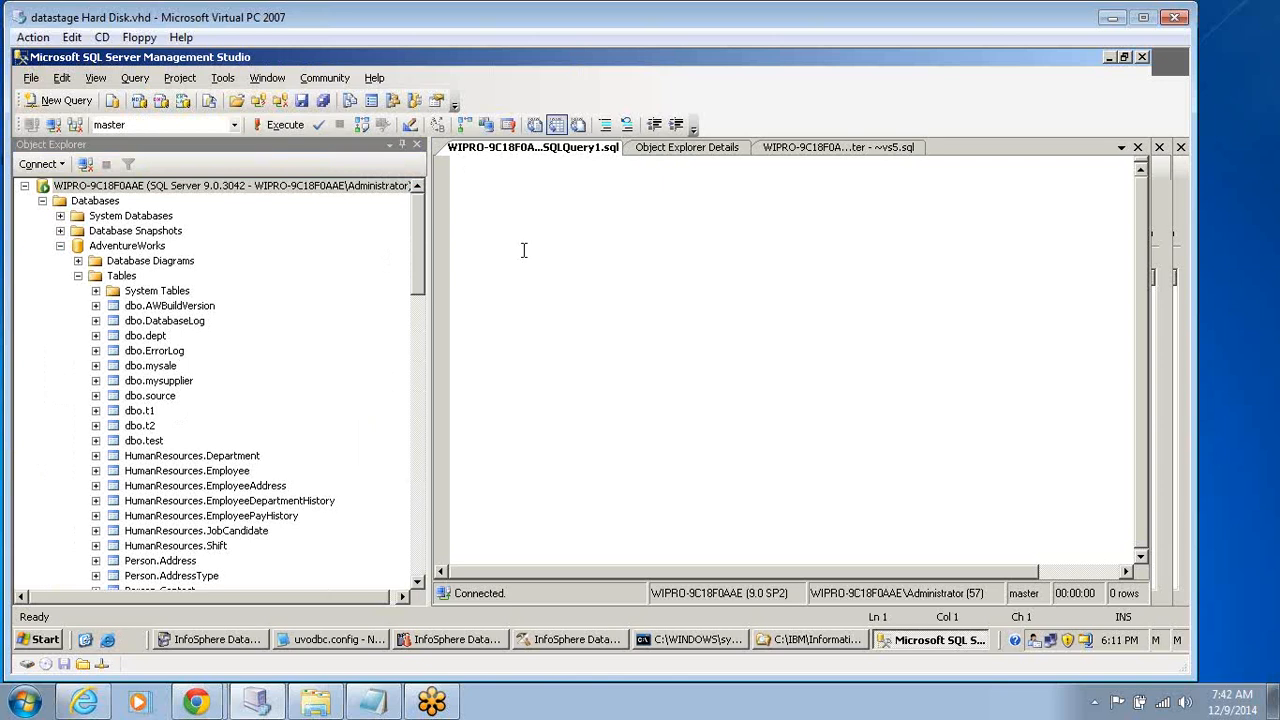
pyautogui.write('selecr')
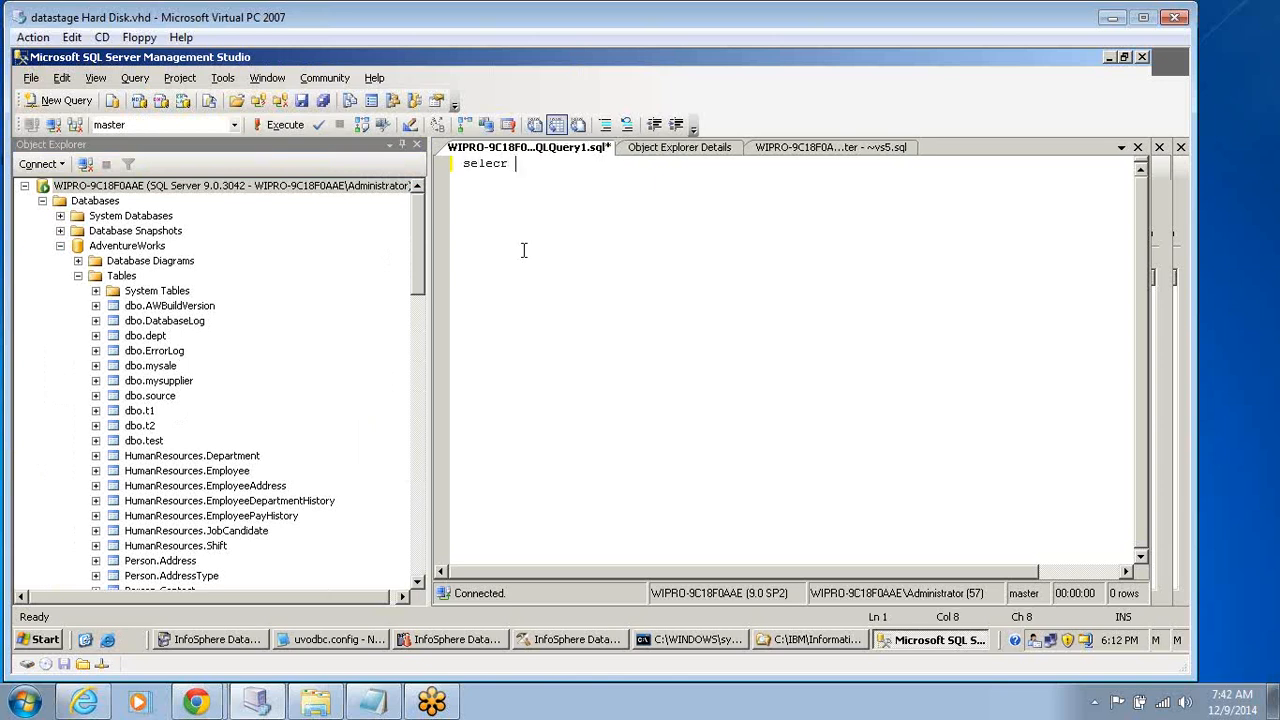
pyautogui.press('BackSpace')
pyautogui.press('BackSpace')
pyautogui.press('BackSpace')
pyautogui.press('BackSpace')
pyautogui.press('BackSpace')
pyautogui.press('BackSpace')
pyautogui.press('BackSpace')
pyautogui.write('select  *from')
pyautogui.write('Ad')
pyautogui.write('vent')
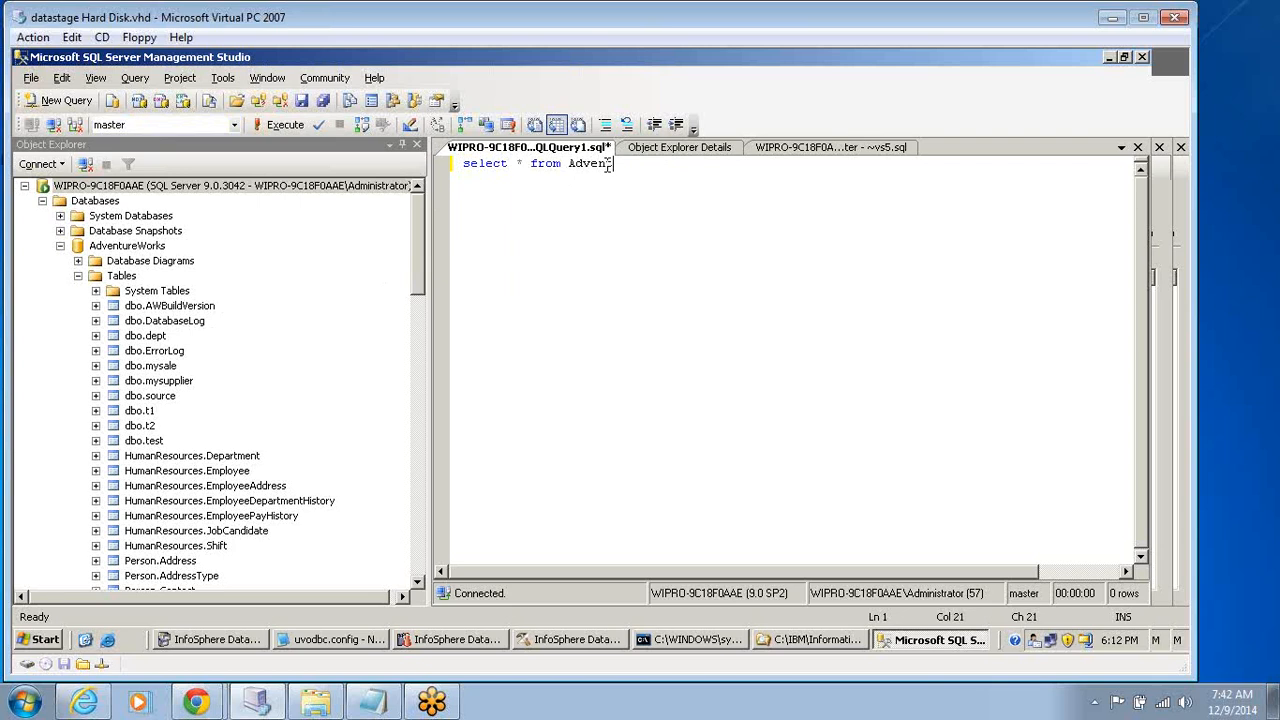
pyautogui.write('ureworks.t1')
pyautogui.hotkey('ctrl', 'a')
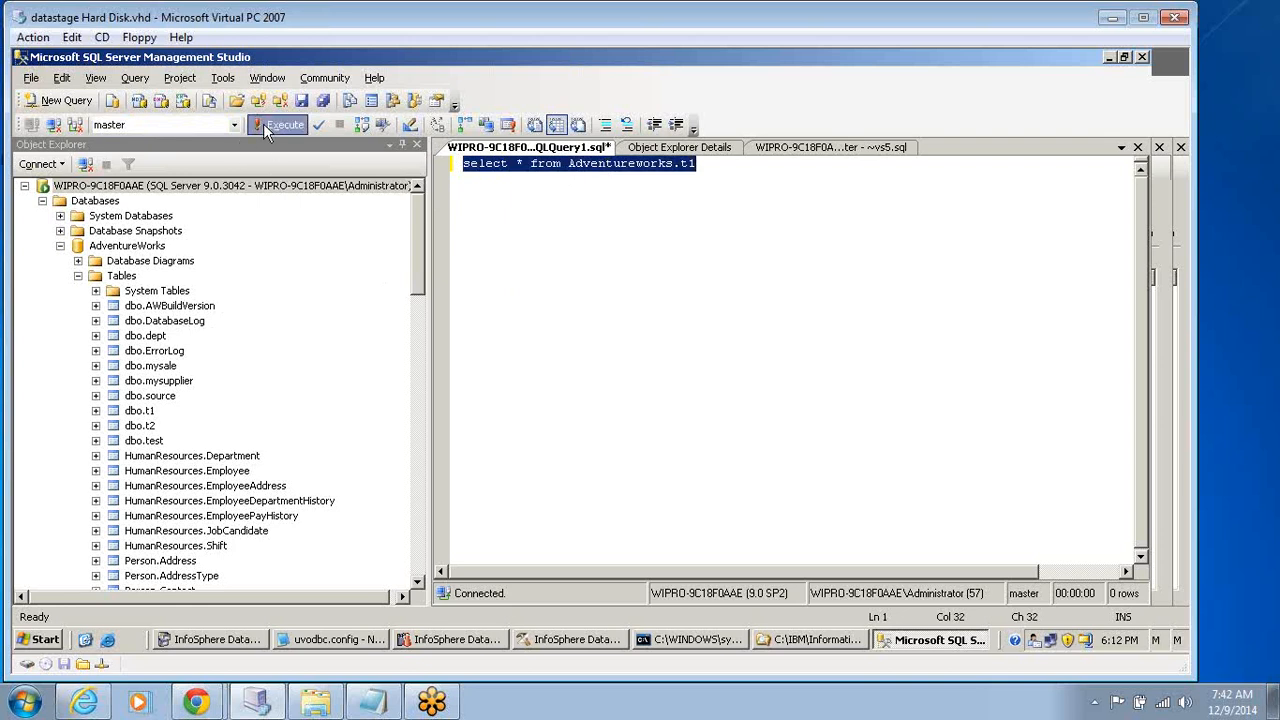
pyautogui.click(265, 126)
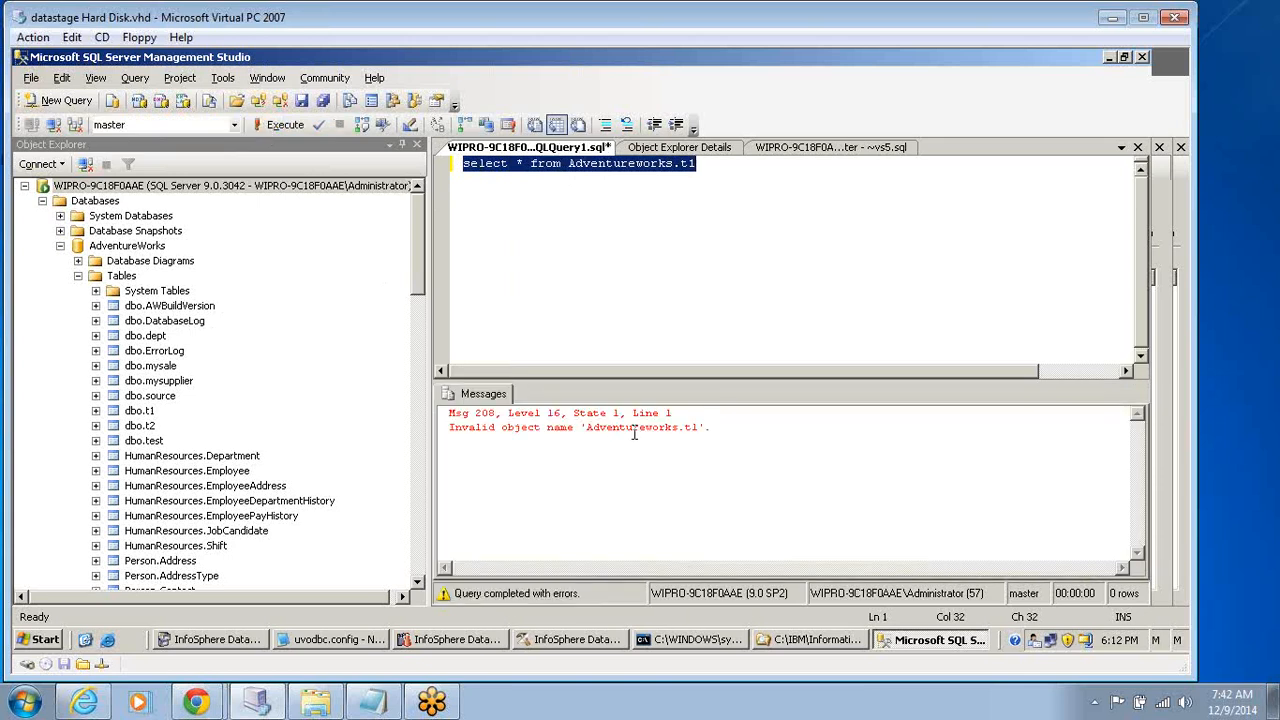
# Try capitalising the W so the database name in the query reads AdventureWorks, and execute the query again.
pyautogui.click(633, 430)
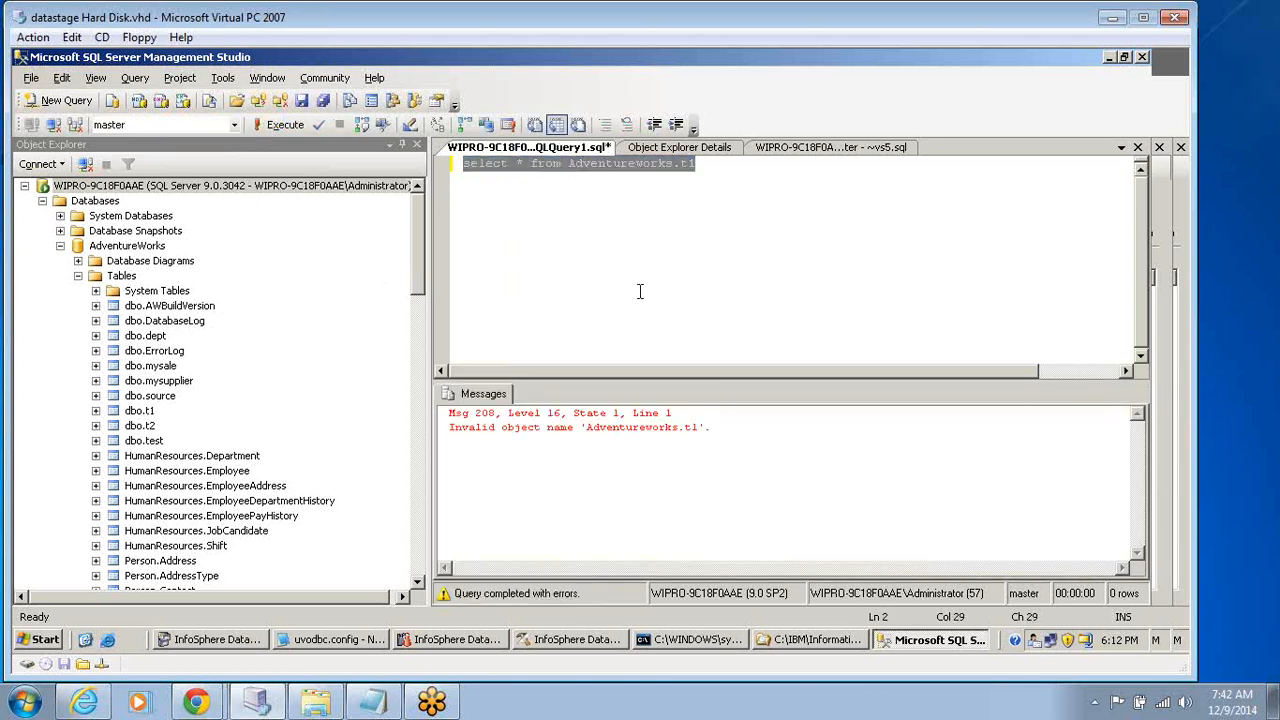
pyautogui.click(635, 260)
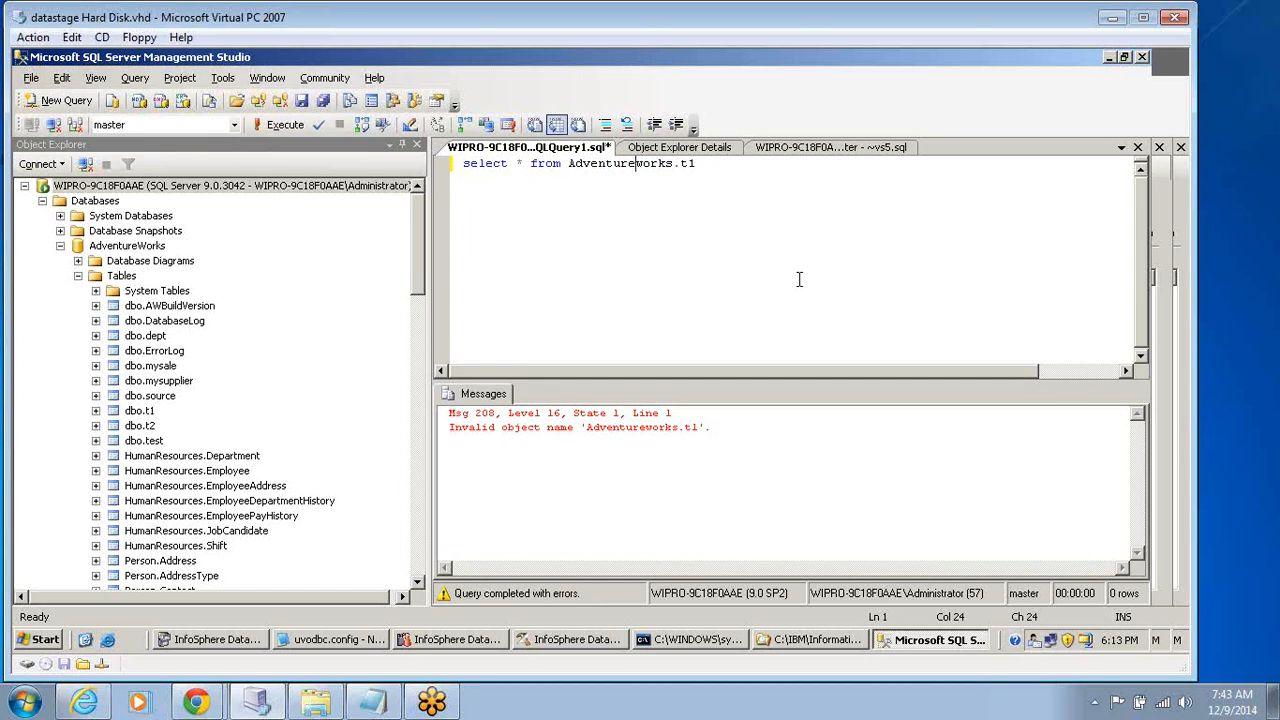
pyautogui.press('Delete')
pyautogui.write('W')
pyautogui.click(694, 153)
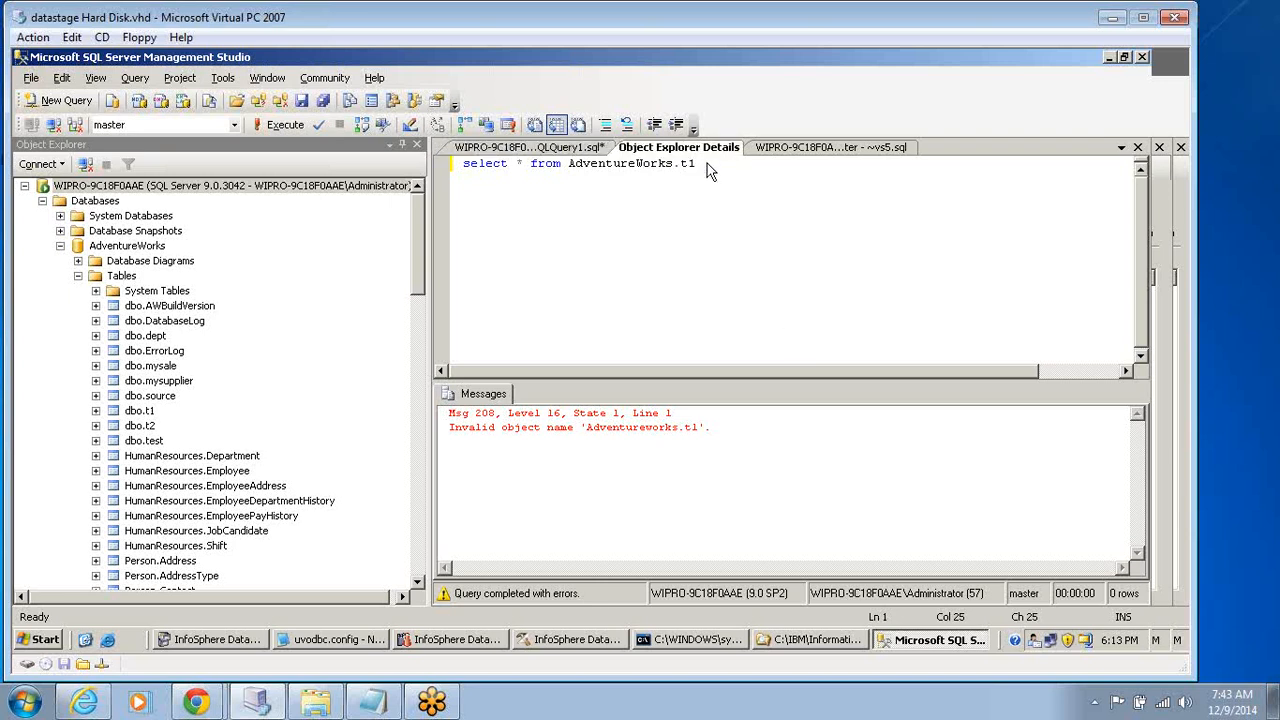
pyautogui.click(490, 152)
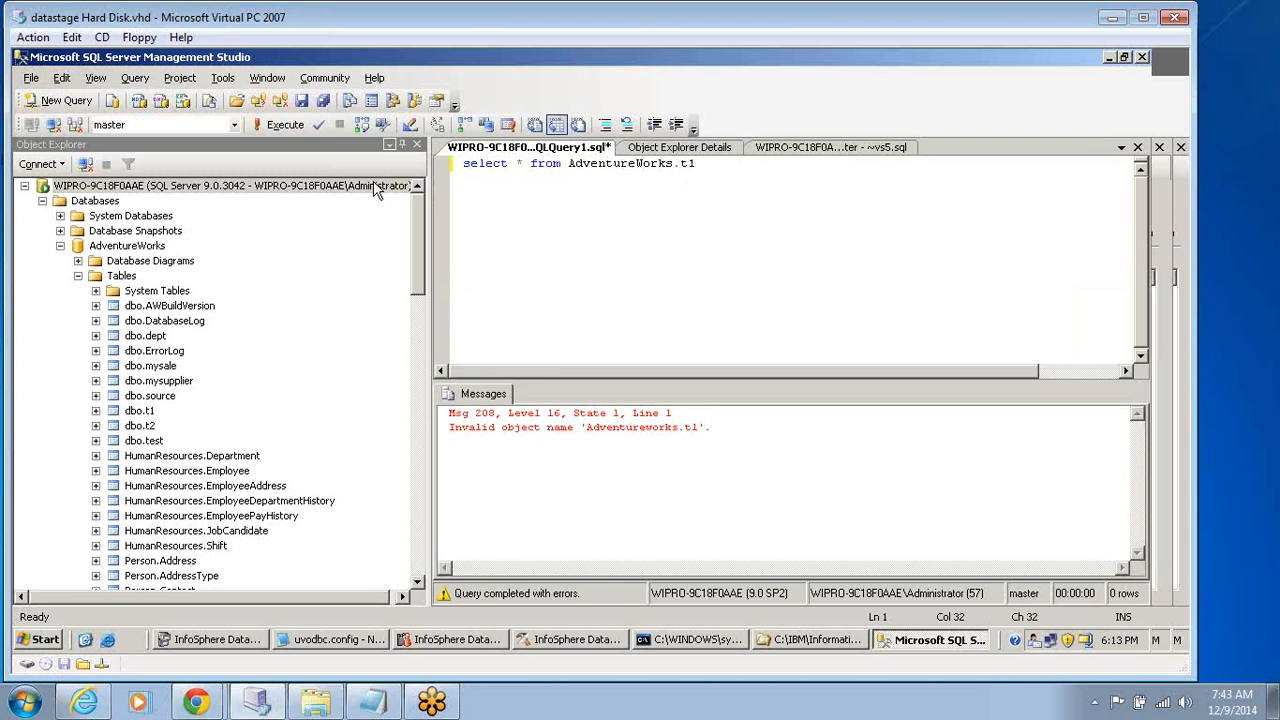
pyautogui.click(273, 128)
# Replace the database name before t1 with the schema dbo and execute the query.
pyautogui.moveTo(569, 165); pyautogui.dragTo(675, 166)
pyautogui.write('d')
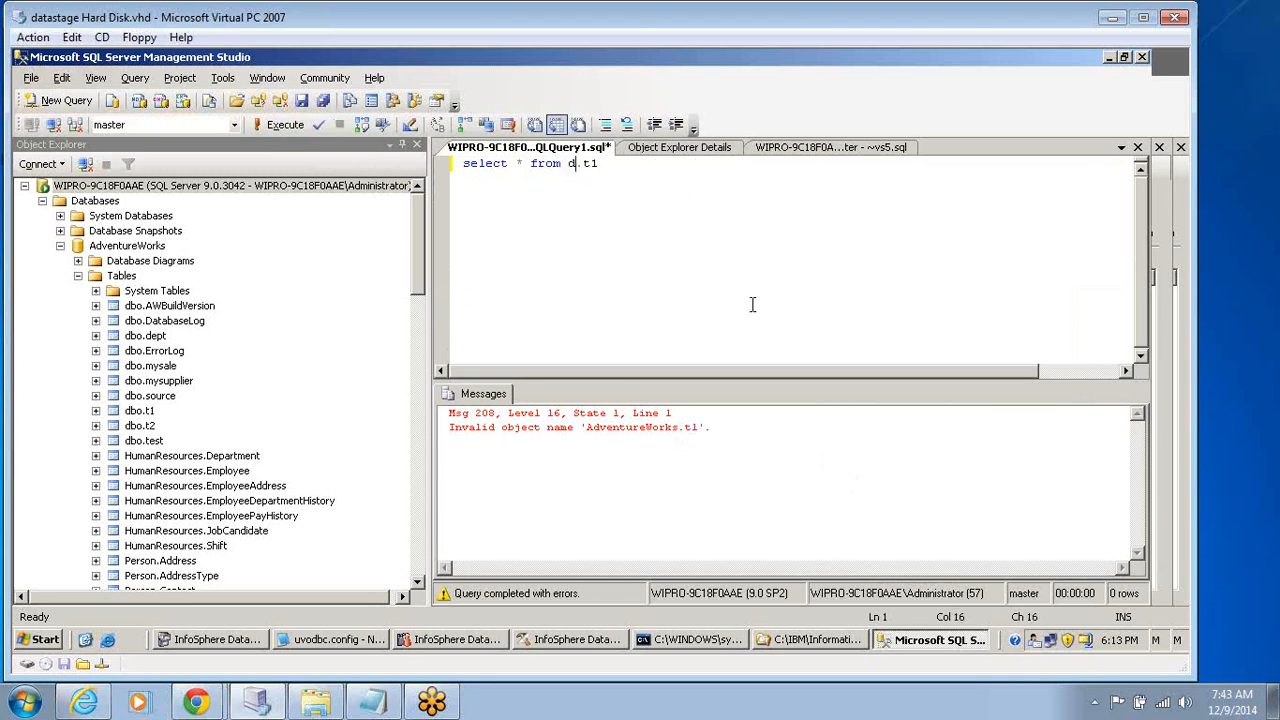
pyautogui.write('bo')
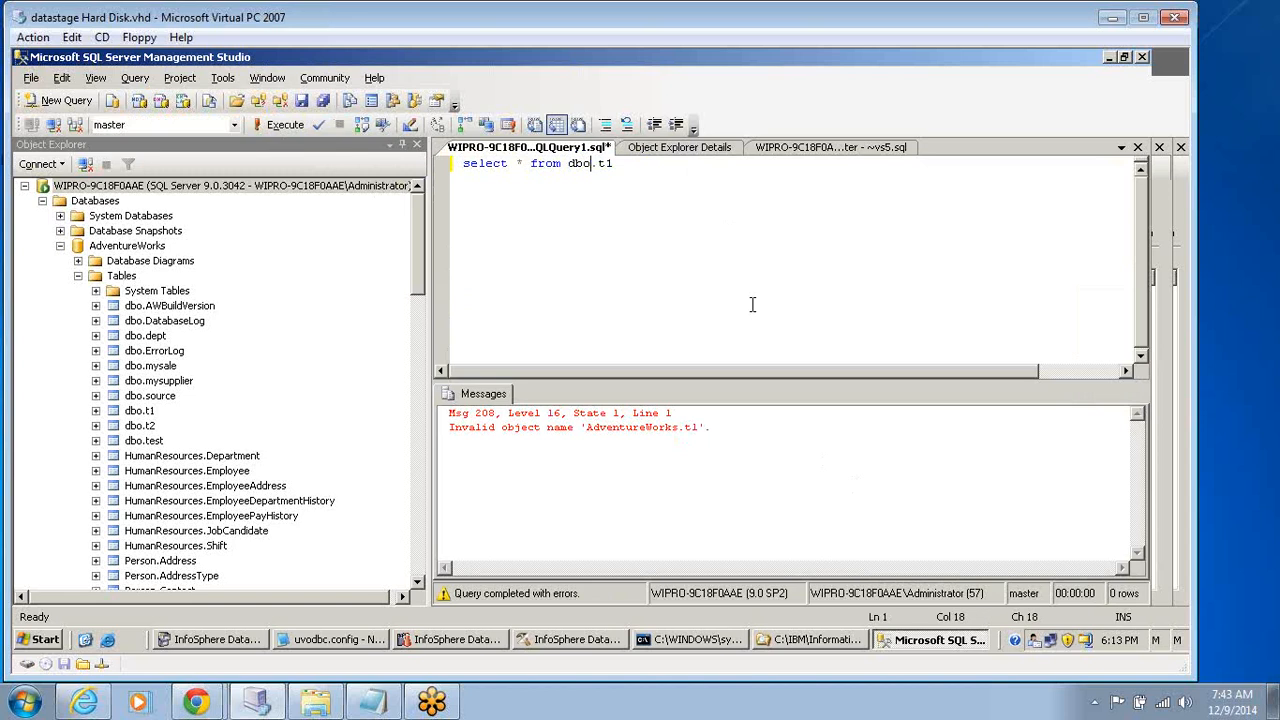
pyautogui.click(272, 133)
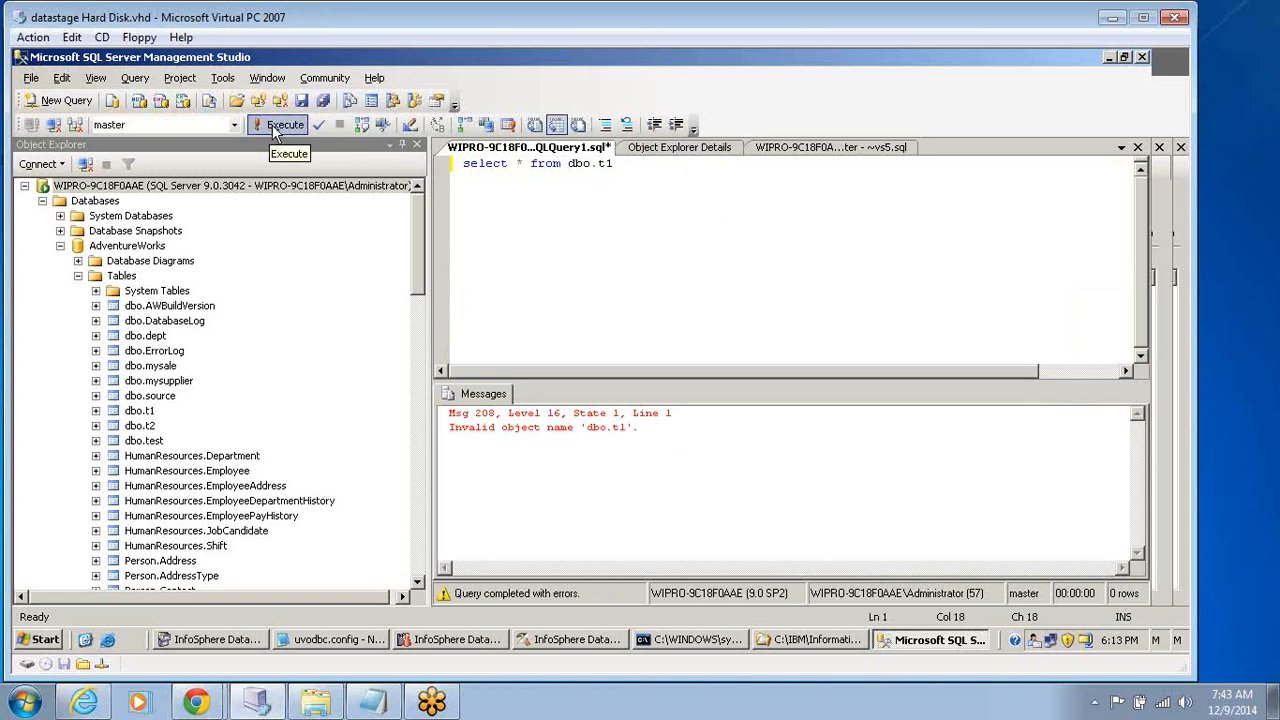
# Qualify the table with its database so the query reads "select * from AdventureWorks.dbo.t1", and execute it.
pyautogui.click(568, 163)
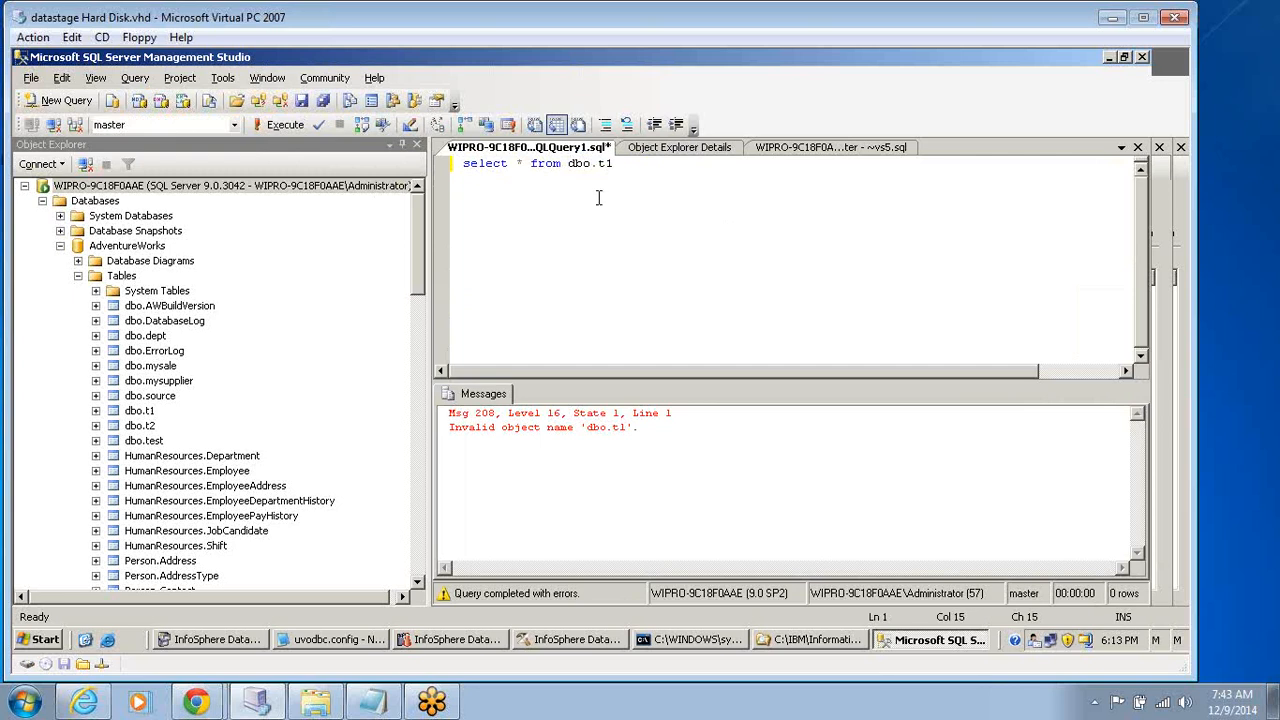
pyautogui.write('Adventure')
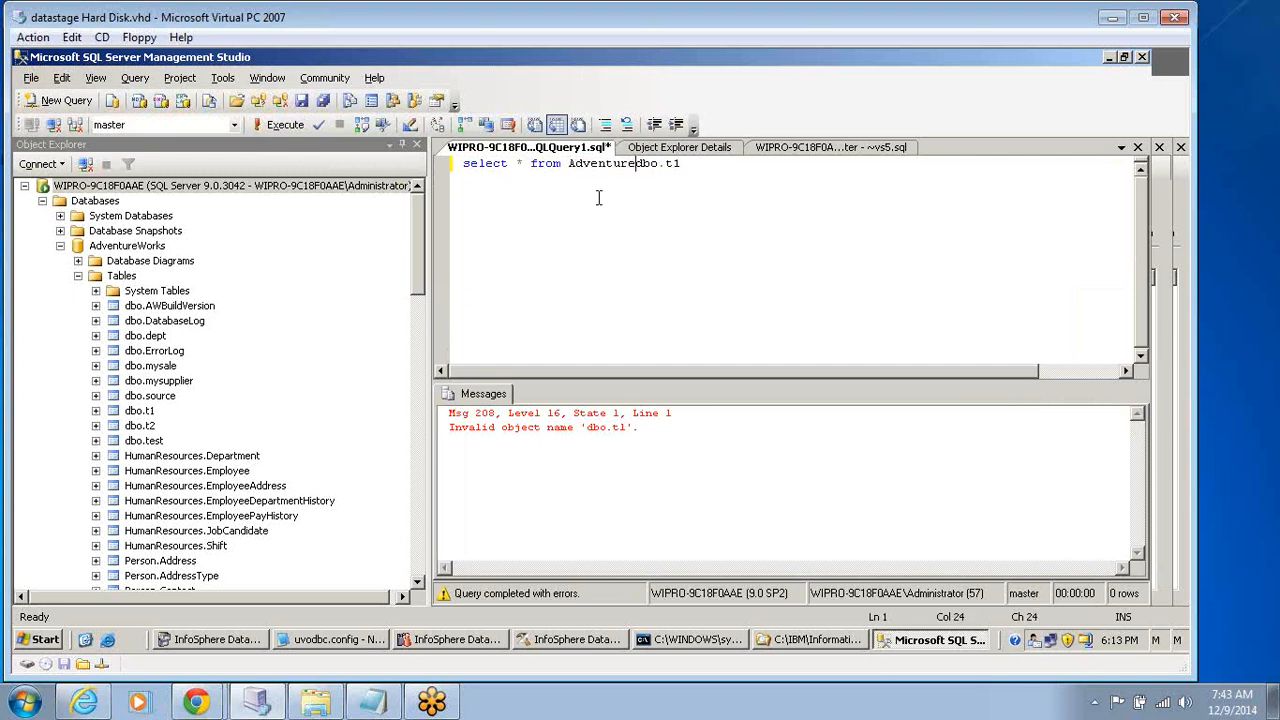
pyautogui.write('Works.')
pyautogui.click(267, 124)
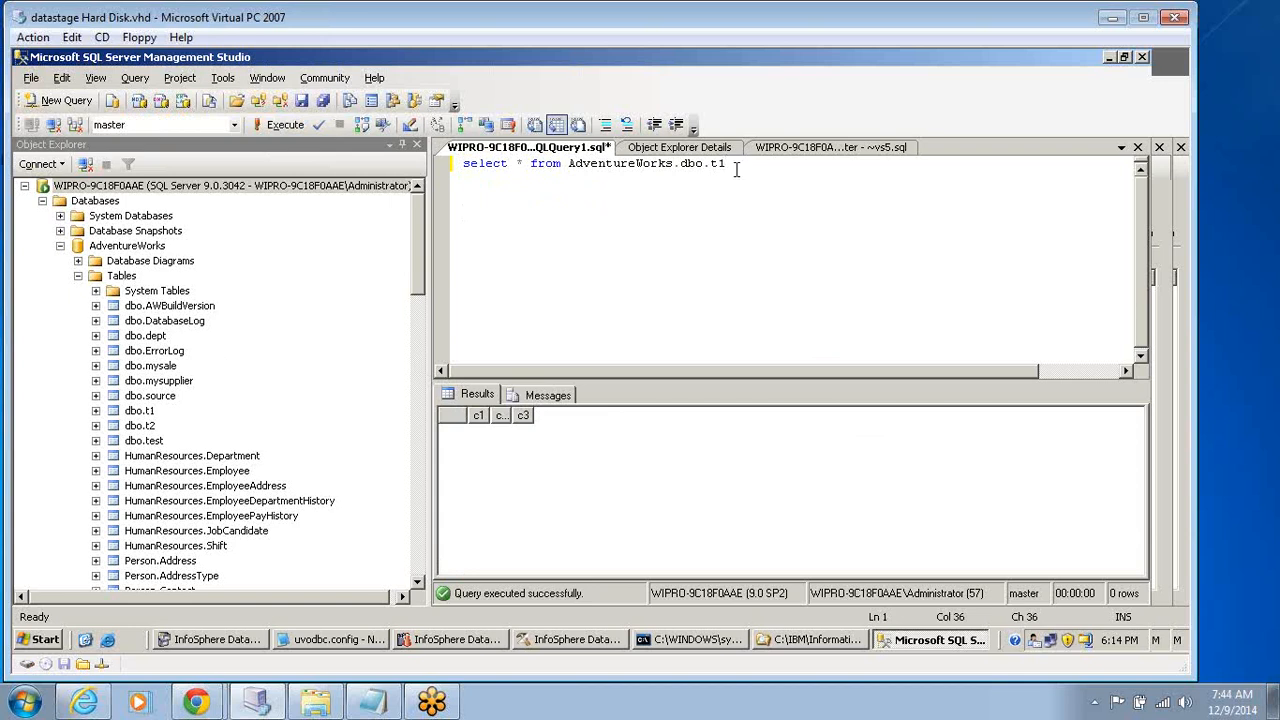
# Run the same query against AdventureWorks.dbo.t2, and again against AdventureWorks.dbo.test.
pyautogui.press('BackSpace')
pyautogui.click(271, 129)
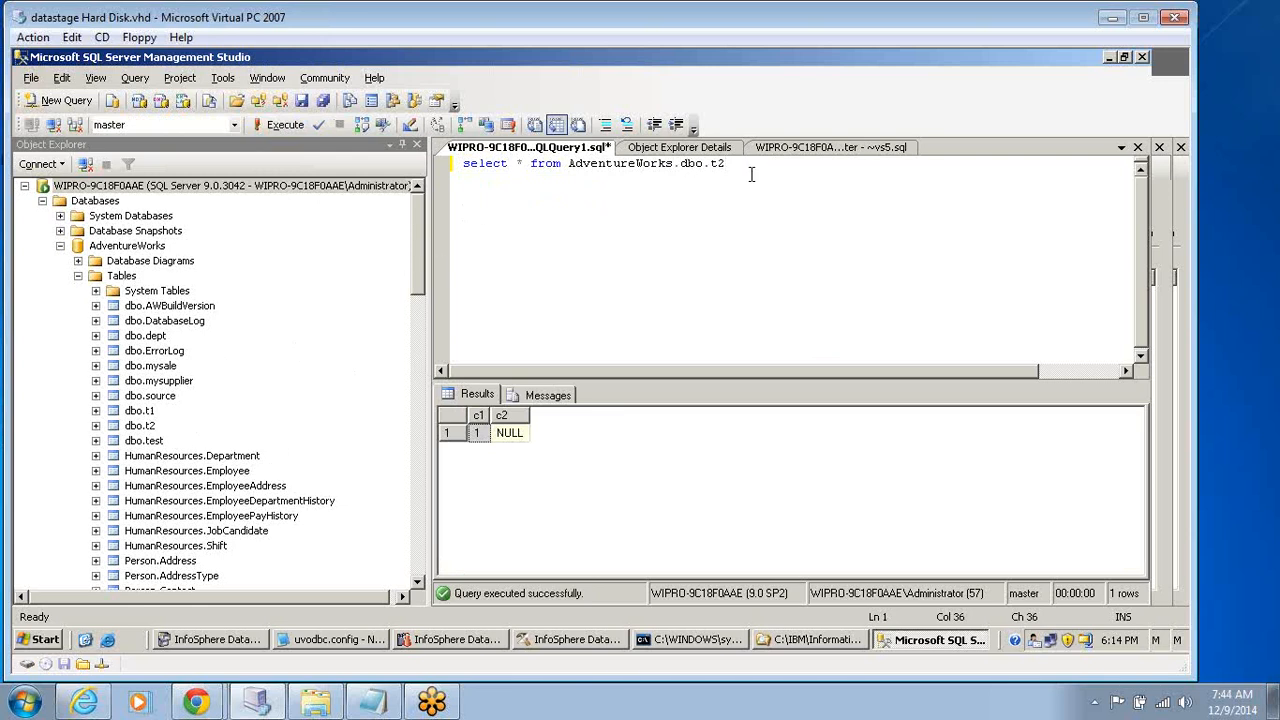
pyautogui.press('BackSpace')
pyautogui.write('est')
pyautogui.click(297, 128)
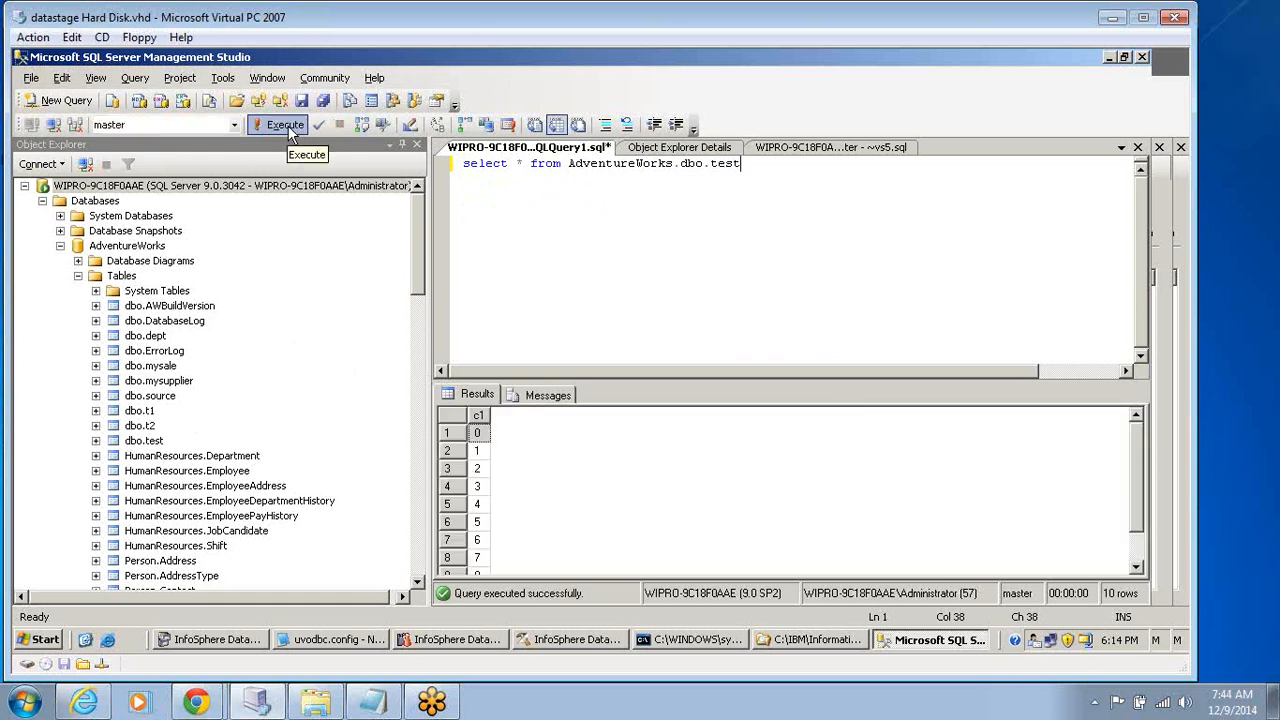
# Expand the HumanResources.Department table and examine the column definitions of the dbo.test table.
pyautogui.click(232, 457)
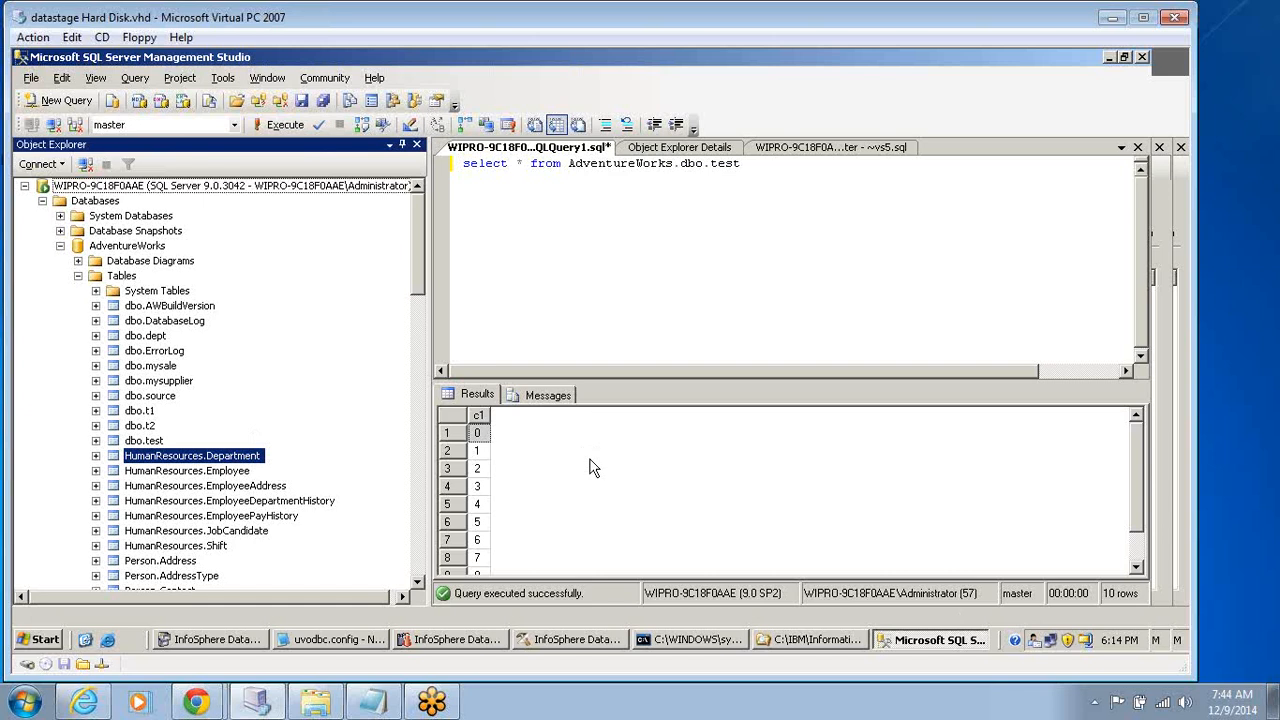
pyautogui.press('Right')
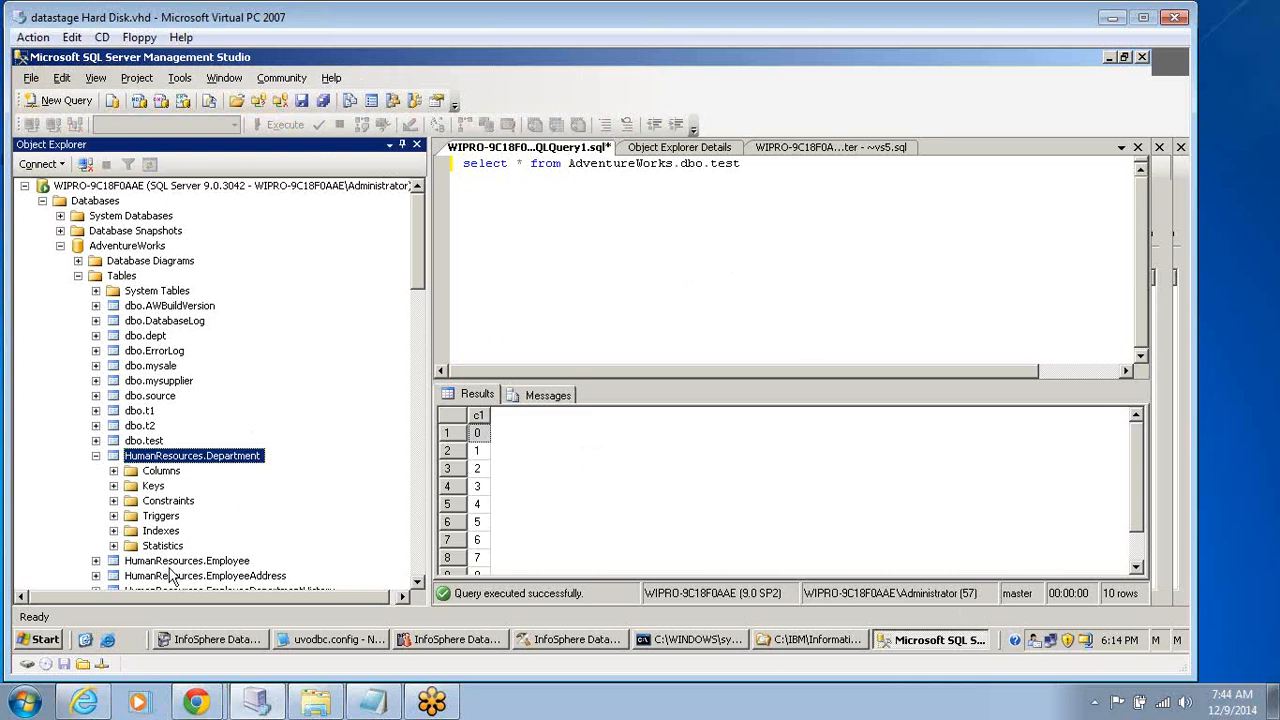
pyautogui.doubleClick(145, 445)
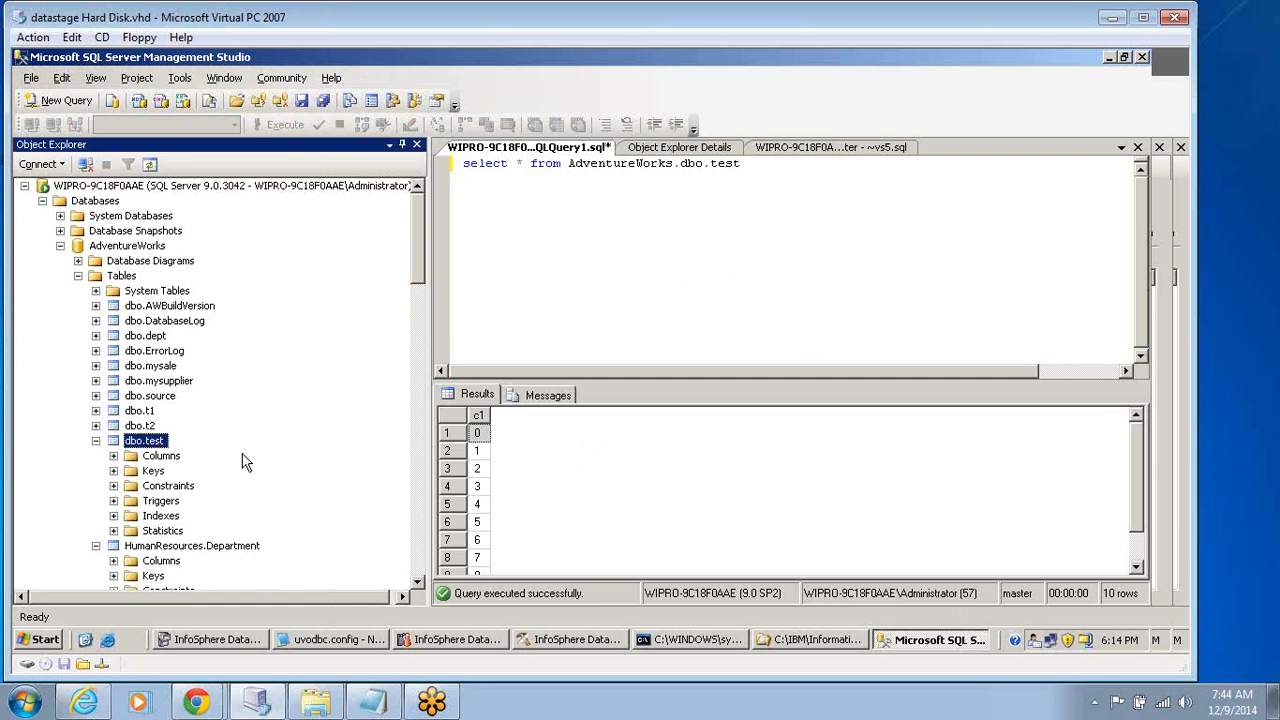
pyautogui.doubleClick(158, 456)
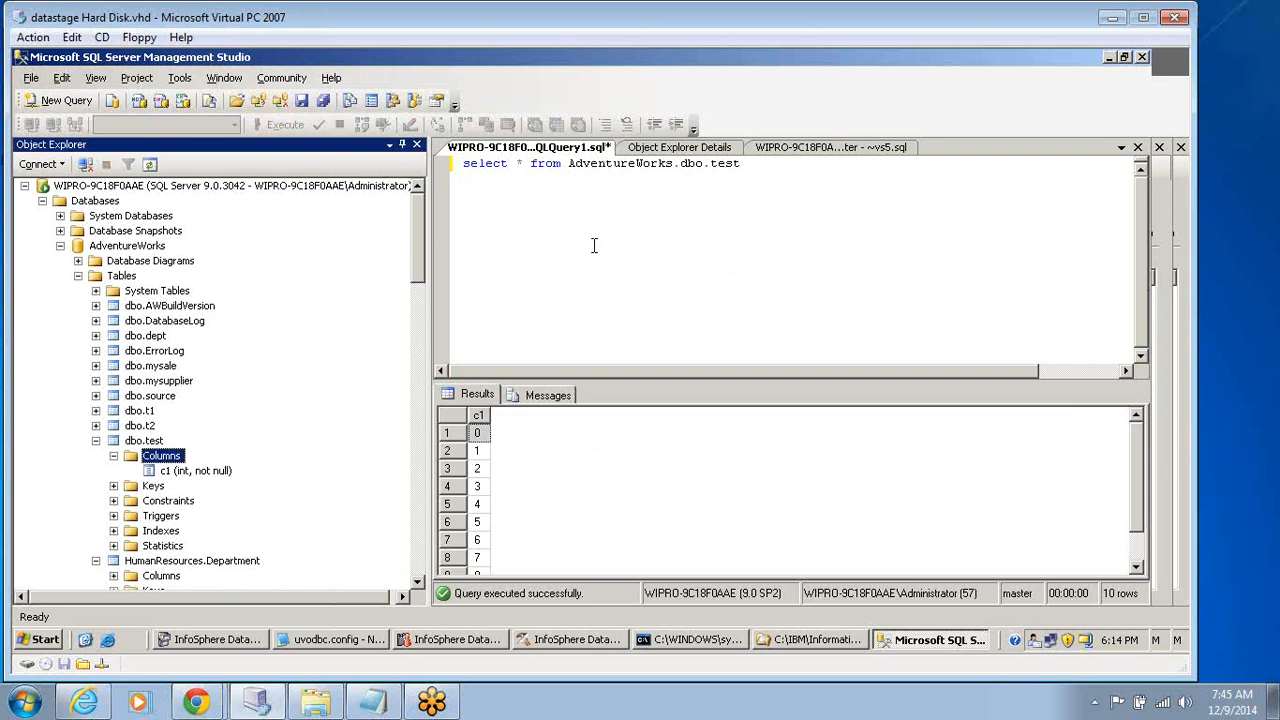
pyautogui.click(657, 494)
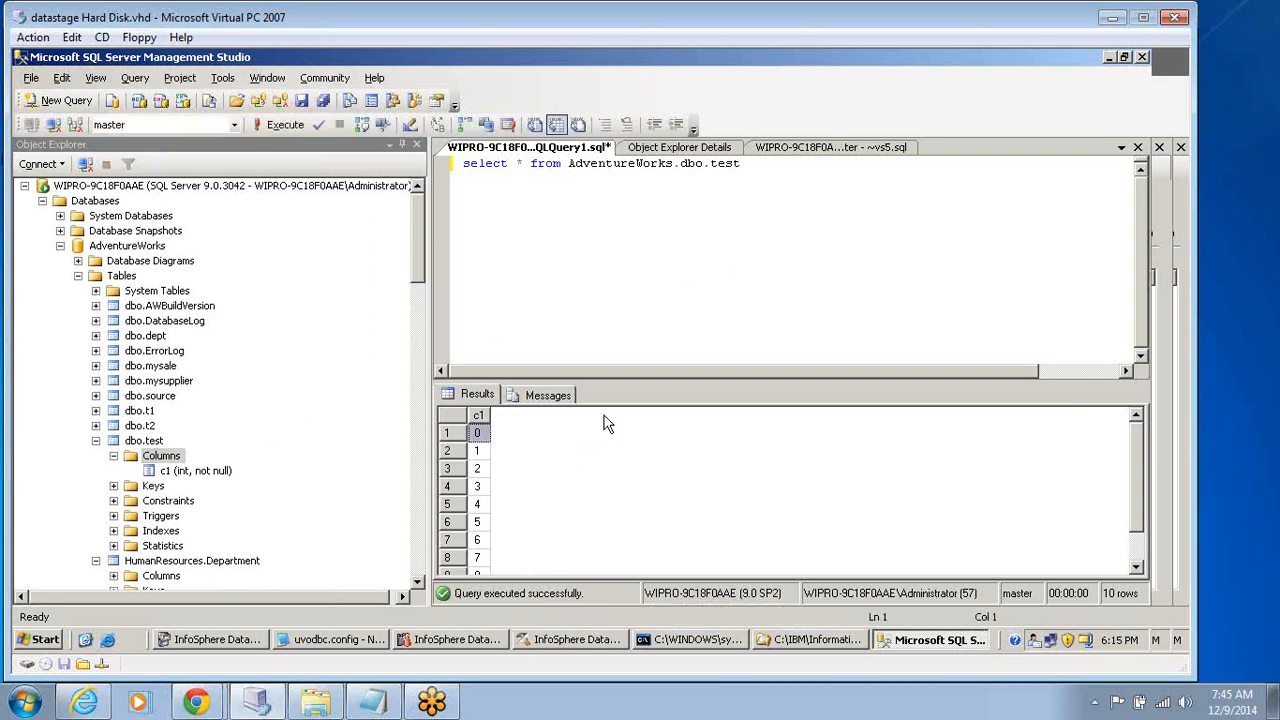
pyautogui.click(739, 187)
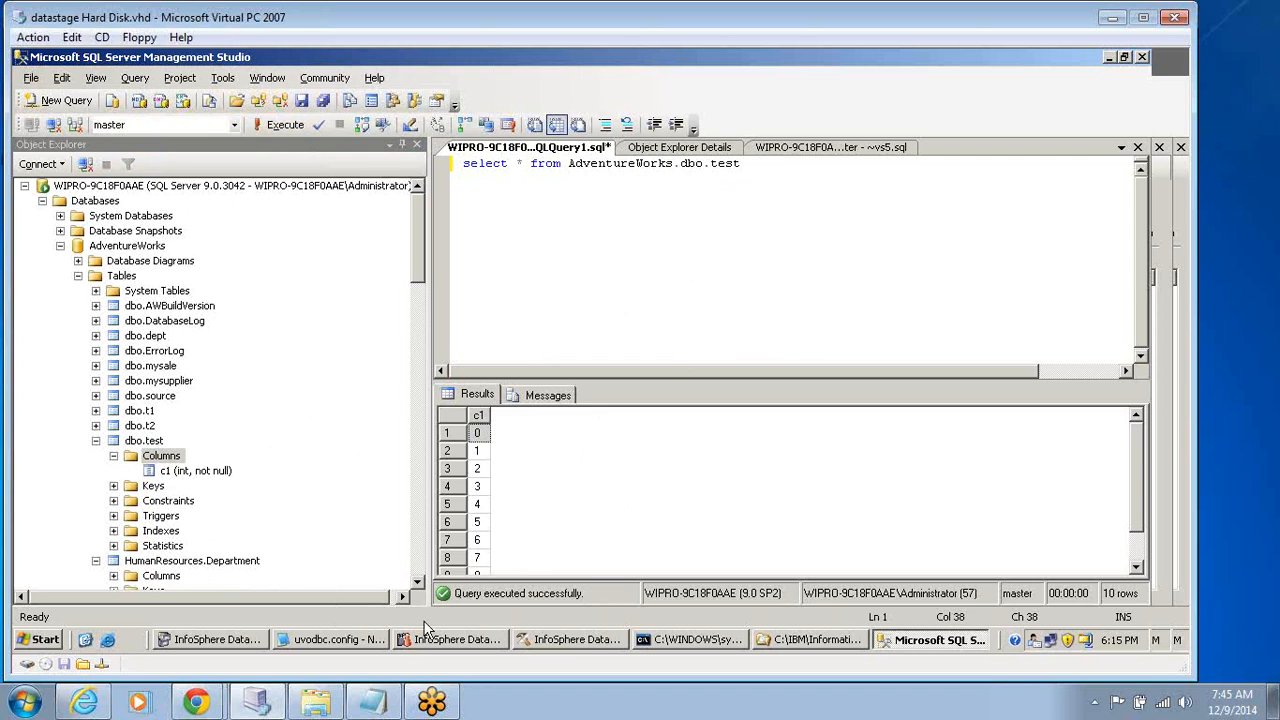
# Switch to InfoSphere DataStage Designer and show the Database group of stages.
pyautogui.click(565, 640)
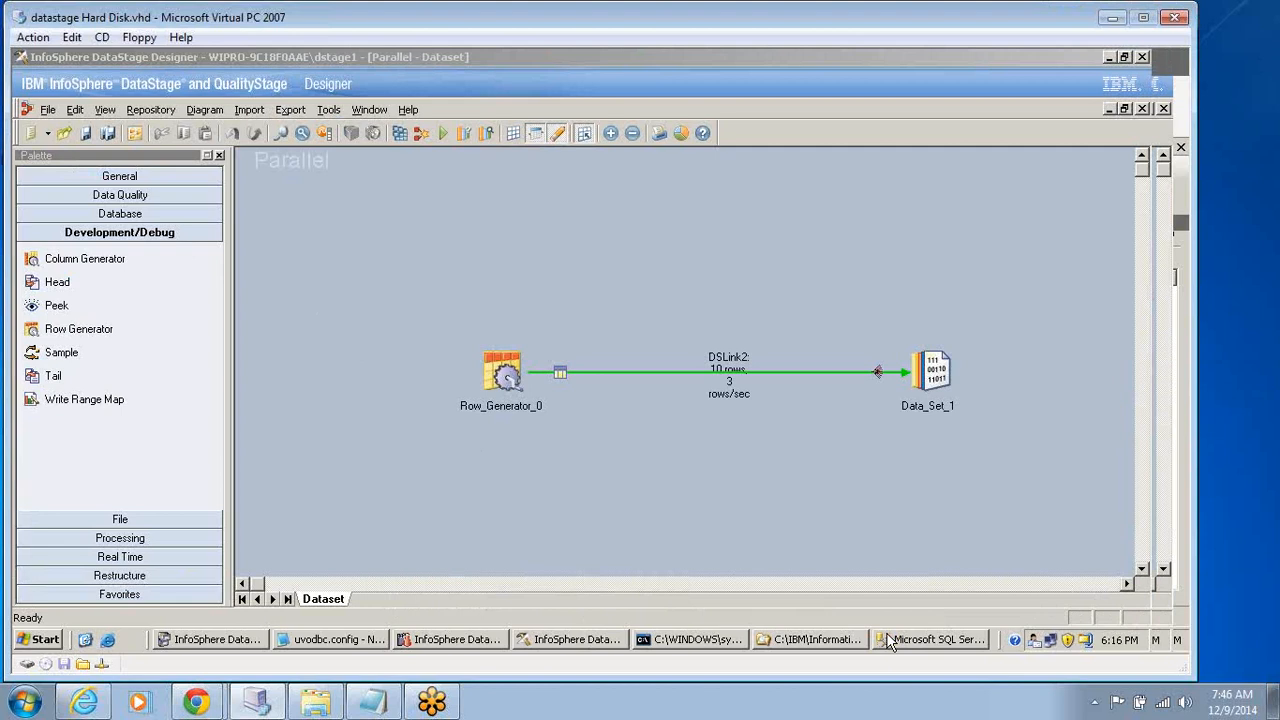
pyautogui.click(888, 640)
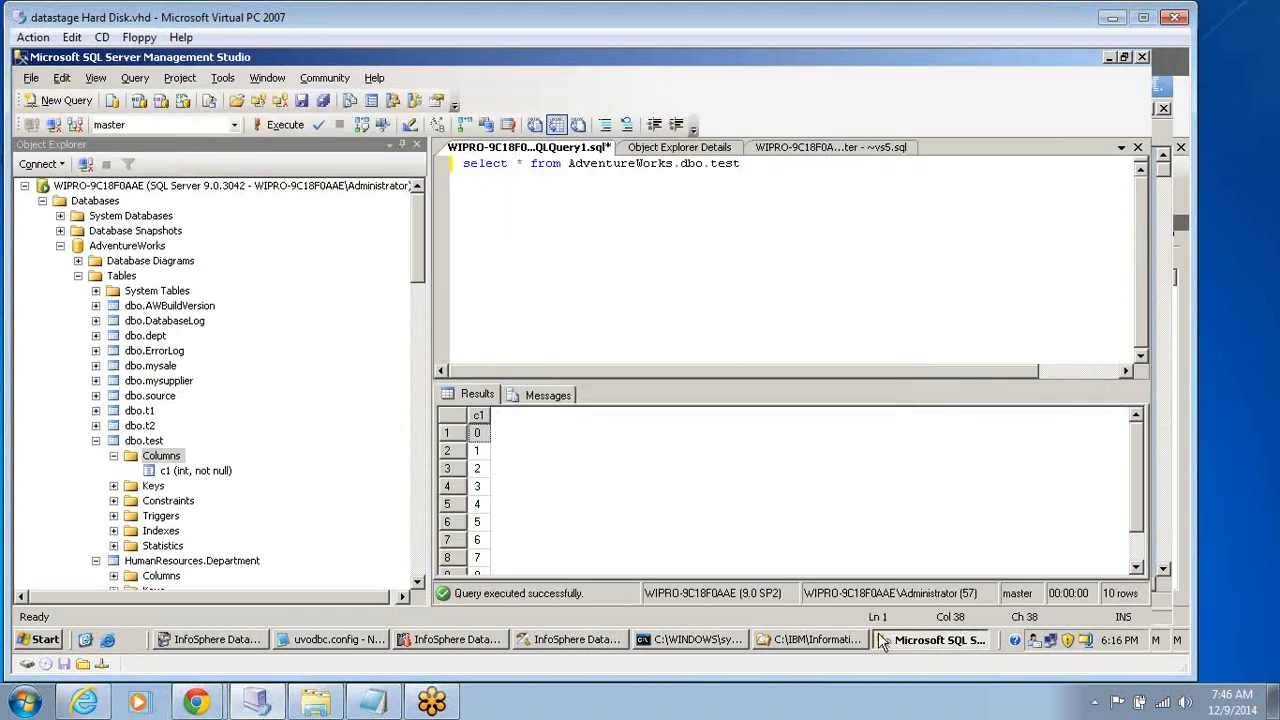
pyautogui.click(590, 643)
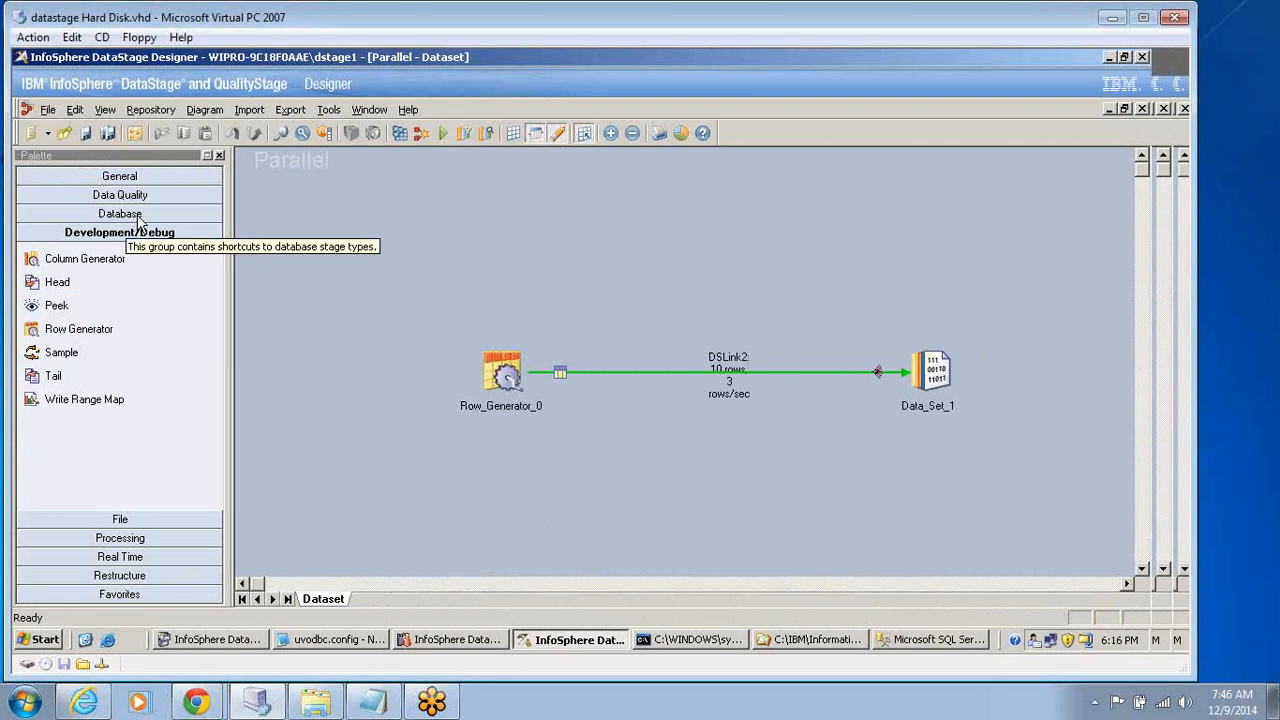
pyautogui.click(121, 214)
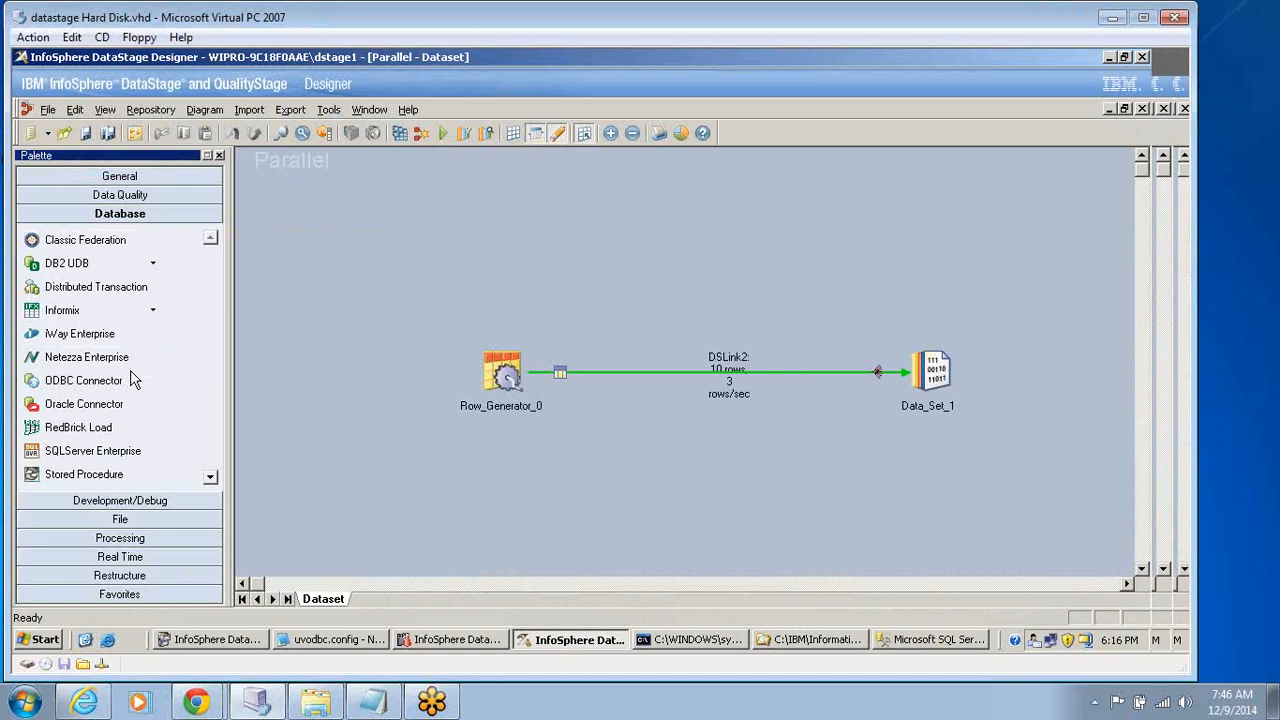
# Create a new parallel job.
pyautogui.click(48, 111)
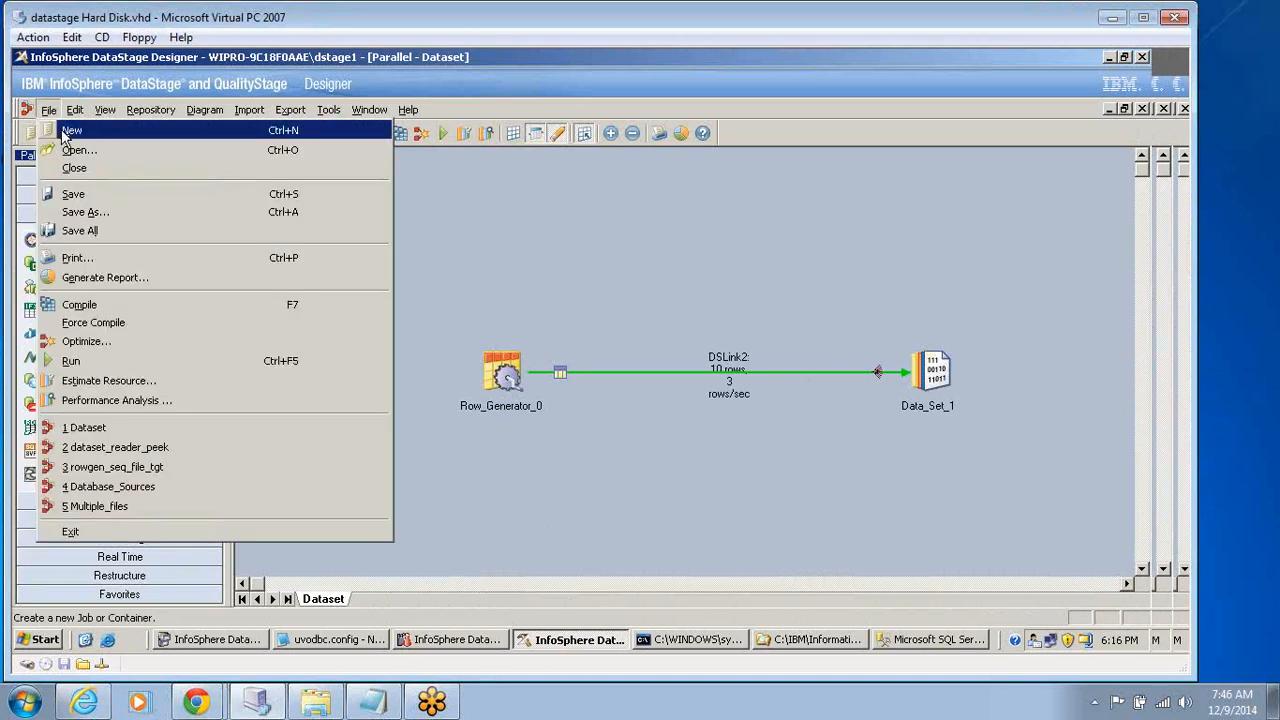
pyautogui.click(61, 129)
pyautogui.click(221, 138)
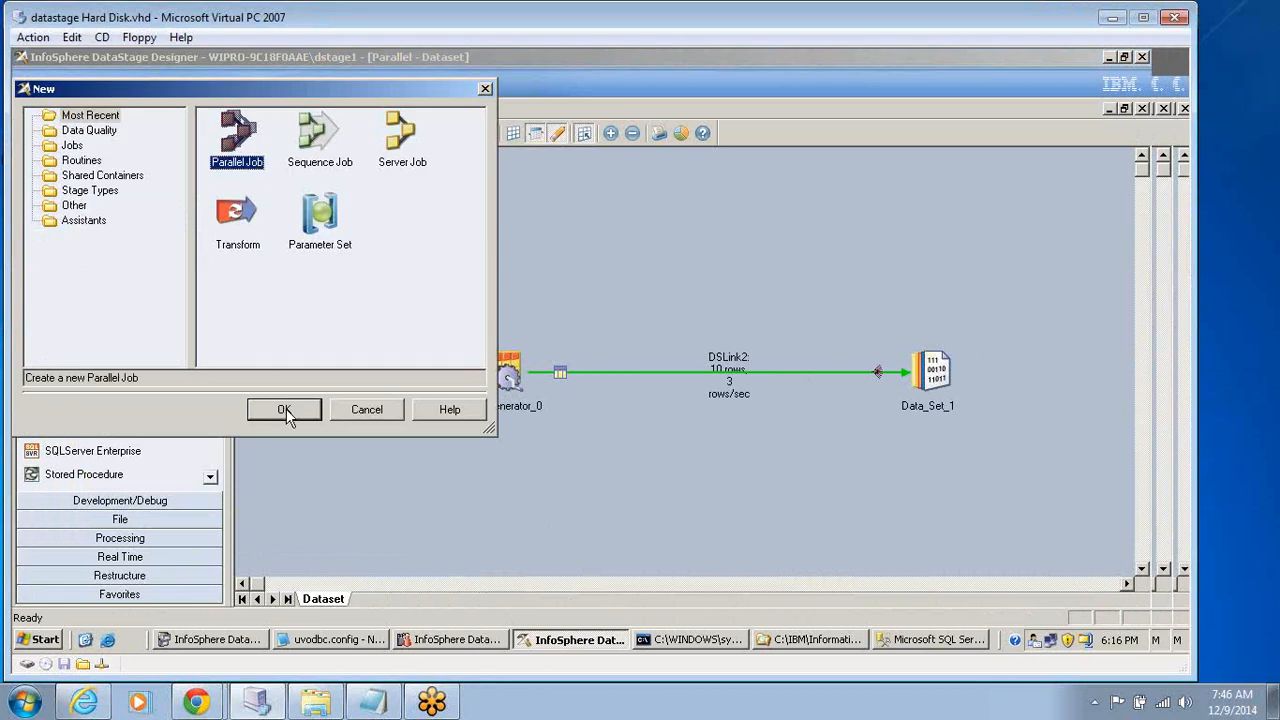
pyautogui.click(285, 412)
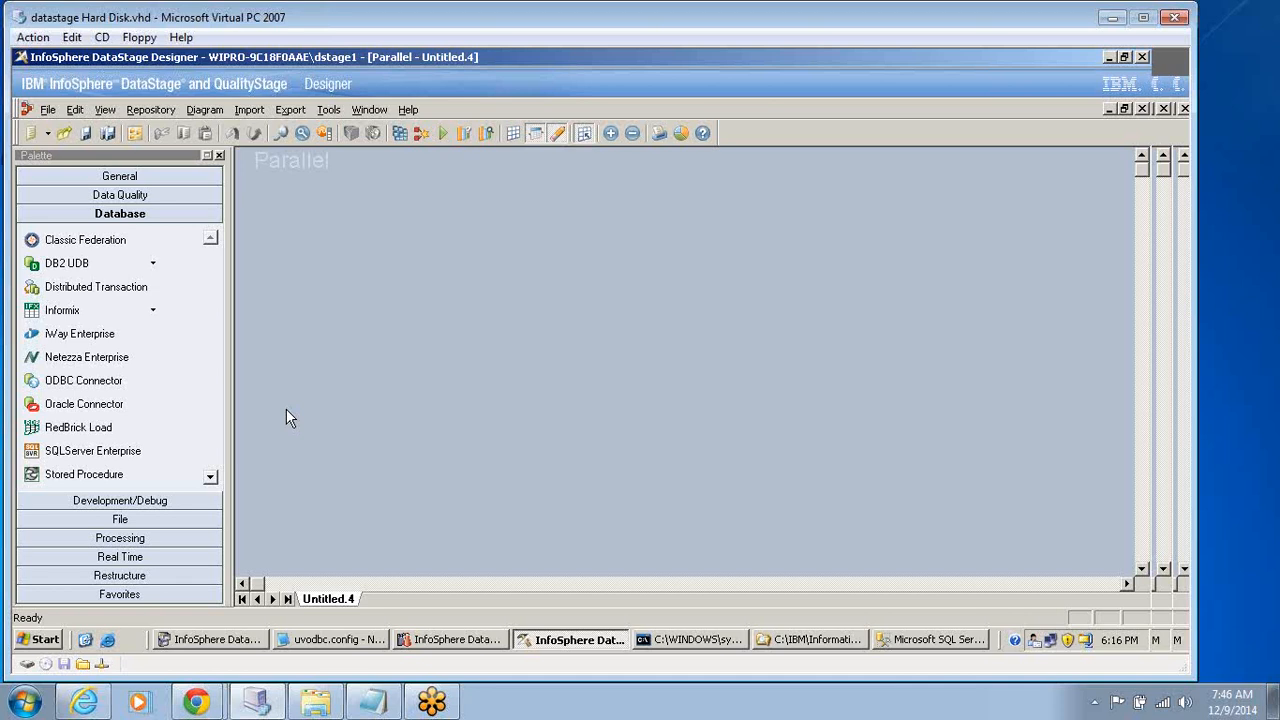
# Place a SQLServer Enterprise database stage in the upper-left area of the empty job canvas.
pyautogui.click(211, 478)
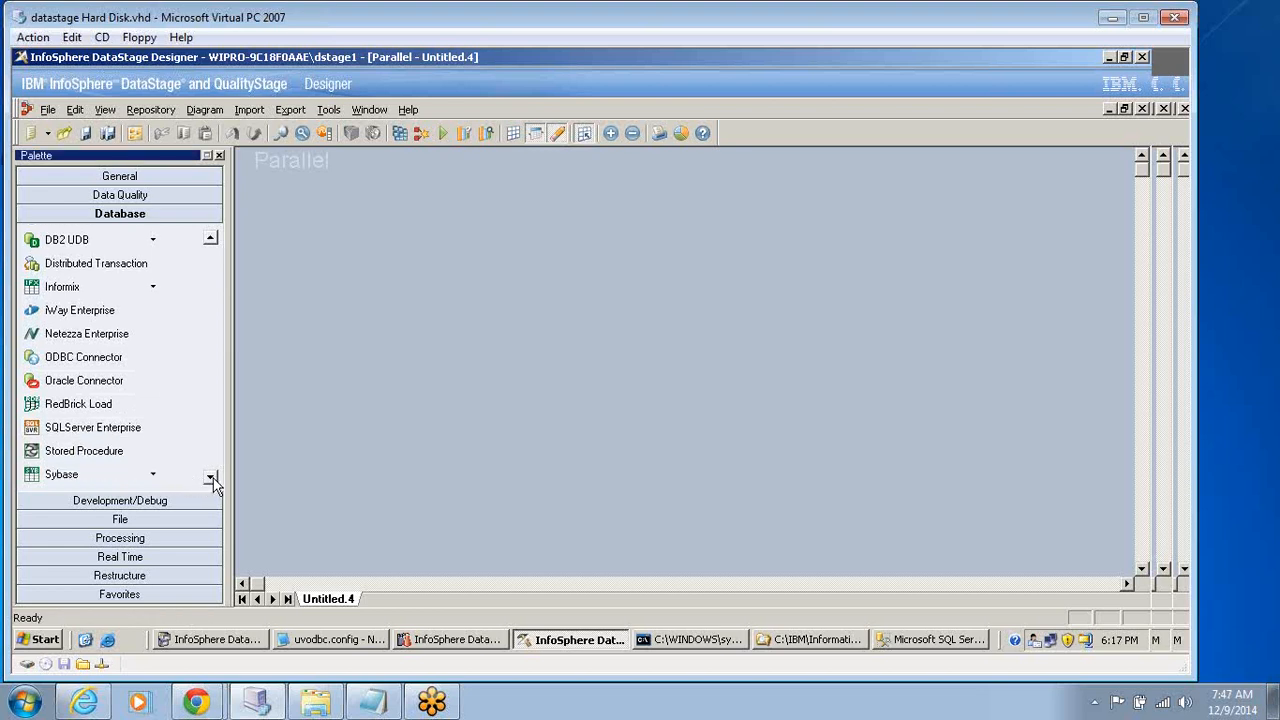
pyautogui.click(211, 478)
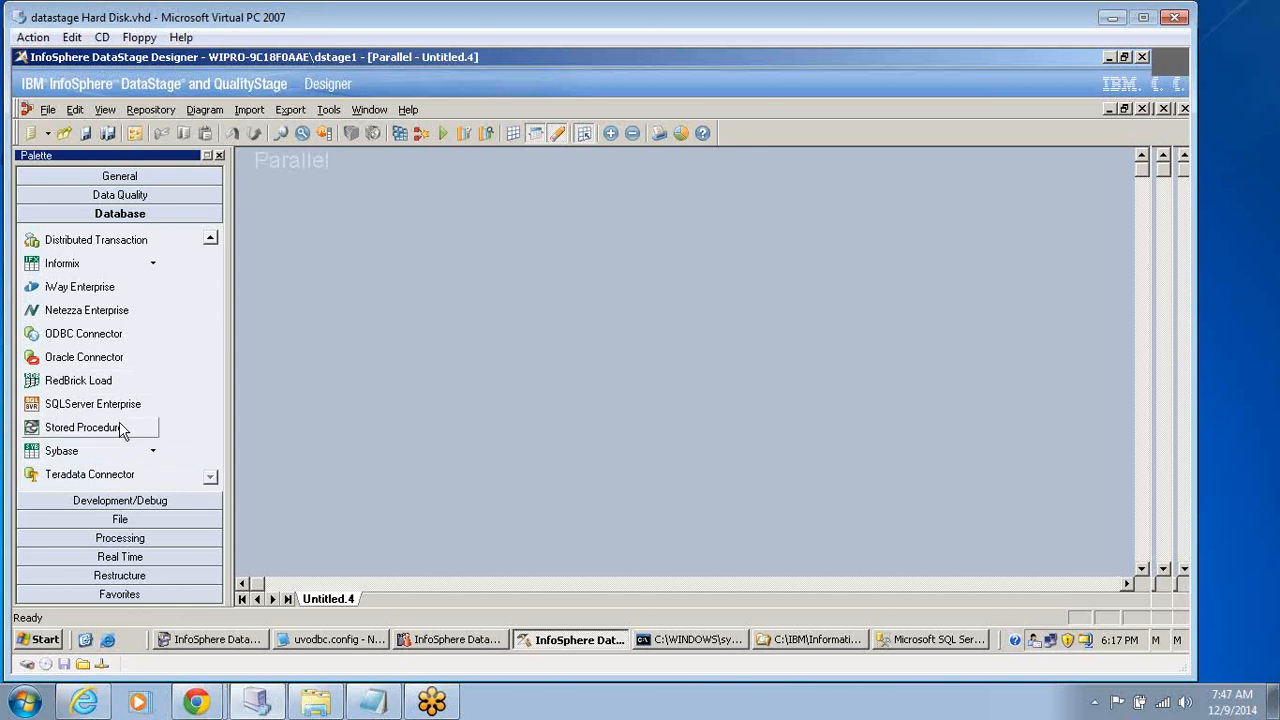
pyautogui.click(85, 410)
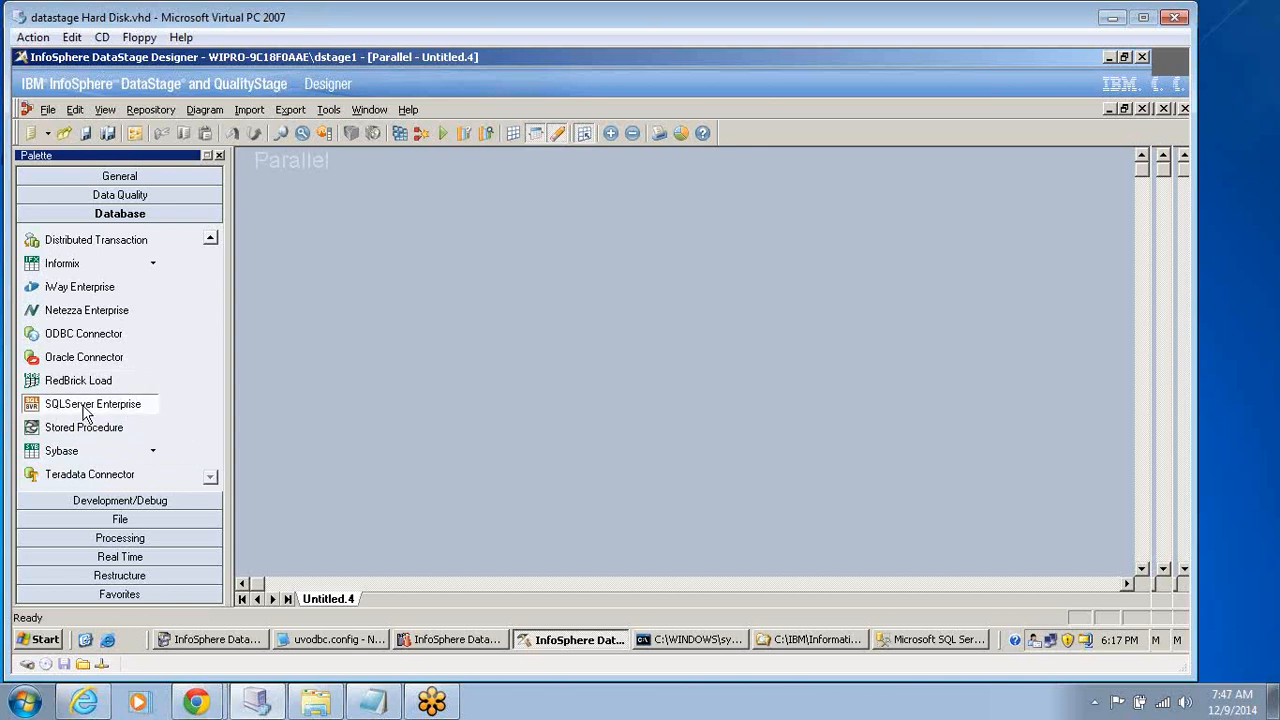
pyautogui.click(344, 246)
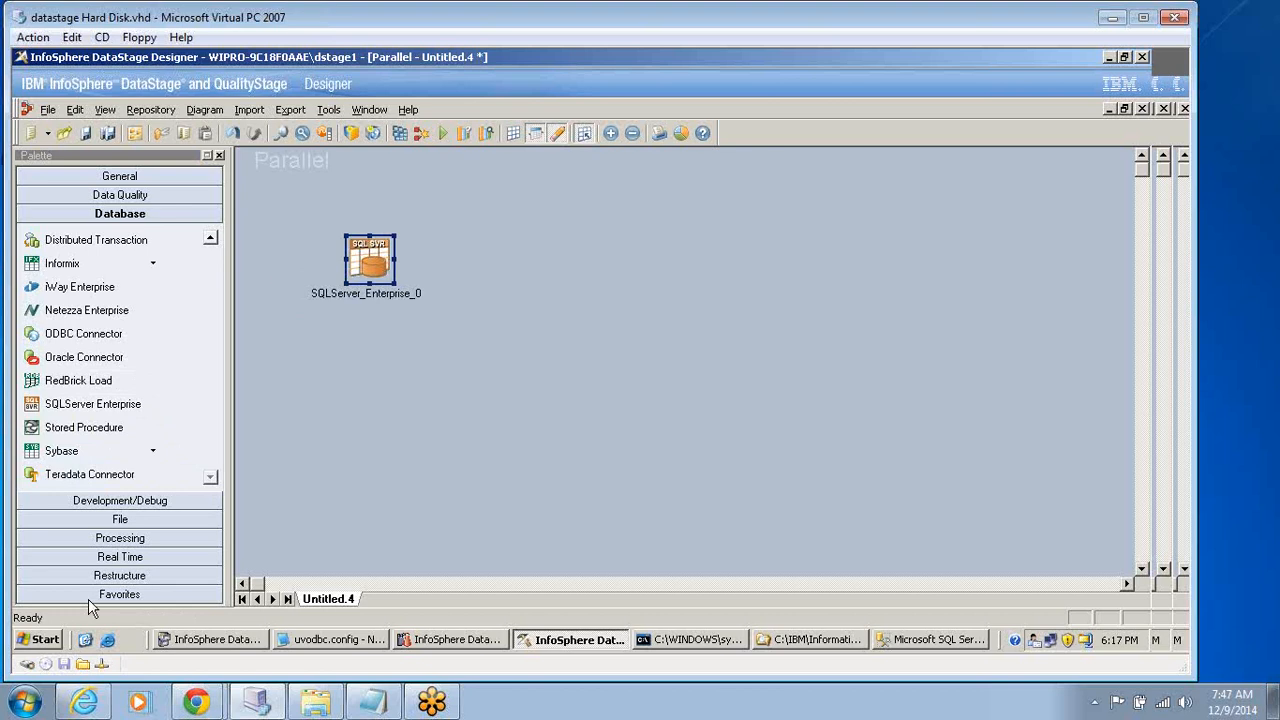
# Switch to the ODBC Data Source Administrator from Windows Administrative Tools and show the system data sources.
pyautogui.click(43, 640)
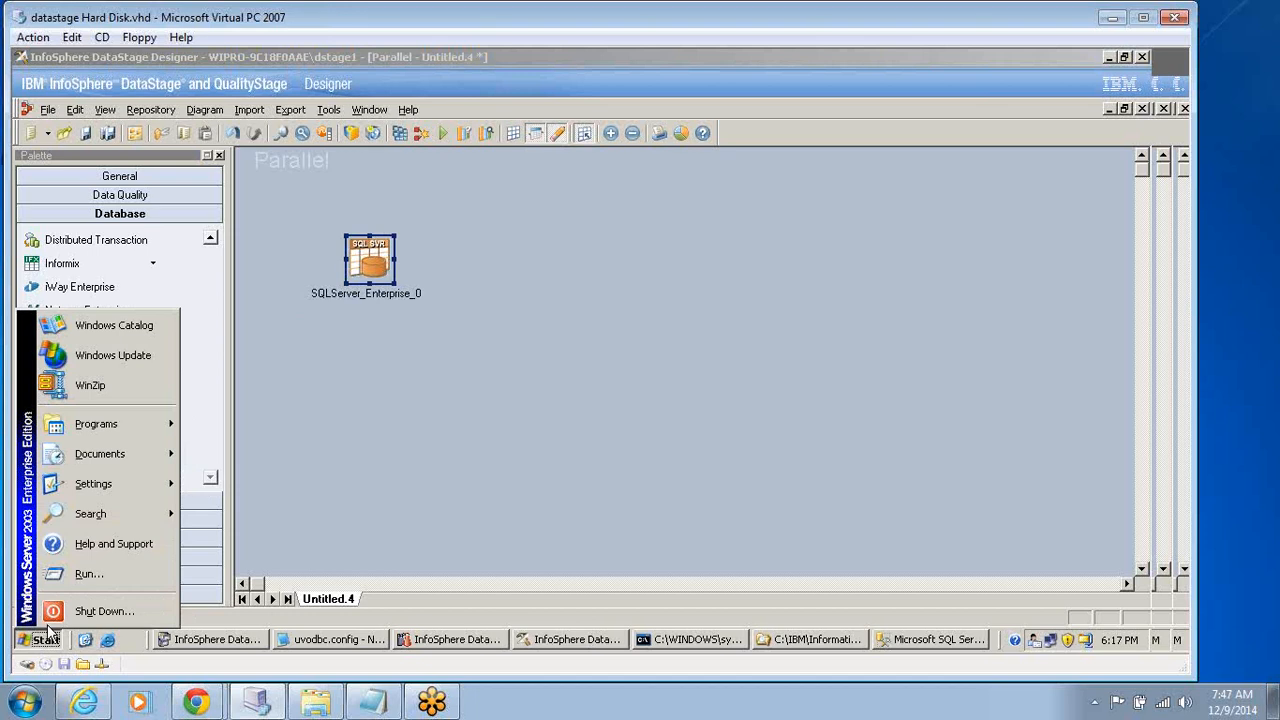
pyautogui.moveTo(137, 488)
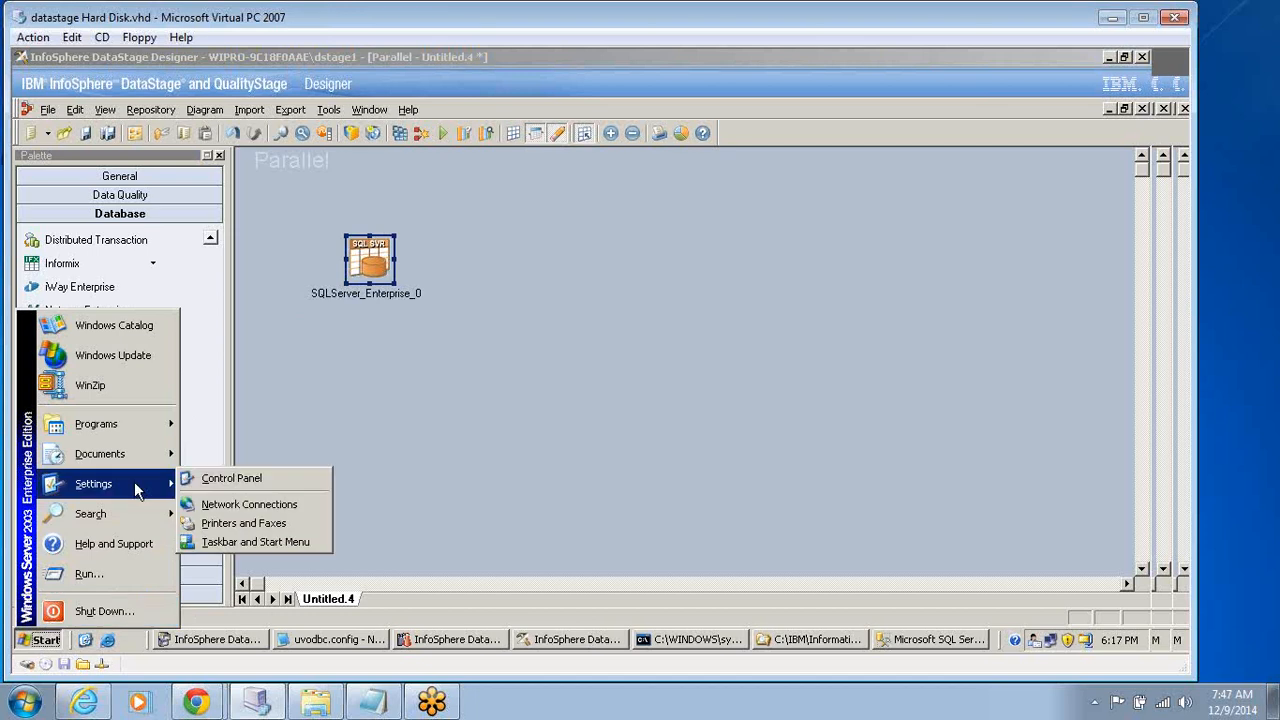
pyautogui.click(240, 483)
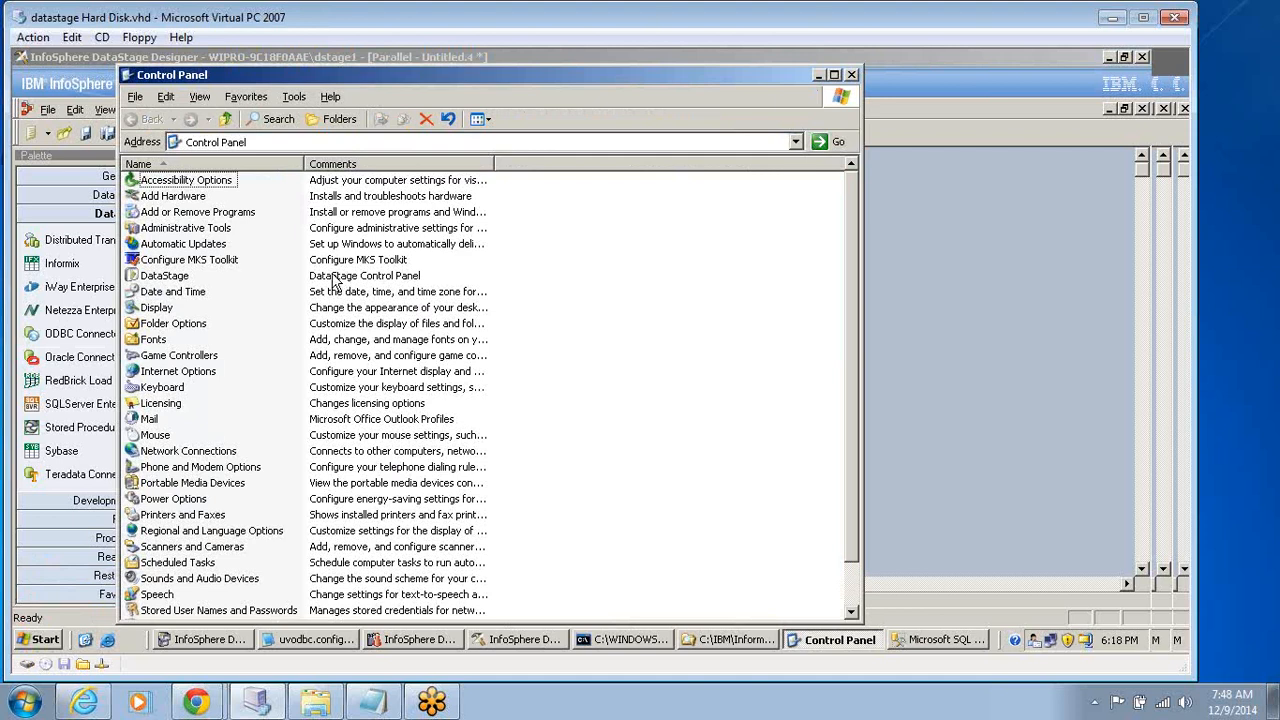
pyautogui.click(210, 228)
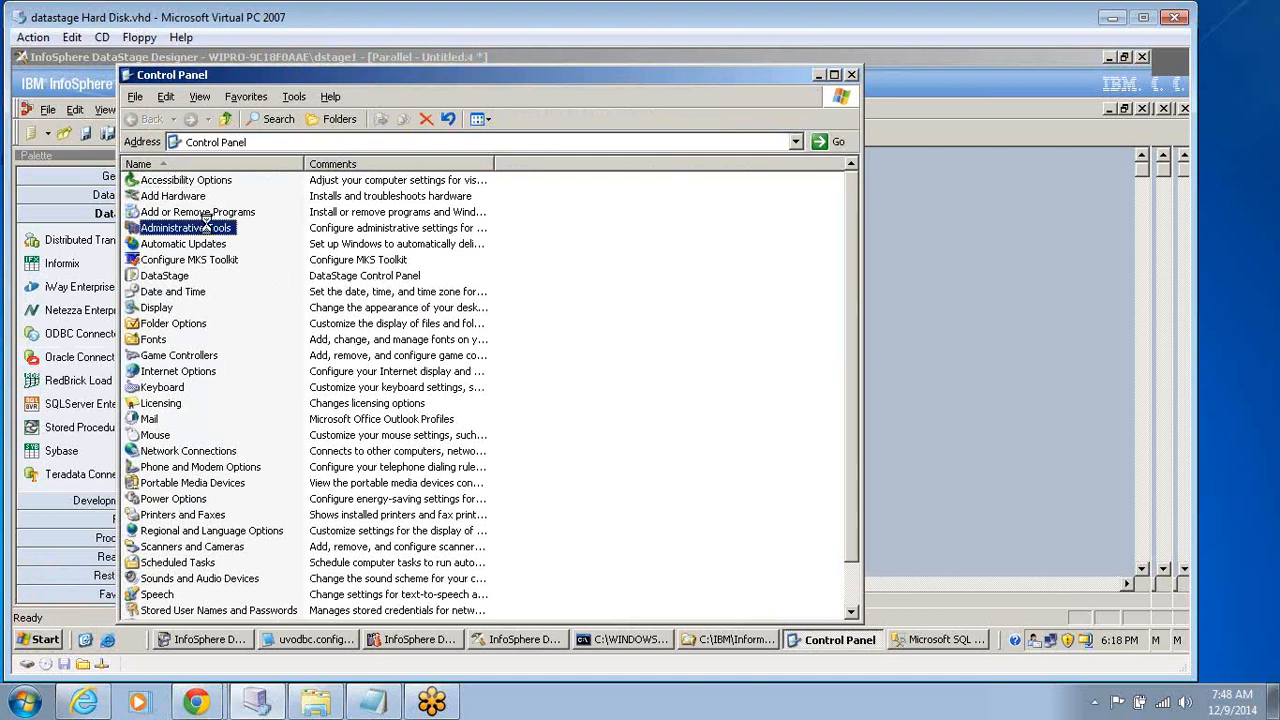
pyautogui.doubleClick(208, 227)
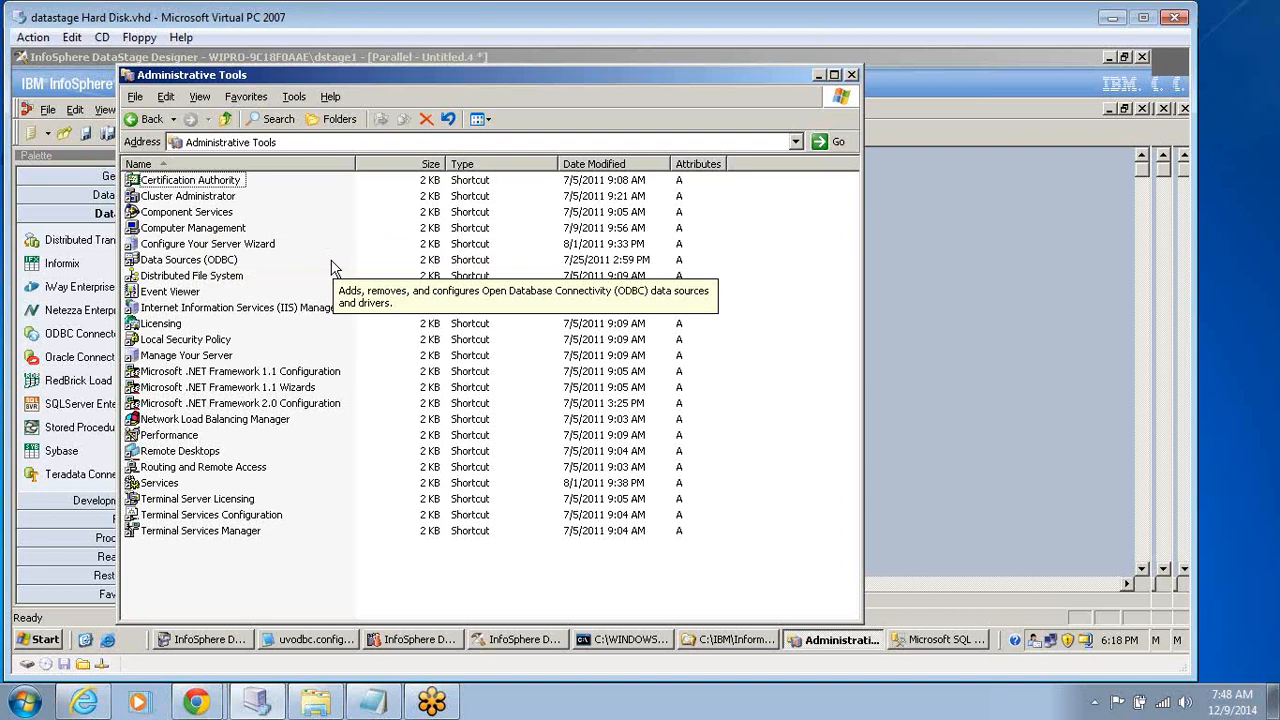
pyautogui.click(224, 261)
pyautogui.doubleClick(223, 262)
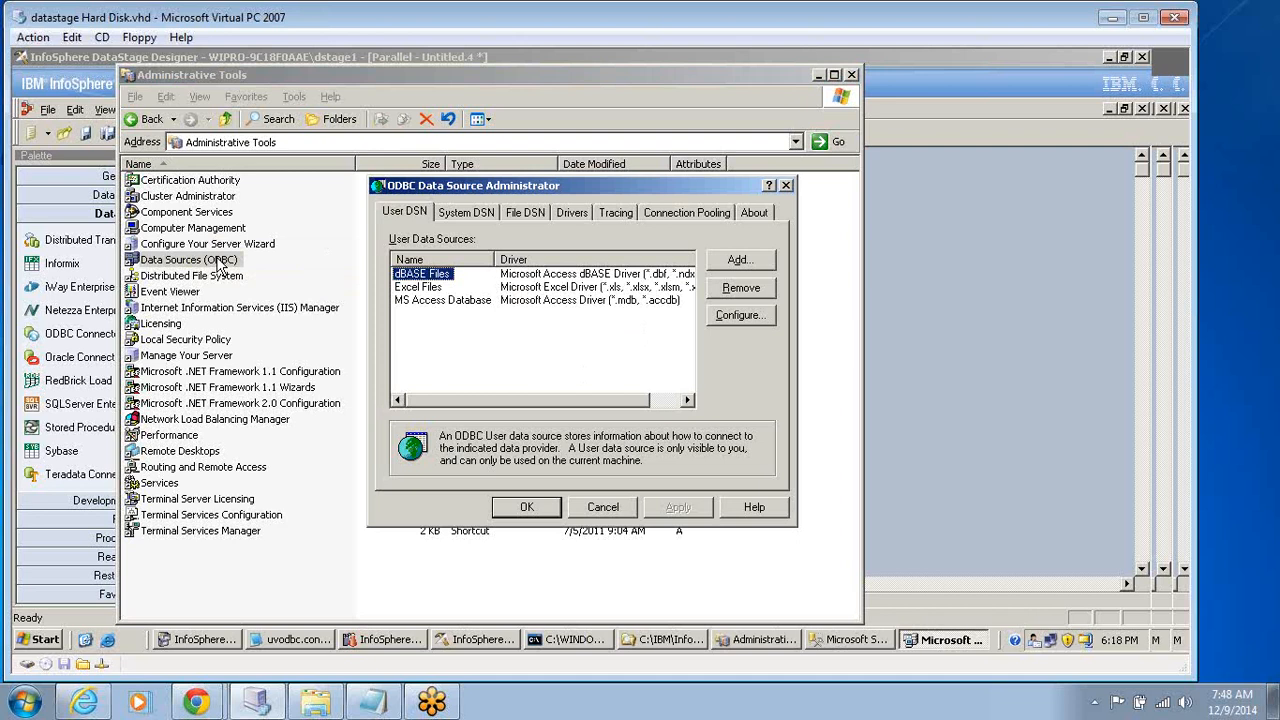
pyautogui.click(466, 214)
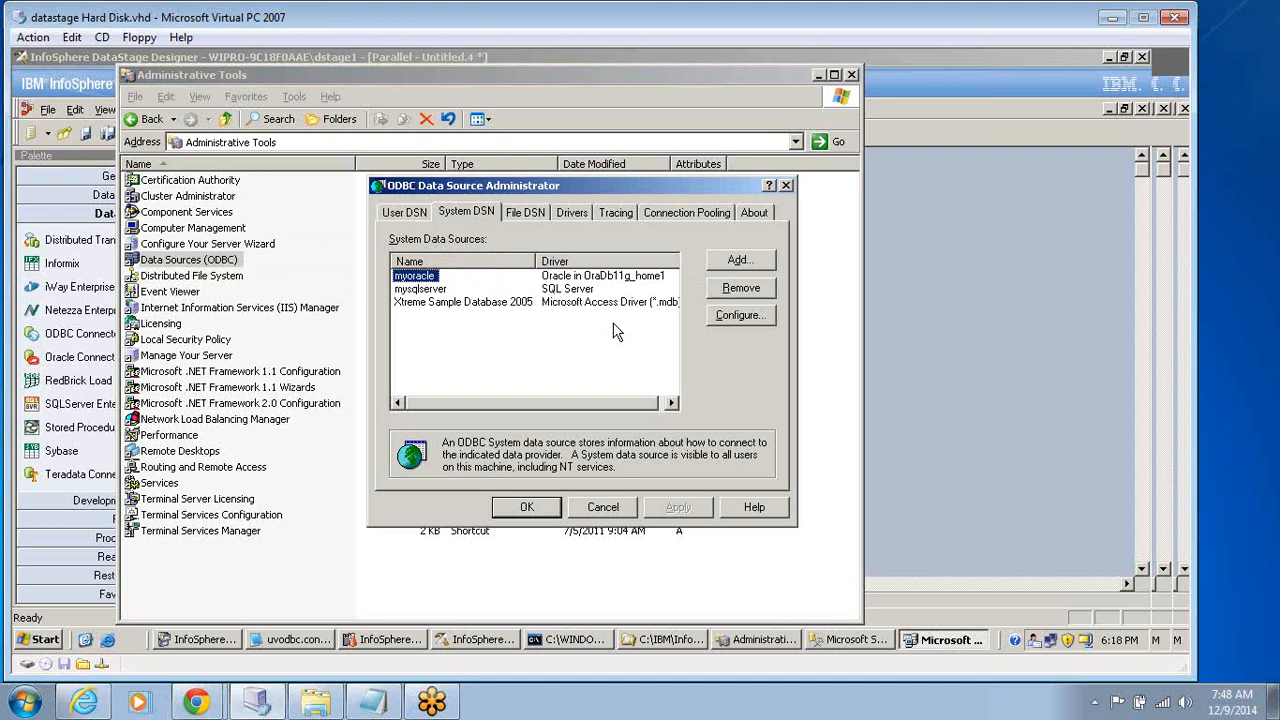
# Start creating a new system data source that uses the SQL Server driver.
pyautogui.click(737, 262)
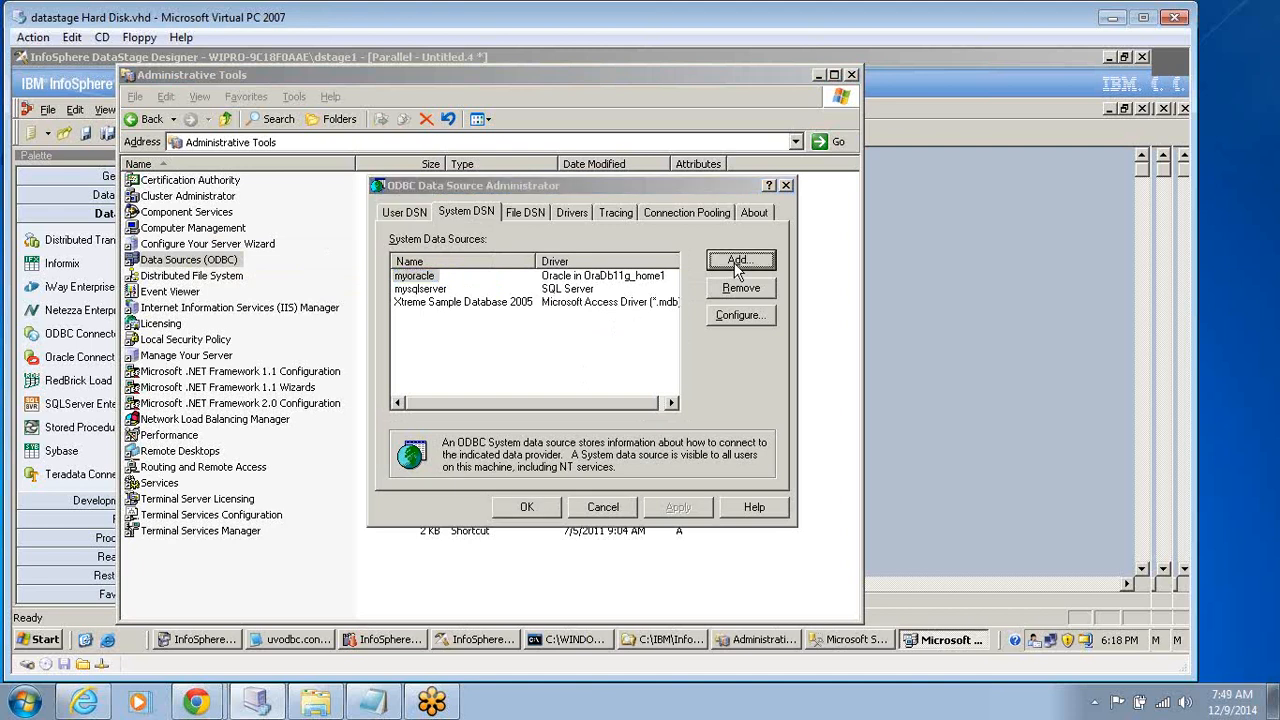
pyautogui.click(737, 262)
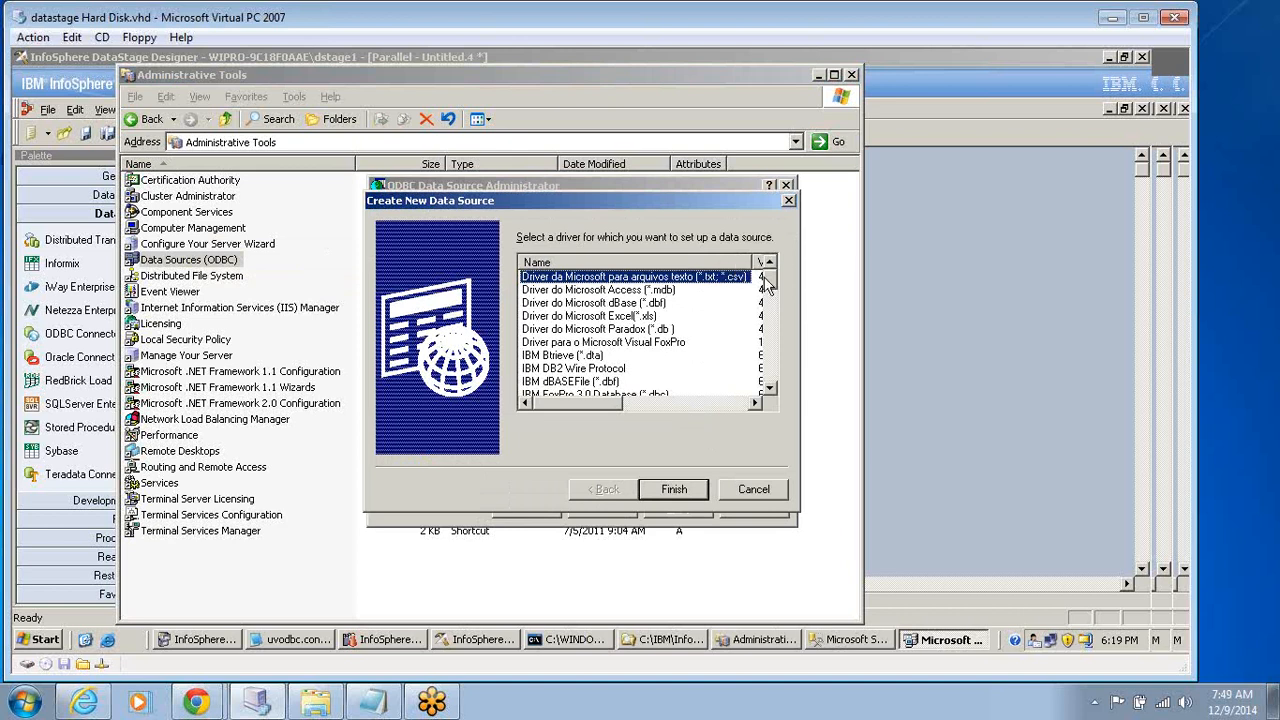
pyautogui.moveTo(768, 285); pyautogui.dragTo(762, 405)
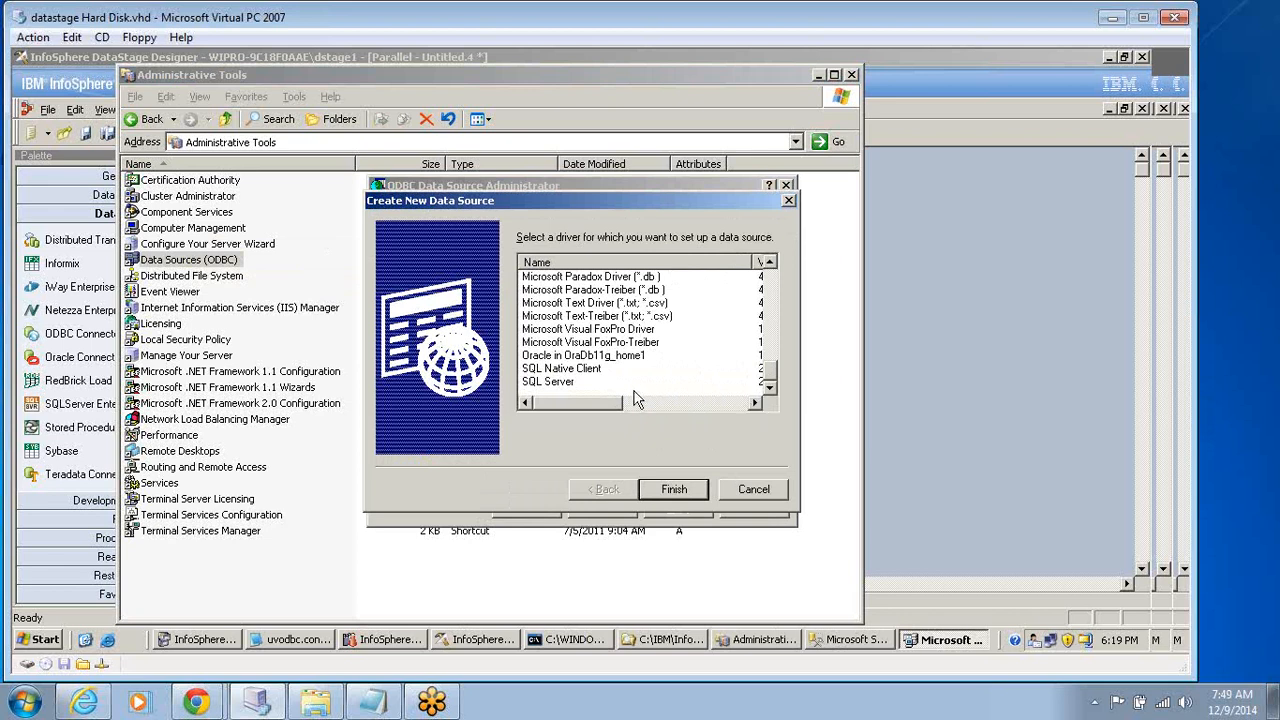
pyautogui.click(545, 385)
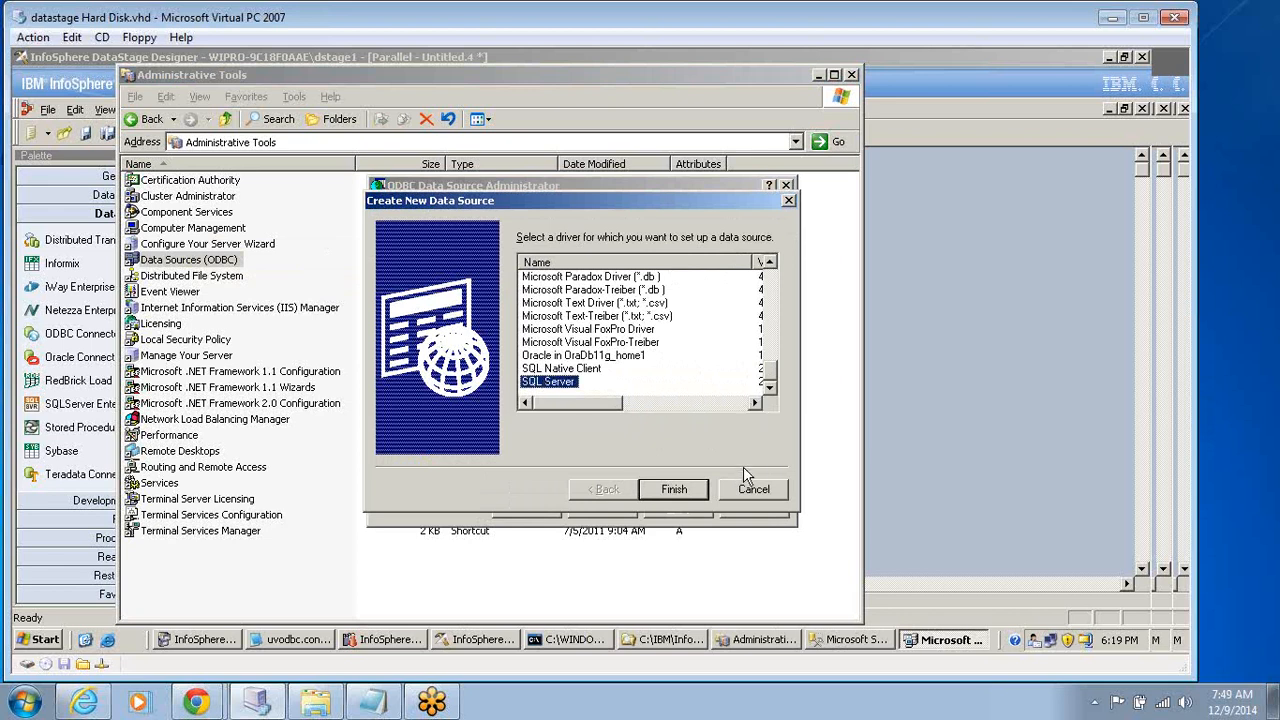
pyautogui.click(673, 489)
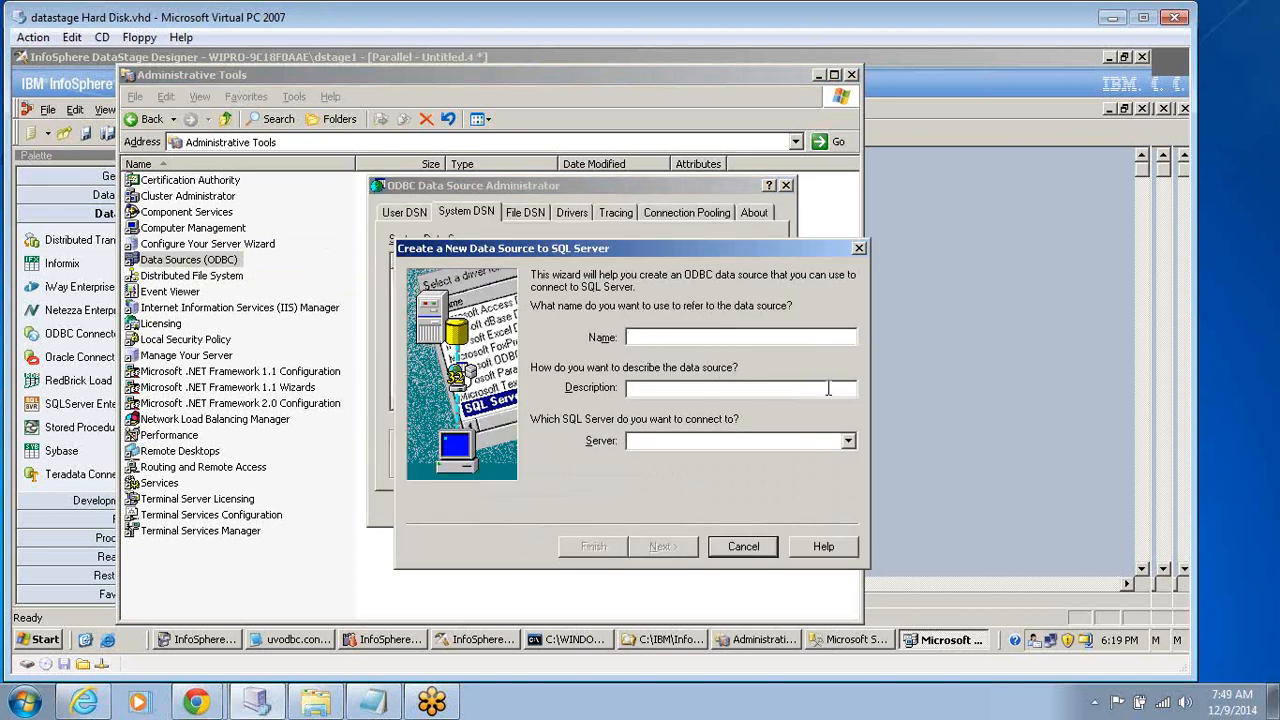
# Name the data source sql_server, connect it to the (local) server, and keep Windows NT authentication.
pyautogui.write('s')
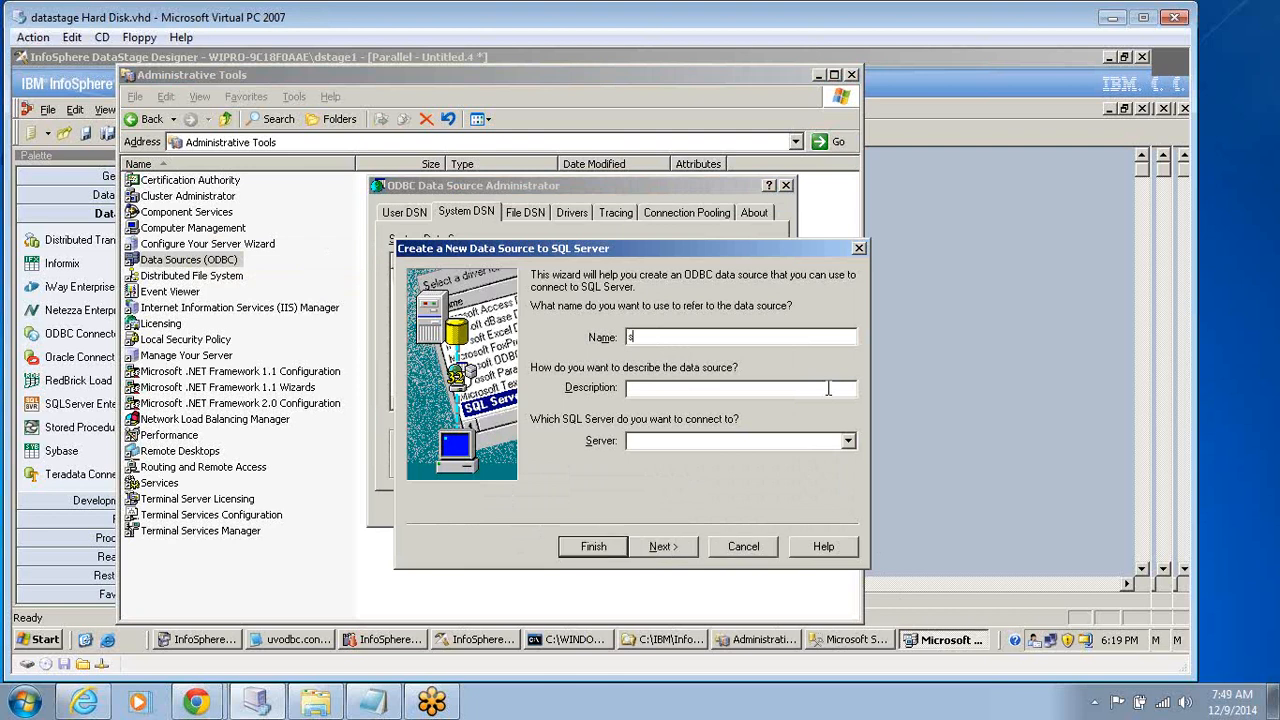
pyautogui.write('ql_server')
pyautogui.click(846, 440)
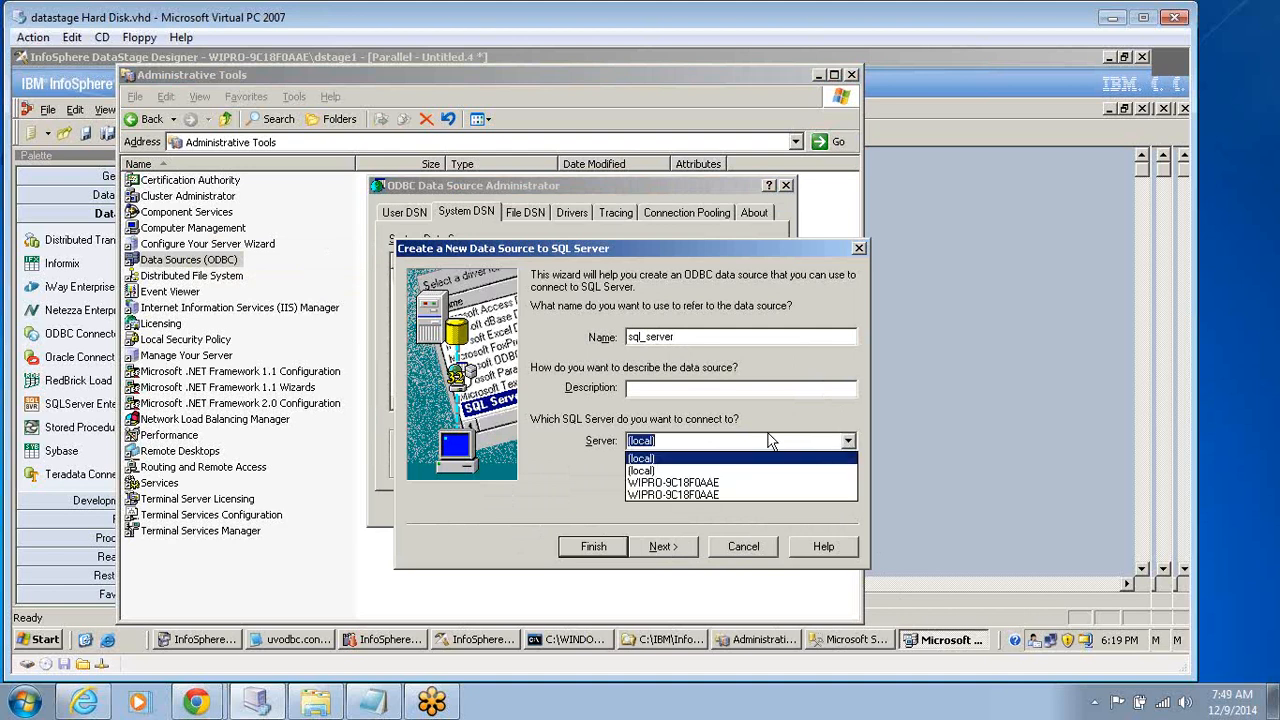
pyautogui.click(643, 471)
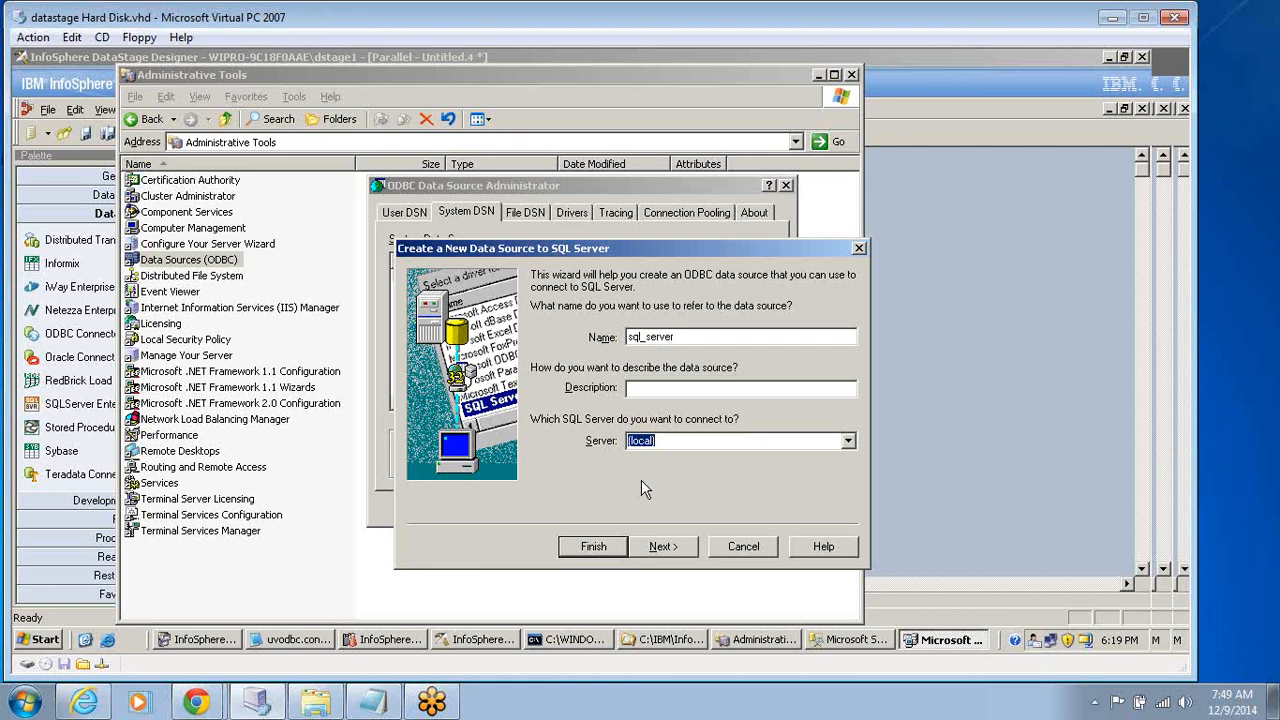
pyautogui.click(662, 548)
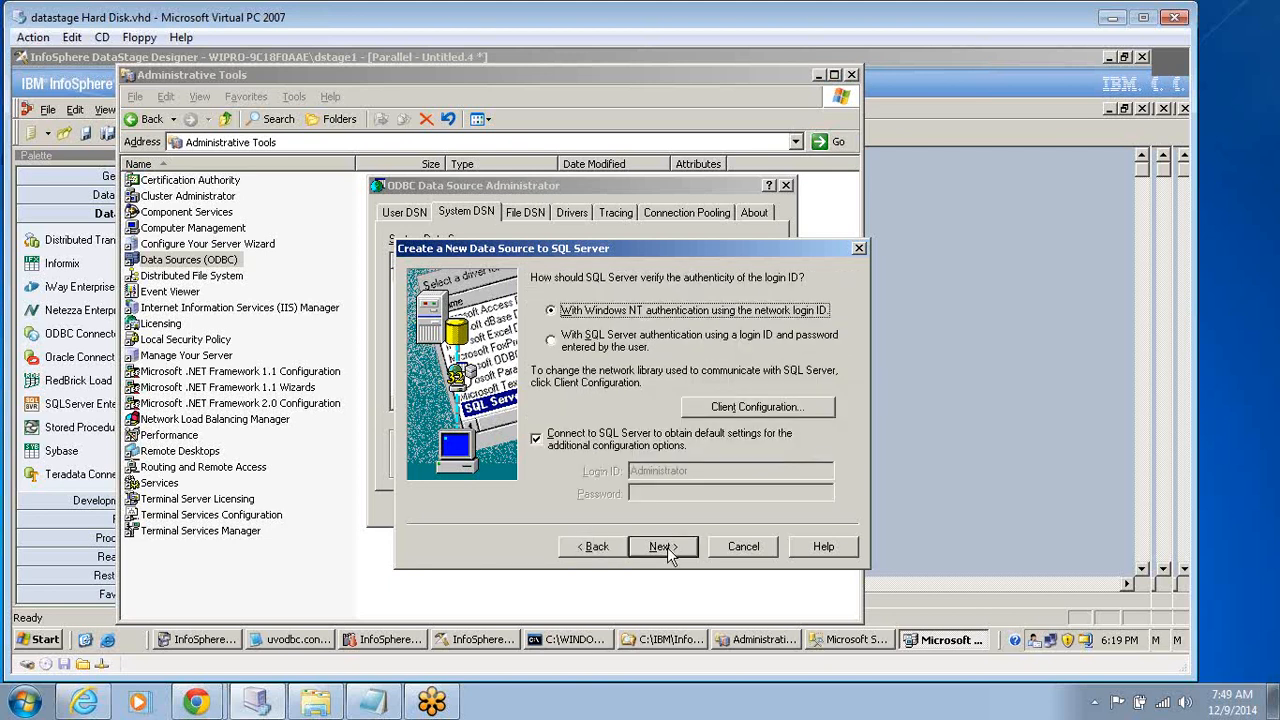
pyautogui.click(595, 547)
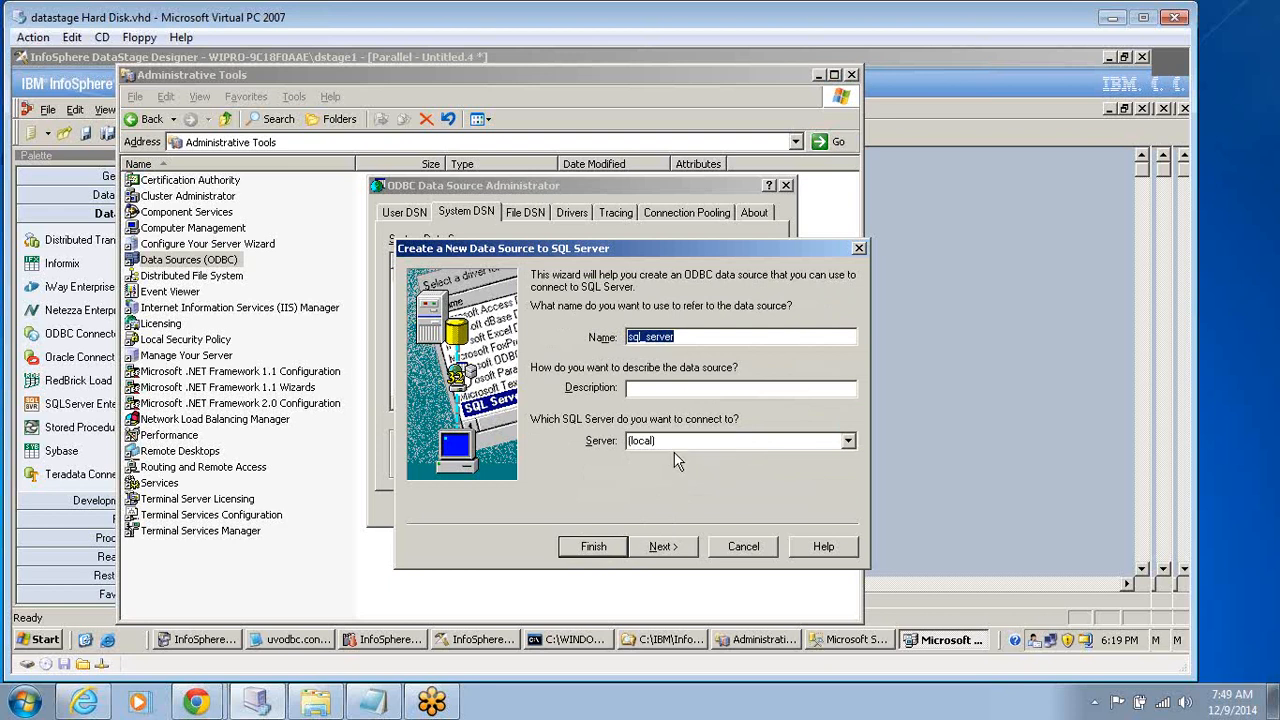
pyautogui.click(662, 548)
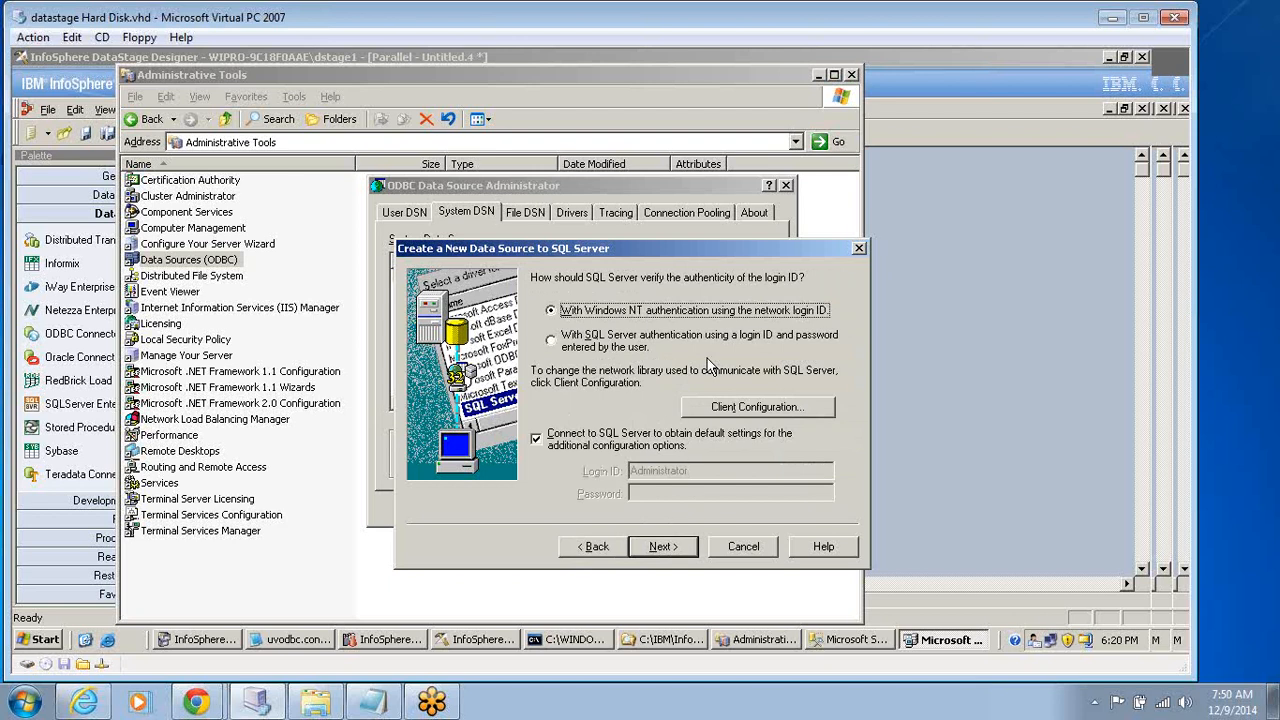
pyautogui.click(666, 547)
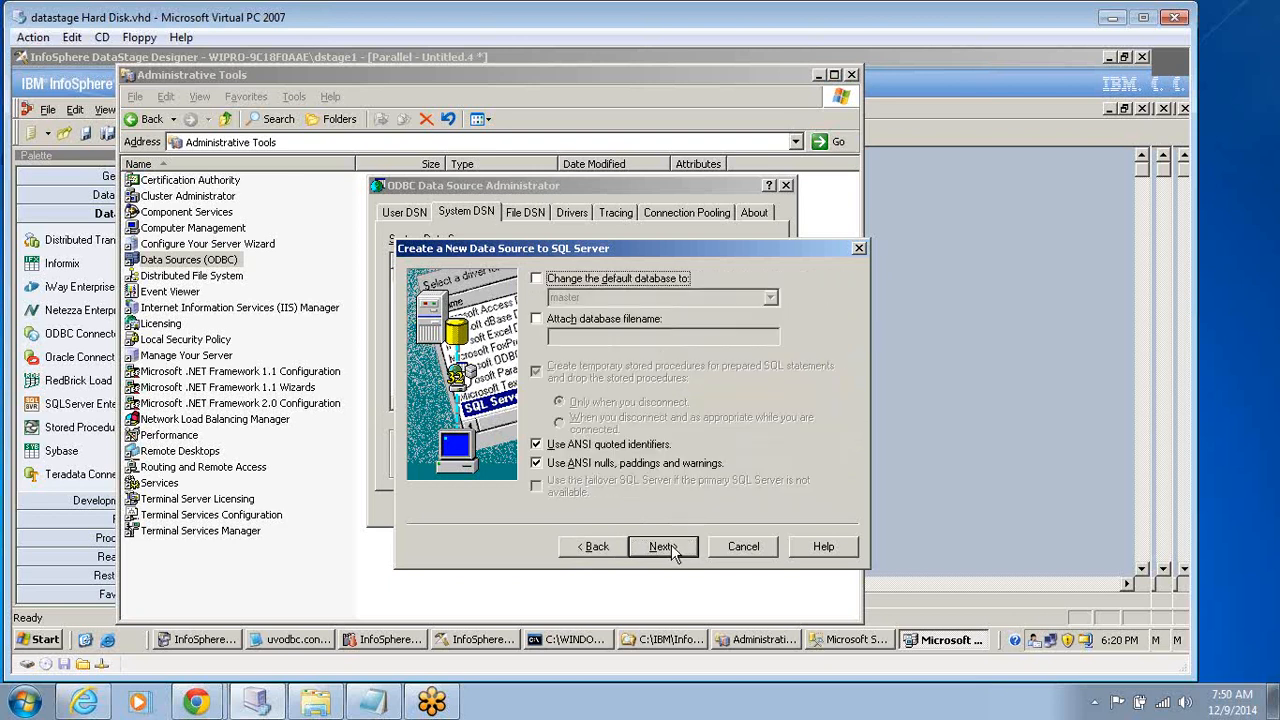
# Change the data source's default database to AdventureWorks.
pyautogui.click(560, 288)
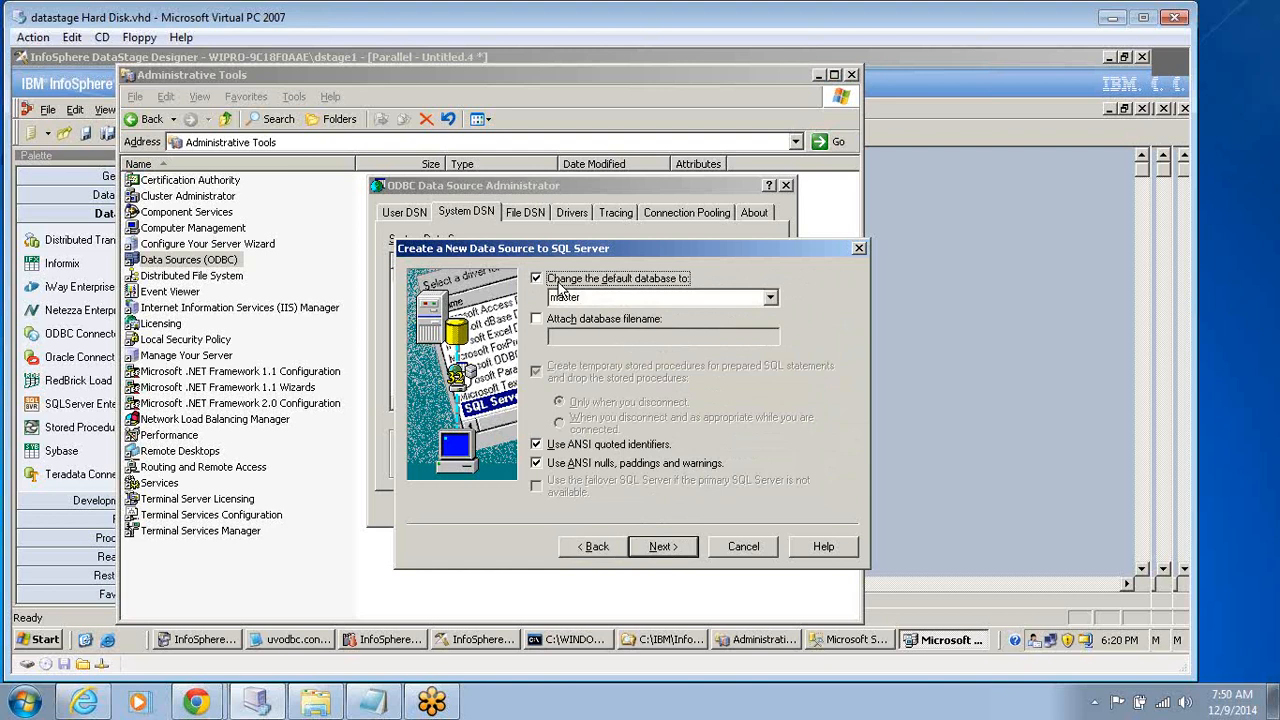
pyautogui.doubleClick(596, 298)
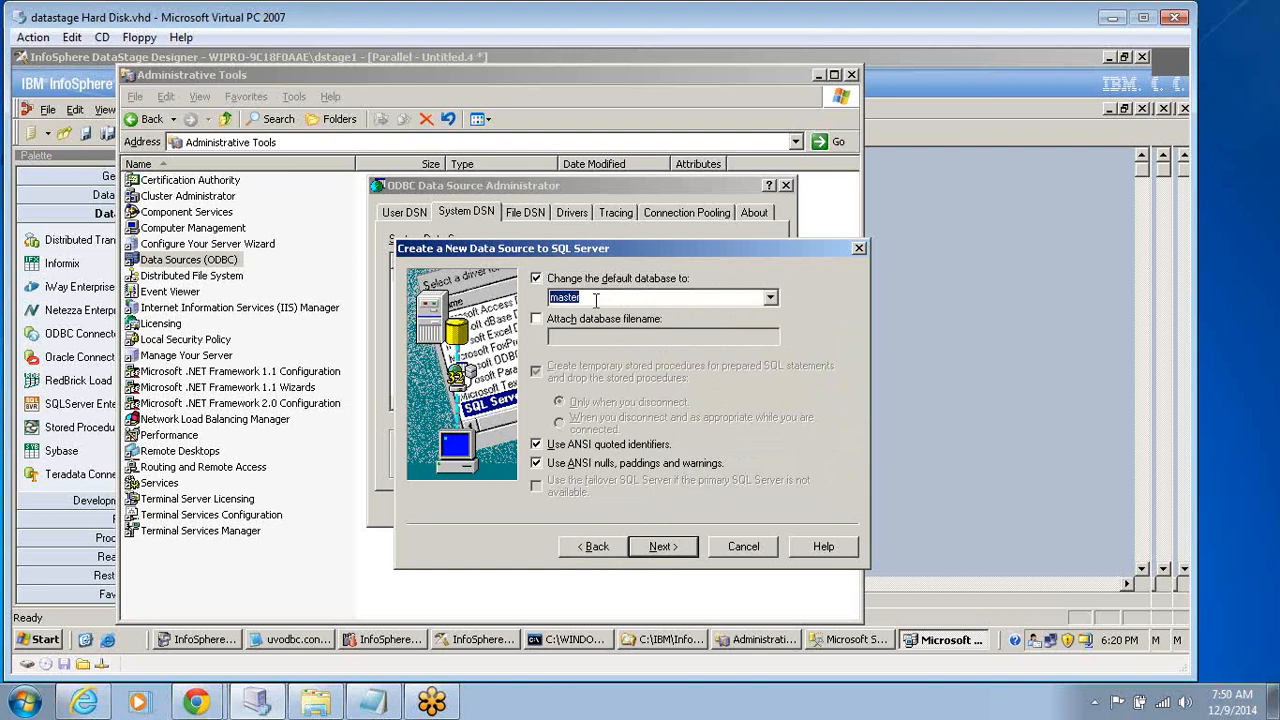
pyautogui.click(770, 299)
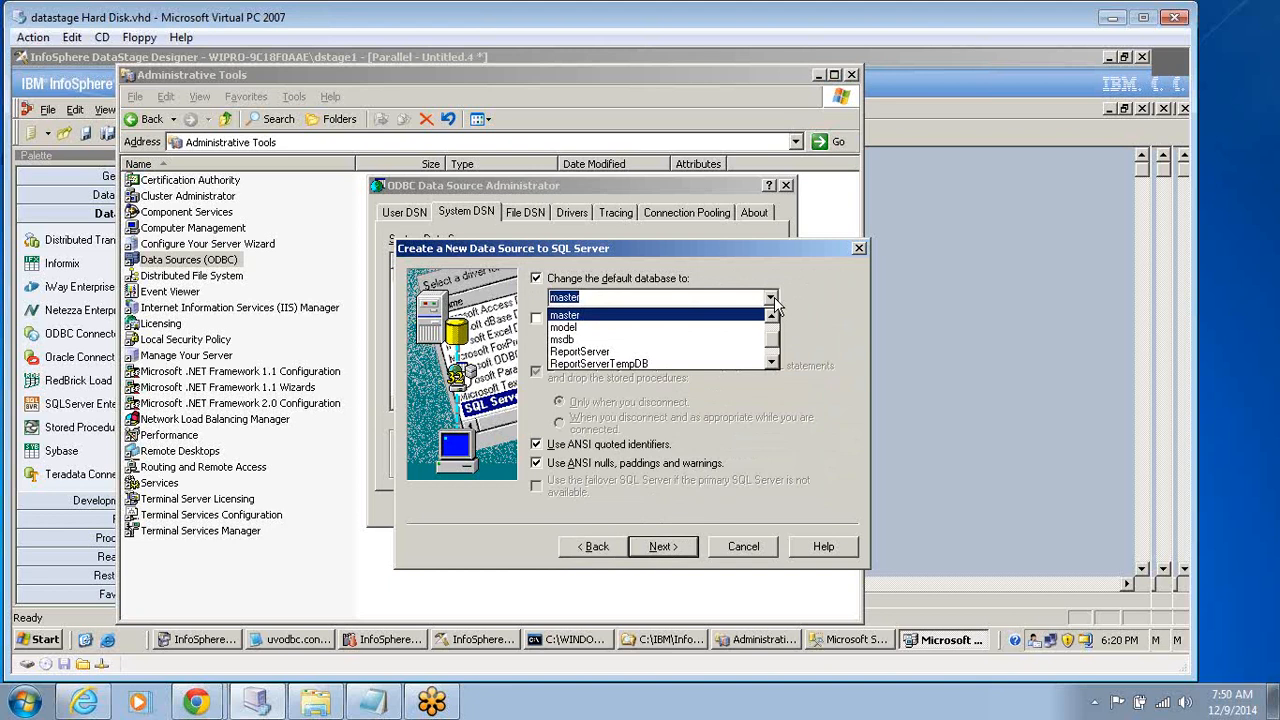
pyautogui.click(771, 361)
pyautogui.click(771, 361)
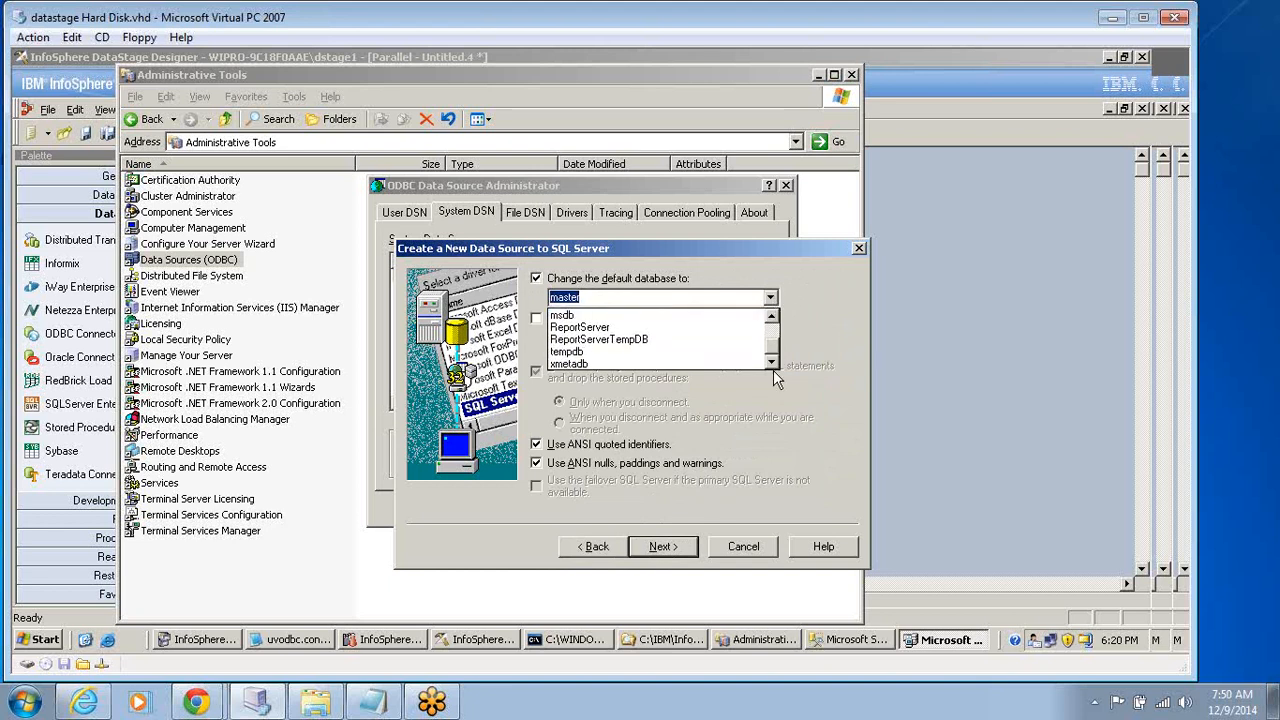
pyautogui.click(771, 317)
pyautogui.click(771, 317)
pyautogui.click(771, 317)
pyautogui.click(771, 317)
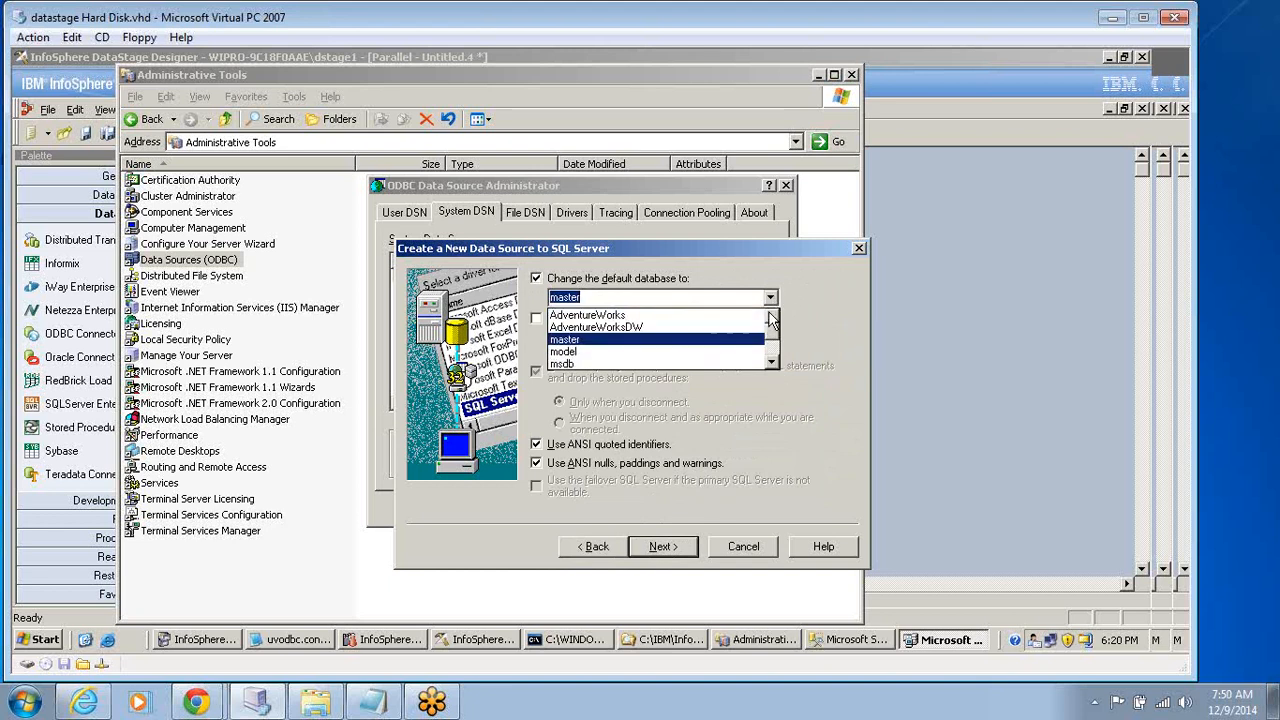
pyautogui.click(600, 316)
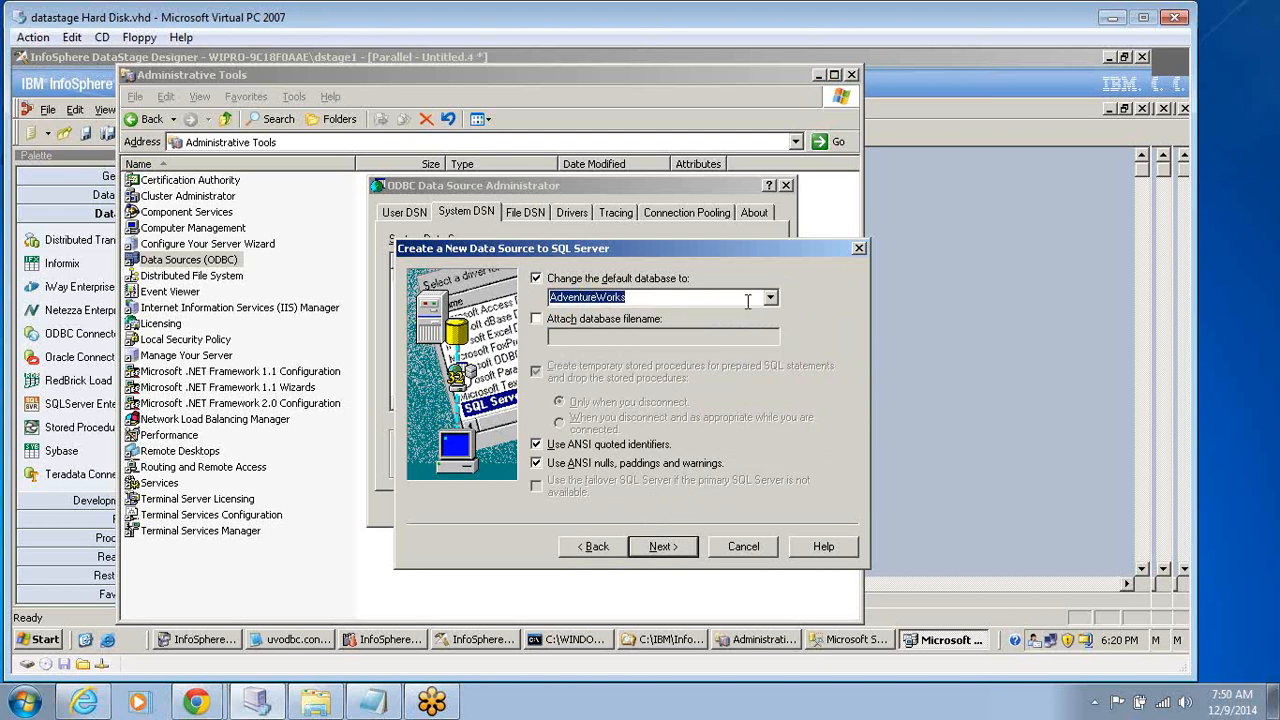
# Finish the data source setup with the remaining options at their defaults and test its connection.
pyautogui.click(664, 548)
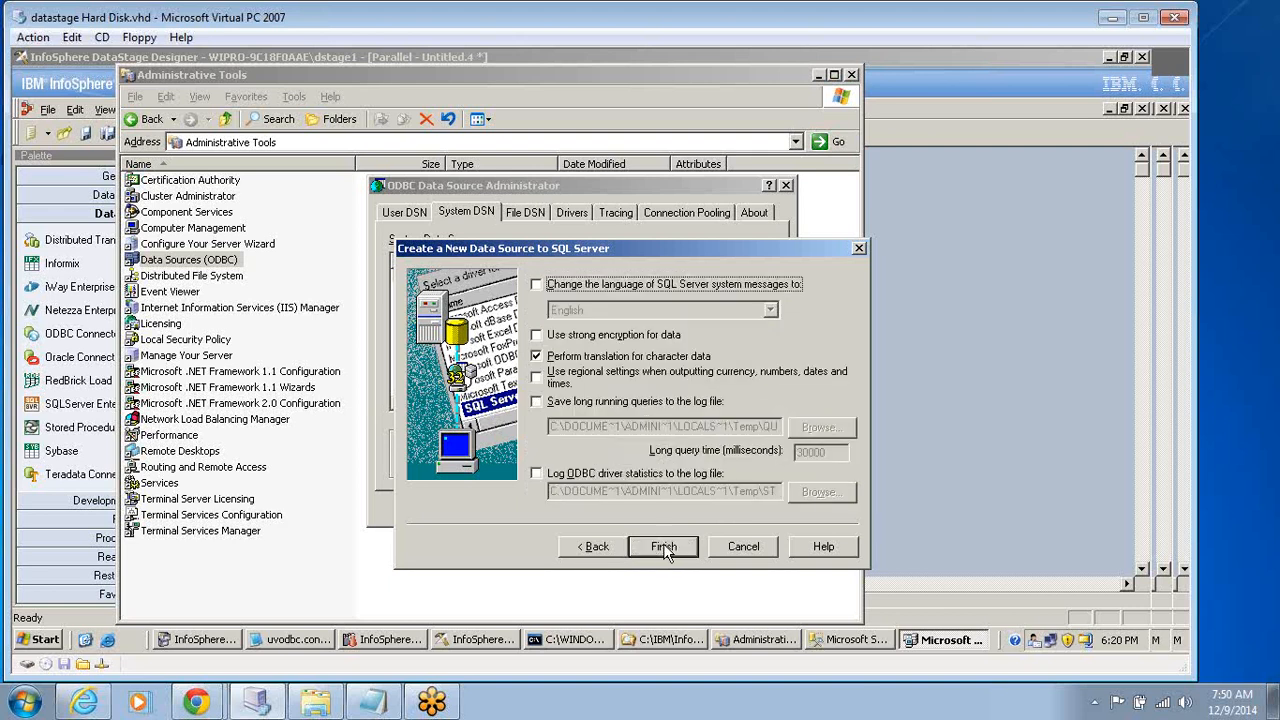
pyautogui.click(663, 546)
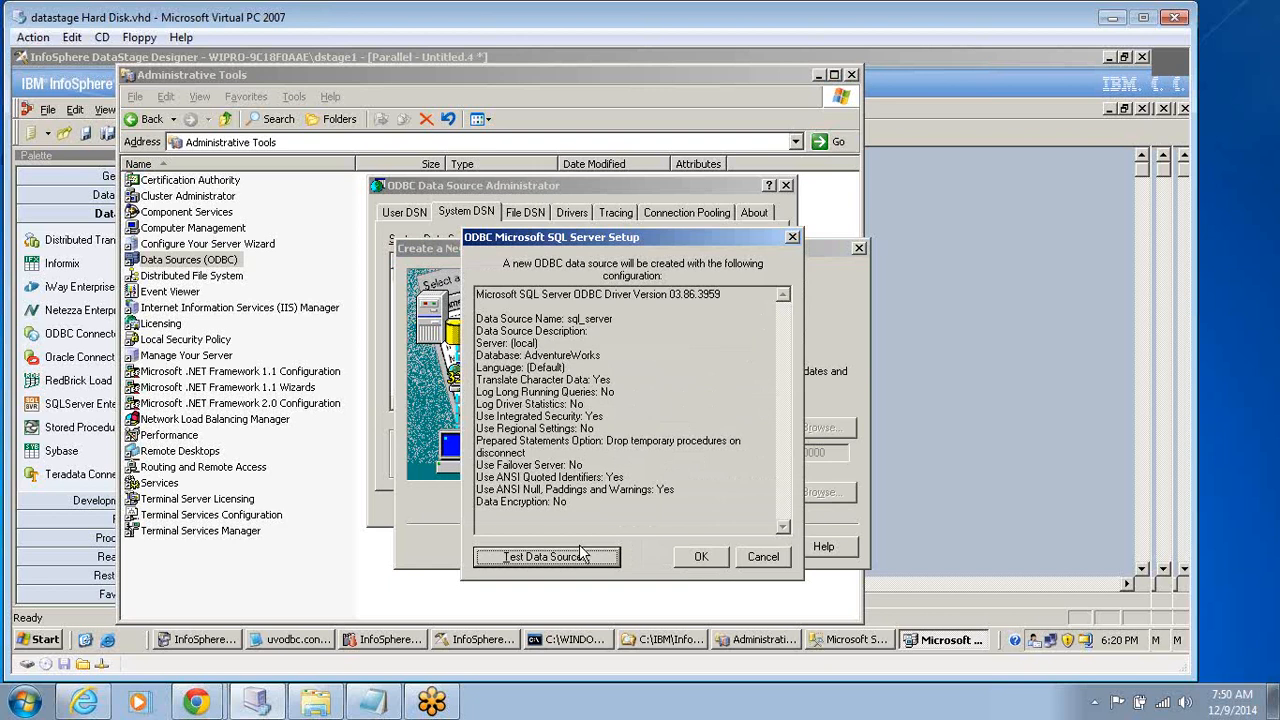
pyautogui.click(530, 560)
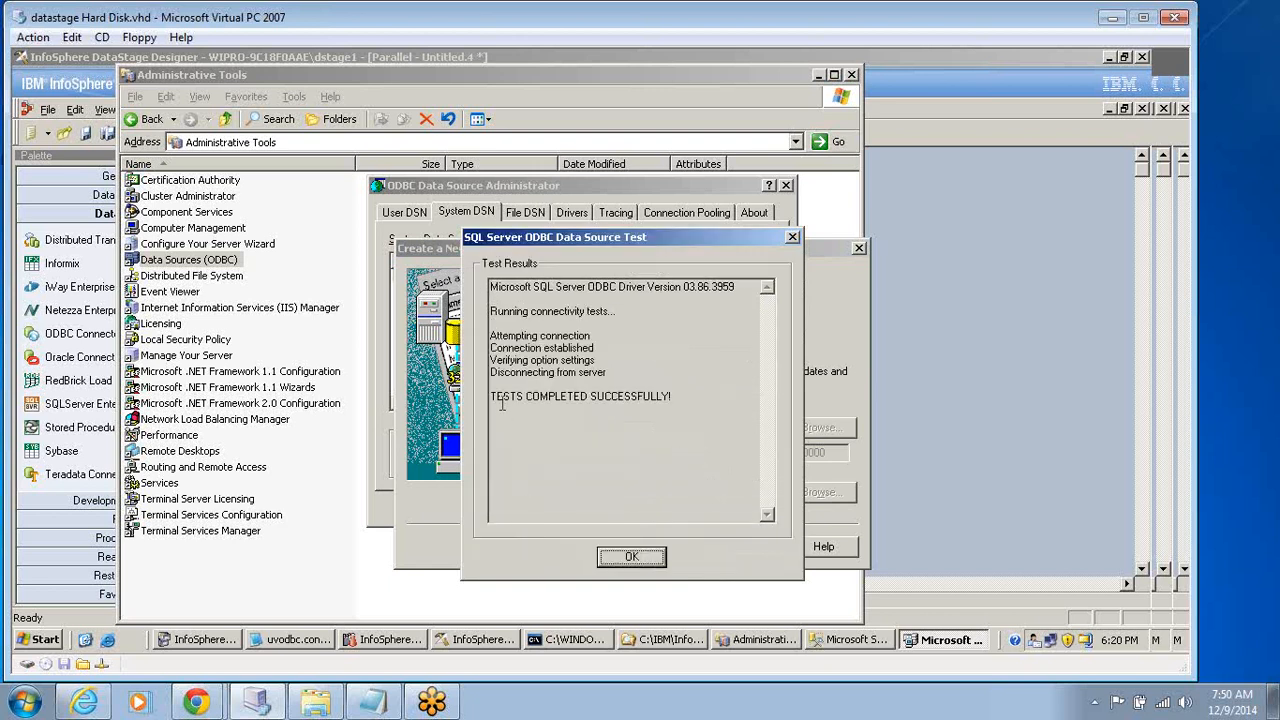
# Close the connection test results and save the sql_server data source.
pyautogui.moveTo(497, 397); pyautogui.dragTo(726, 398)
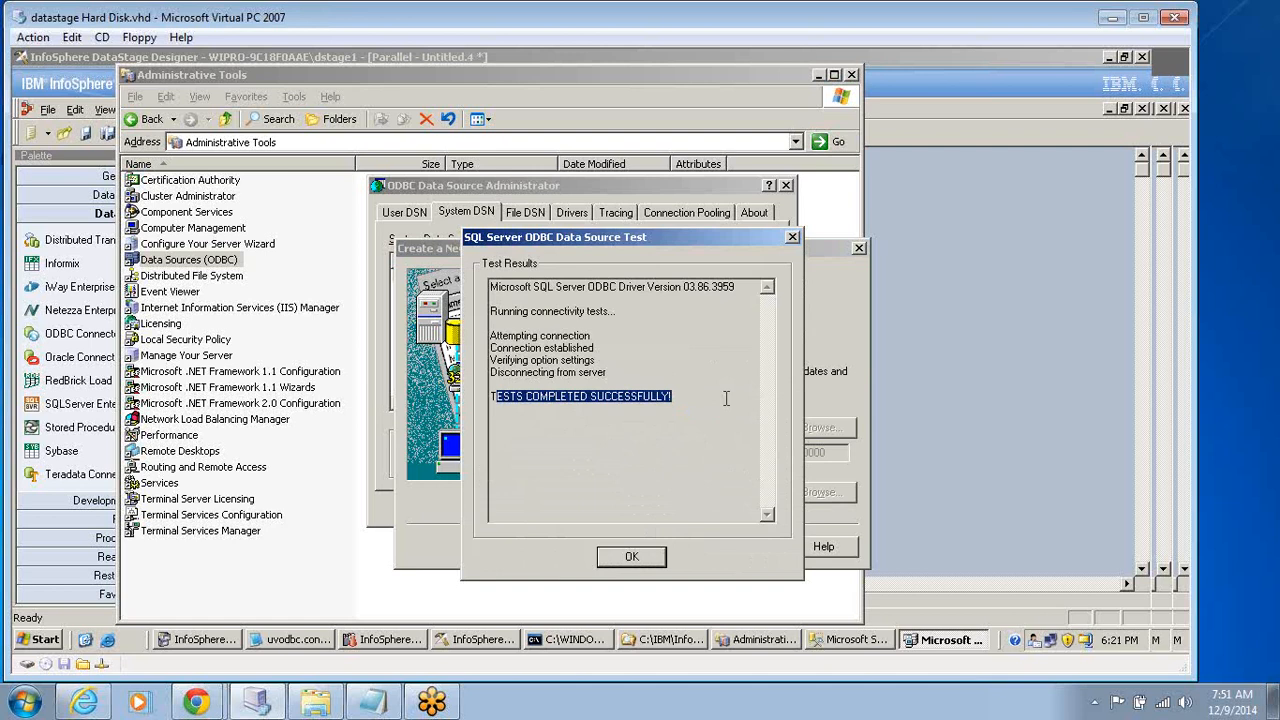
pyautogui.click(624, 563)
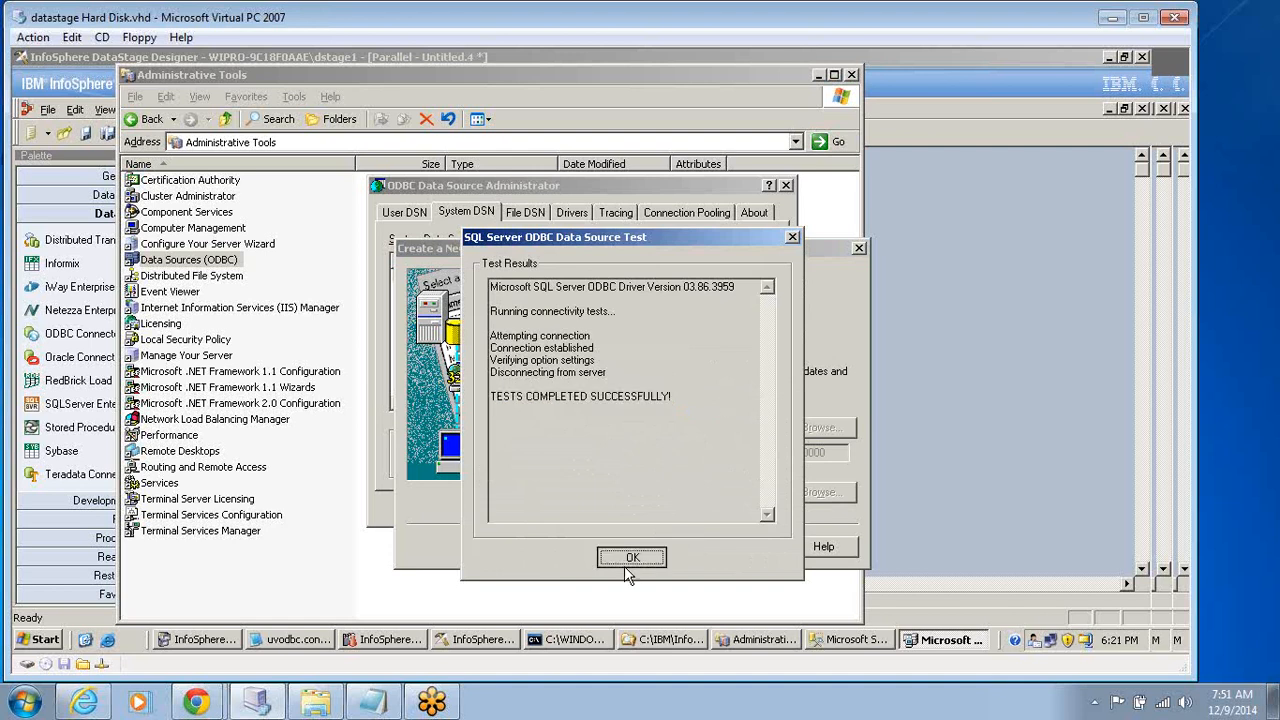
pyautogui.click(701, 557)
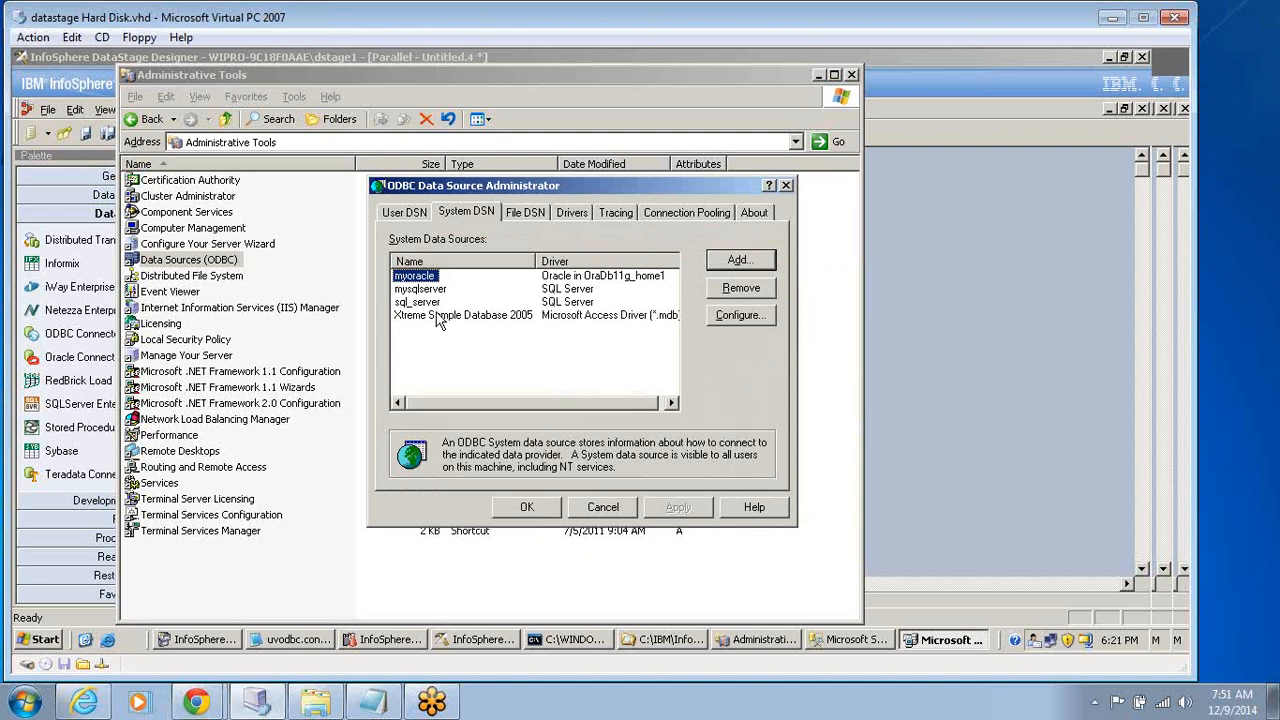
# Review the sql_server entry among the system data sources by opening its configuration, and close it without changes.
pyautogui.click(418, 289)
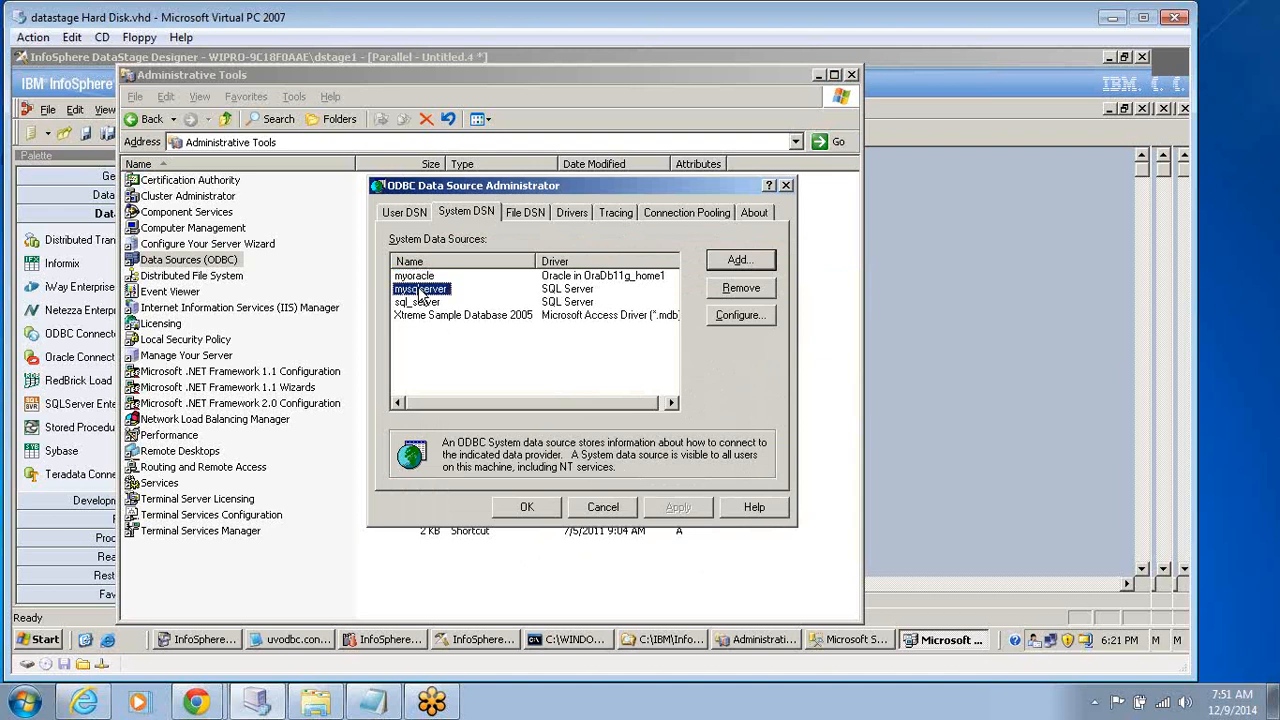
pyautogui.click(463, 316)
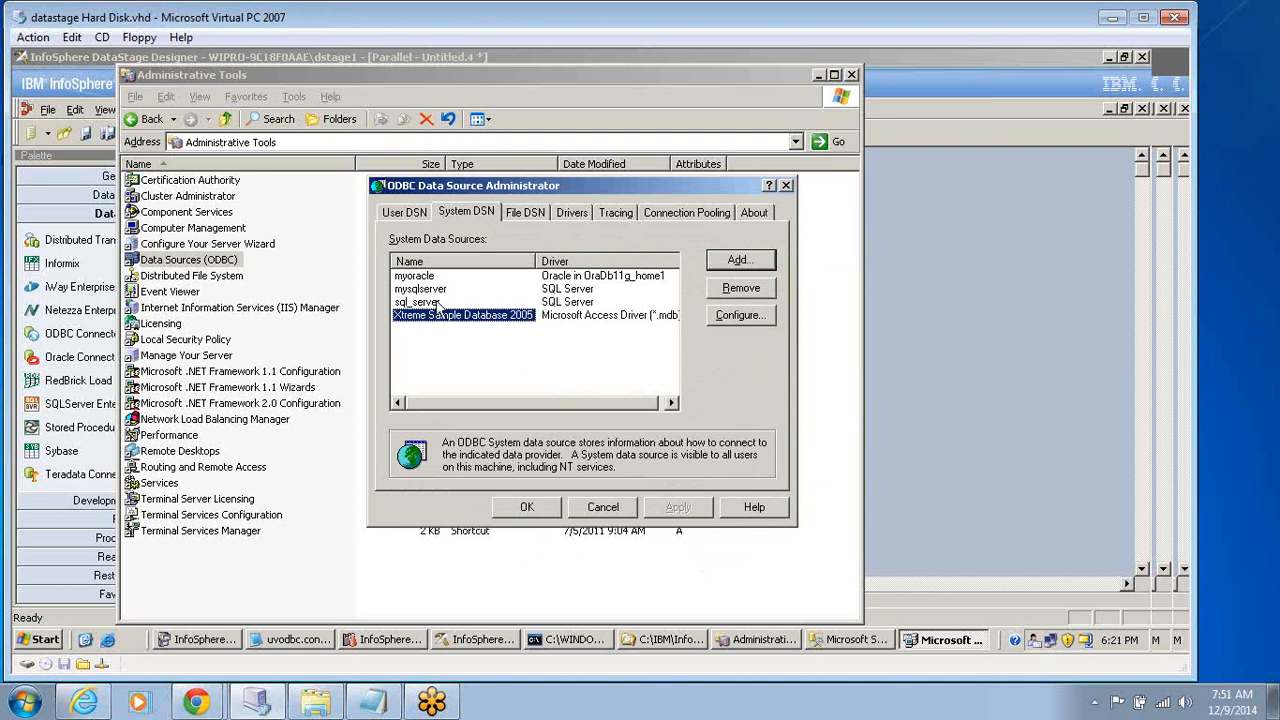
pyautogui.click(422, 302)
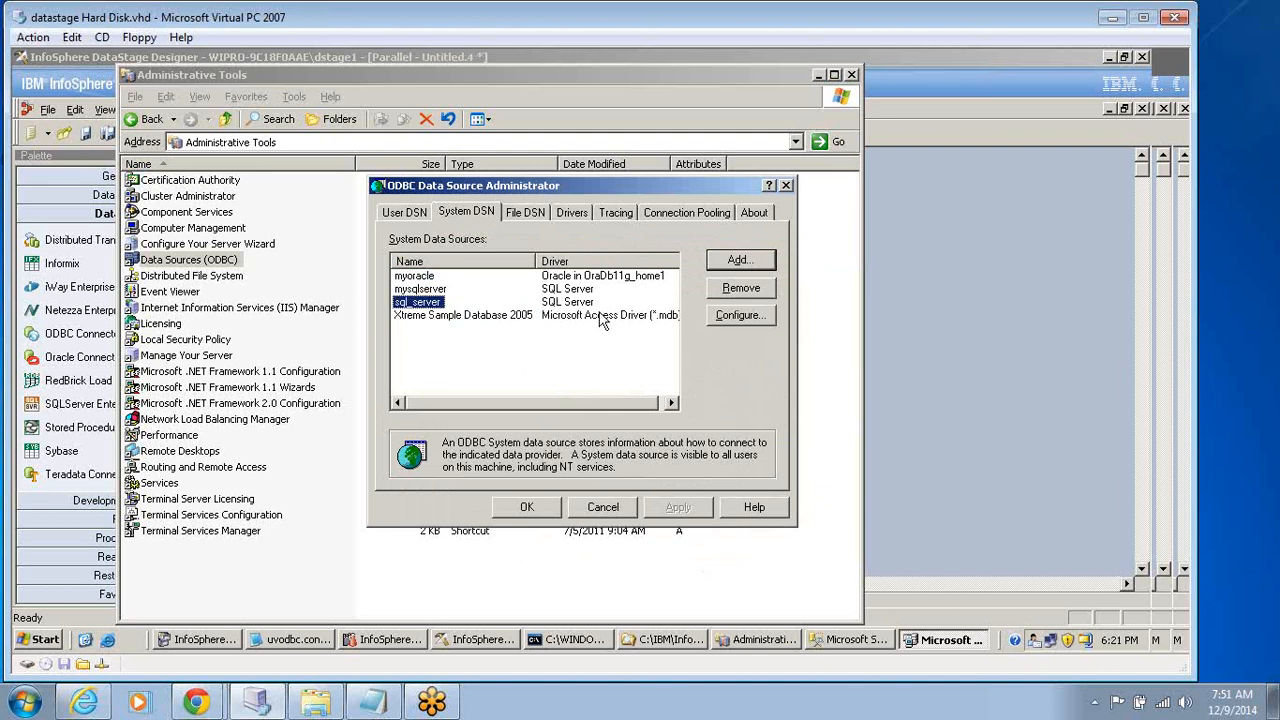
pyautogui.click(742, 315)
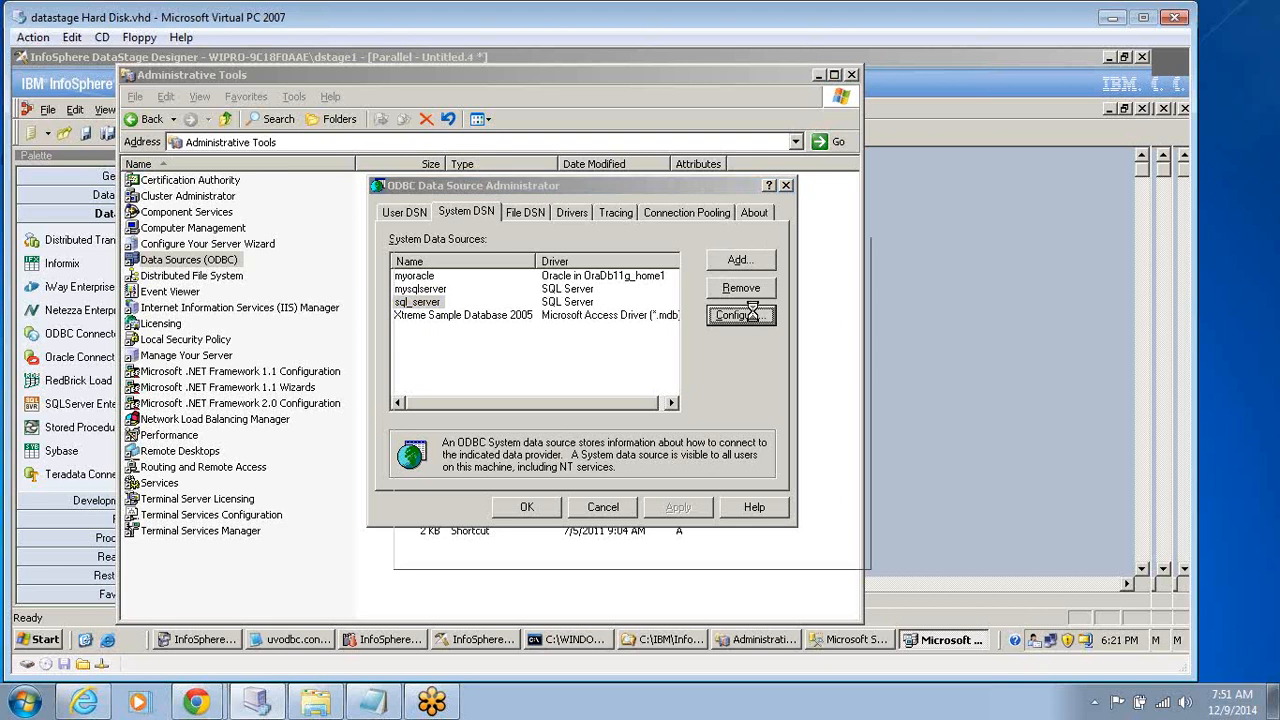
pyautogui.click(750, 336)
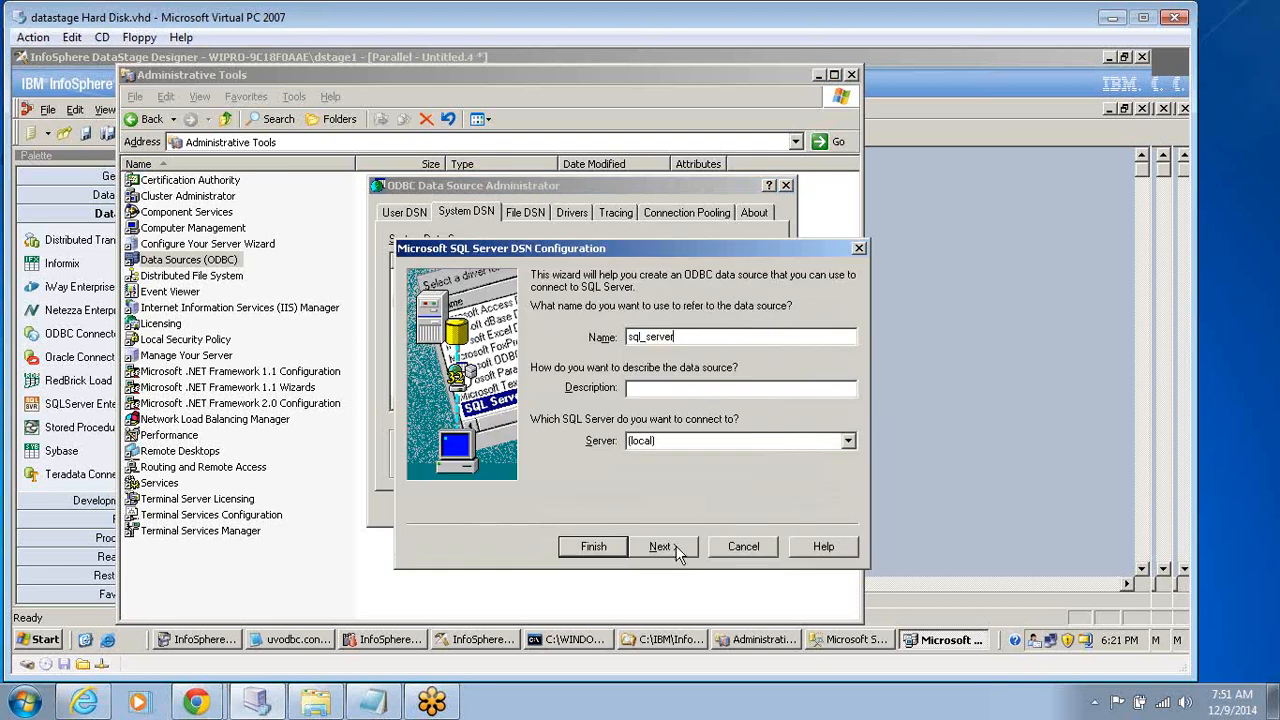
pyautogui.click(757, 549)
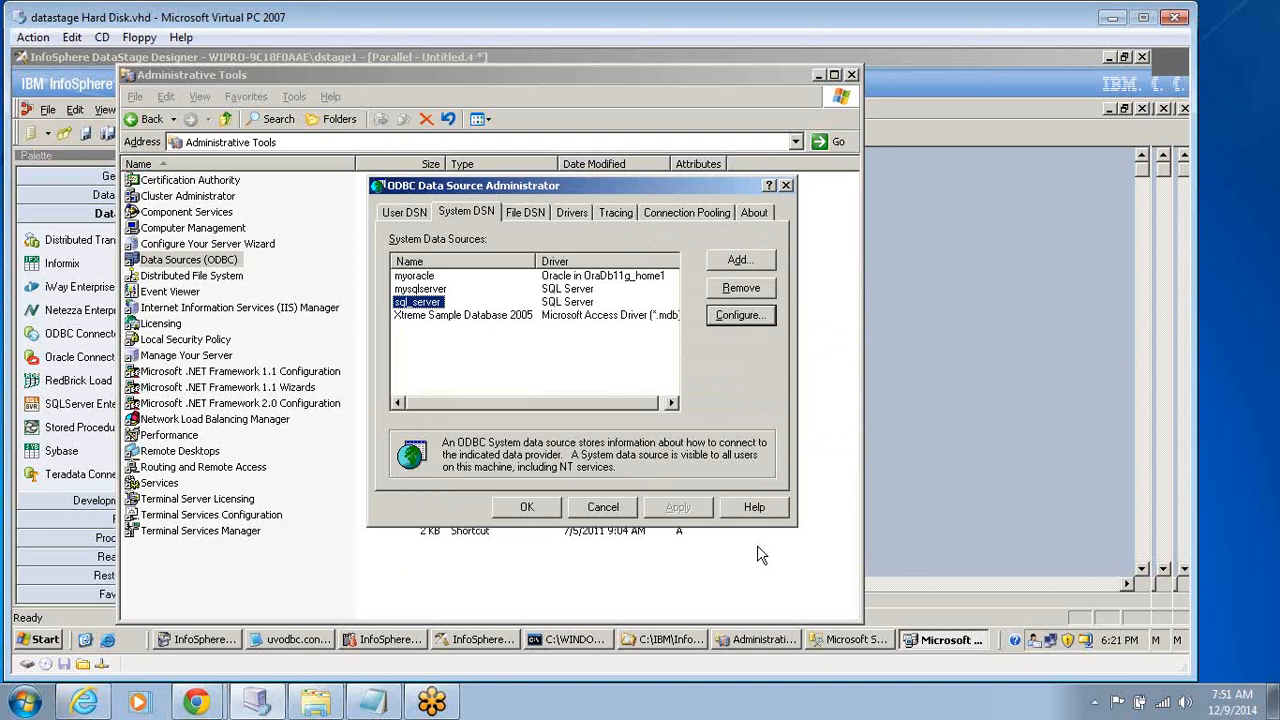
# Close the ODBC Data Source Administrator, switch to DataStage Designer, and draw an output link from the SQLServer Enterprise stage.
pyautogui.click(525, 509)
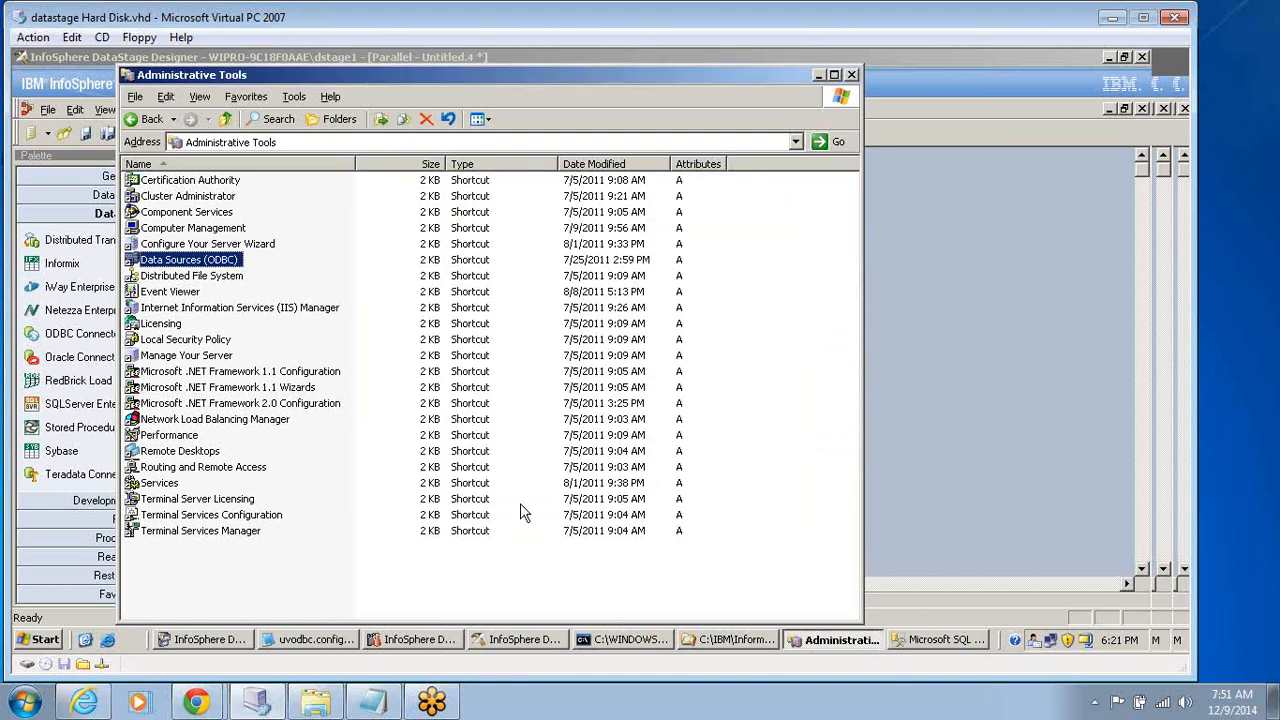
pyautogui.click(884, 376)
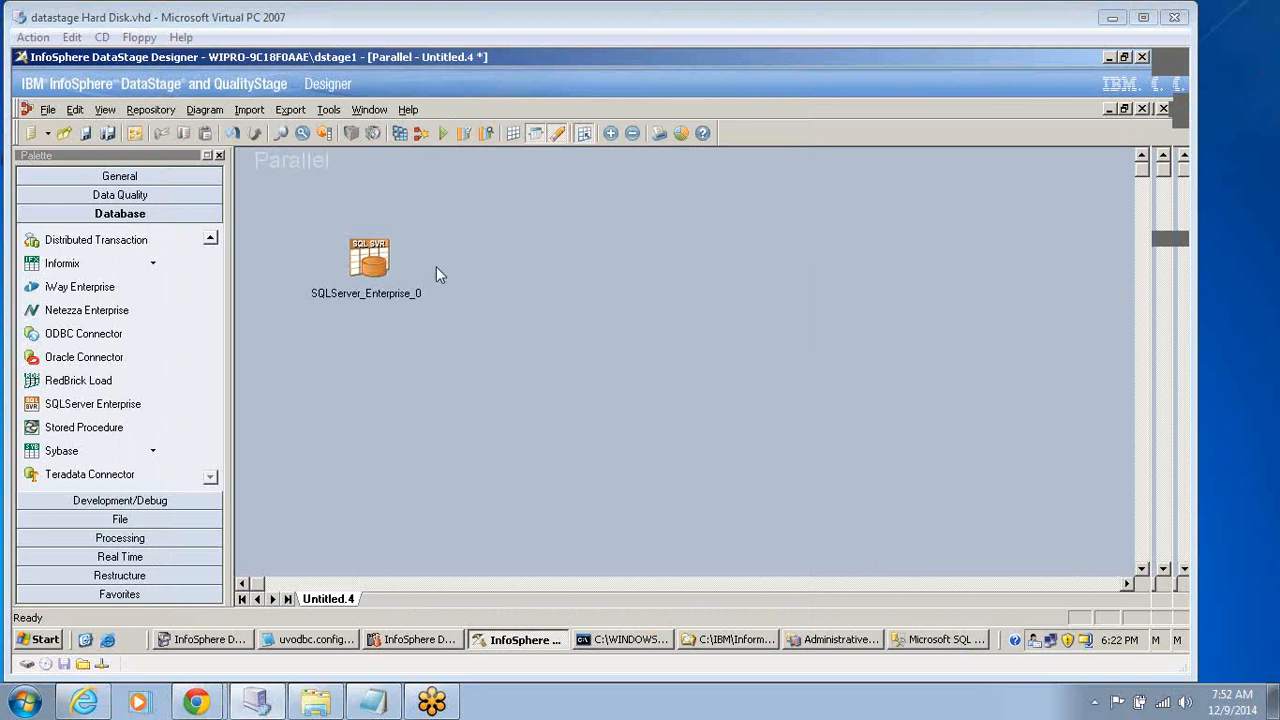
pyautogui.click(382, 262)
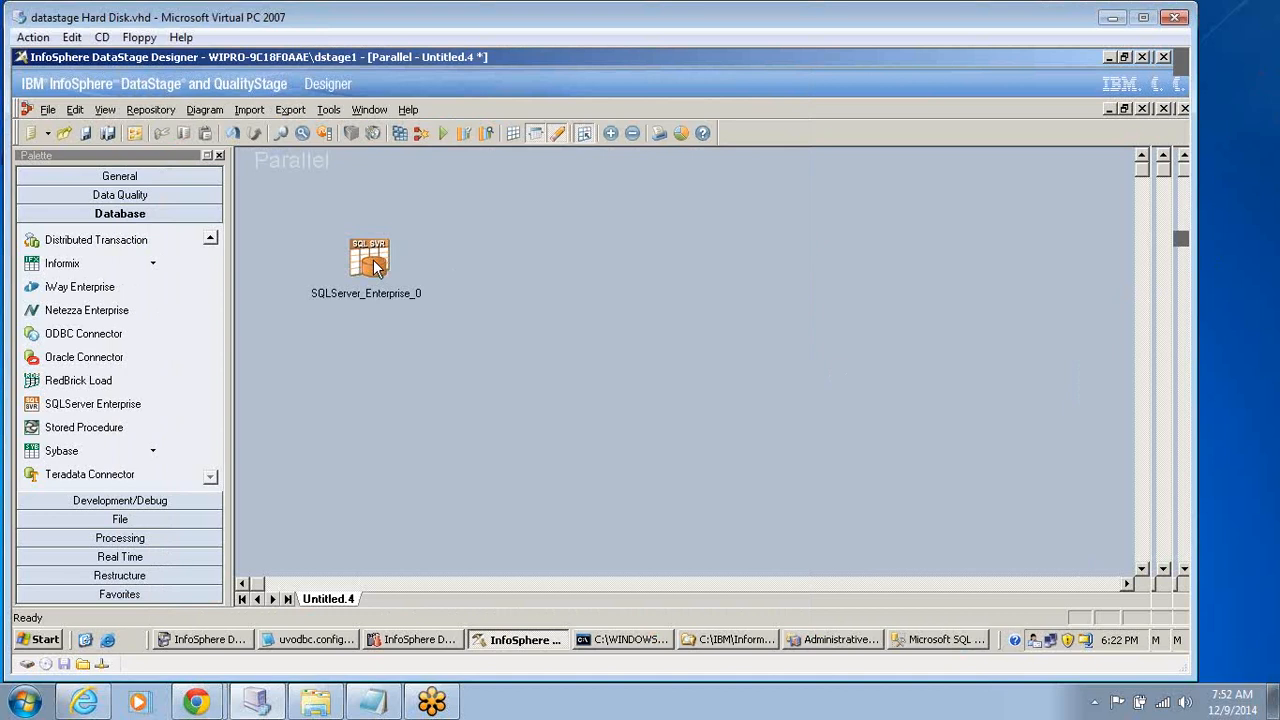
pyautogui.click(376, 264)
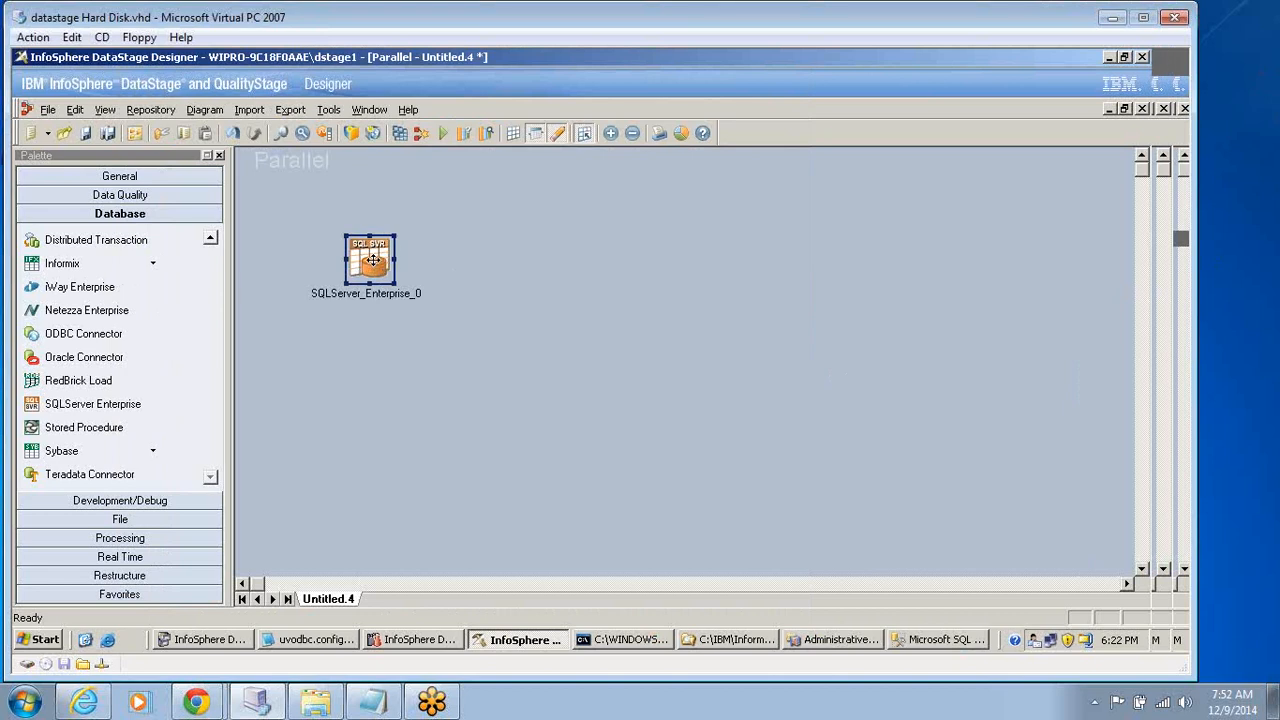
pyautogui.moveTo(373, 260); pyautogui.dragTo(632, 276)
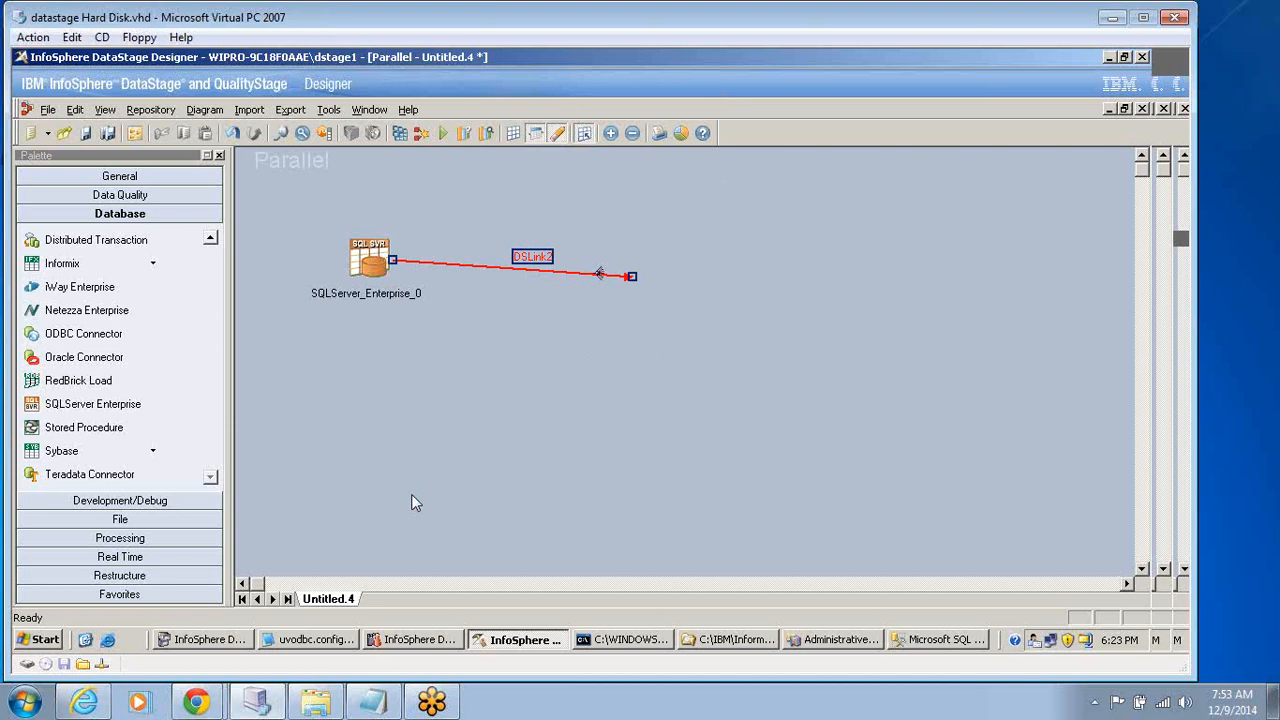
# Move the SQLServer Enterprise stage closer to the free end of its output link.
pyautogui.click(370, 262)
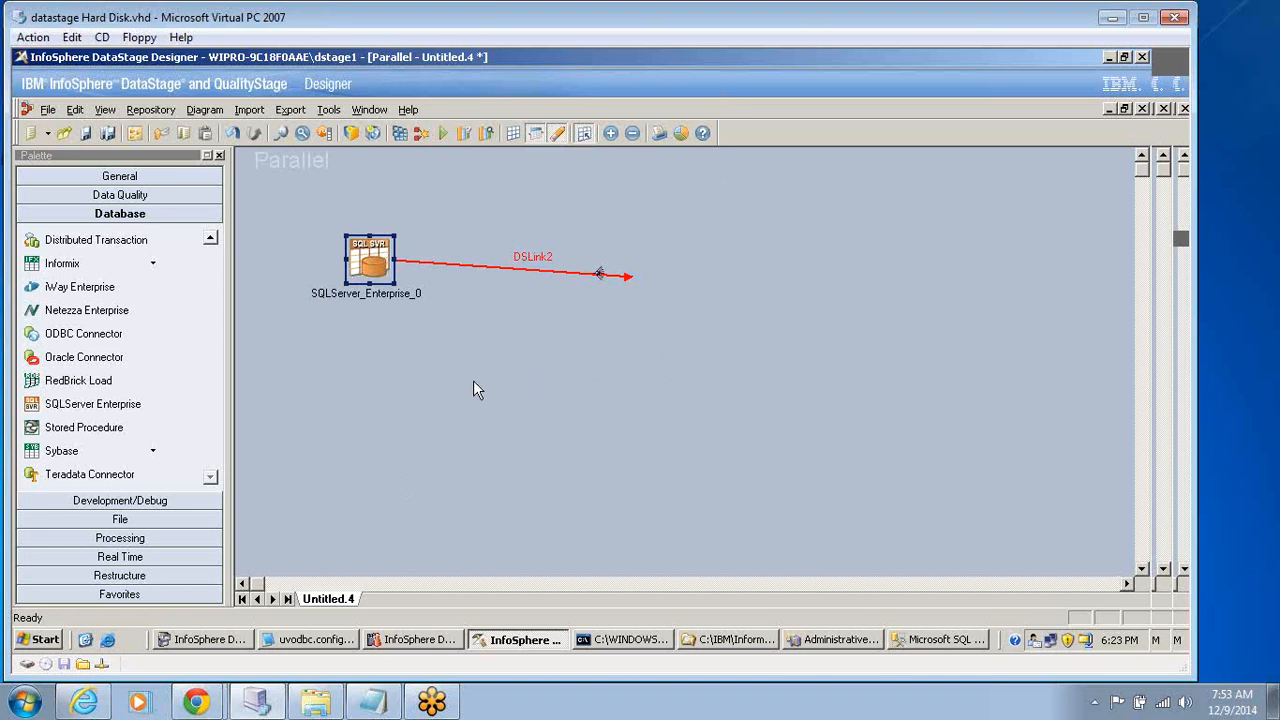
pyautogui.click(434, 375)
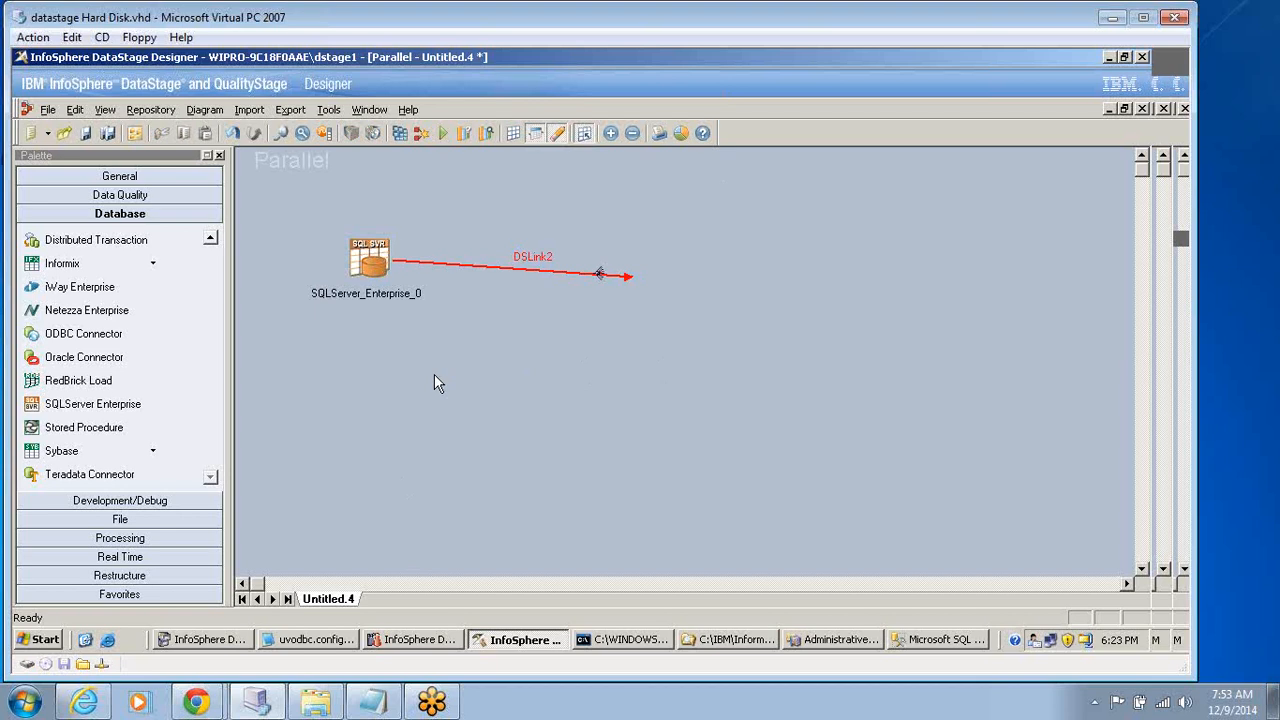
pyautogui.moveTo(372, 262); pyautogui.dragTo(440, 262)
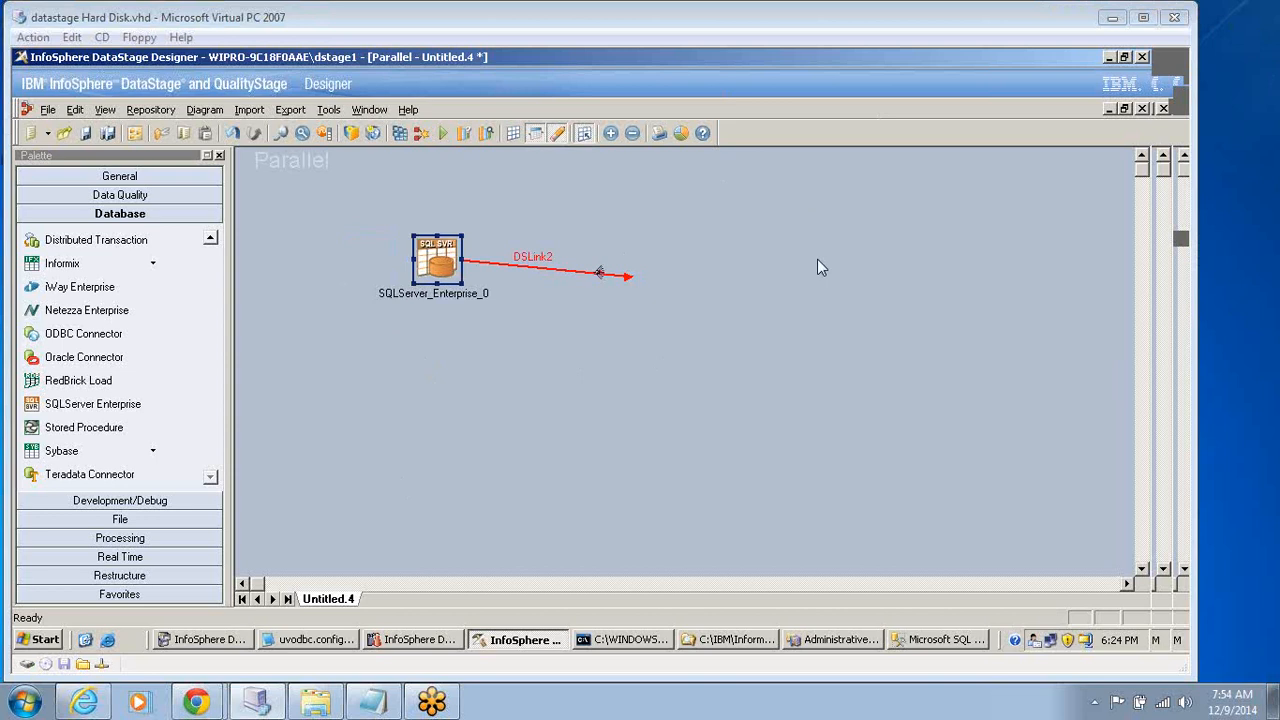
# Open the SQLServer Enterprise stage's properties and set the connection's Data source to sql_server.
pyautogui.click(447, 258)
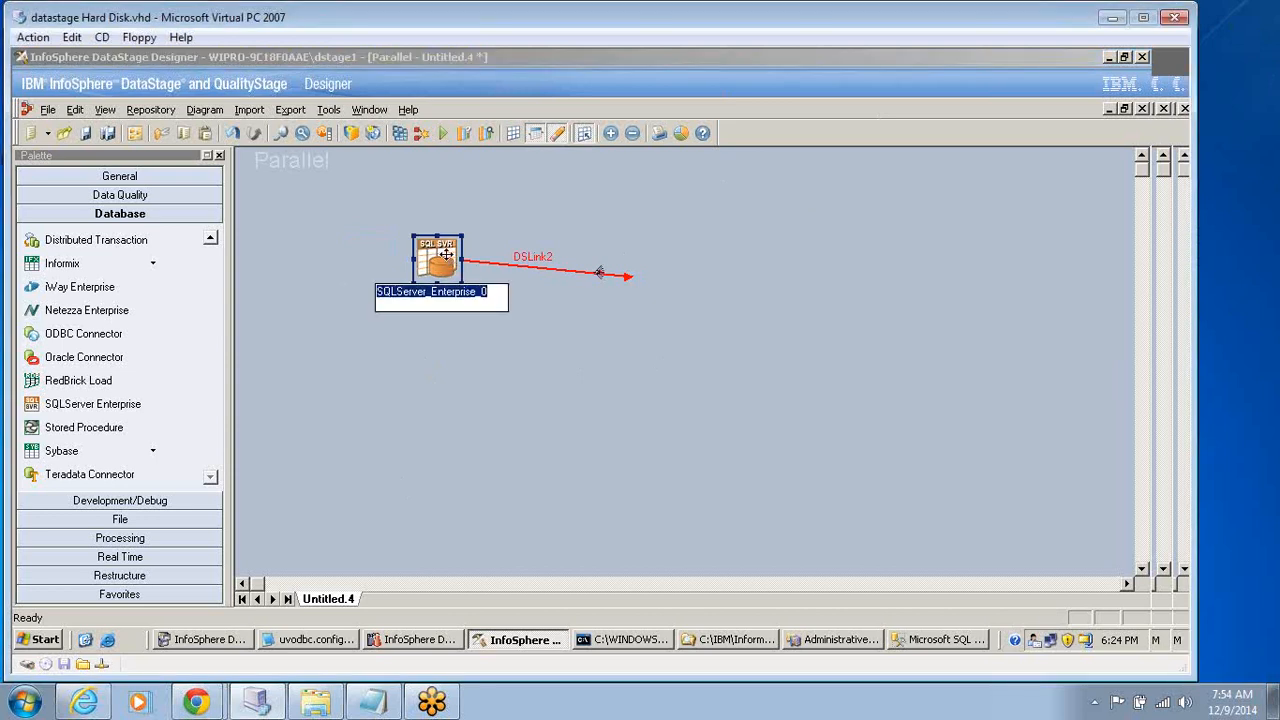
pyautogui.doubleClick(447, 258)
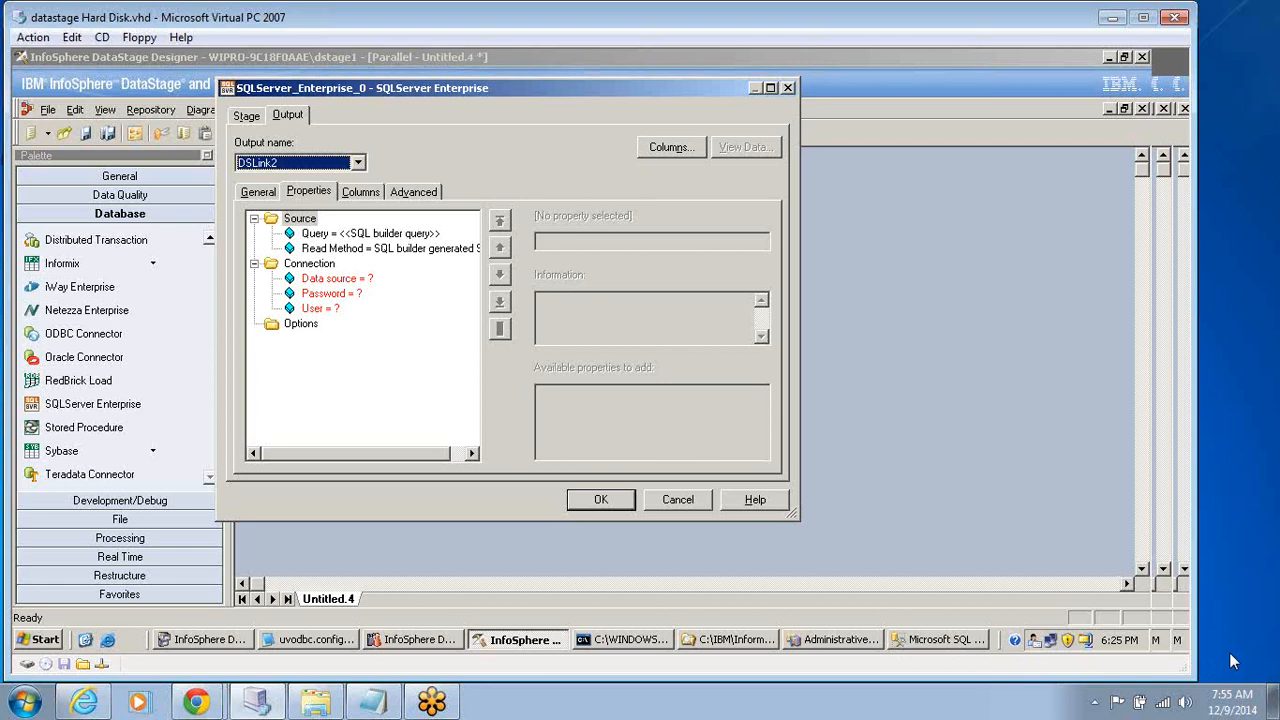
pyautogui.click(340, 279)
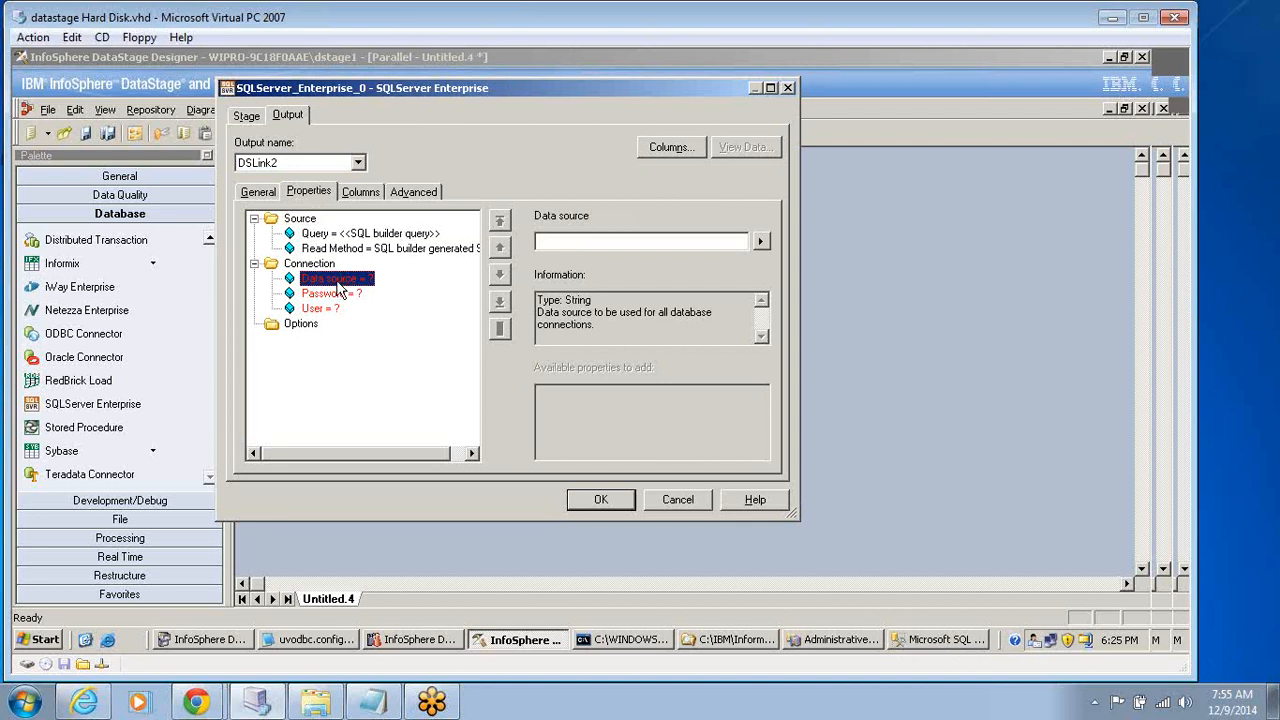
pyautogui.click(565, 240)
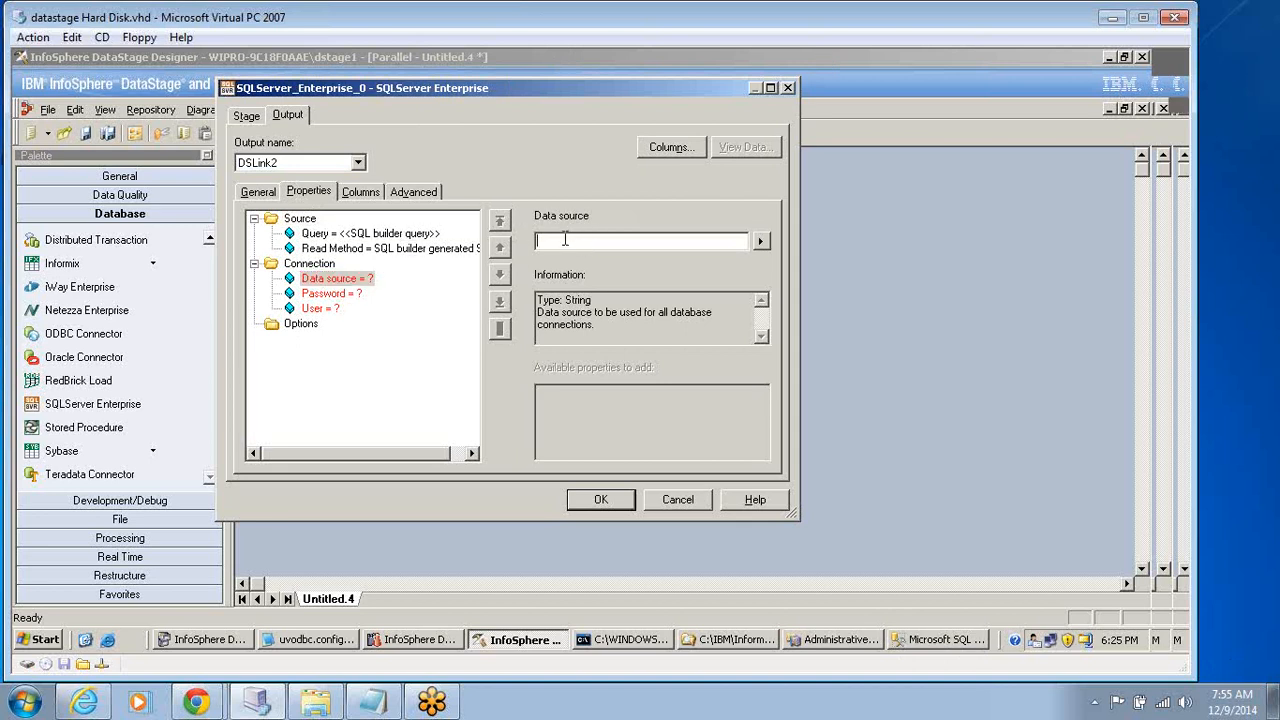
pyautogui.write('sql_server')
# Enter the account password in the connection's Password property.
pyautogui.click(330, 293)
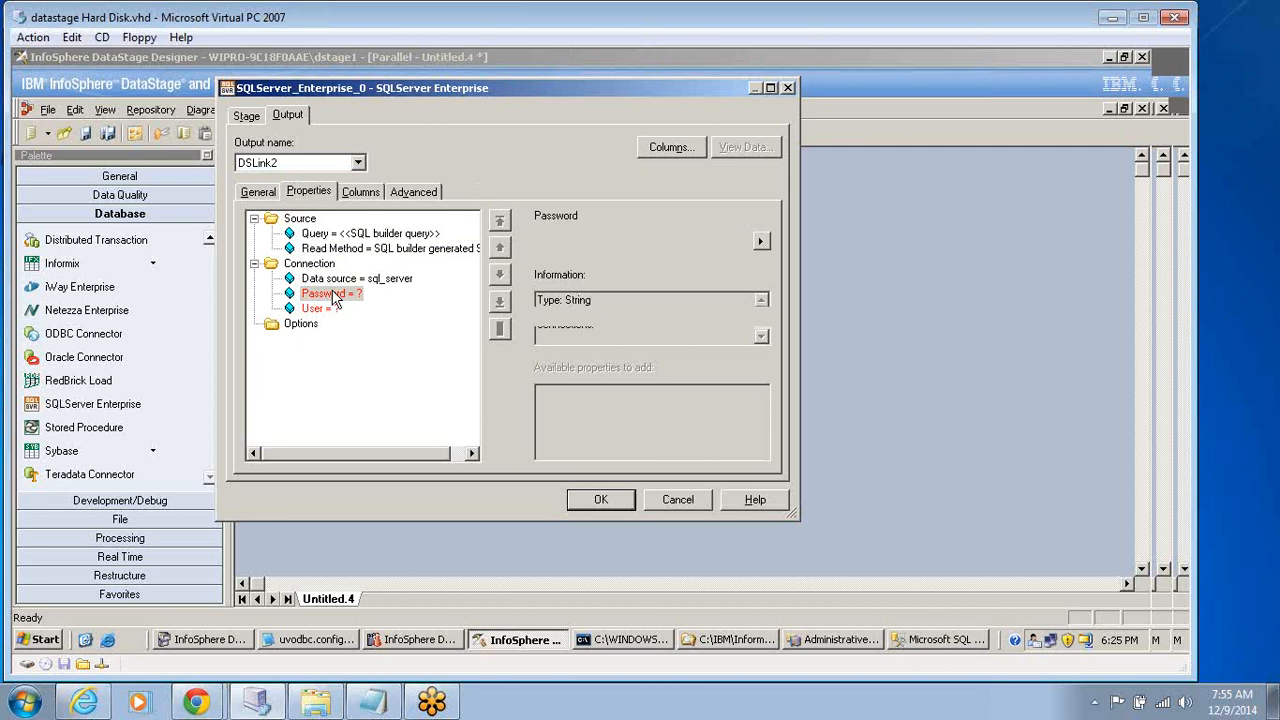
pyautogui.click(584, 238)
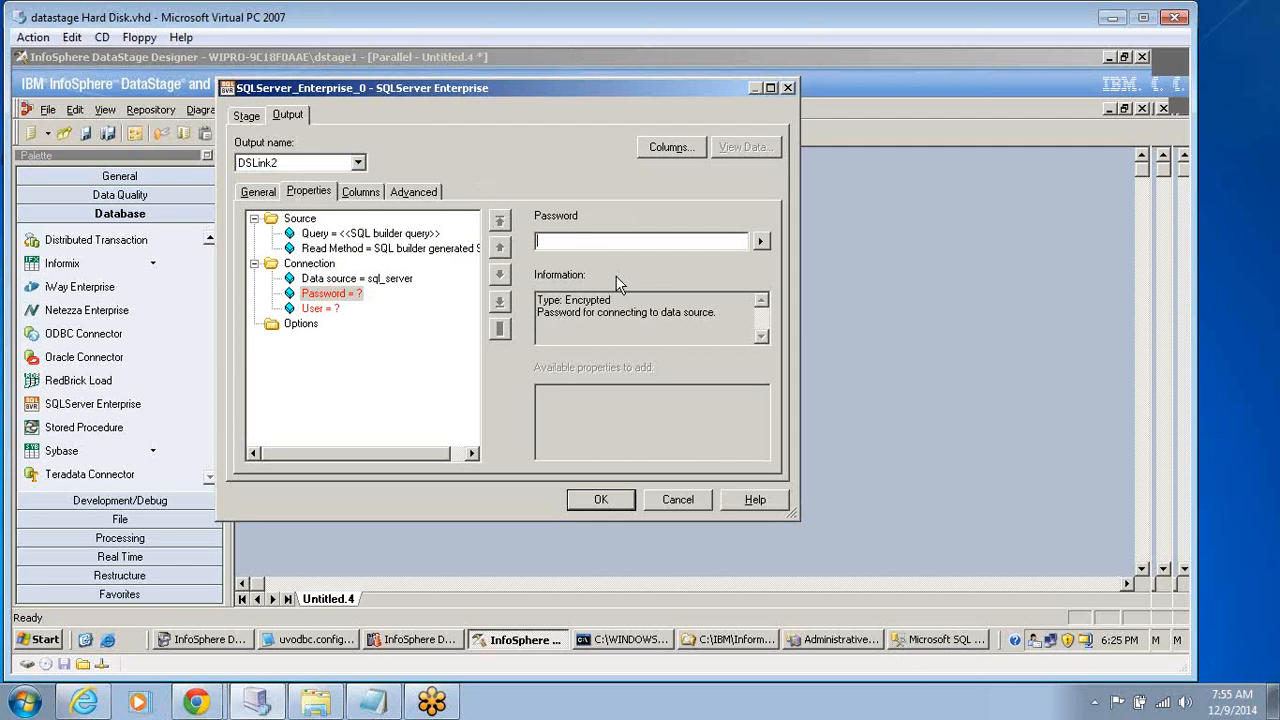
pyautogui.write('************')
pyautogui.click(322, 310)
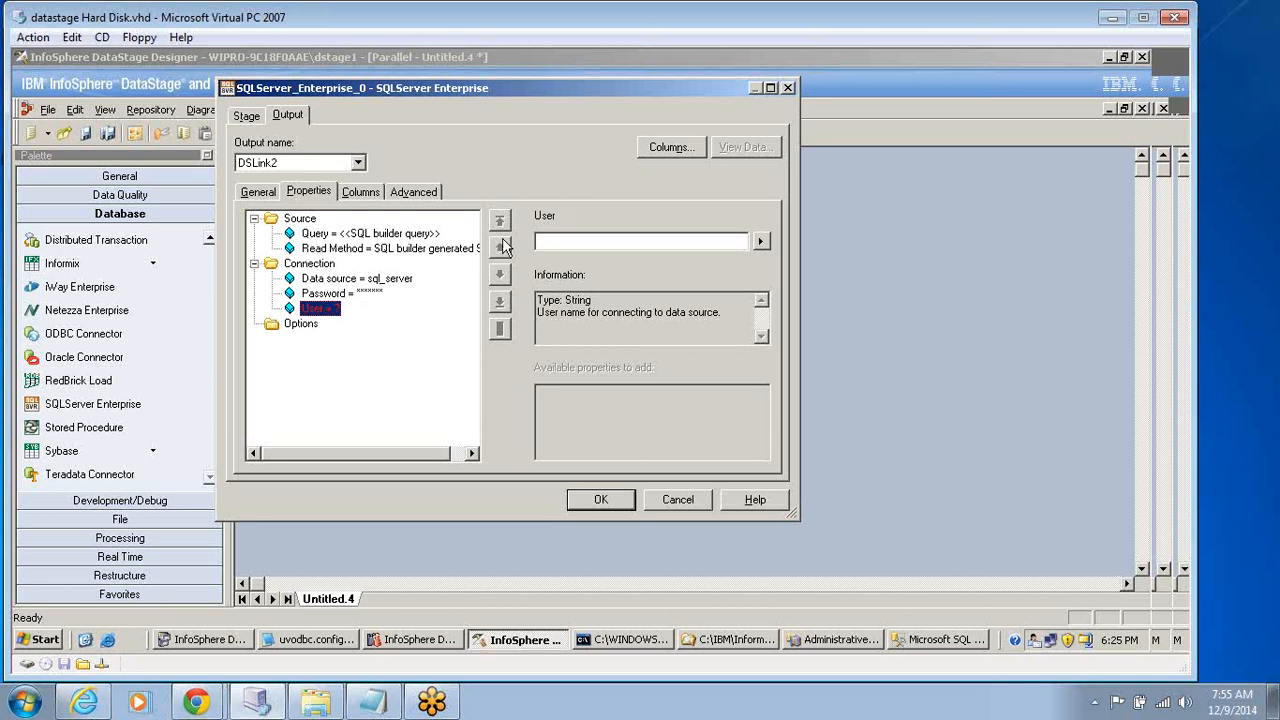
pyautogui.click(560, 241)
pyautogui.write('P@ss')
pyautogui.click(336, 294)
pyautogui.click(547, 238)
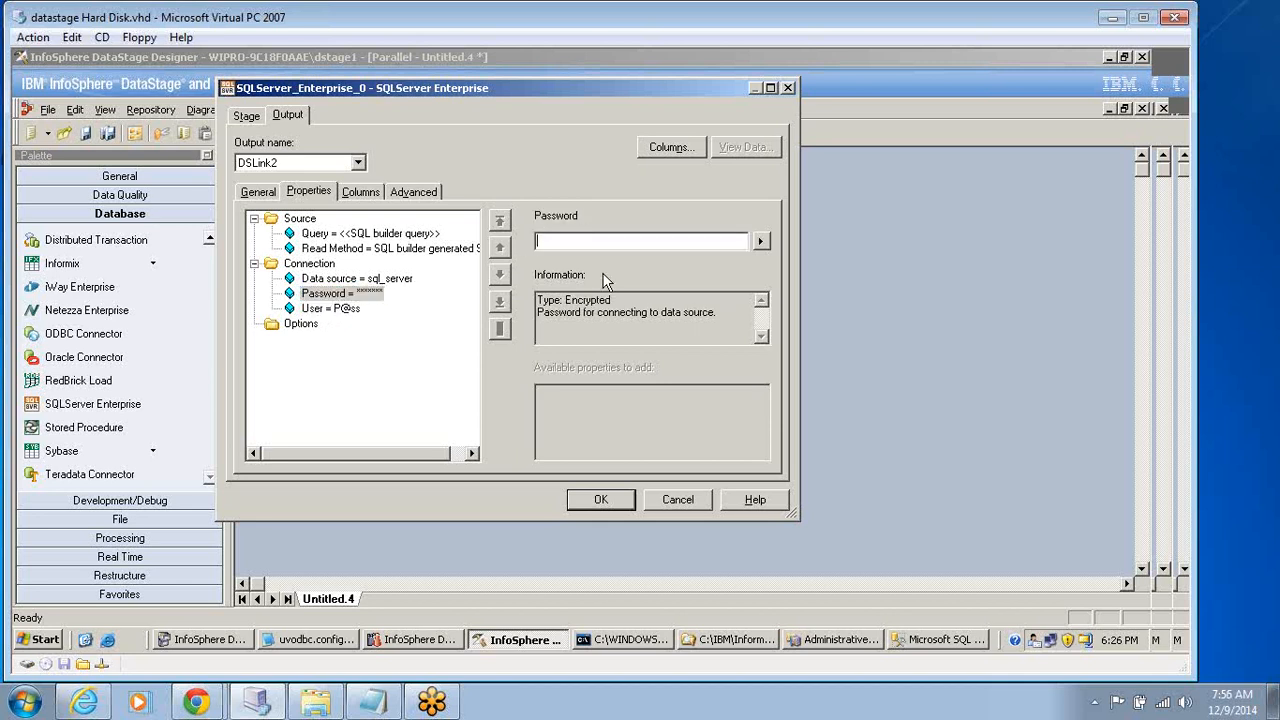
# Set the connection's User property to Administrator.
pyautogui.click(330, 308)
pyautogui.write('Ad')
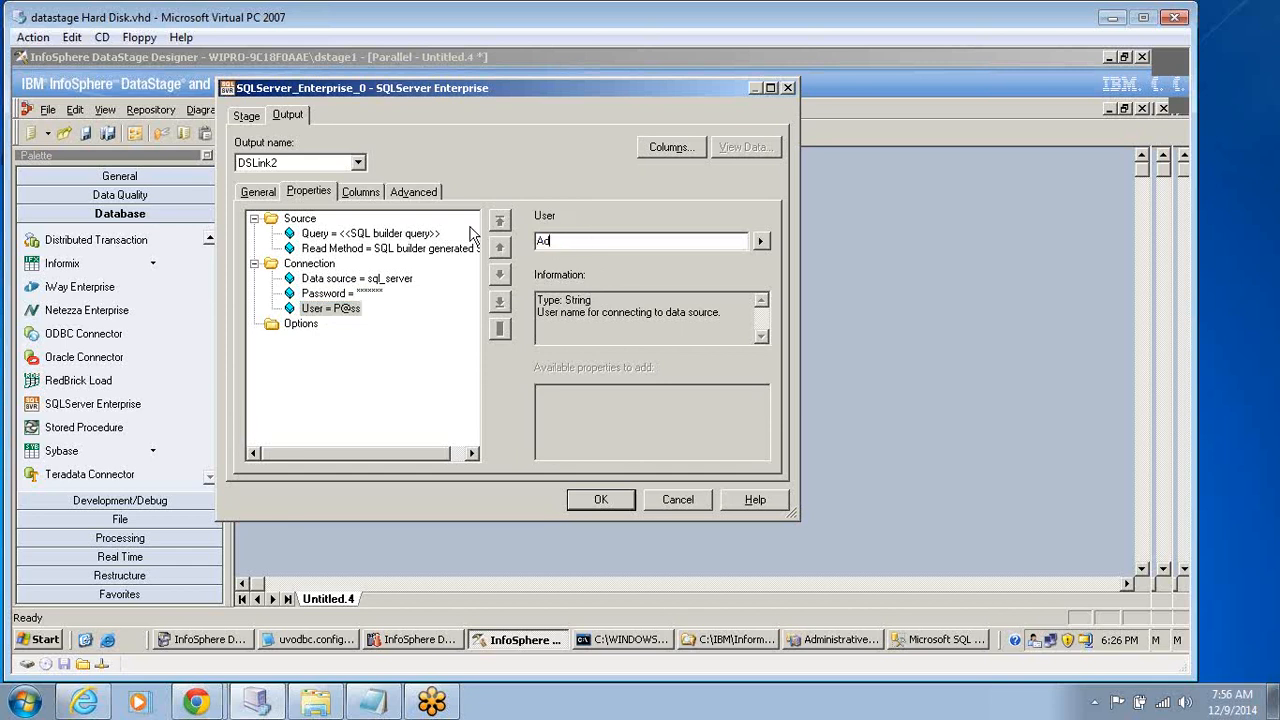
pyautogui.write('ministrator')
# Re-enter the account password in the connection's Password property and accept the stage's settings.
pyautogui.click(350, 294)
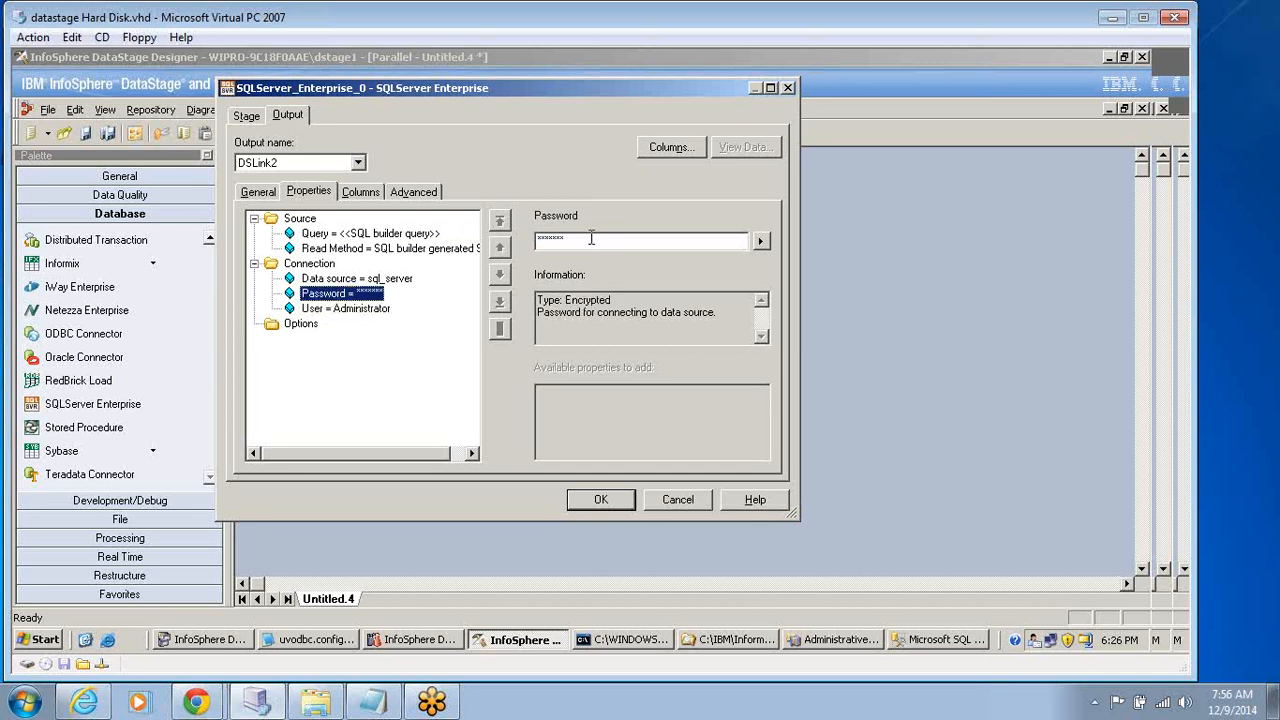
pyautogui.click(597, 240)
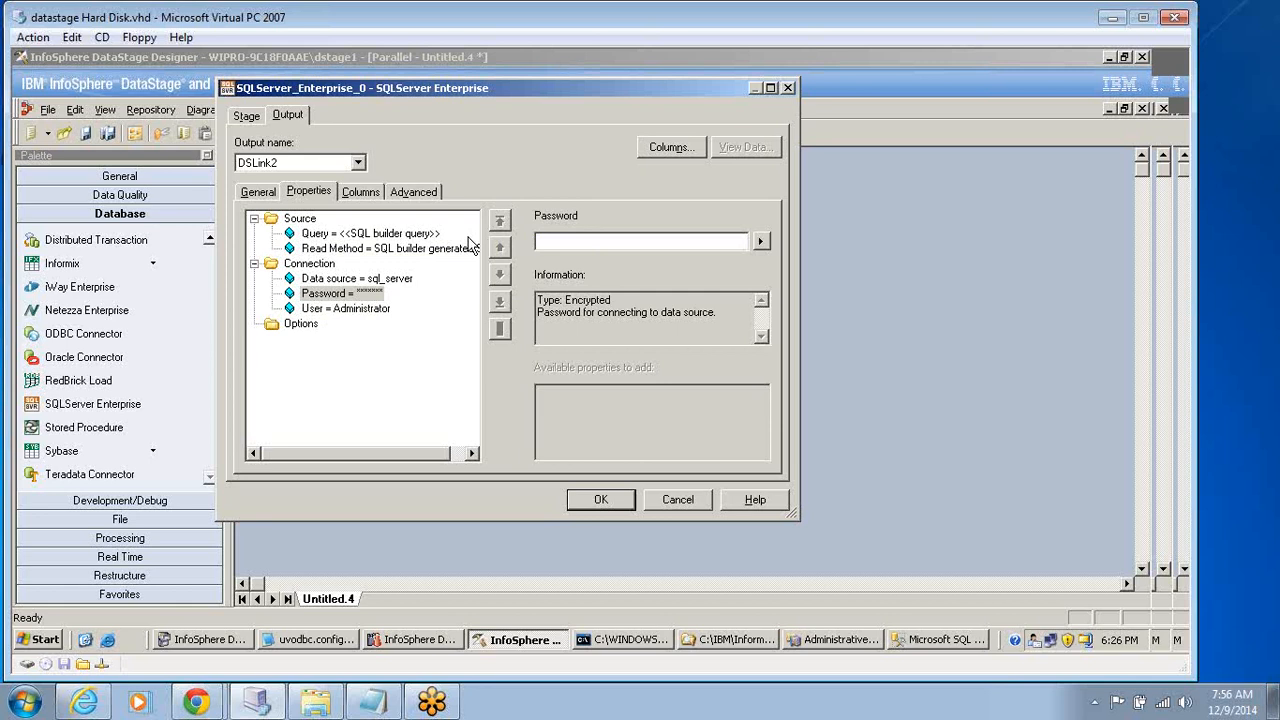
pyautogui.write('********')
pyautogui.click(350, 309)
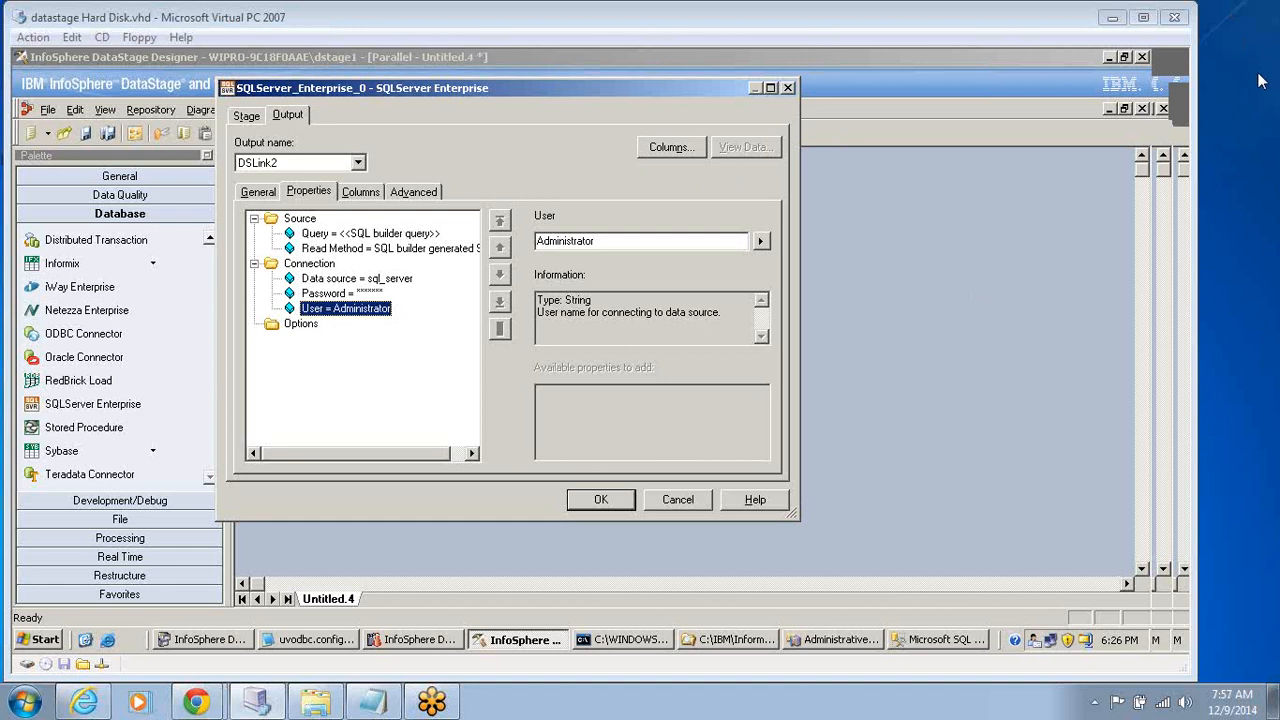
pyautogui.click(597, 508)
pyautogui.click(597, 508)
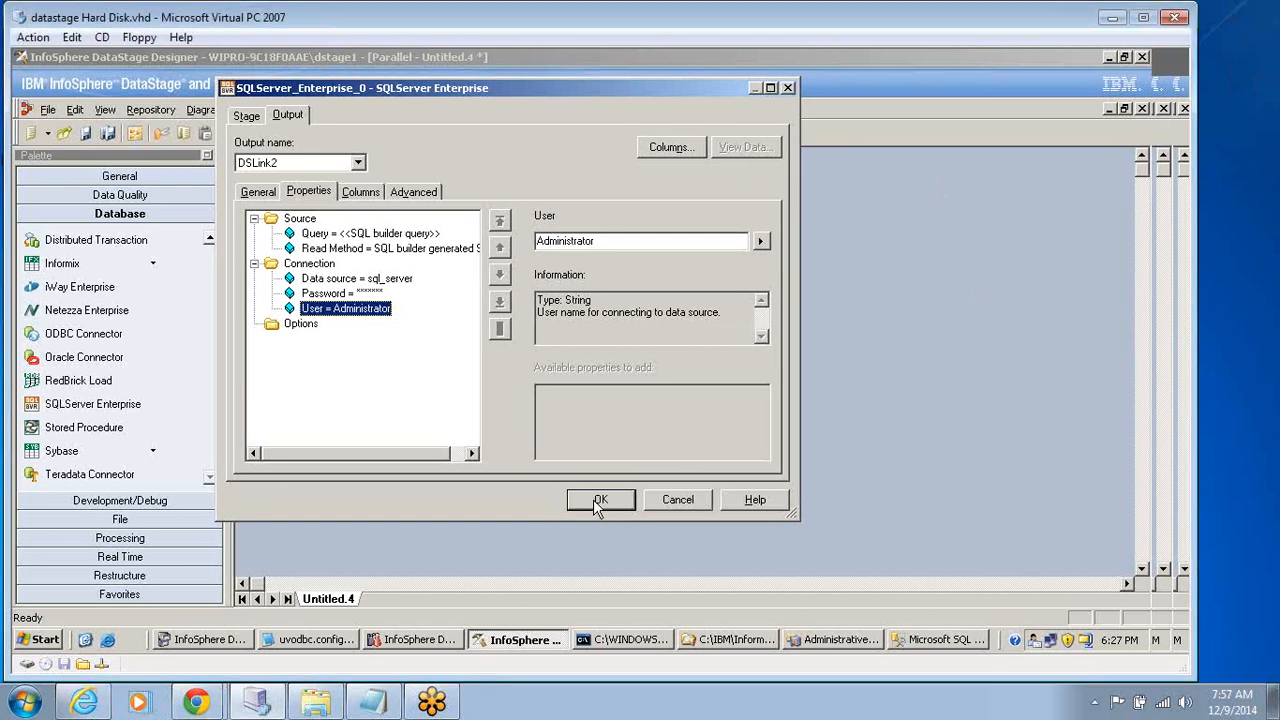
pyautogui.click(595, 502)
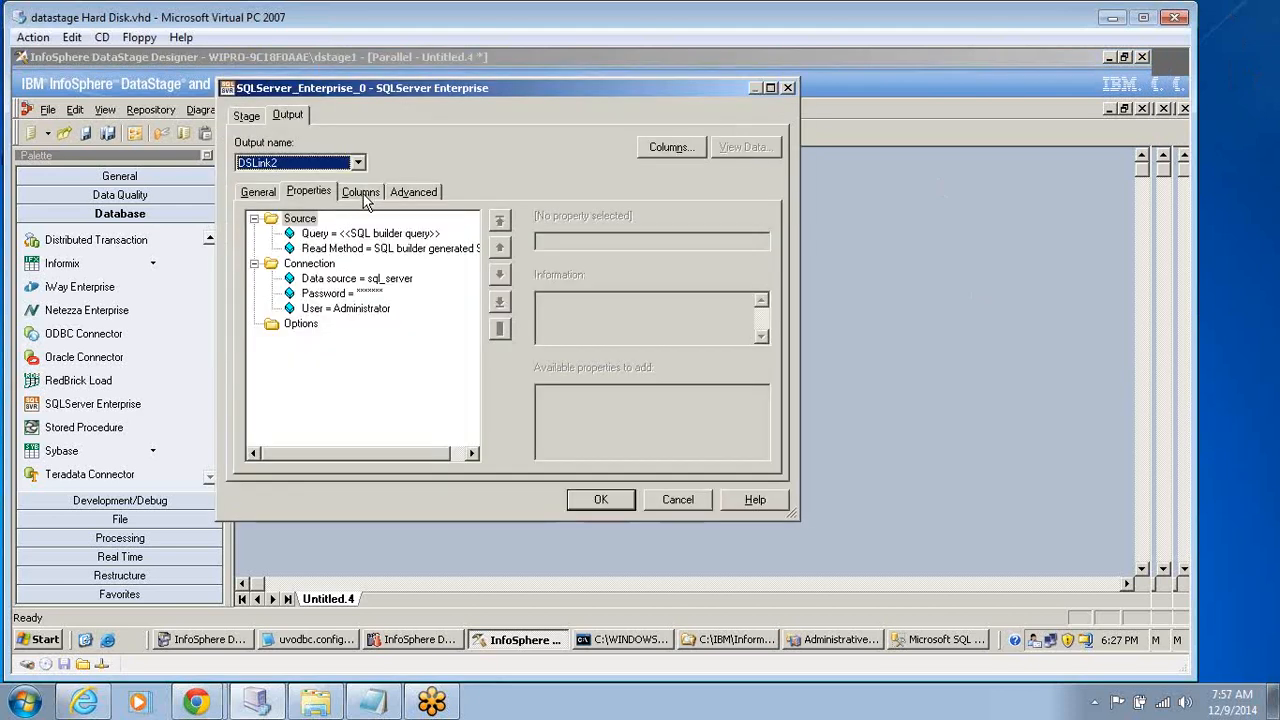
# Review the SQLServer Enterprise stage's output column settings and the table definitions available for loading.
pyautogui.click(362, 192)
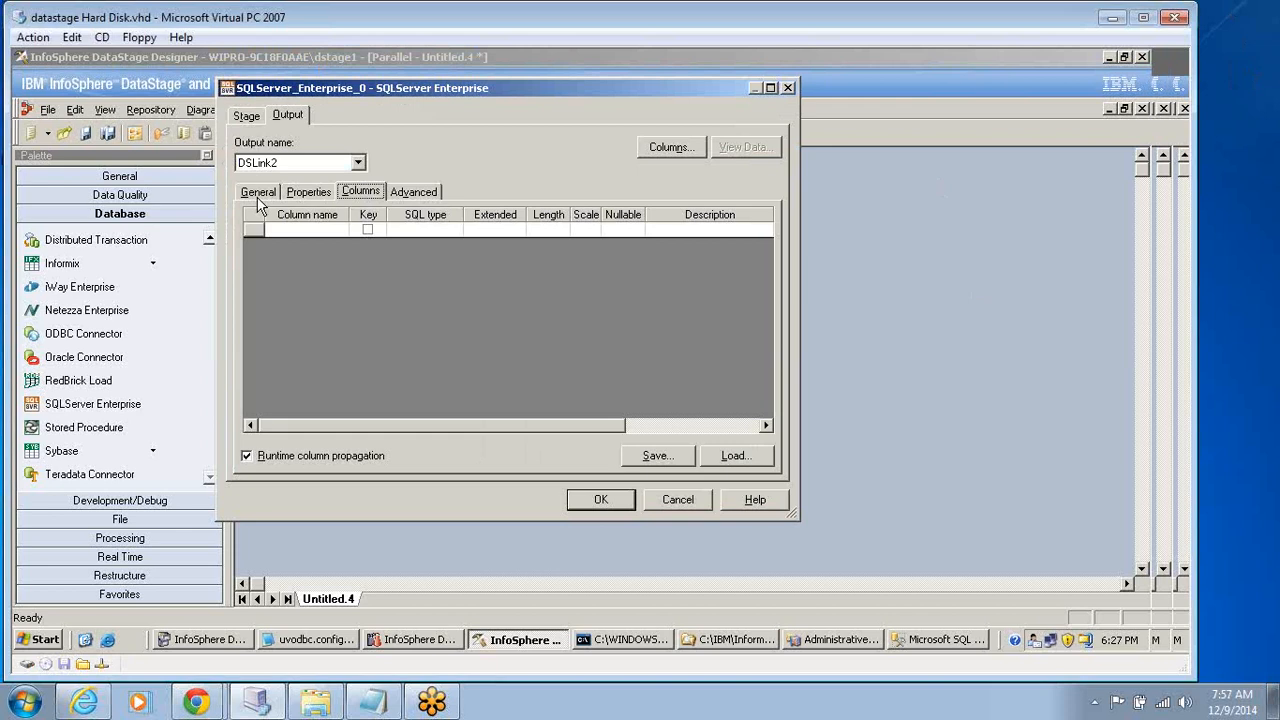
pyautogui.click(258, 192)
pyautogui.click(310, 192)
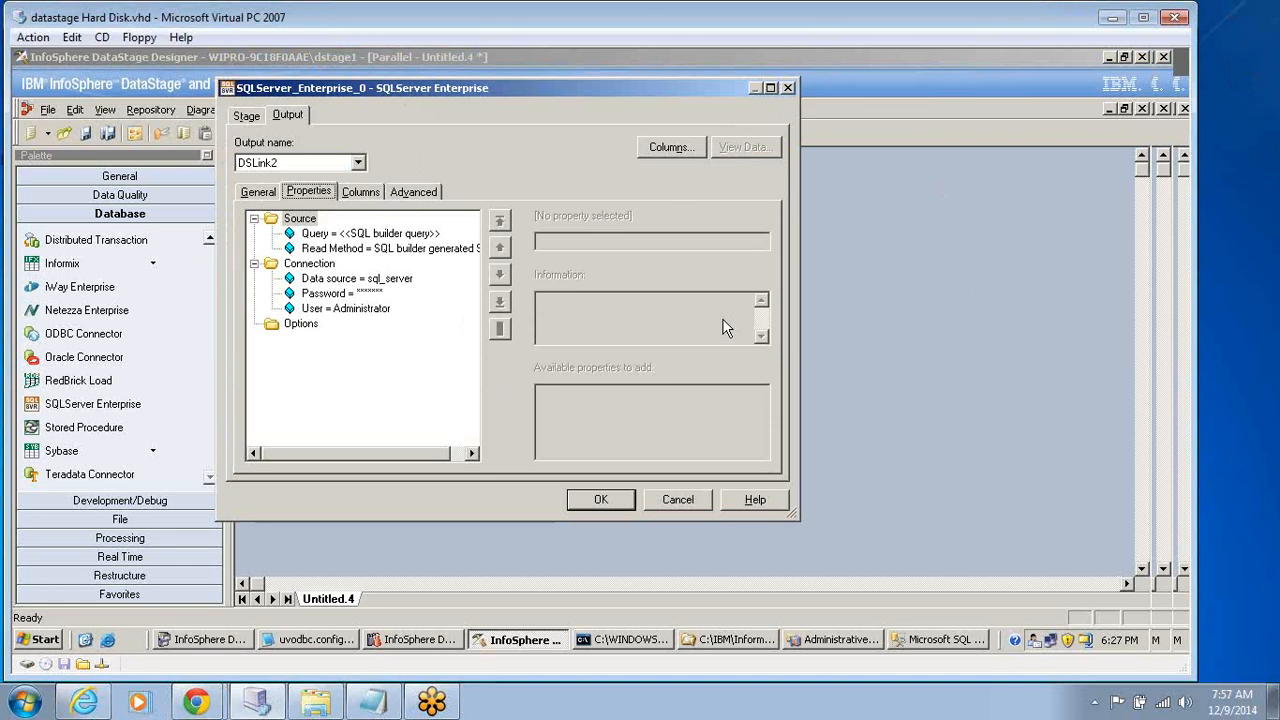
pyautogui.click(362, 192)
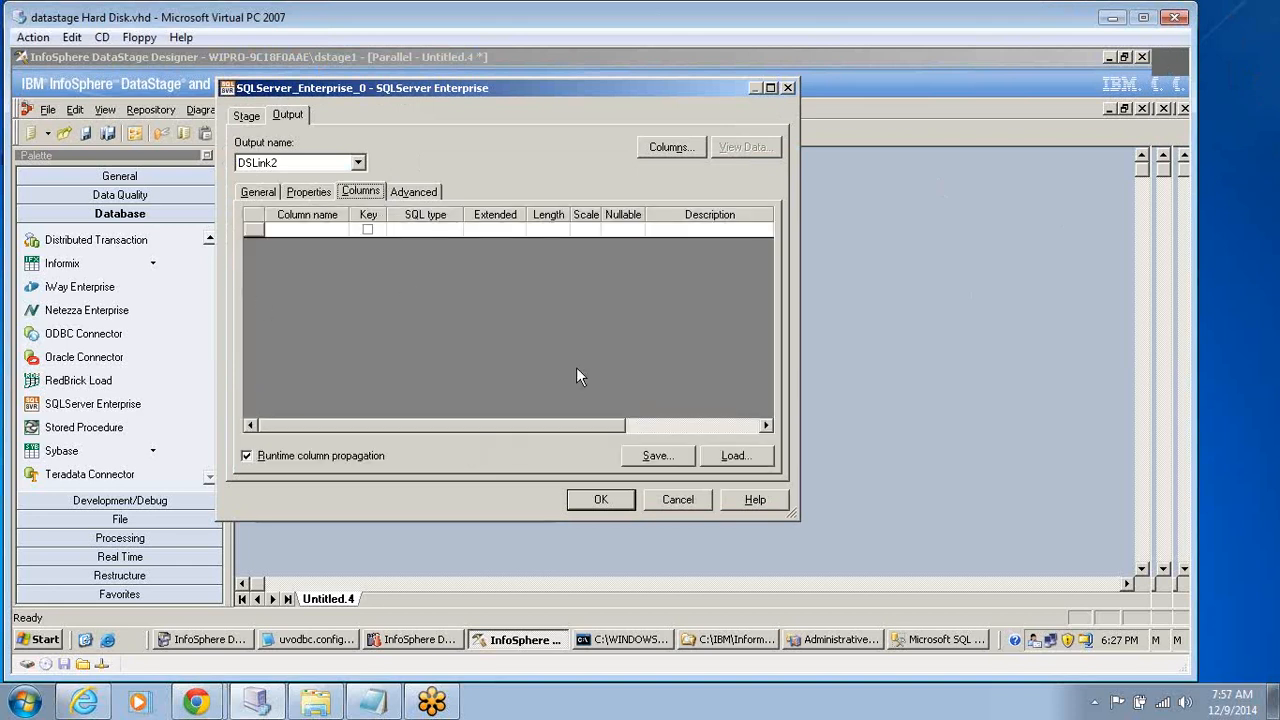
pyautogui.click(728, 458)
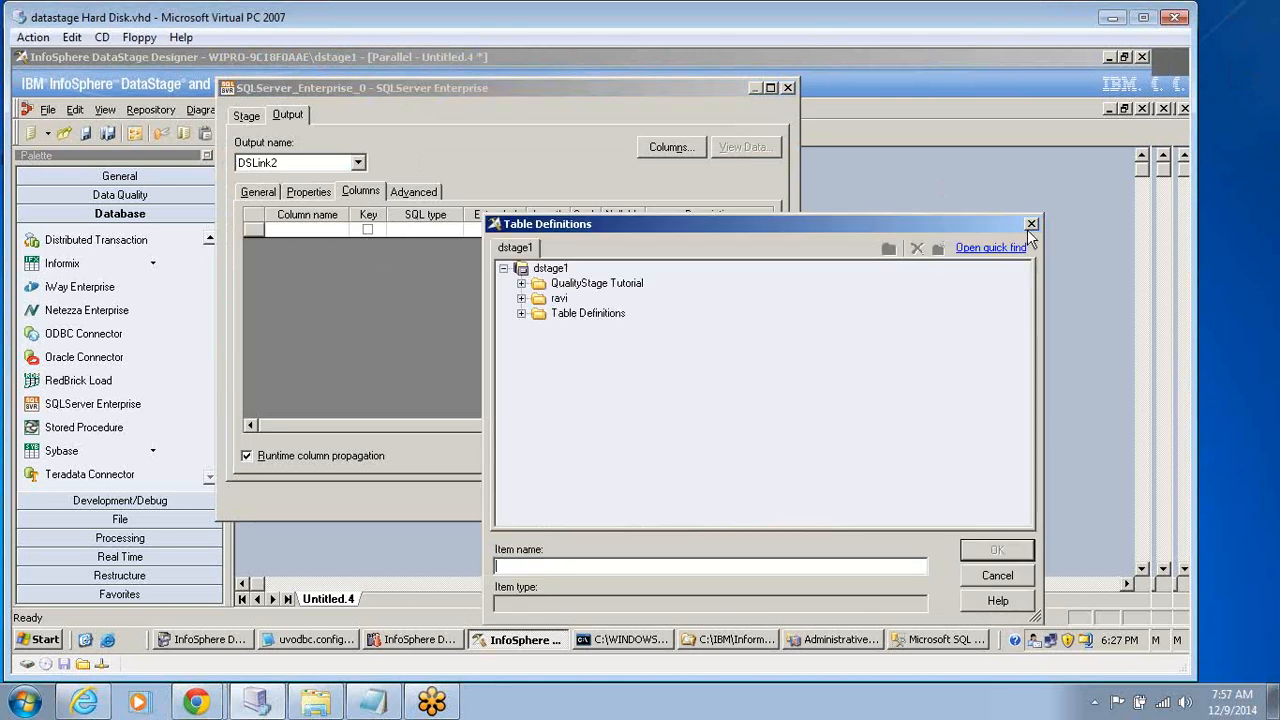
pyautogui.click(1031, 224)
pyautogui.click(258, 192)
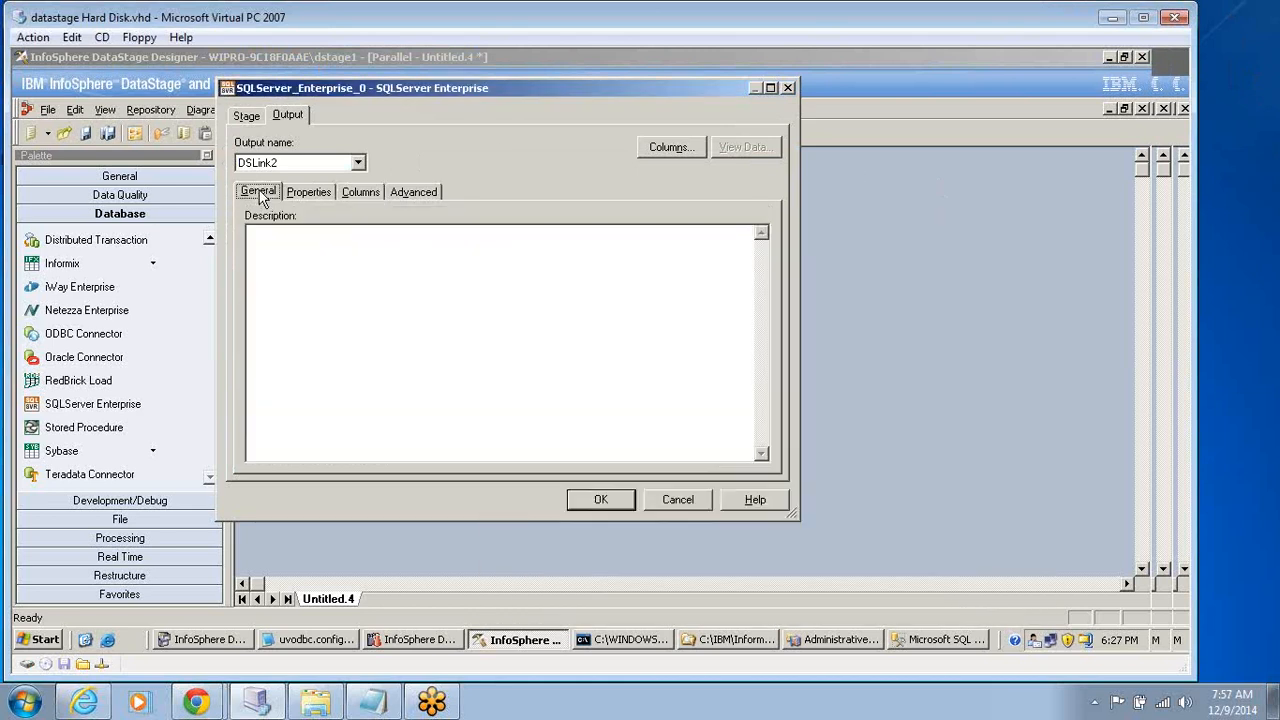
pyautogui.click(307, 193)
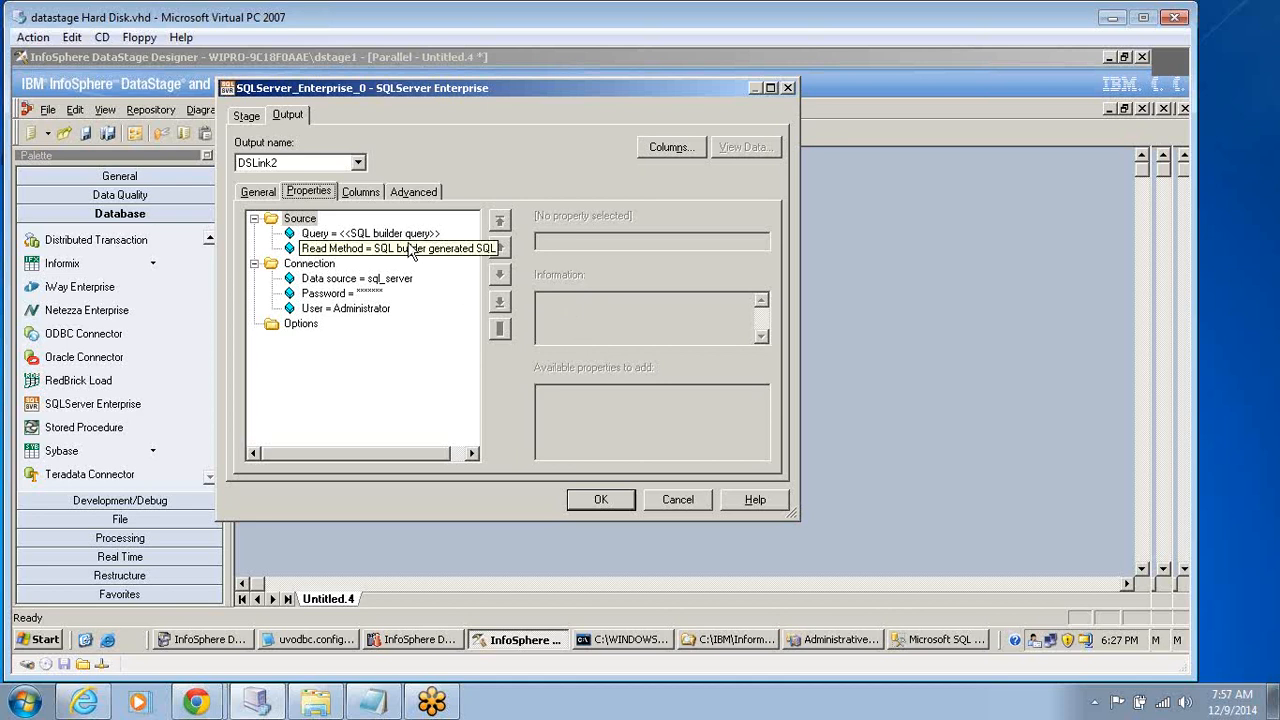
# Try to edit the Source Query property of the SQLServer Enterprise stage in the multiline editor.
pyautogui.click(370, 233)
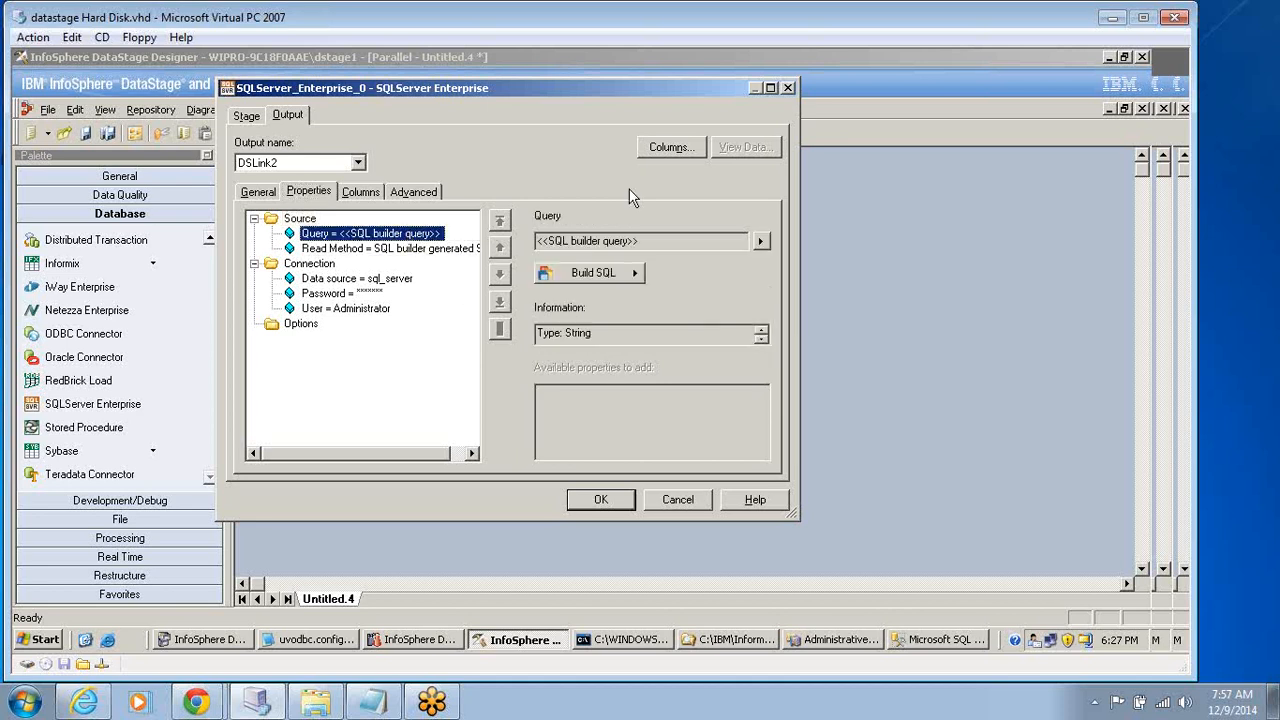
pyautogui.click(761, 241)
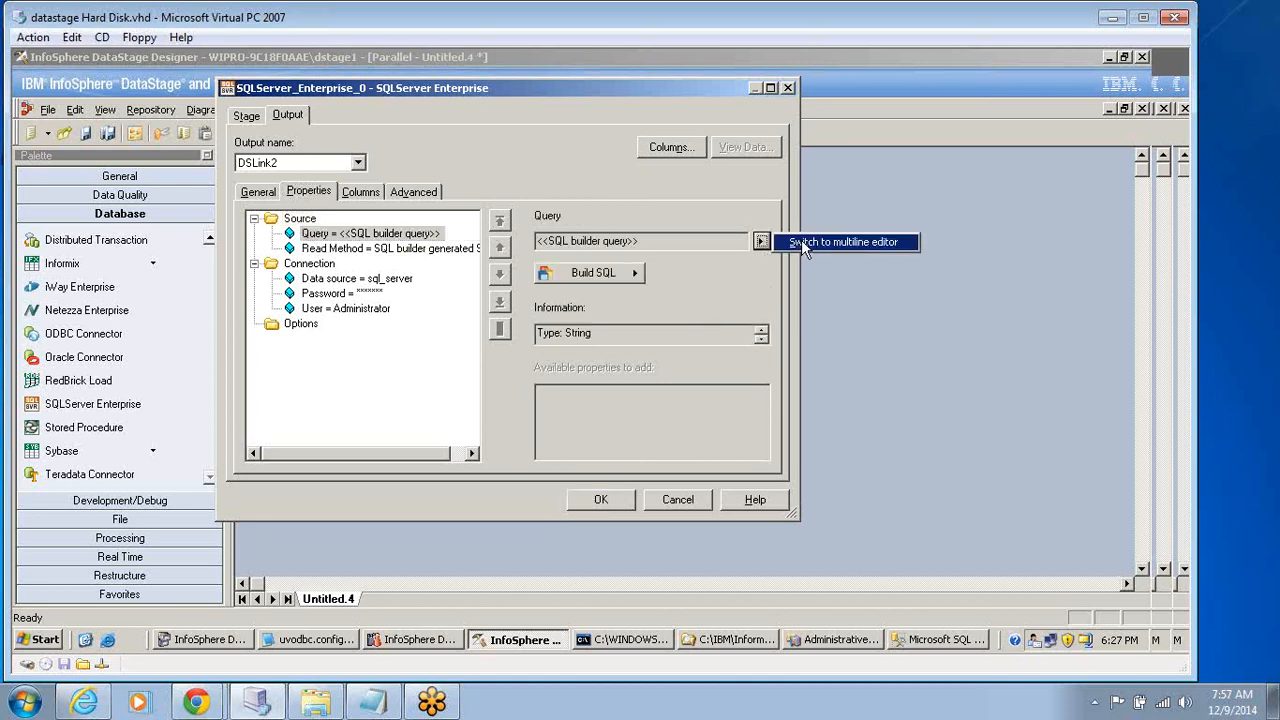
pyautogui.click(801, 241)
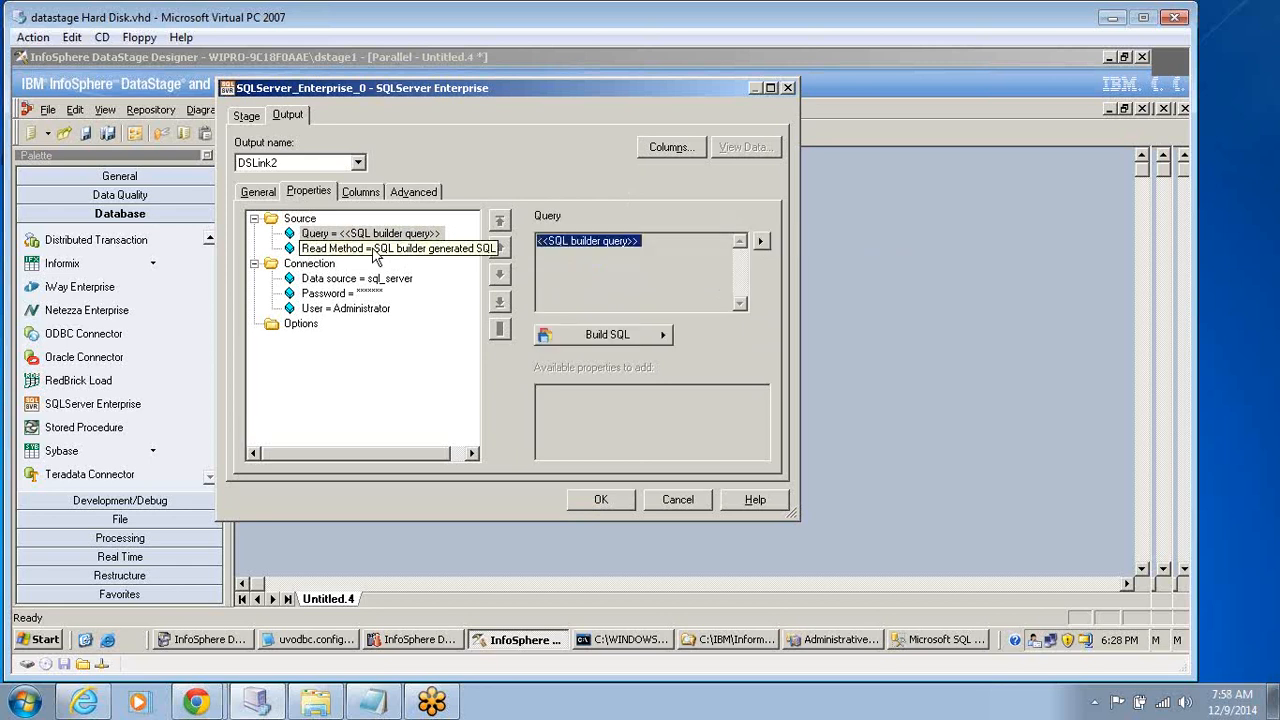
pyautogui.click(301, 220)
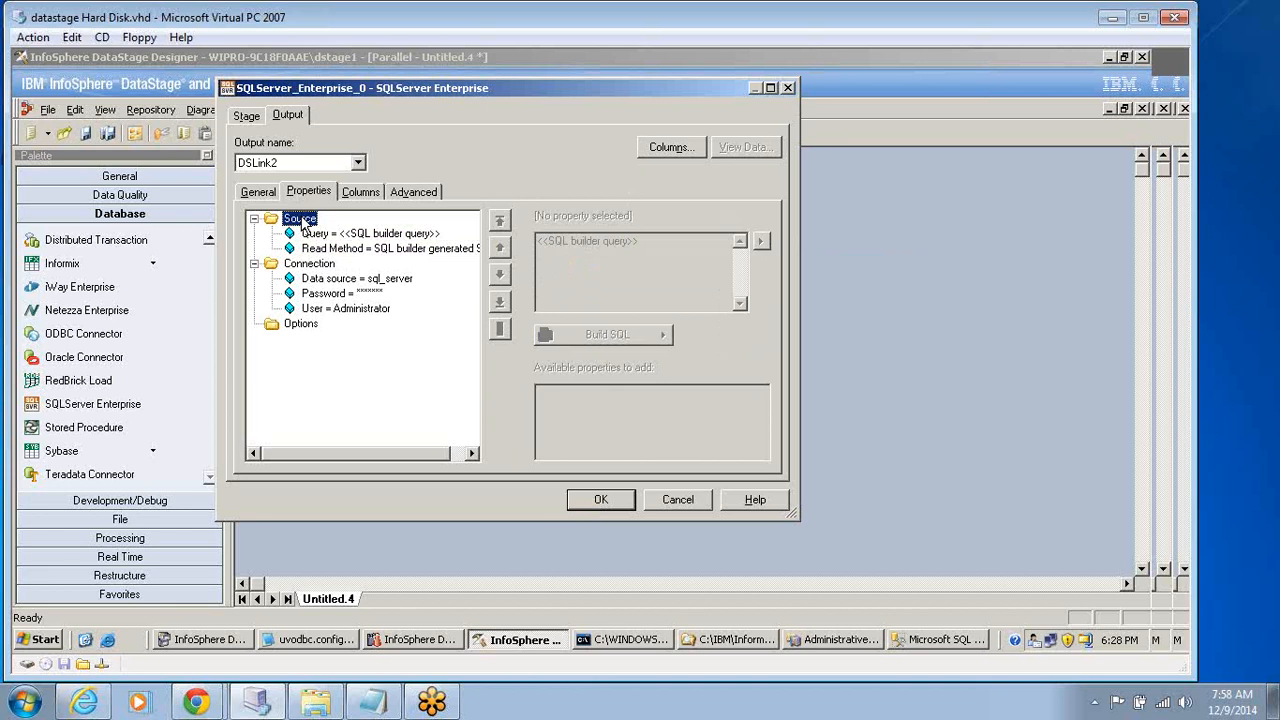
pyautogui.click(375, 236)
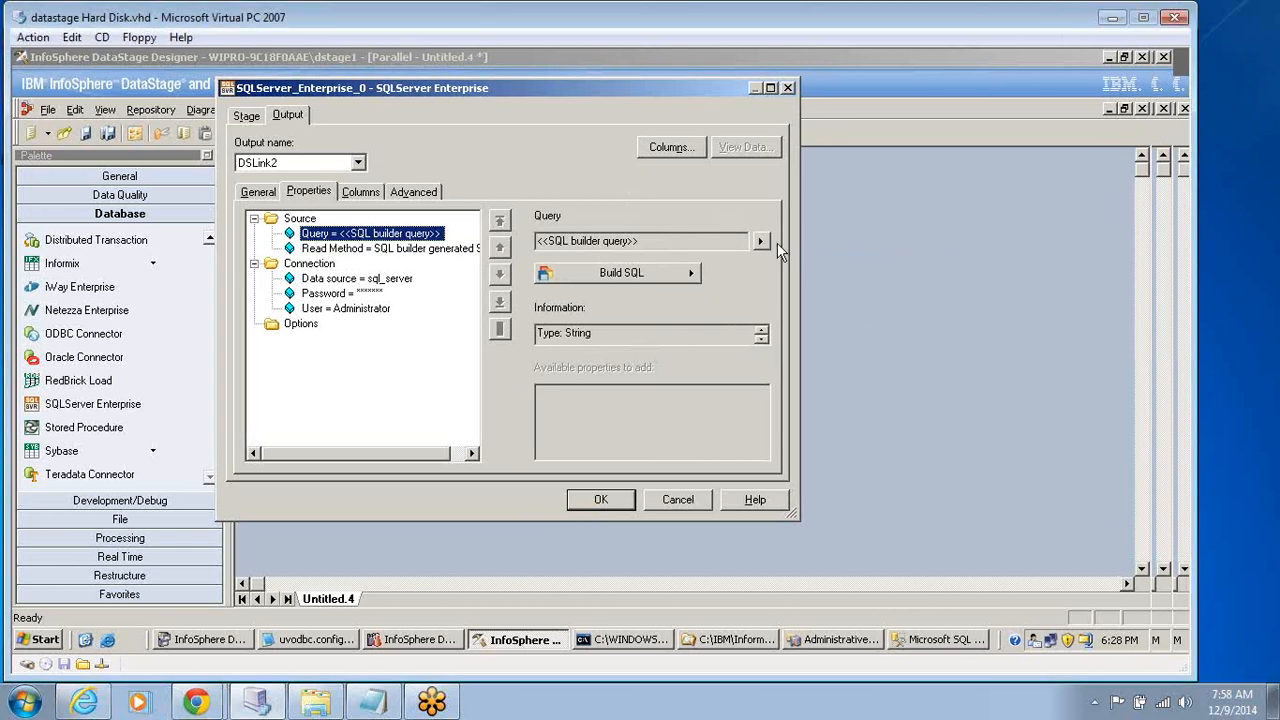
pyautogui.click(762, 243)
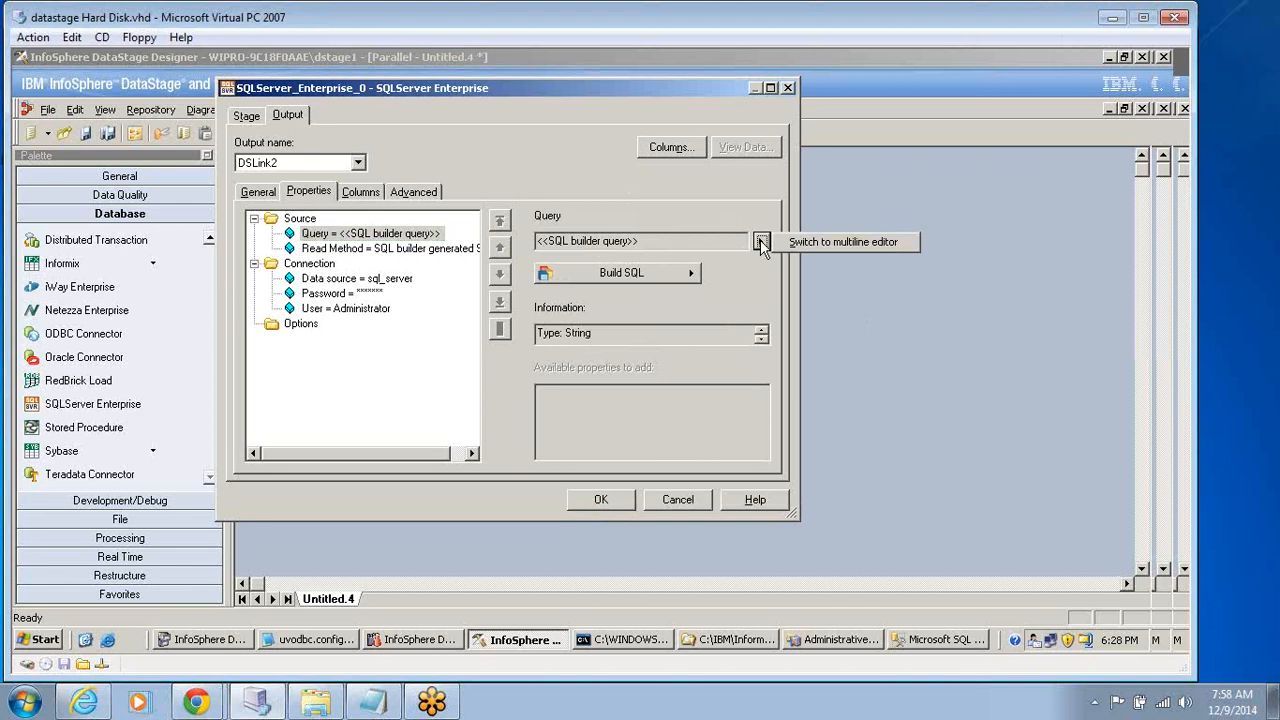
pyautogui.click(809, 243)
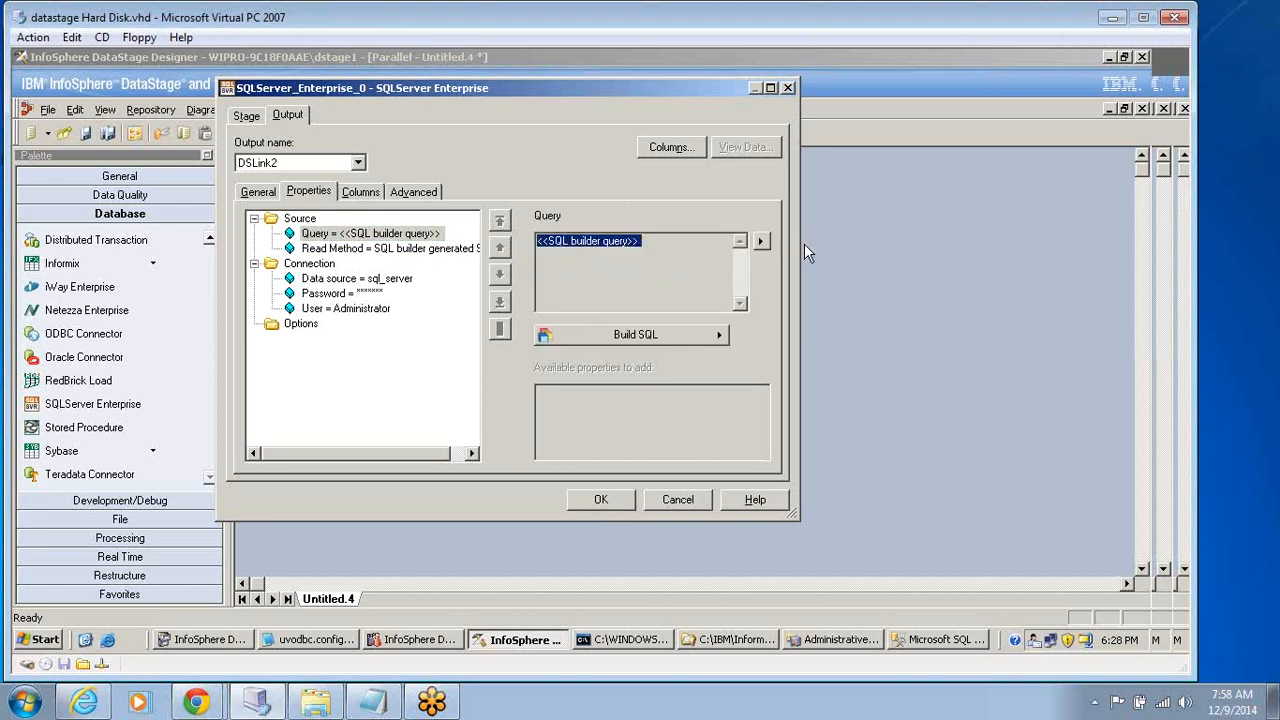
pyautogui.click(677, 246)
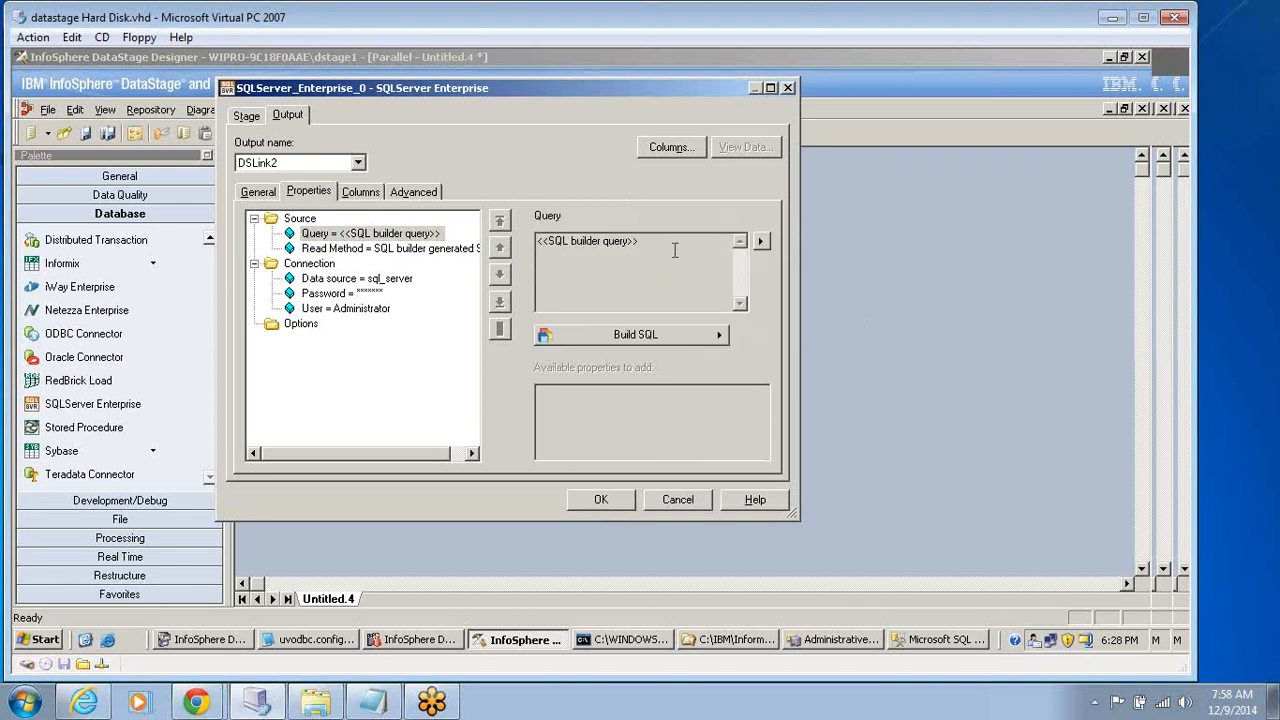
# Examine the SQL builder for a new SQL Server 7 query and cancel out of the stage's properties.
pyautogui.click(688, 336)
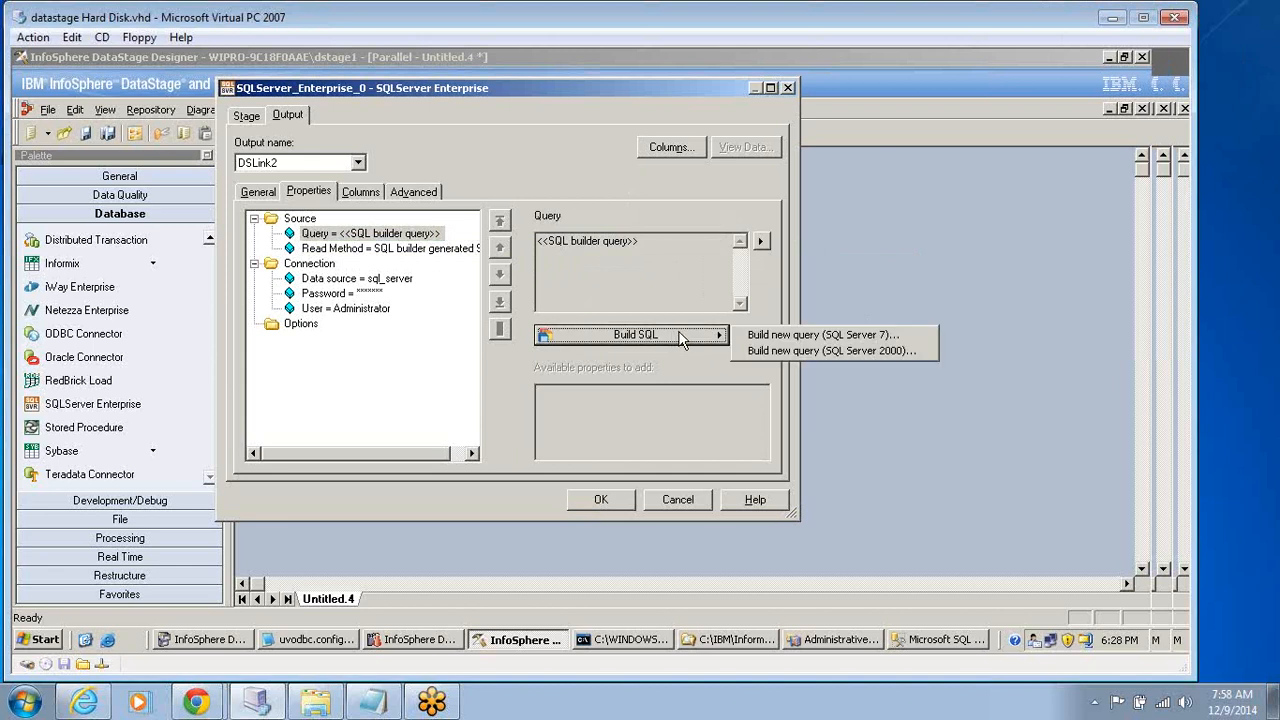
pyautogui.click(795, 335)
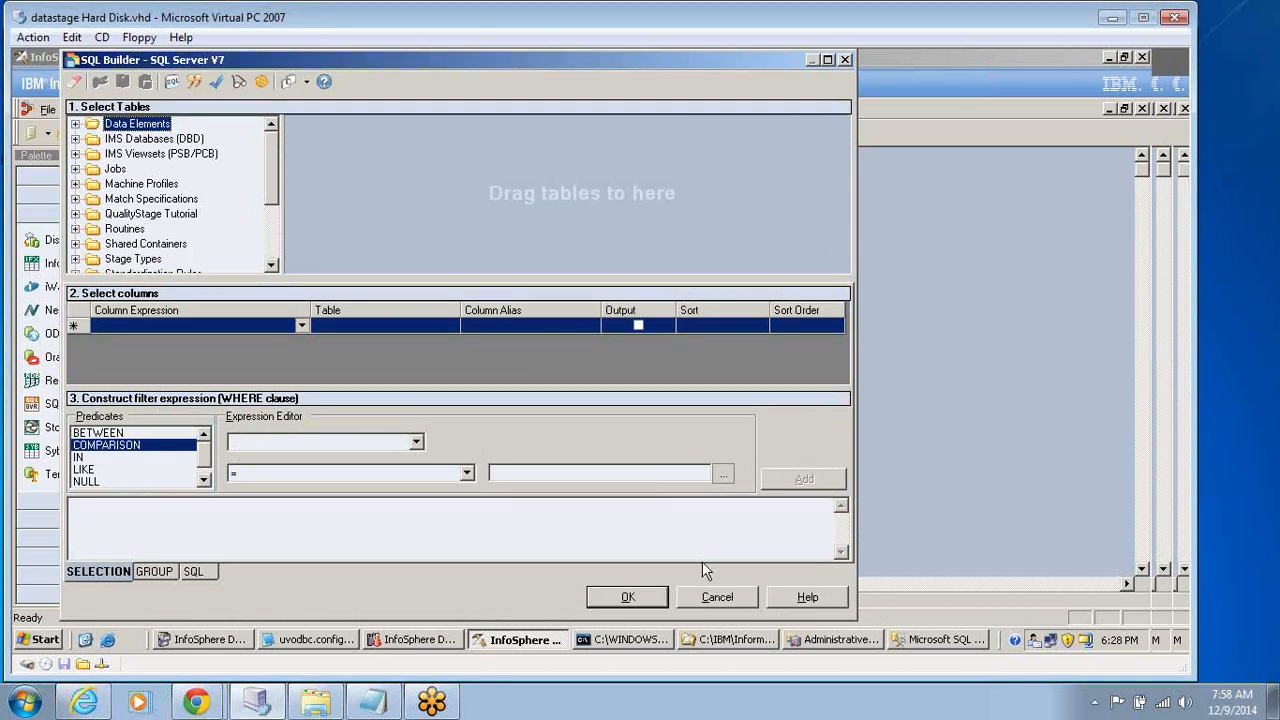
pyautogui.click(711, 600)
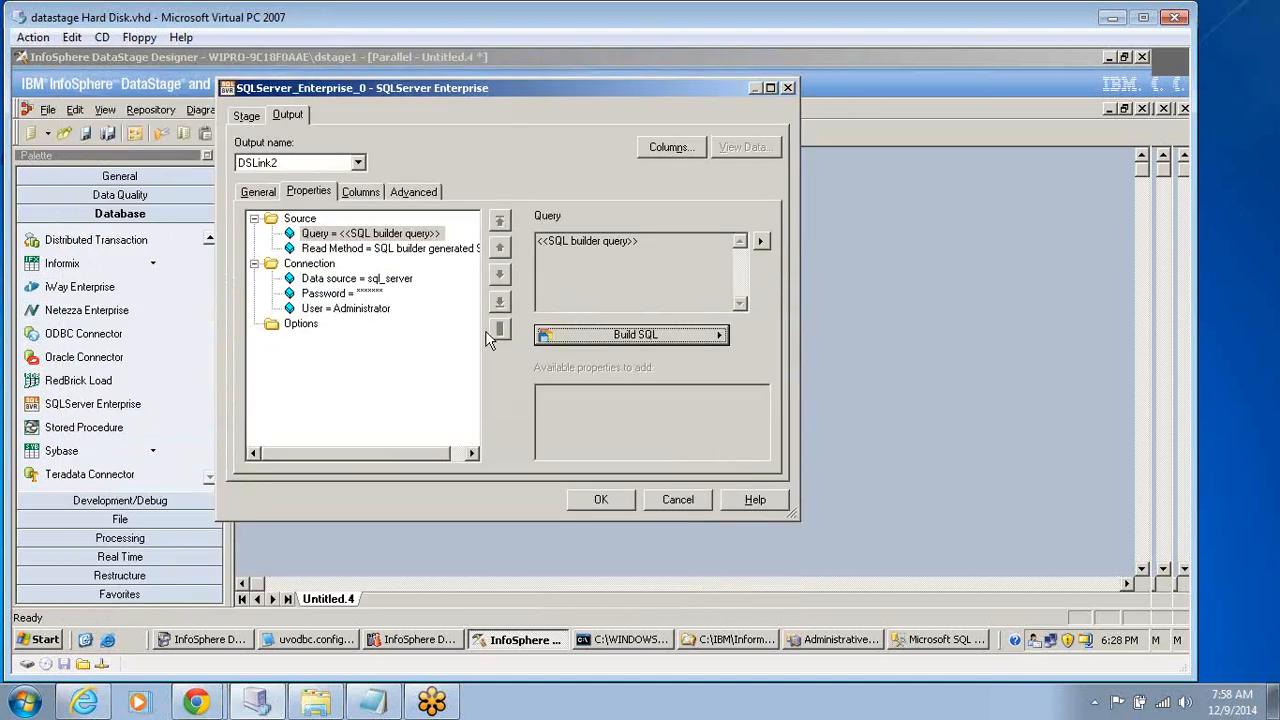
pyautogui.click(351, 238)
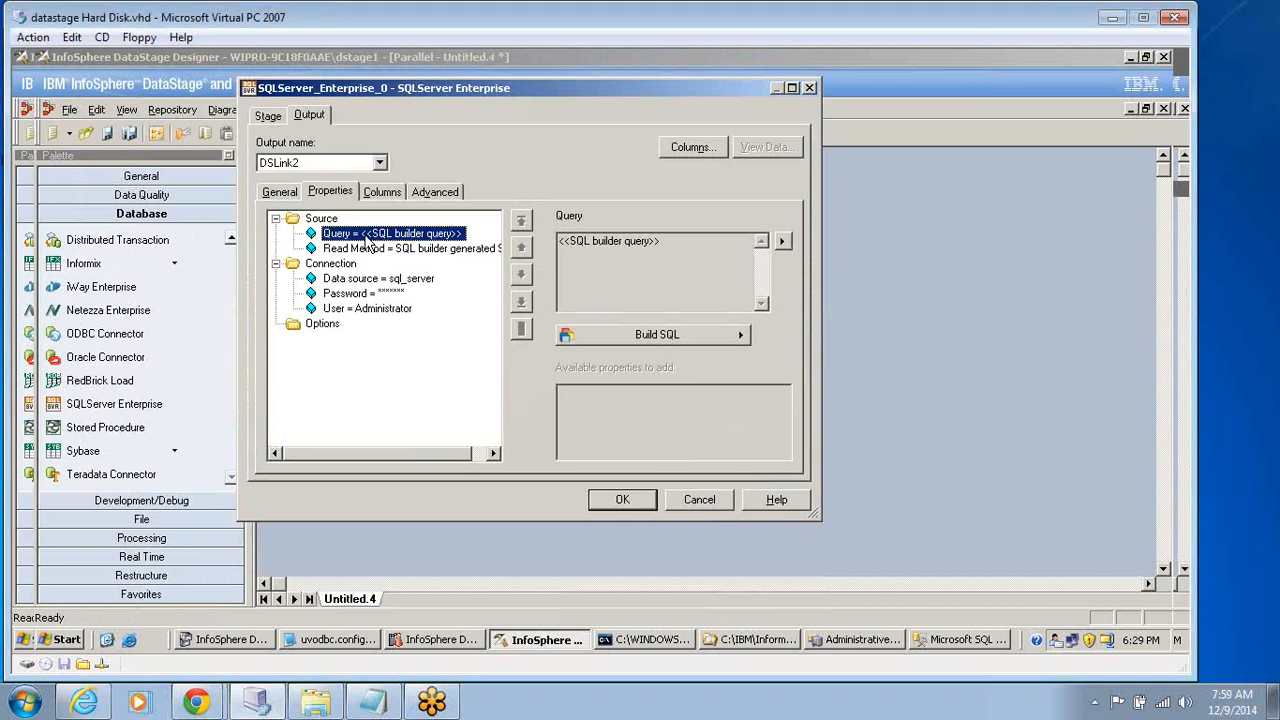
pyautogui.click(645, 241)
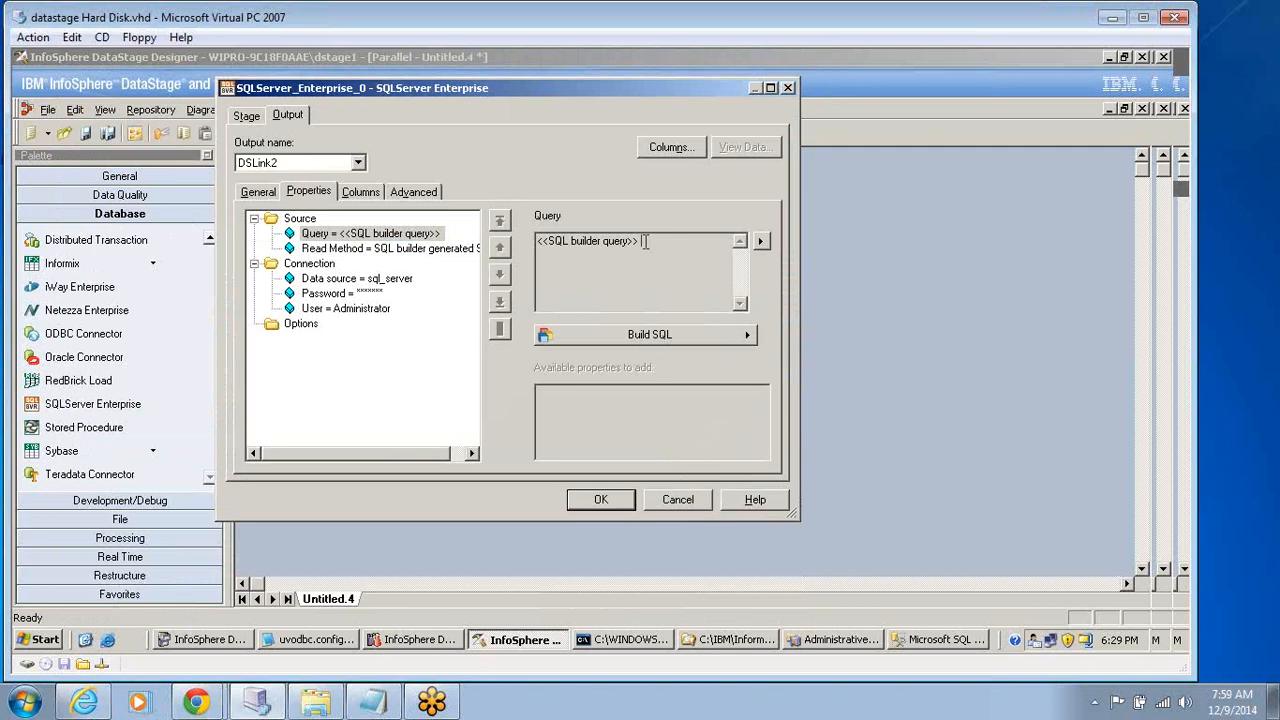
pyautogui.click(673, 502)
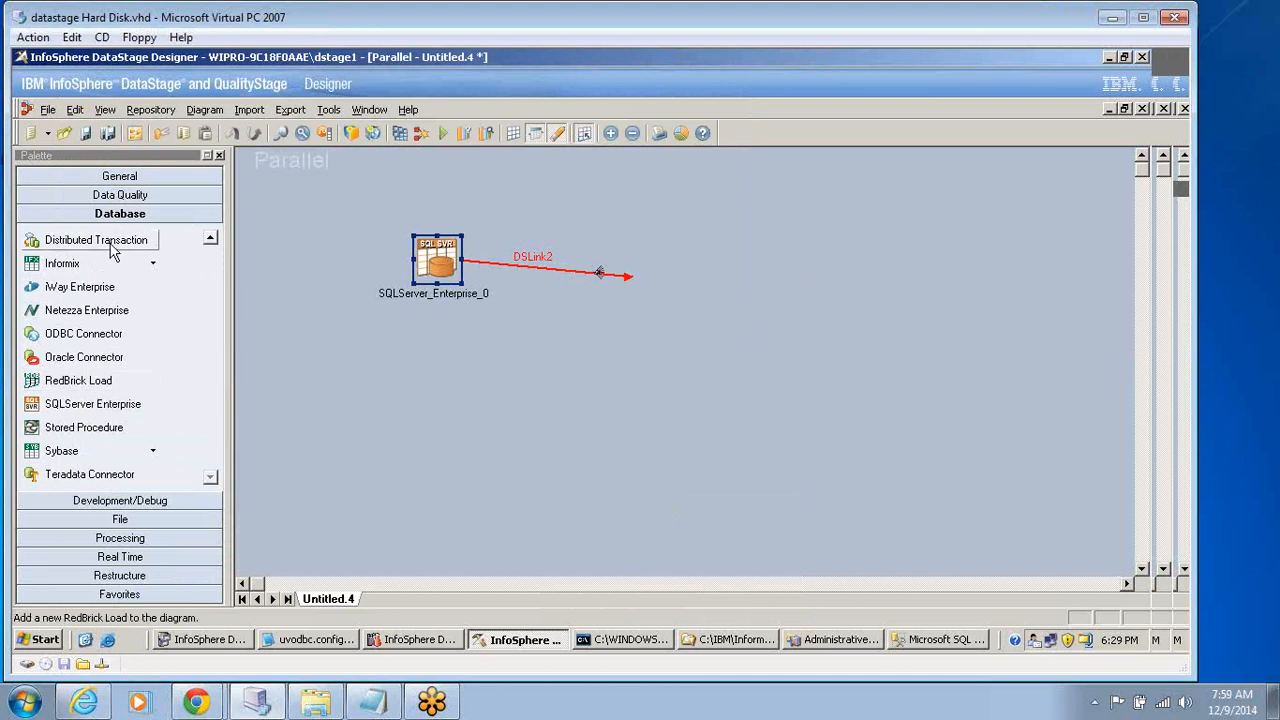
# Add a Peek stage at the open end of DSLink2 as the target of the SQLServer Enterprise stage.
pyautogui.click(118, 500)
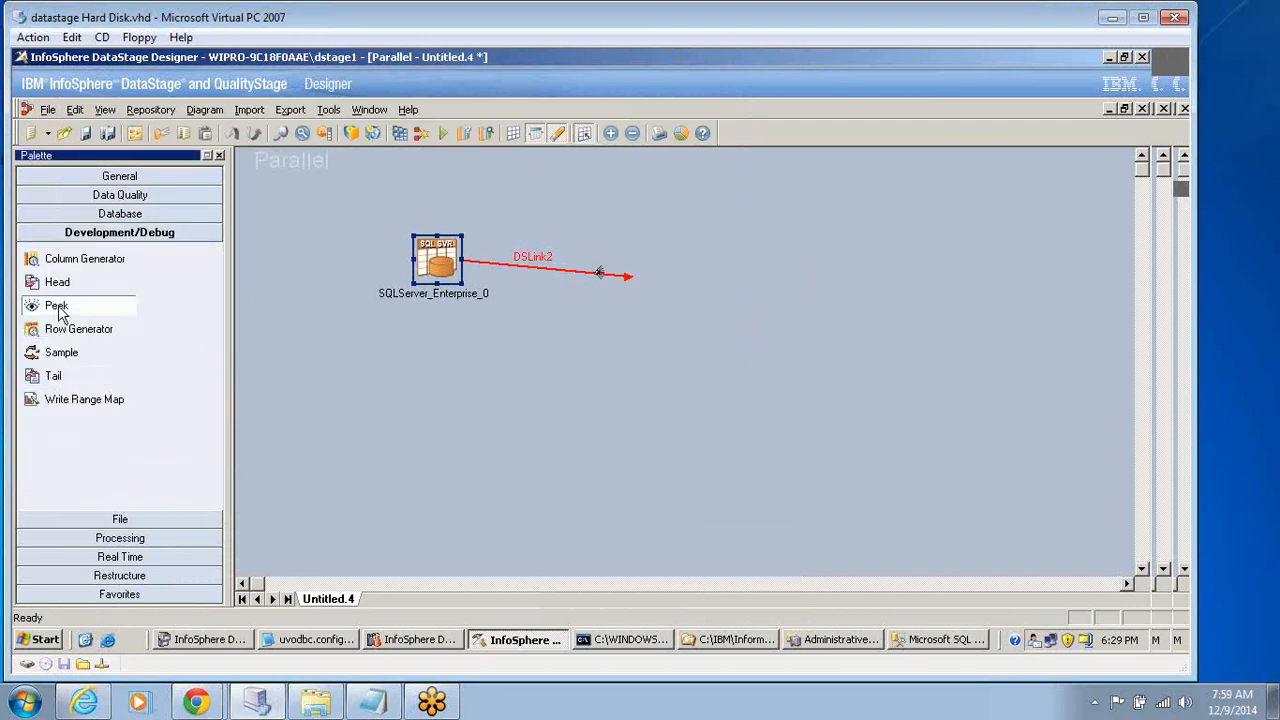
pyautogui.moveTo(57, 313); pyautogui.dragTo(630, 277)
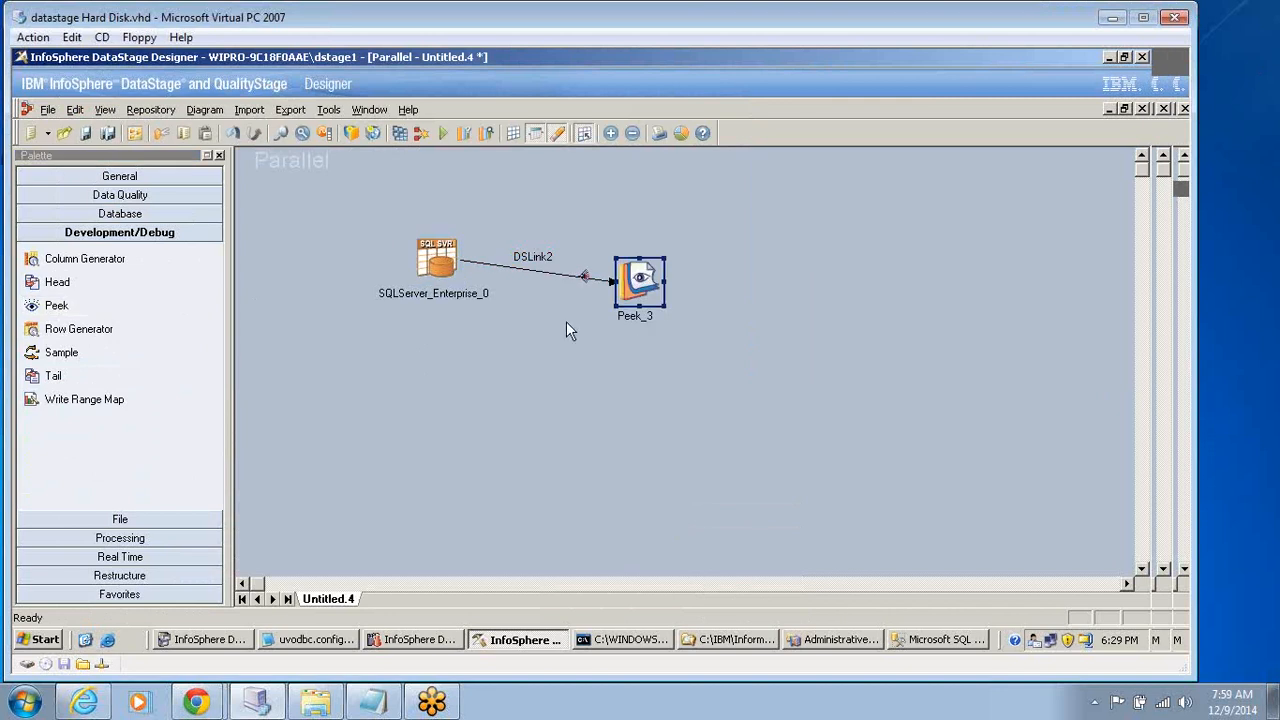
# Recheck the Source Query property of SQLServer_Enterprise_0 and cancel without changes.
pyautogui.doubleClick(440, 266)
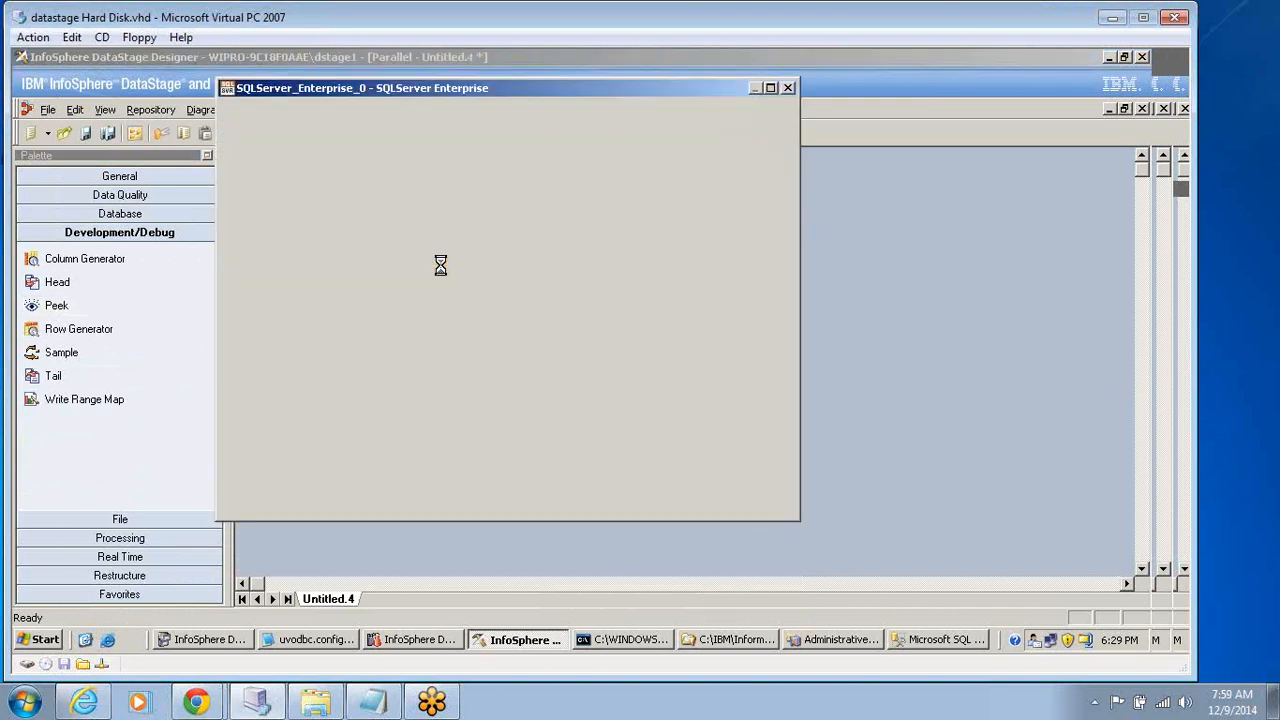
pyautogui.click(357, 236)
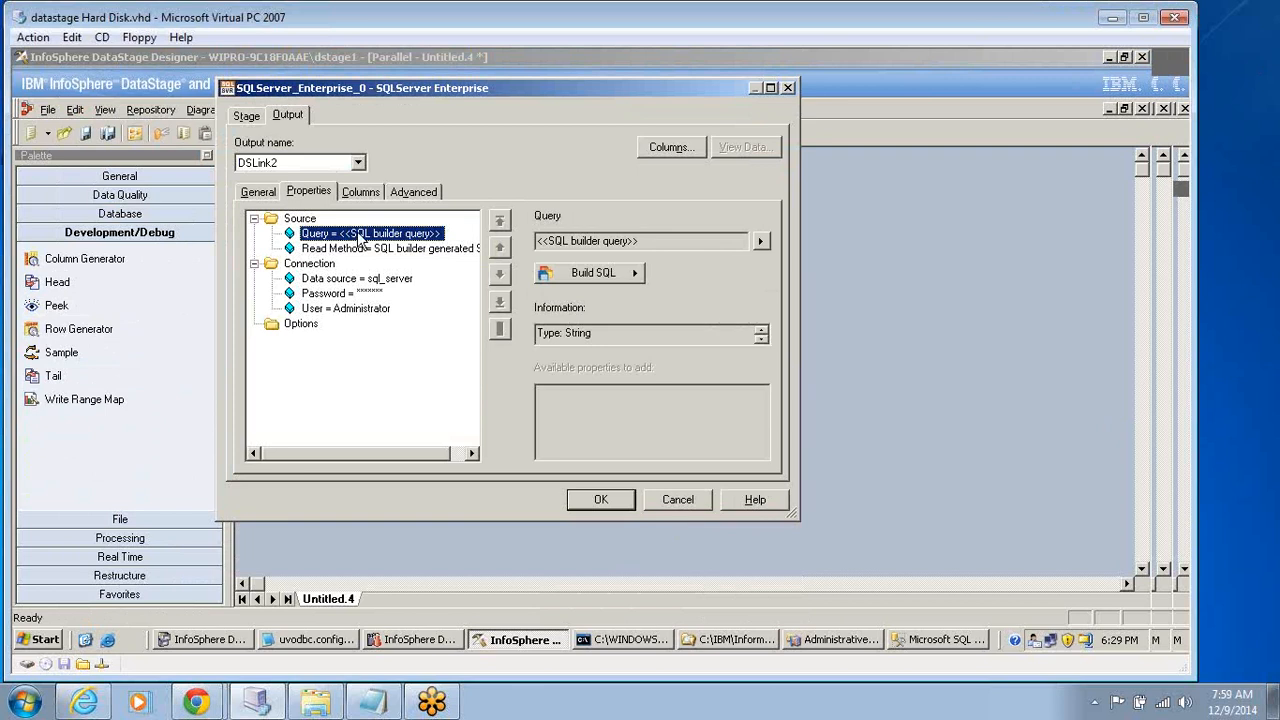
pyautogui.click(305, 220)
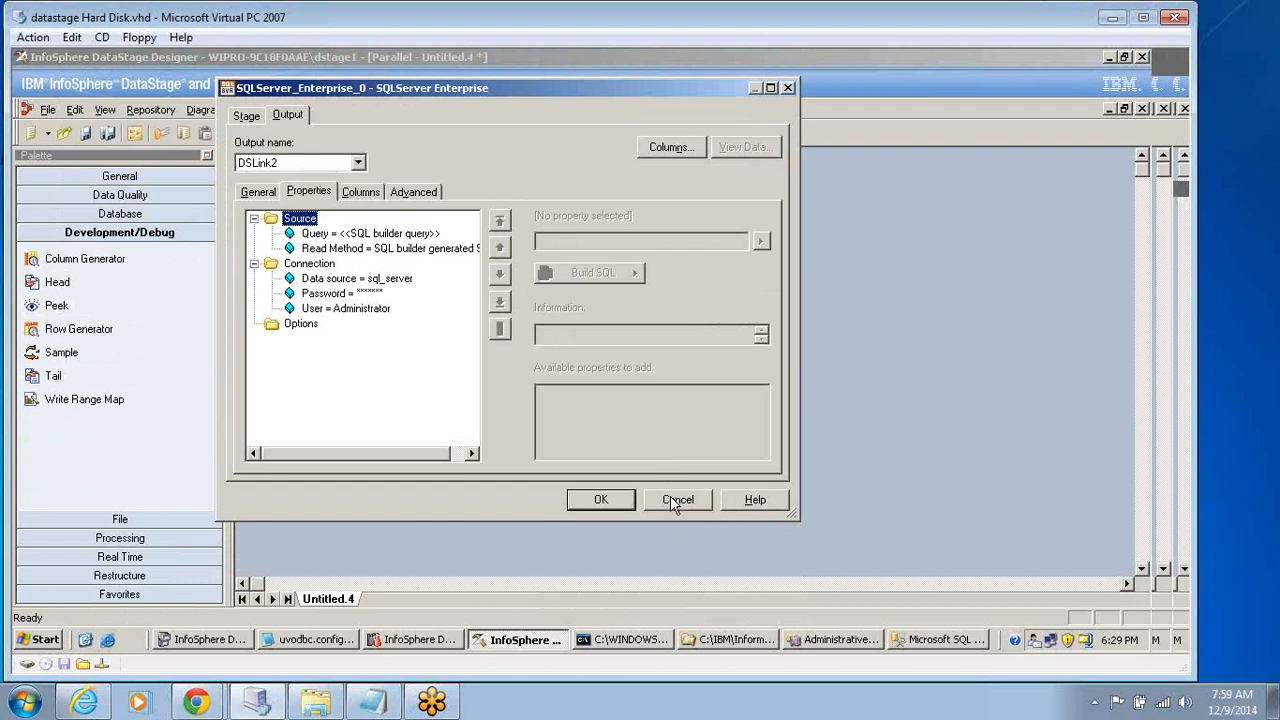
pyautogui.click(391, 238)
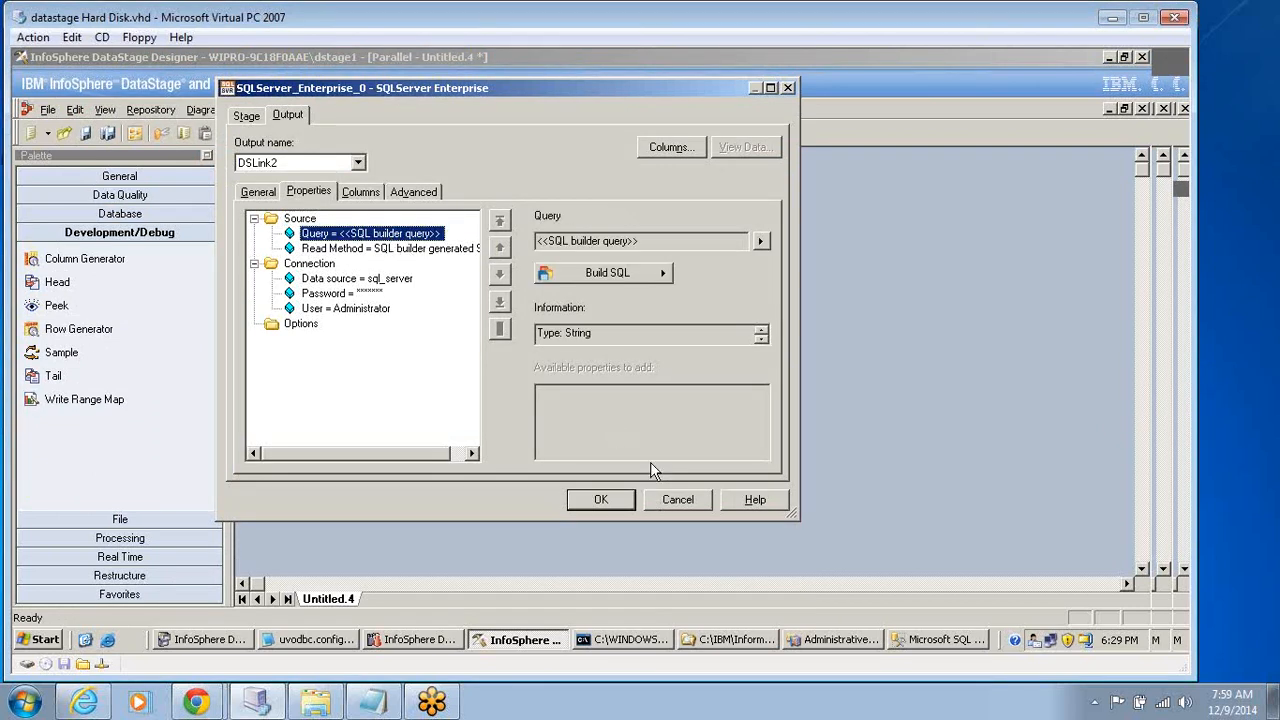
pyautogui.click(677, 500)
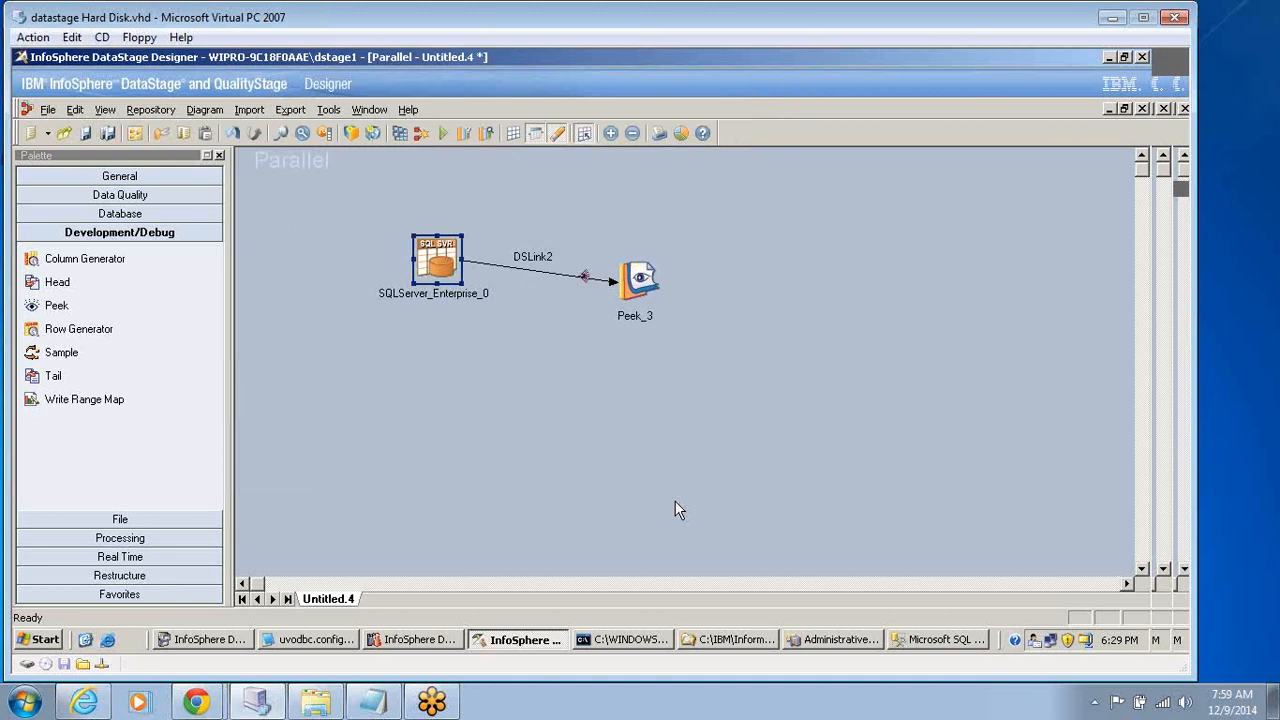
# Place a second SQLServer Enterprise stage below the first one and draw an output link from it.
pyautogui.click(120, 213)
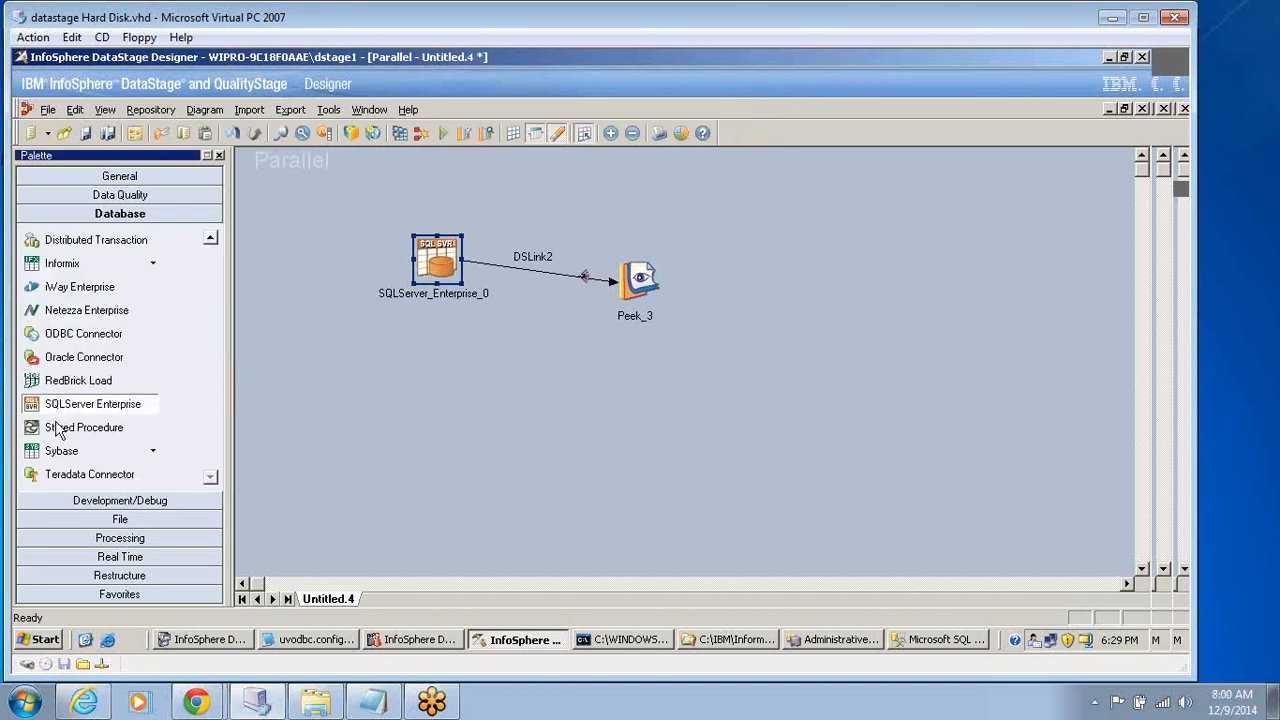
pyautogui.moveTo(58, 412); pyautogui.dragTo(357, 373)
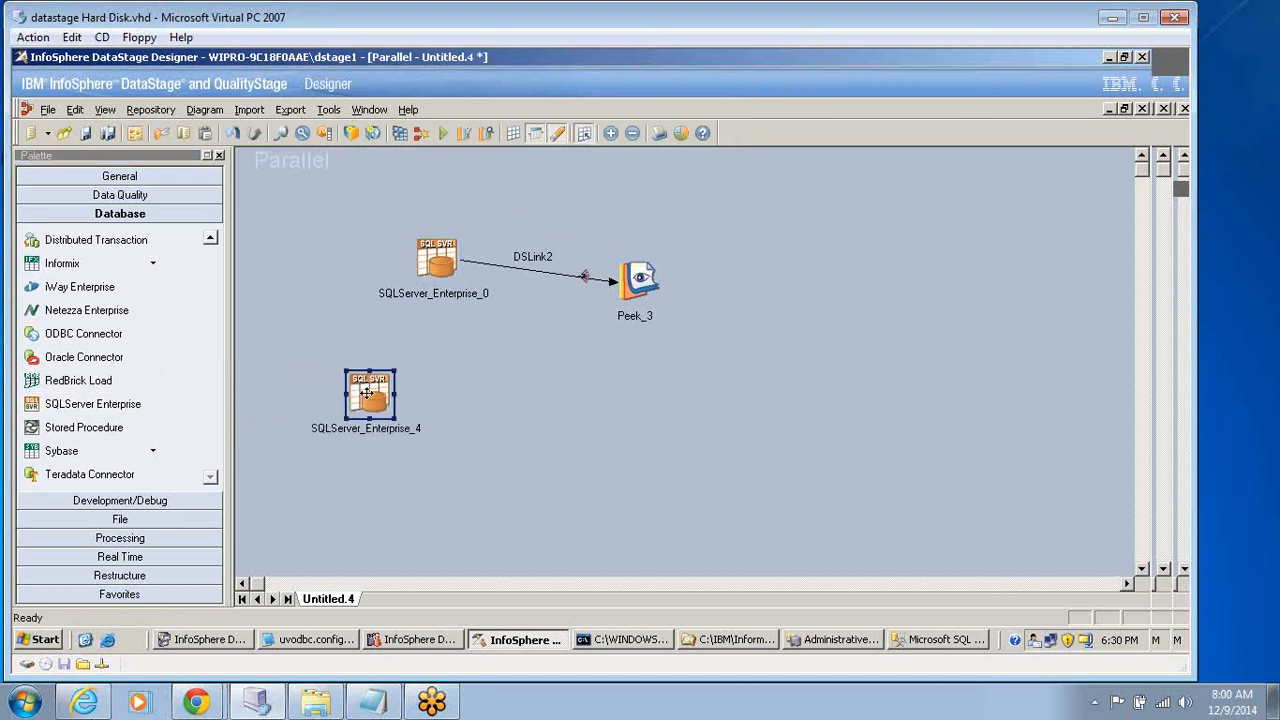
pyautogui.click(367, 393)
pyautogui.click(367, 393)
pyautogui.click(367, 393)
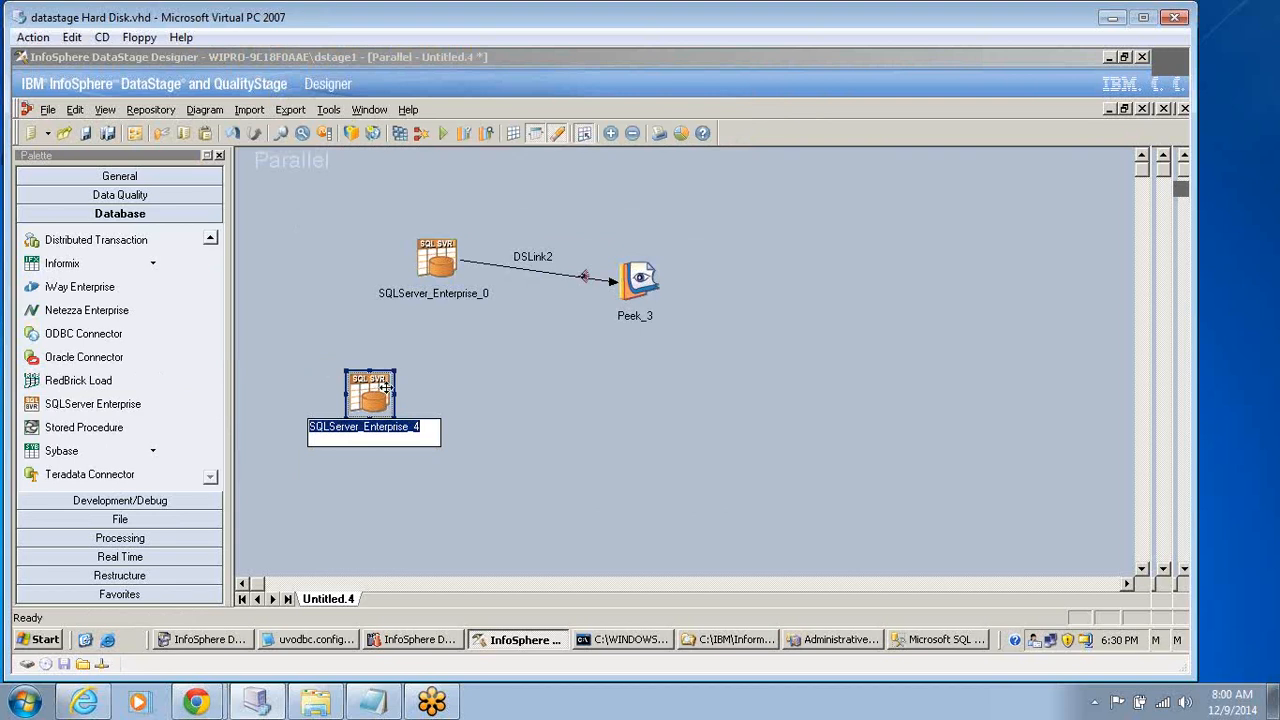
pyautogui.moveTo(387, 387); pyautogui.dragTo(489, 456)
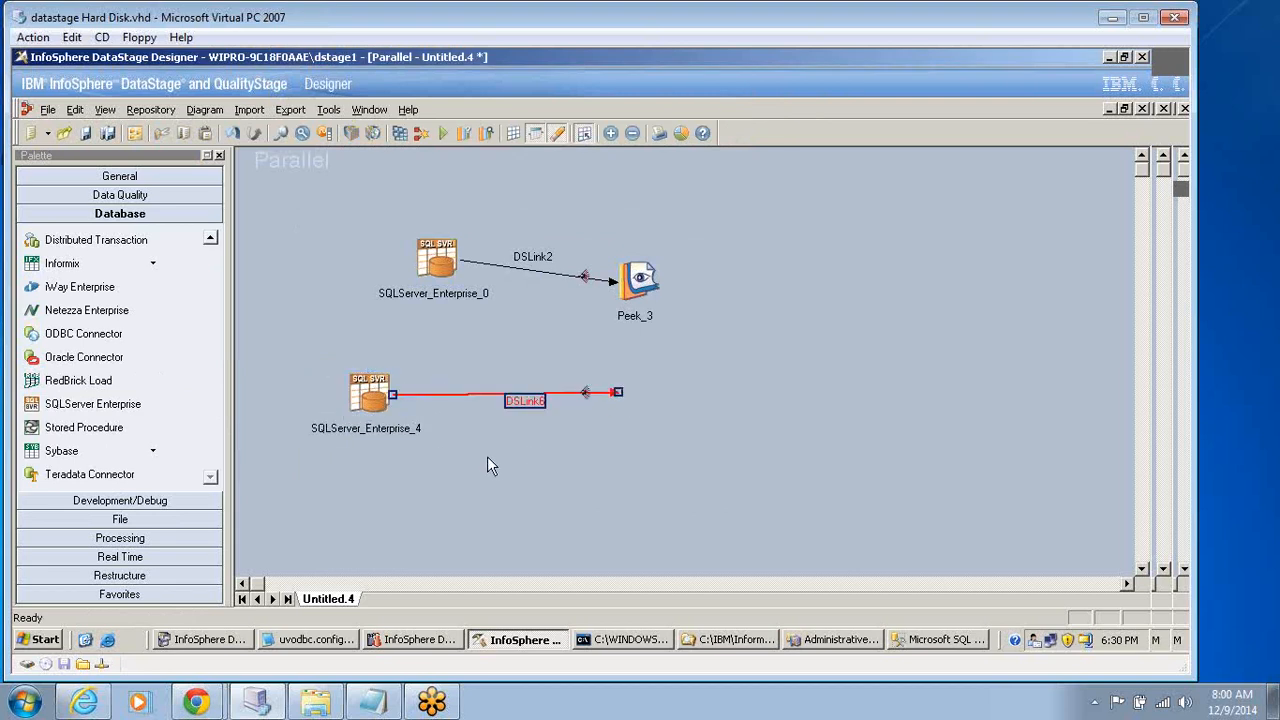
# Open the properties of the second SQLServer Enterprise stage and inspect its Source Query property.
pyautogui.doubleClick(367, 398)
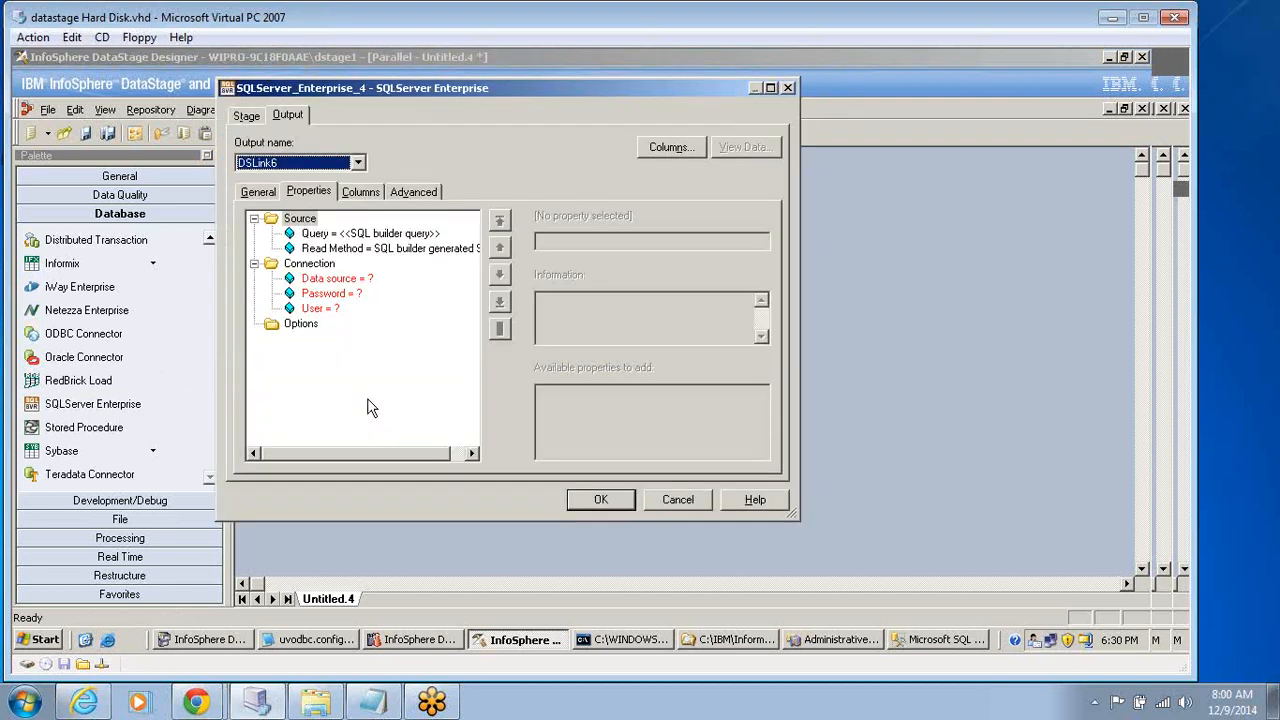
pyautogui.click(365, 234)
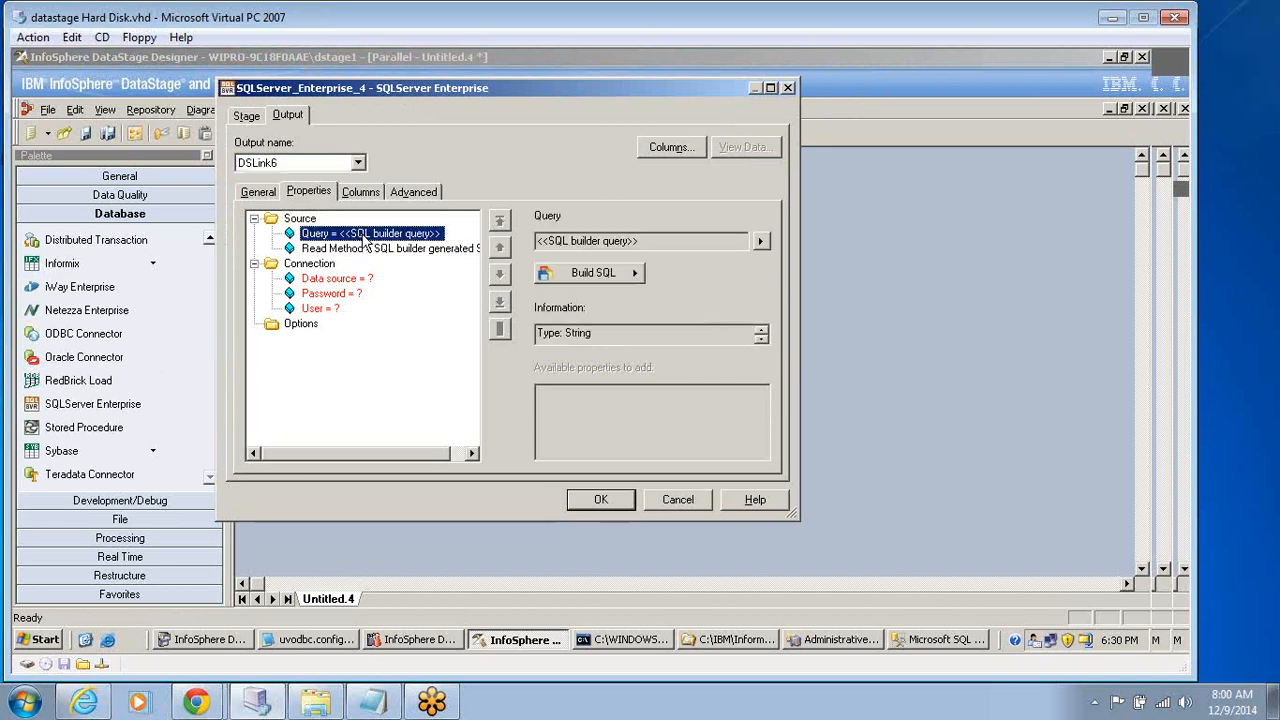
pyautogui.click(309, 220)
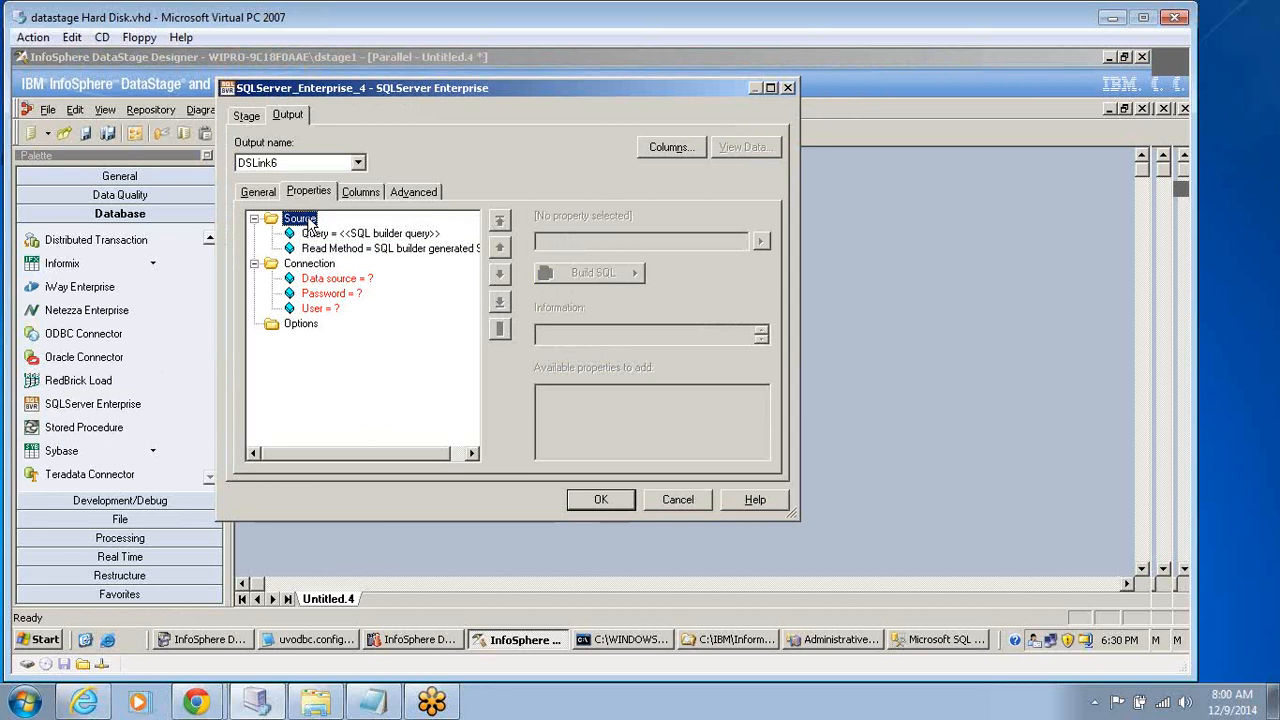
pyautogui.click(340, 234)
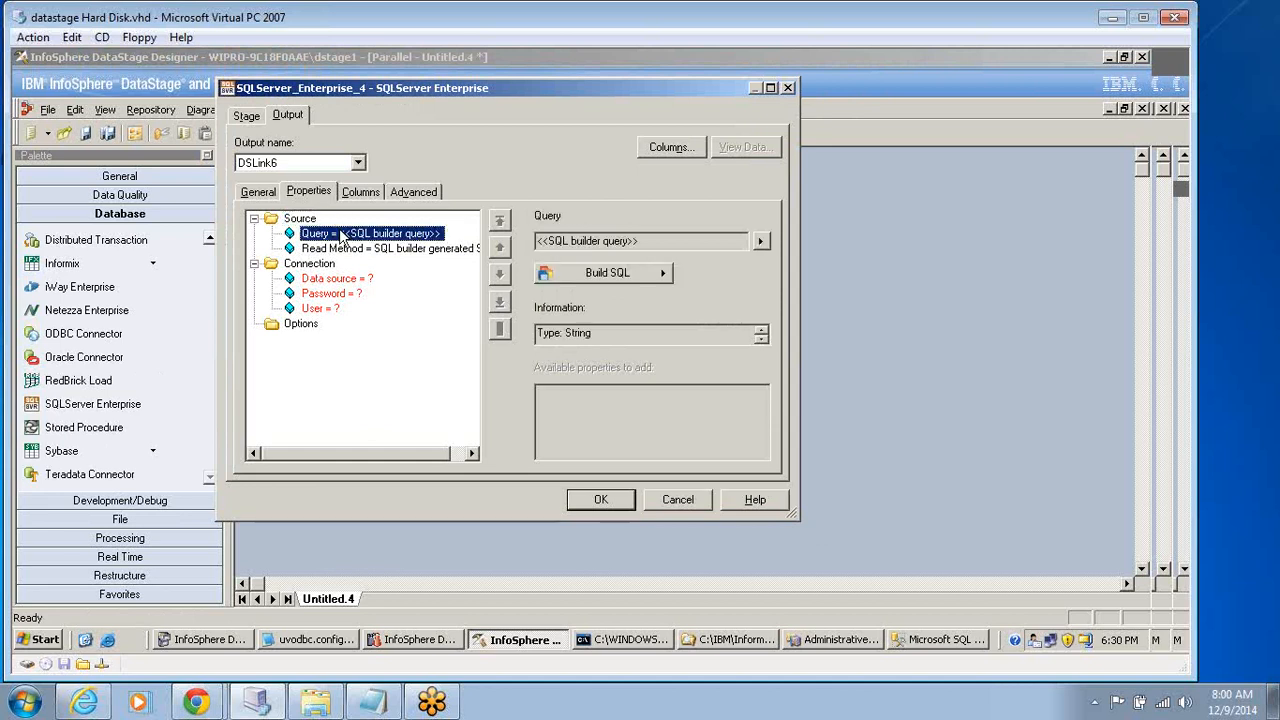
# Inspect the User, Password and Data source connection properties of the second SQLServer Enterprise stage.
pyautogui.click(322, 309)
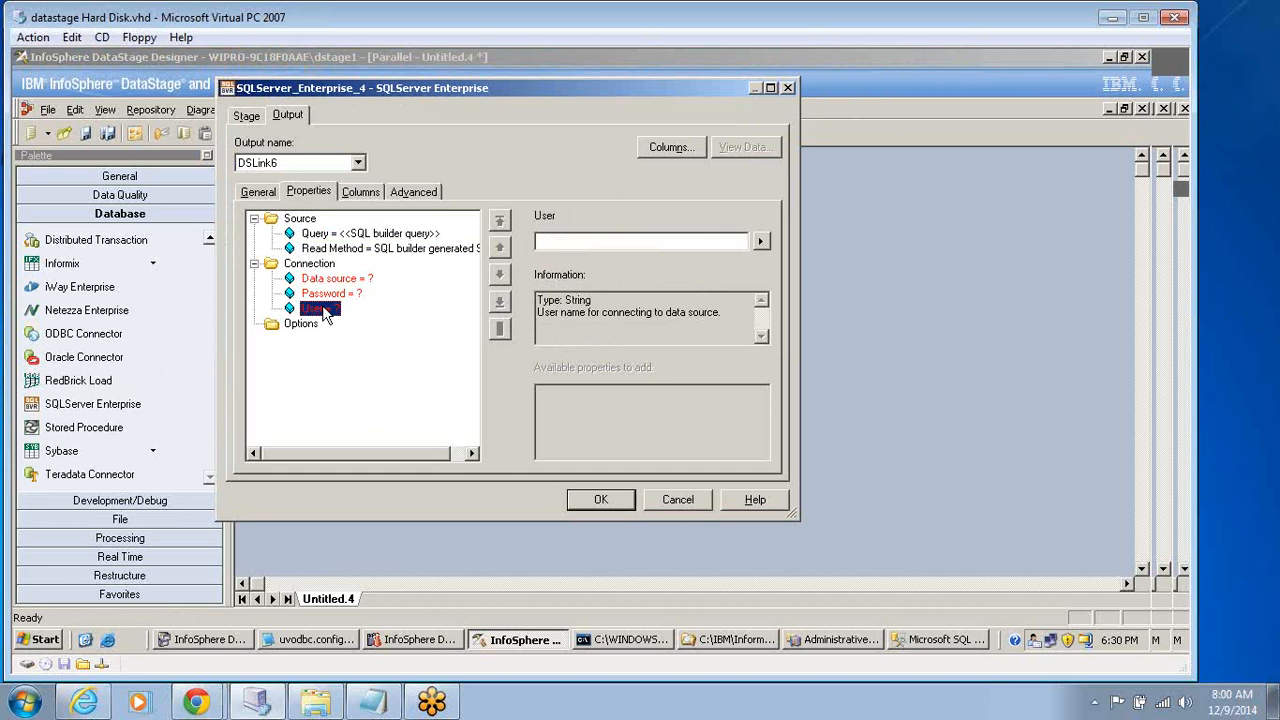
pyautogui.click(340, 294)
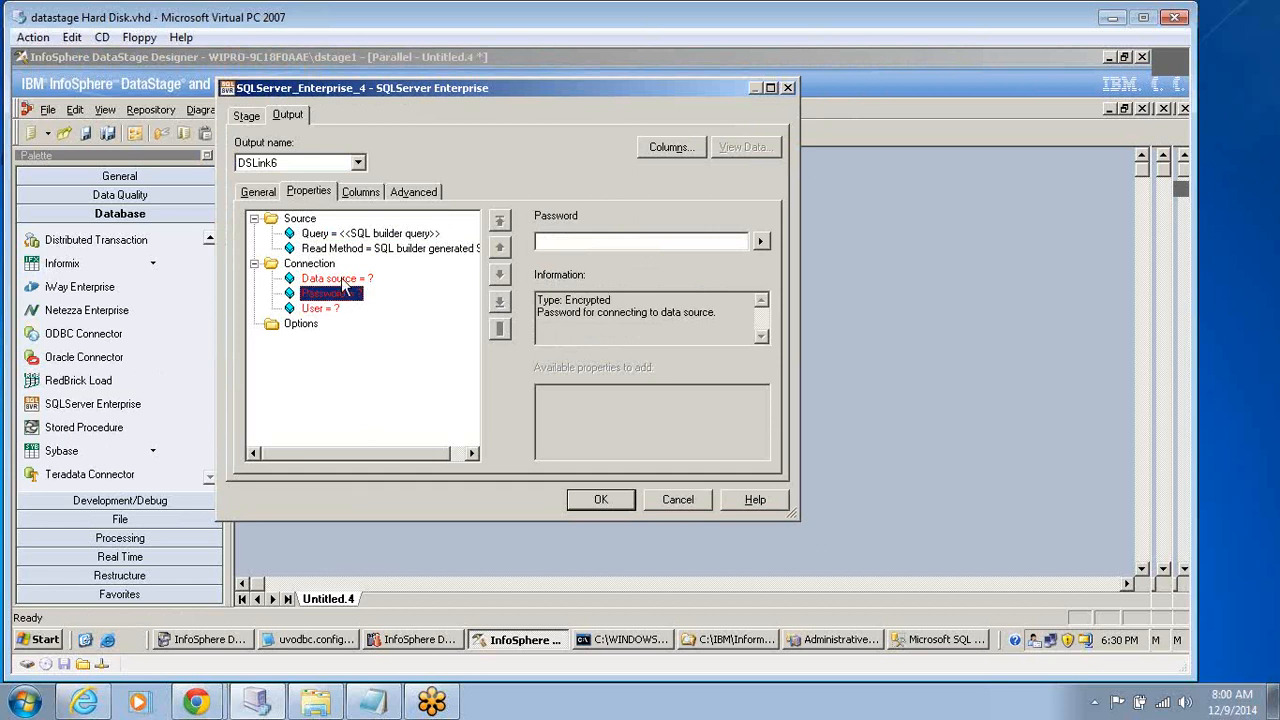
pyautogui.click(345, 282)
pyautogui.click(310, 264)
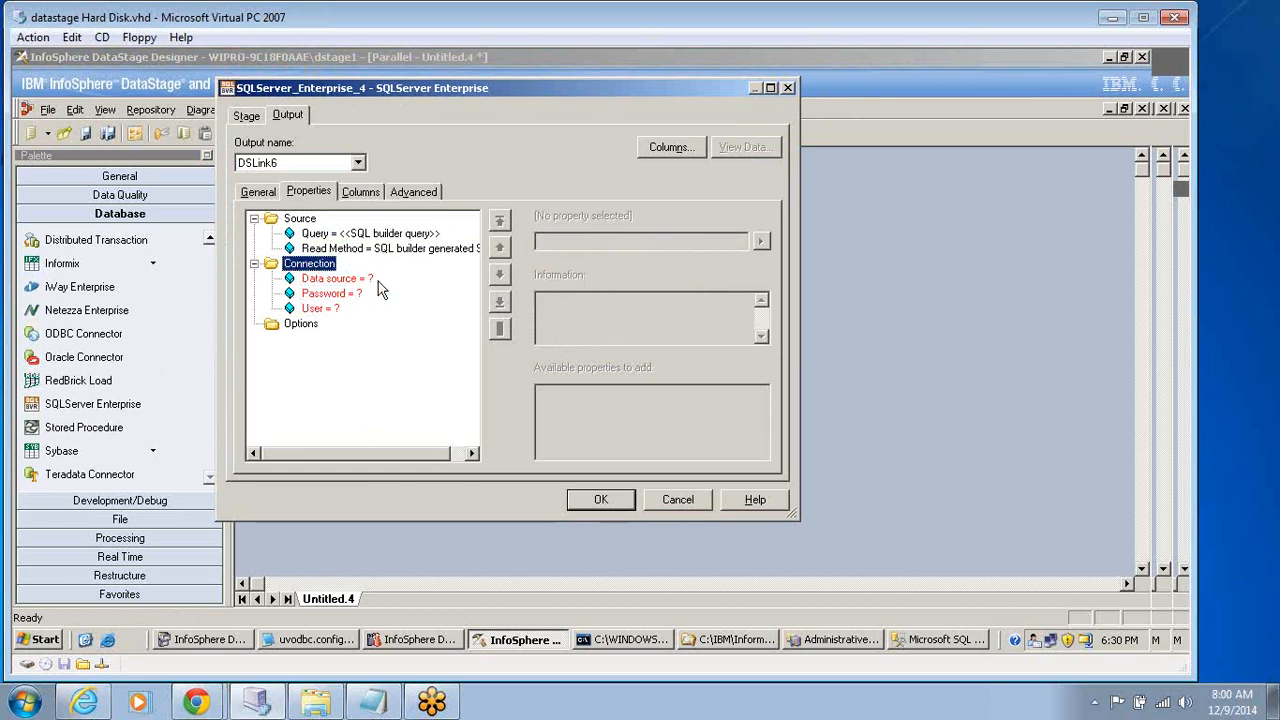
# Load columns c1 and c2 into DSLink6 from the AdventureWorks.dbo.t1 table definition under ODBC, mysqlserver.
pyautogui.click(360, 193)
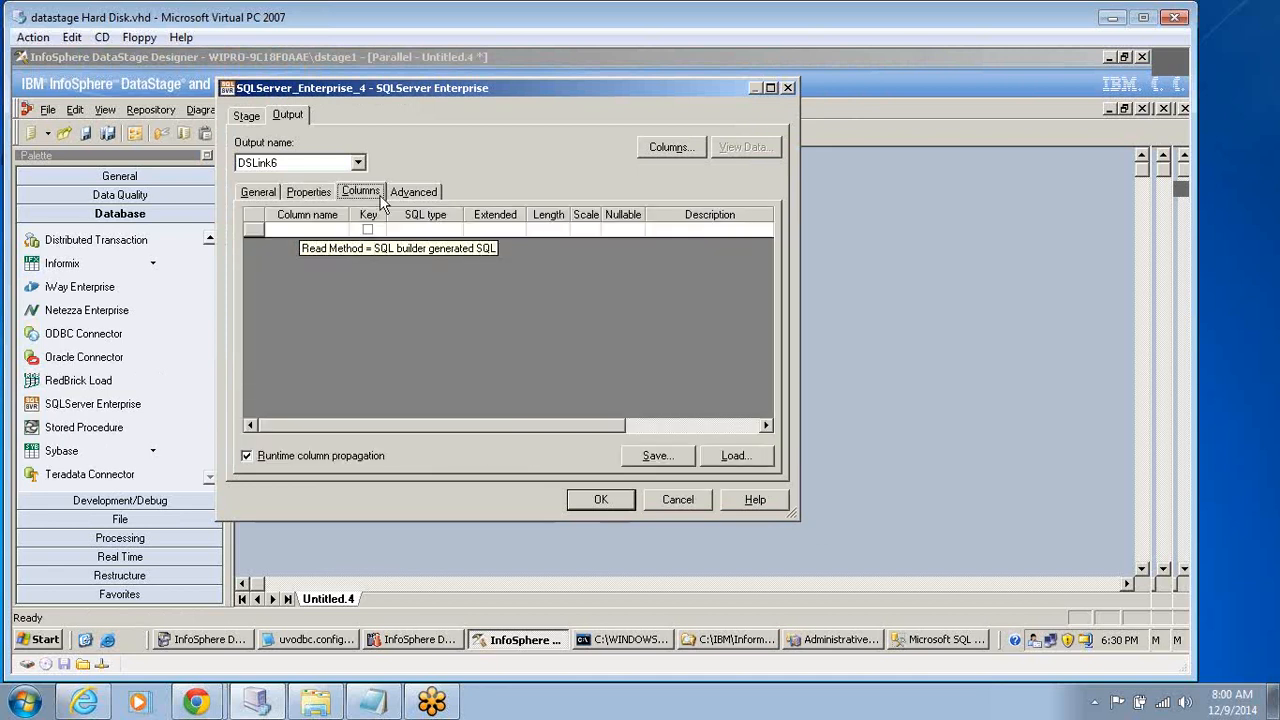
pyautogui.click(733, 456)
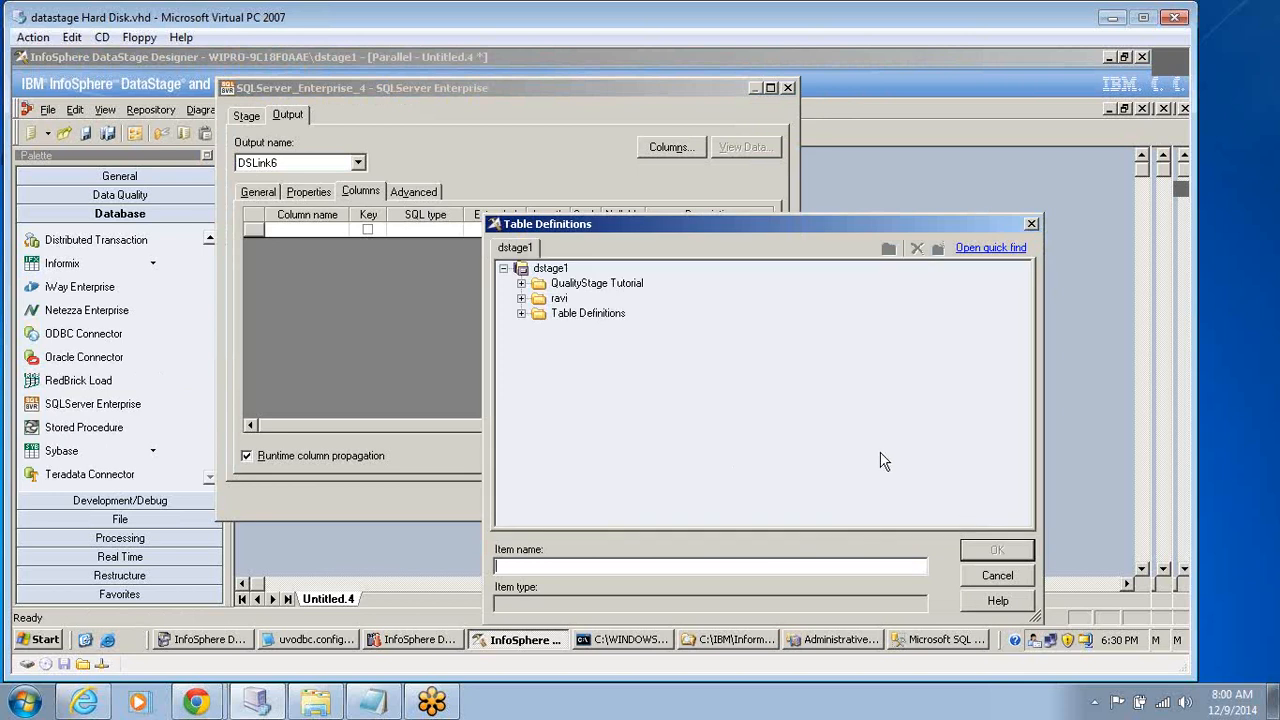
pyautogui.click(521, 313)
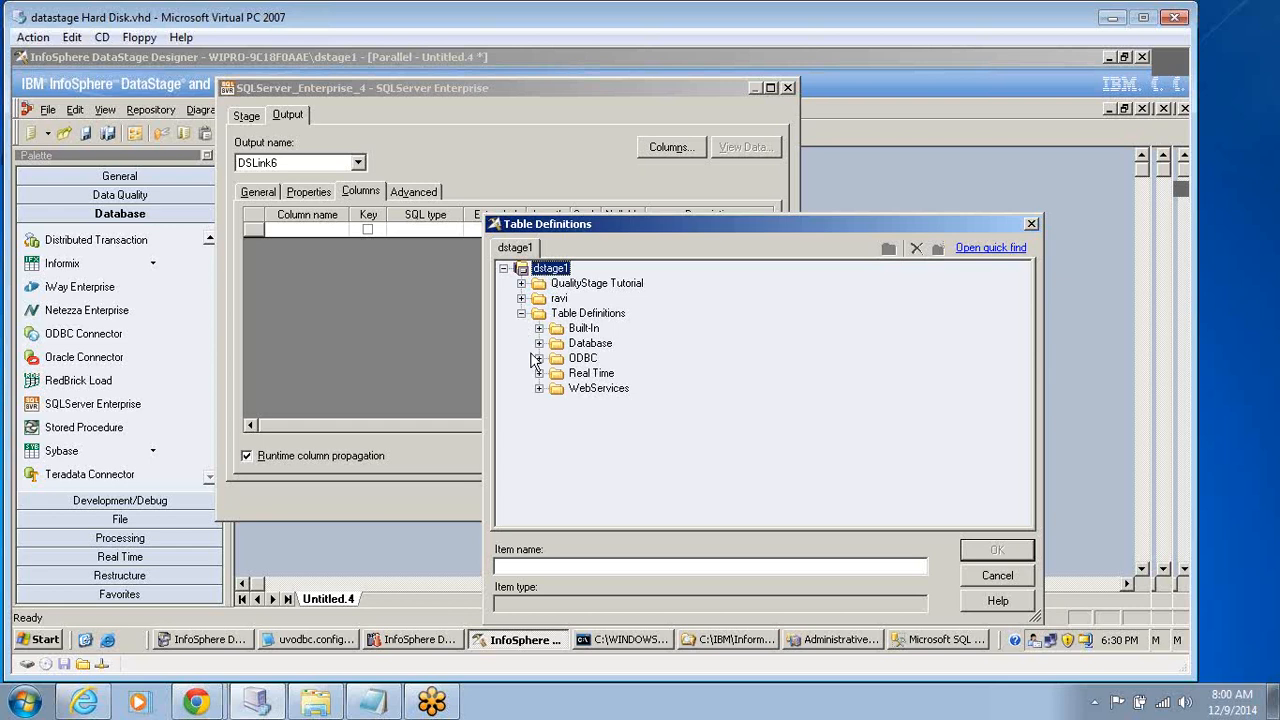
pyautogui.click(539, 358)
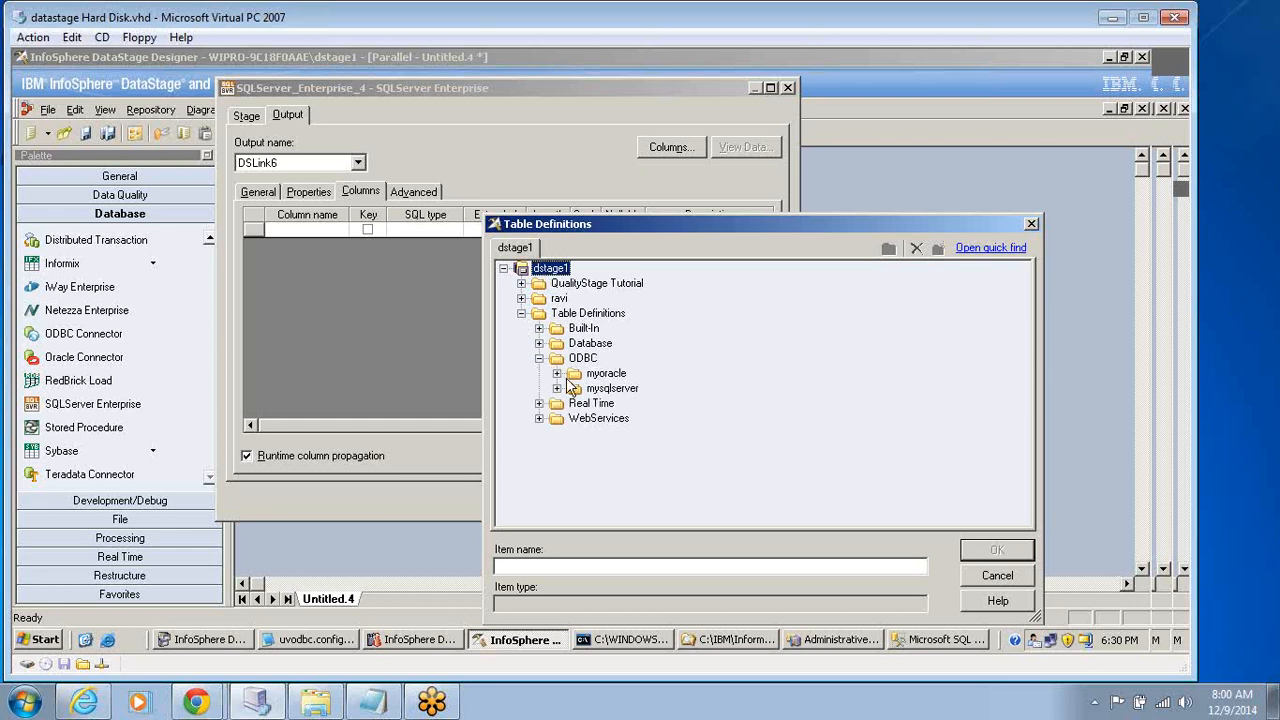
pyautogui.click(557, 374)
pyautogui.click(557, 374)
pyautogui.click(557, 388)
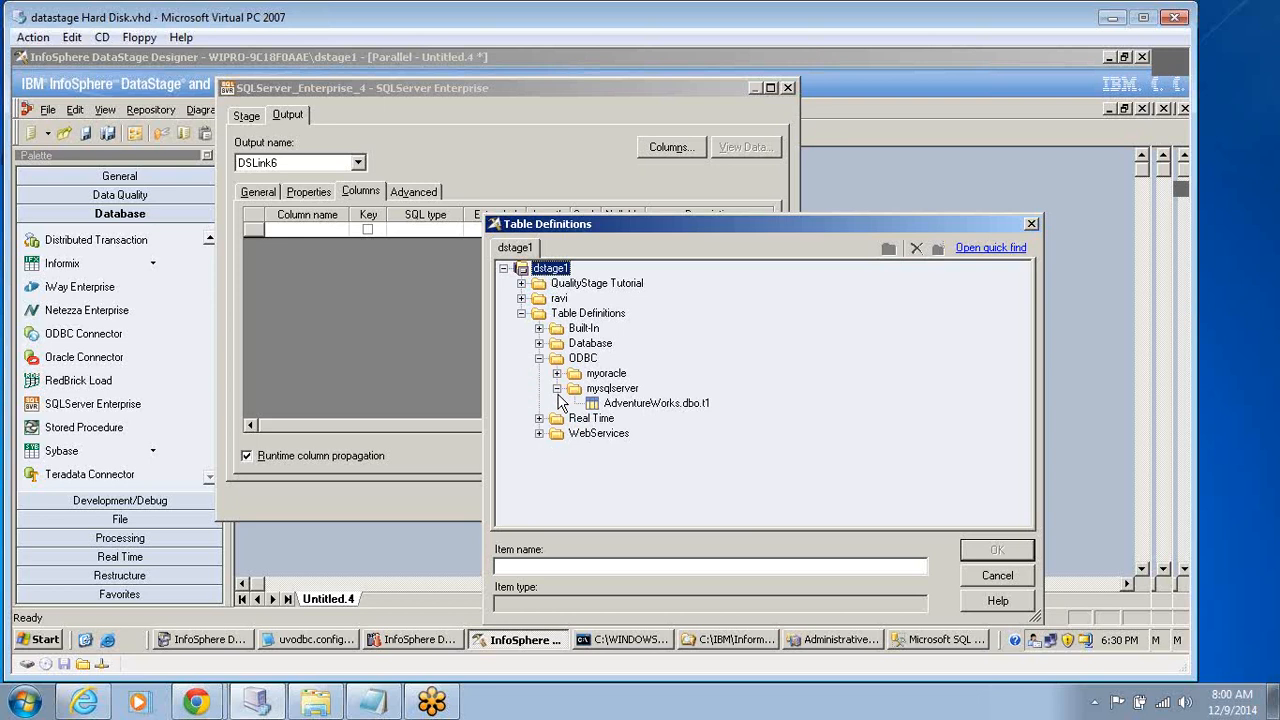
pyautogui.click(630, 404)
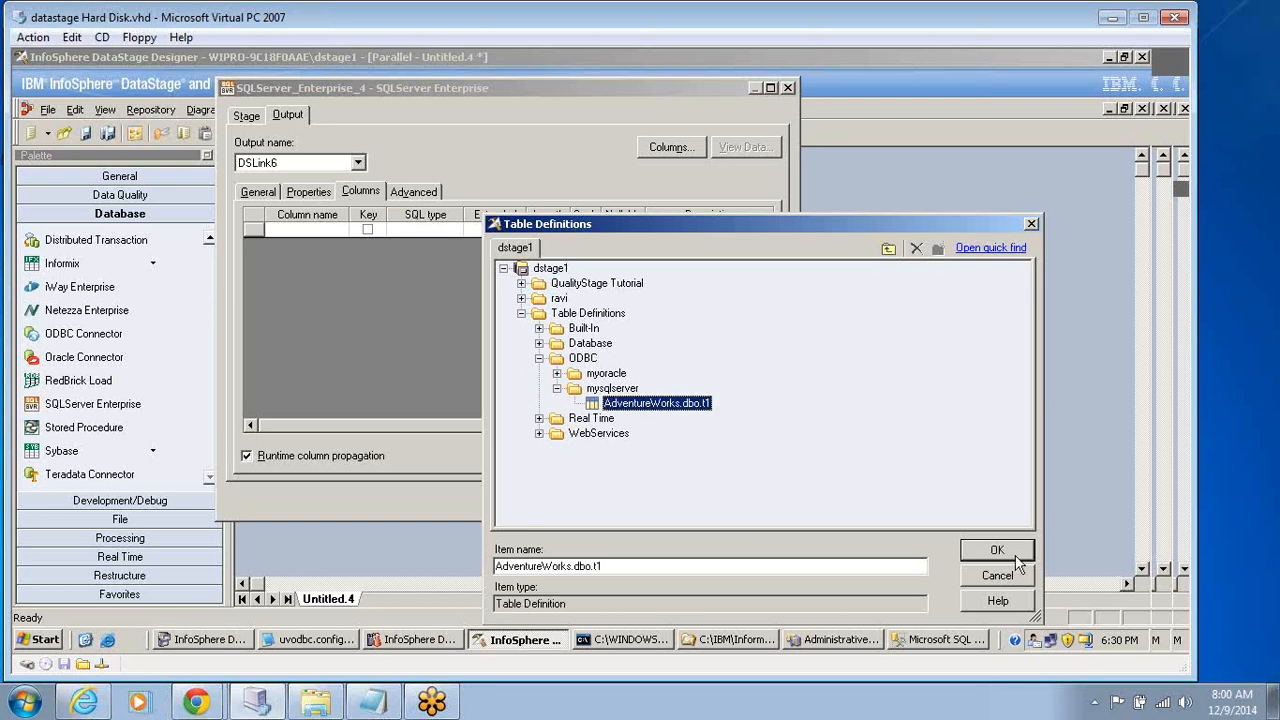
pyautogui.click(997, 551)
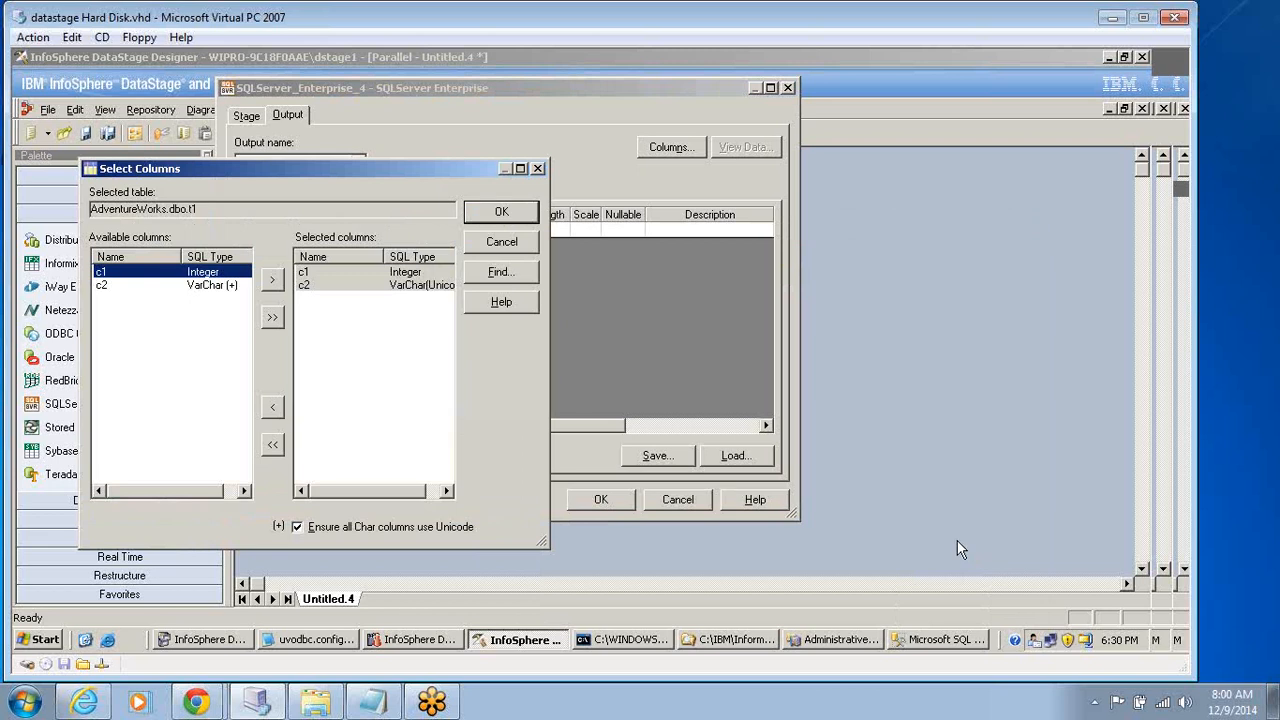
pyautogui.click(511, 213)
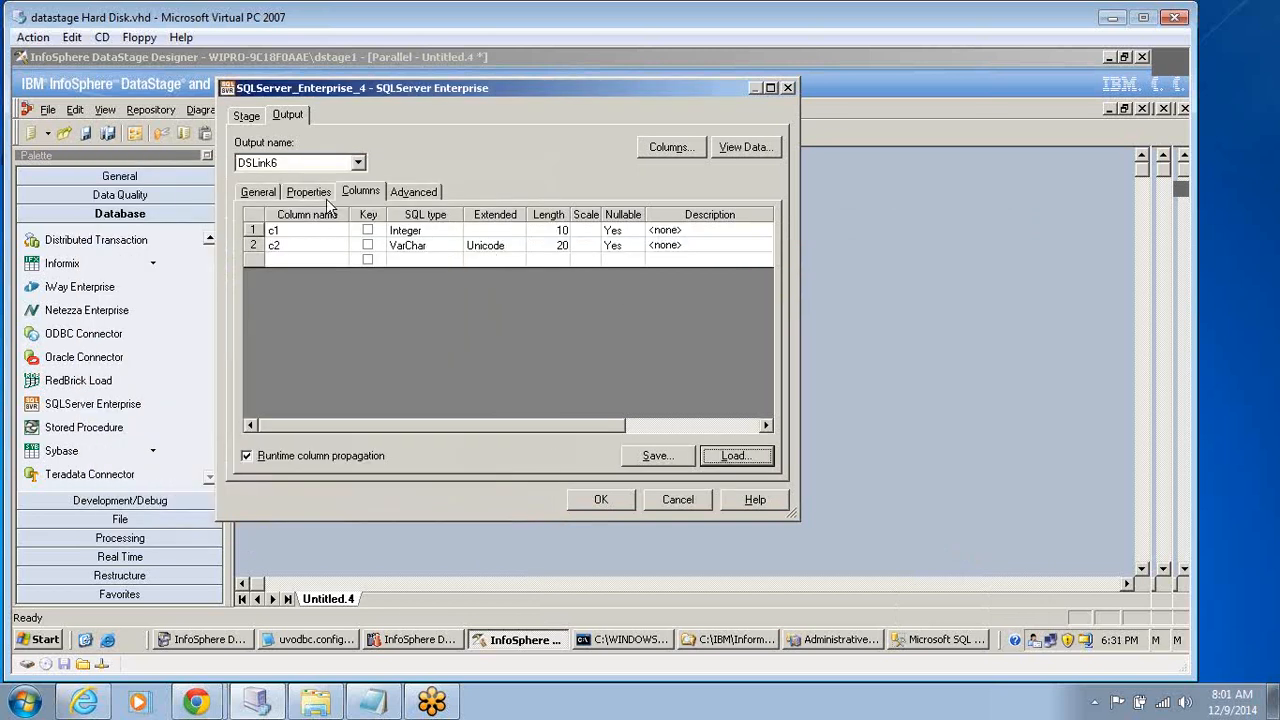
pyautogui.click(310, 195)
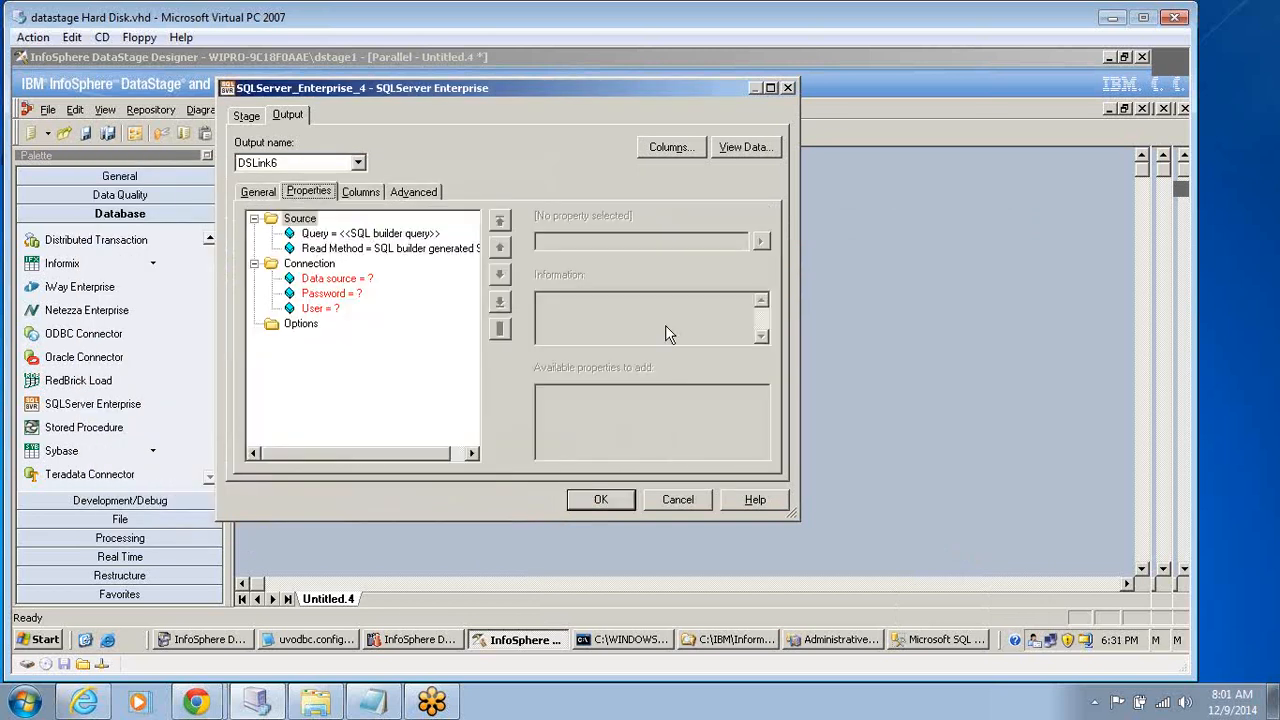
pyautogui.click(398, 233)
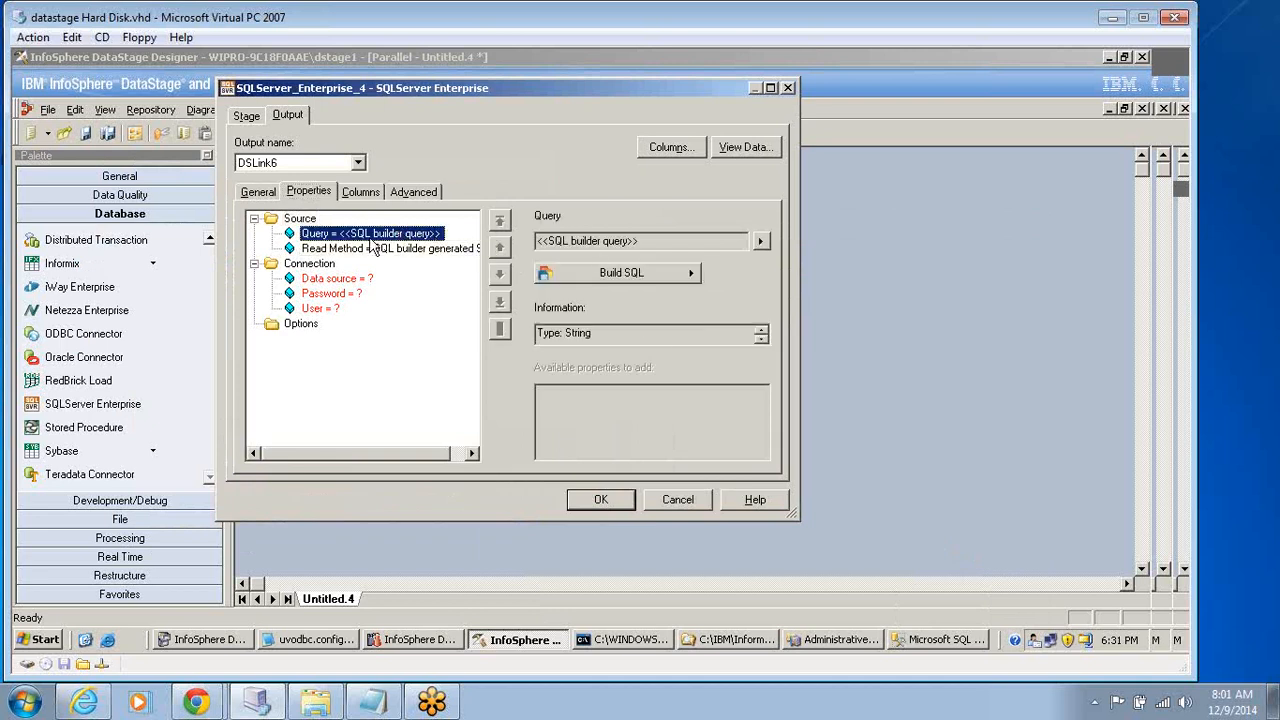
pyautogui.click(312, 219)
pyautogui.click(356, 232)
pyautogui.click(719, 274)
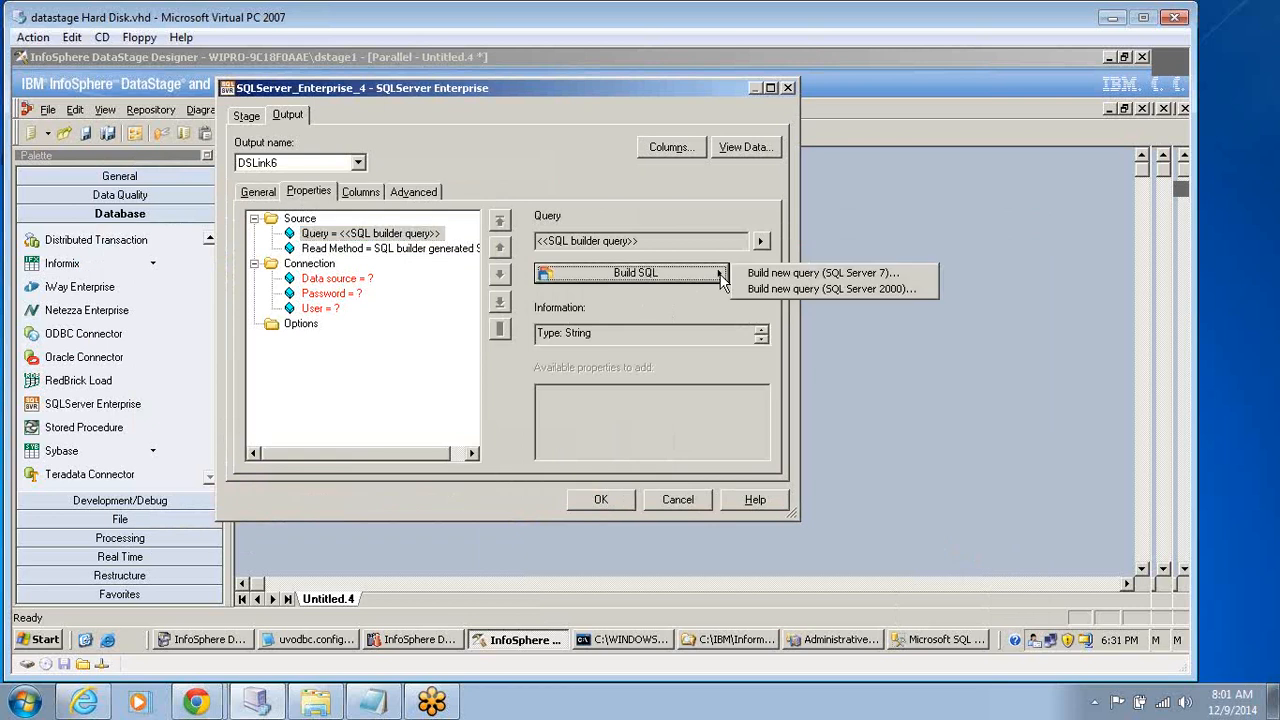
pyautogui.click(814, 283)
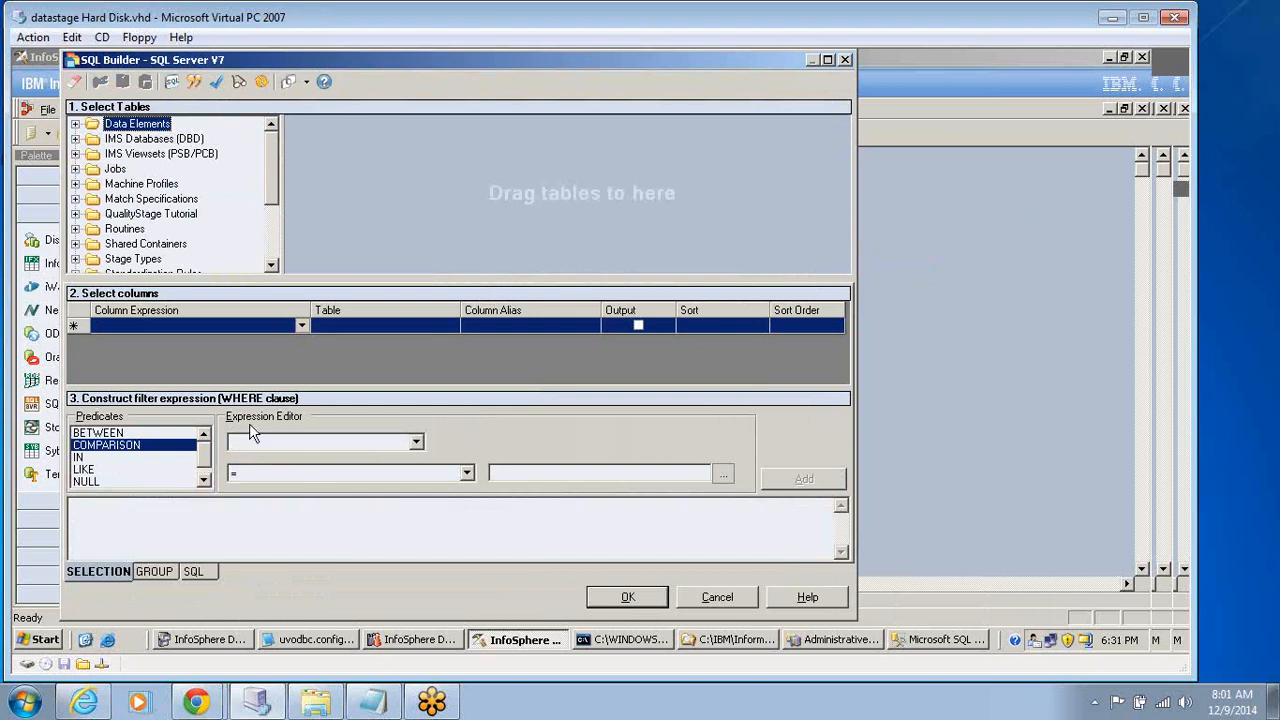
pyautogui.click(300, 442)
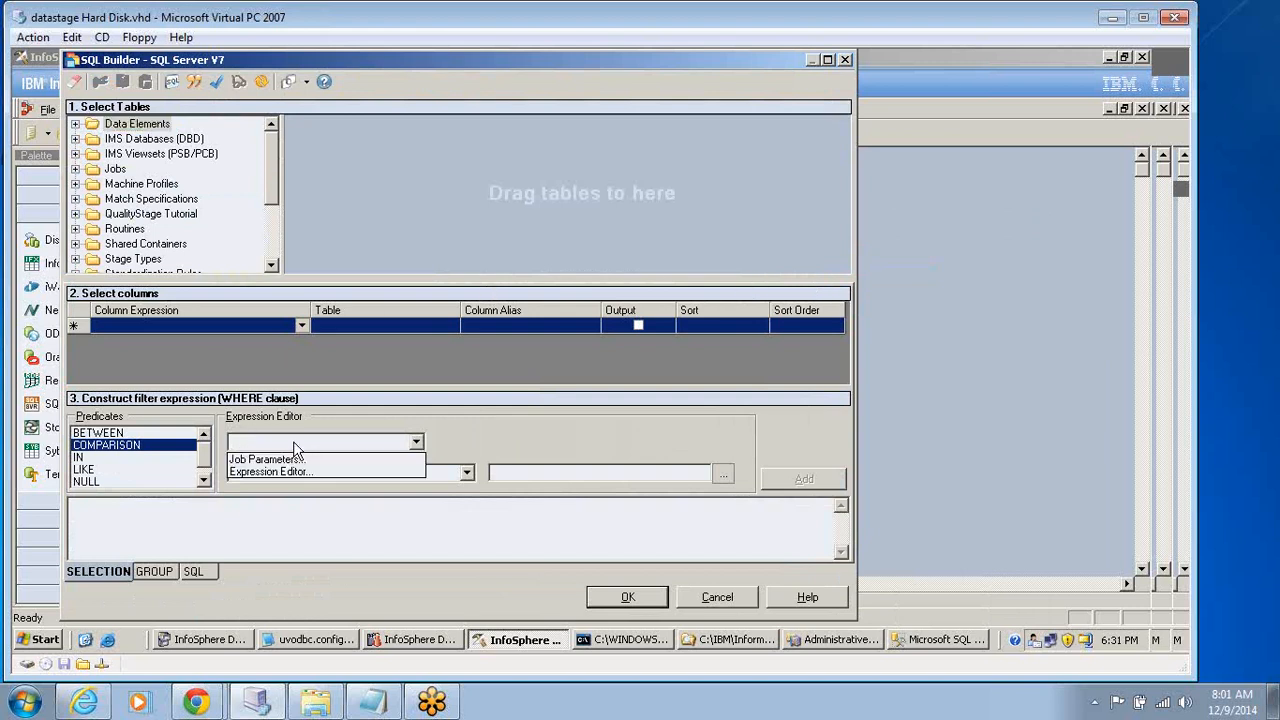
pyautogui.click(321, 446)
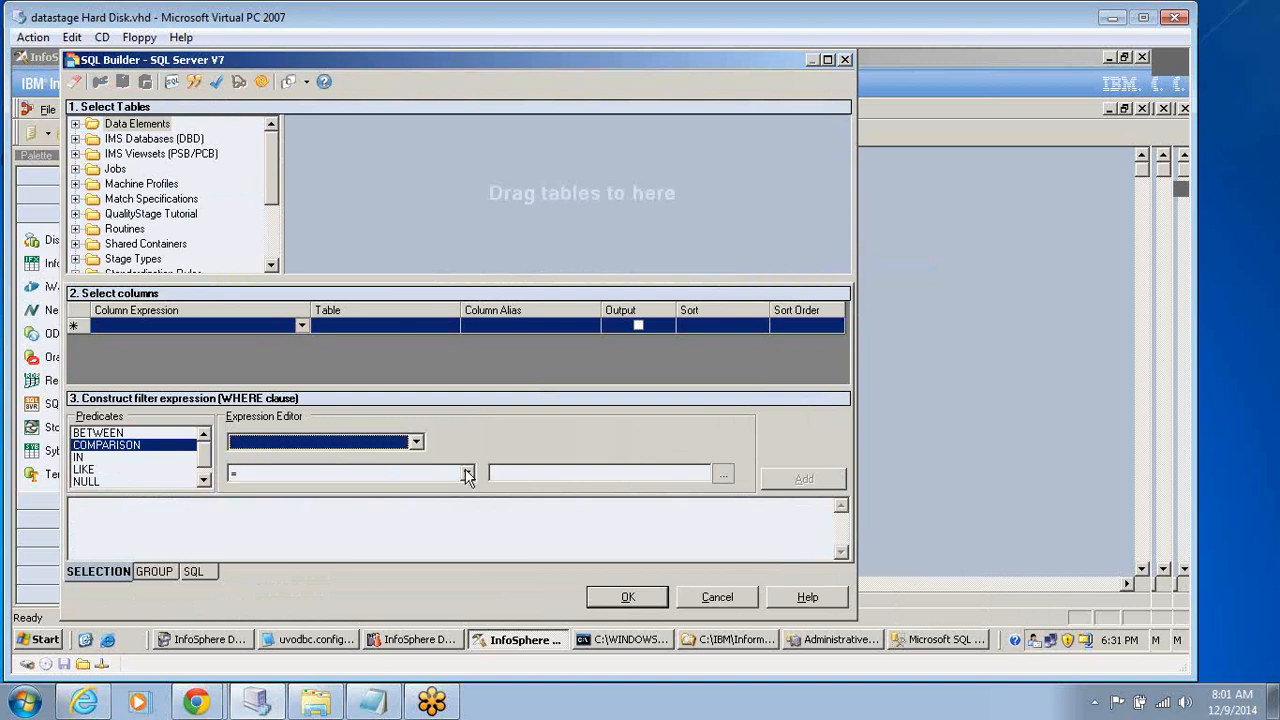
pyautogui.click(716, 596)
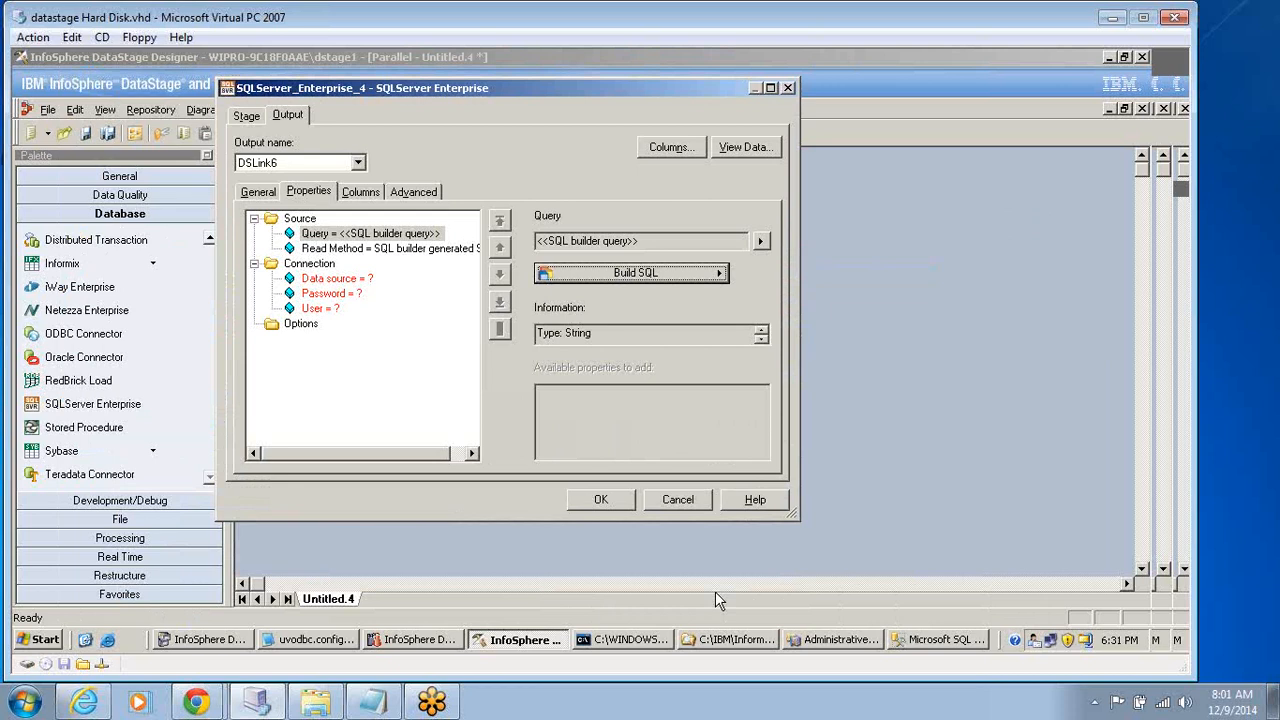
# Set the source Read Method of the second SQLServer Enterprise stage to Table.
pyautogui.click(403, 249)
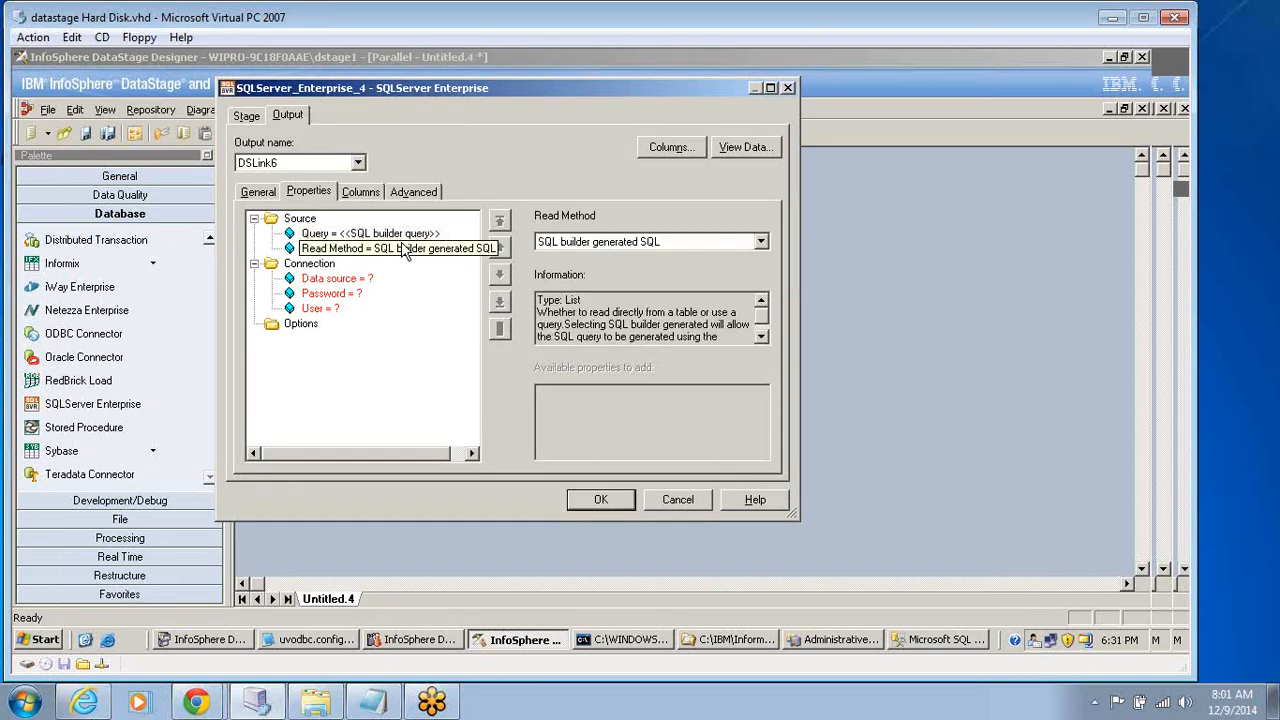
pyautogui.click(760, 242)
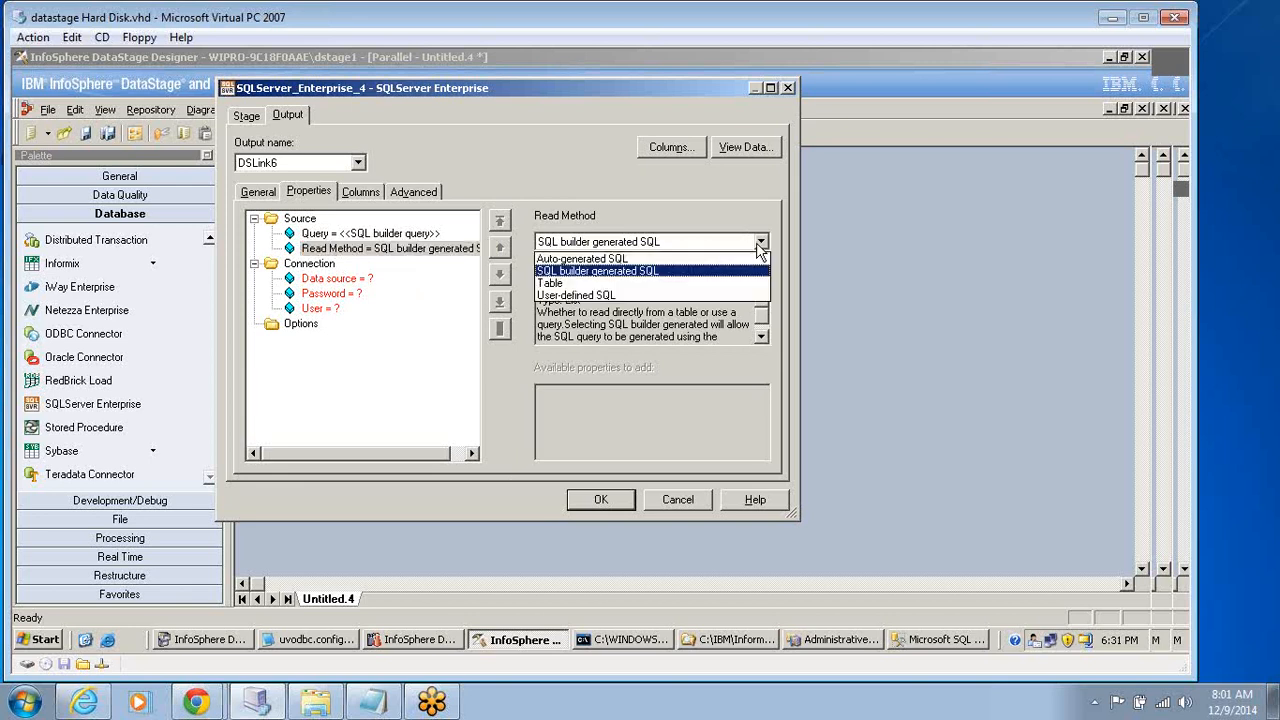
pyautogui.click(555, 283)
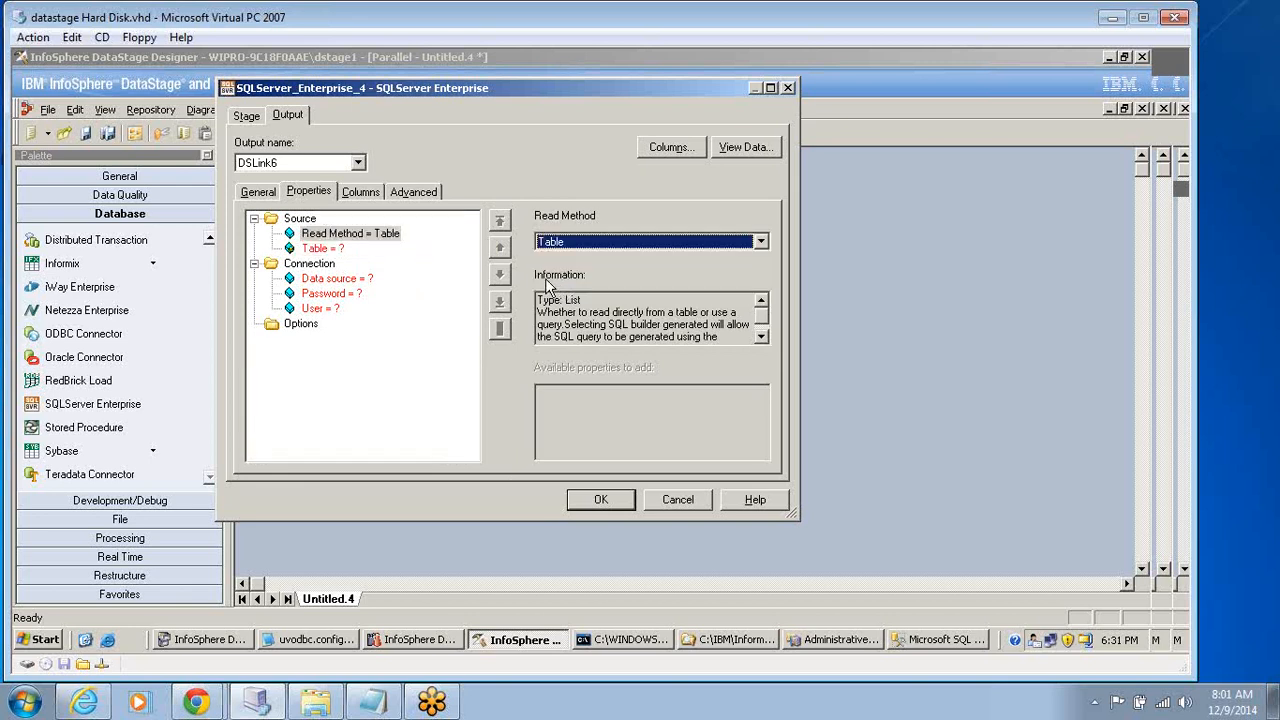
# Enter Adventuredbo.t2 as the source Table of the stage.
pyautogui.click(330, 249)
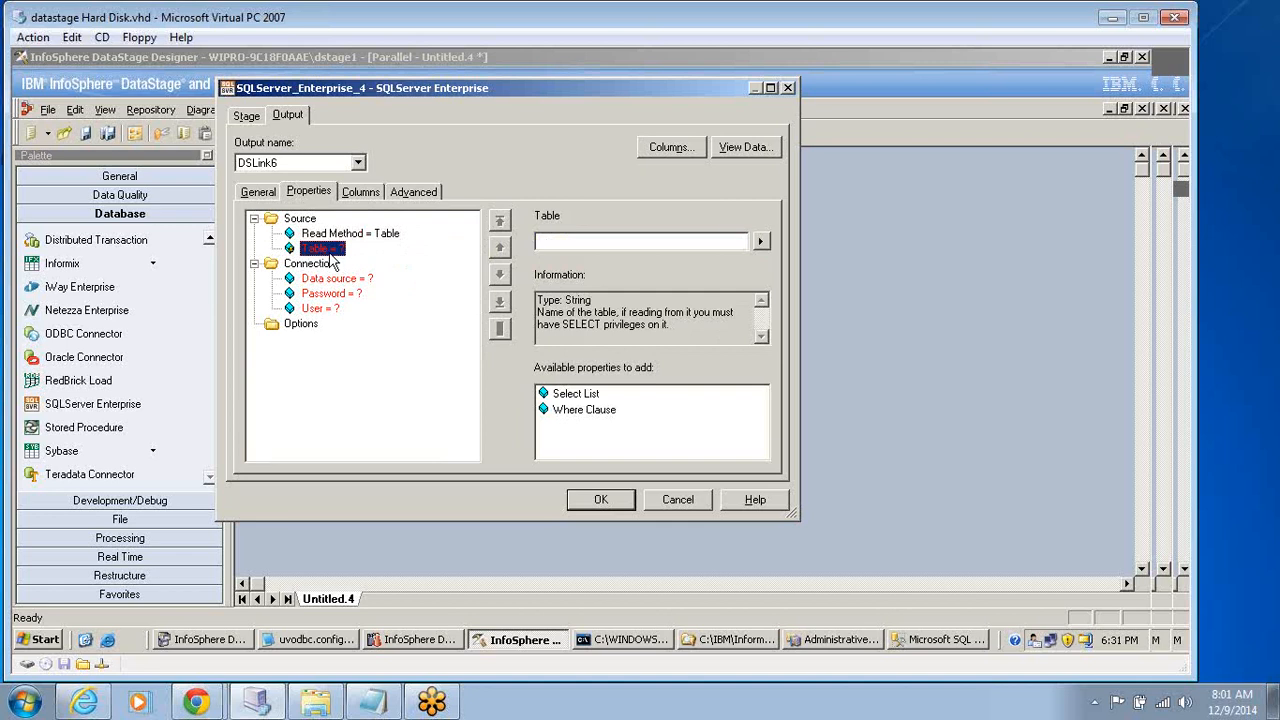
pyautogui.click(565, 240)
pyautogui.write('Ad')
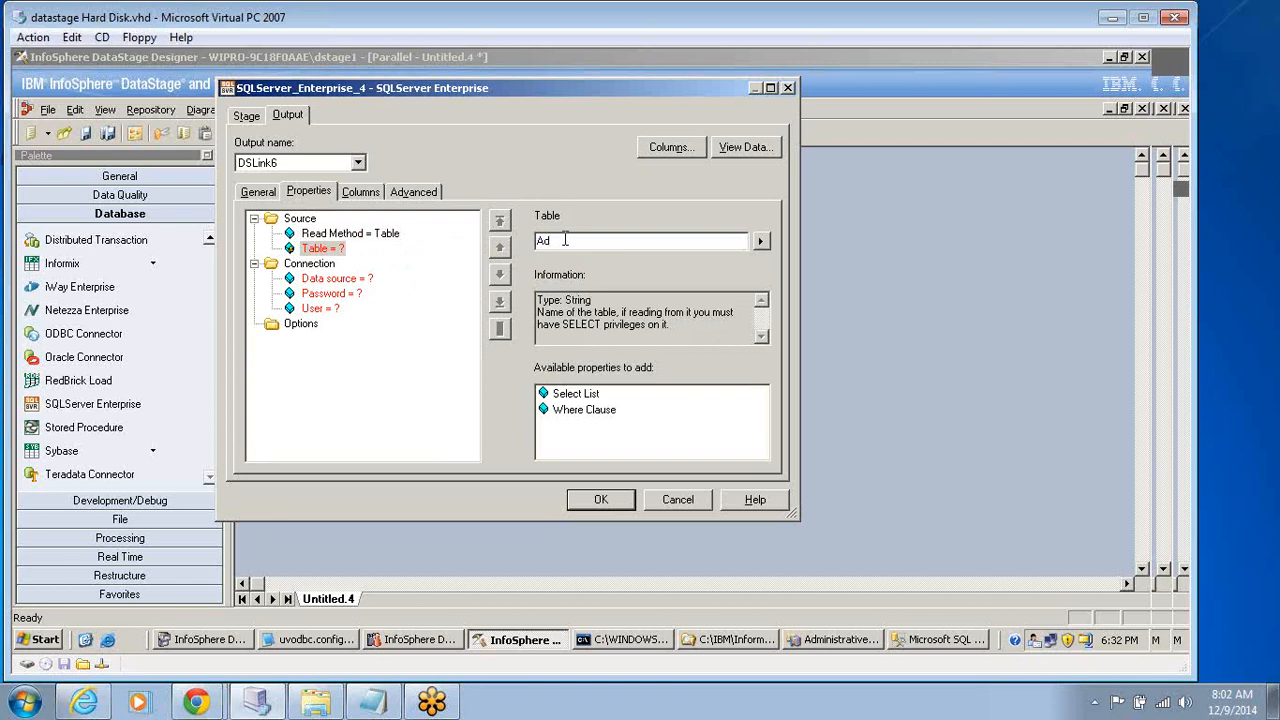
pyautogui.write('venturedbo.t2')
pyautogui.press('Return')
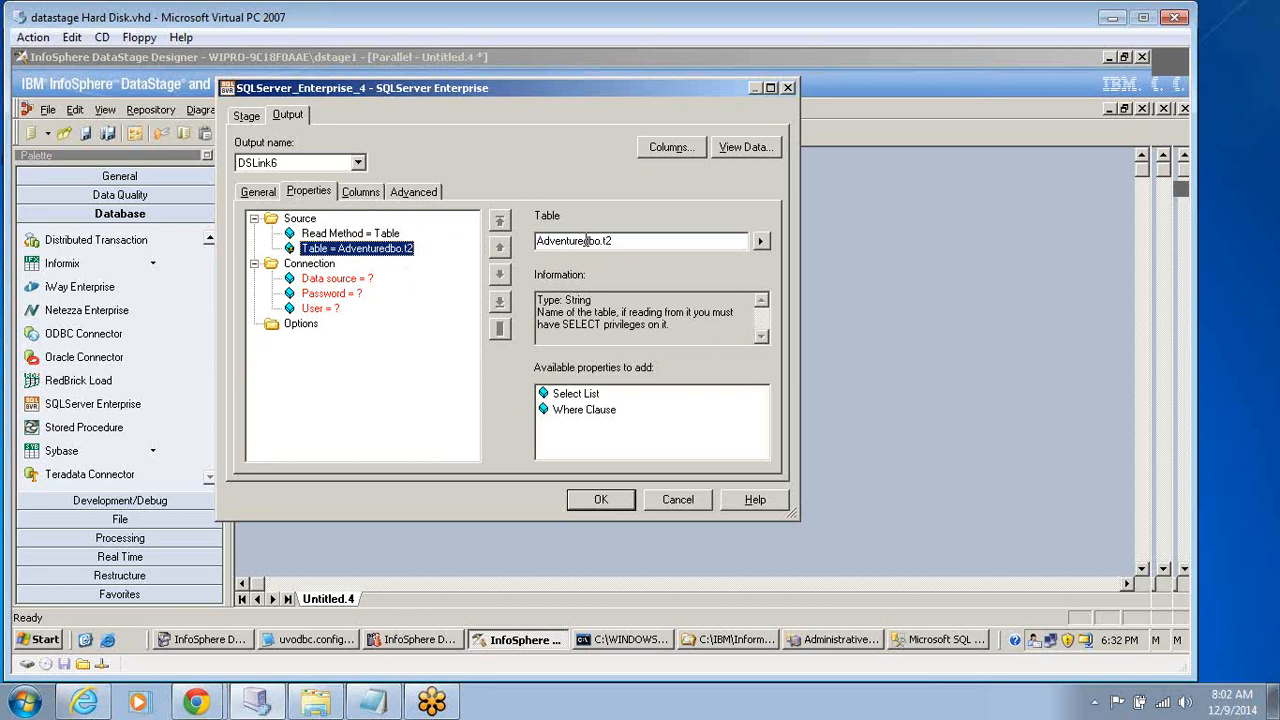
# Correct the source table name to AdventureWorks.dbo.t2.
pyautogui.click(585, 241)
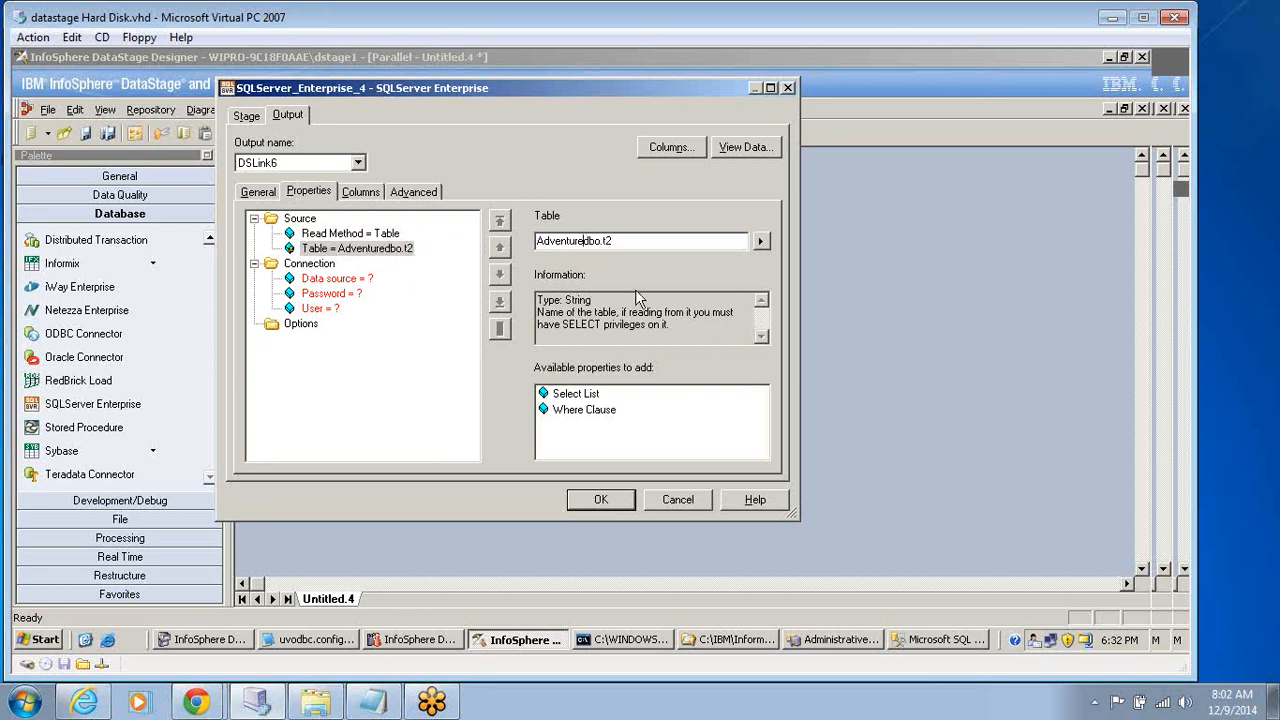
pyautogui.write('wORKS')
pyautogui.press('BackSpace')
pyautogui.press('BackSpace')
pyautogui.press('BackSpace')
pyautogui.press('BackSpace')
pyautogui.press('BackSpace')
pyautogui.write('Works.')
pyautogui.press('Return')
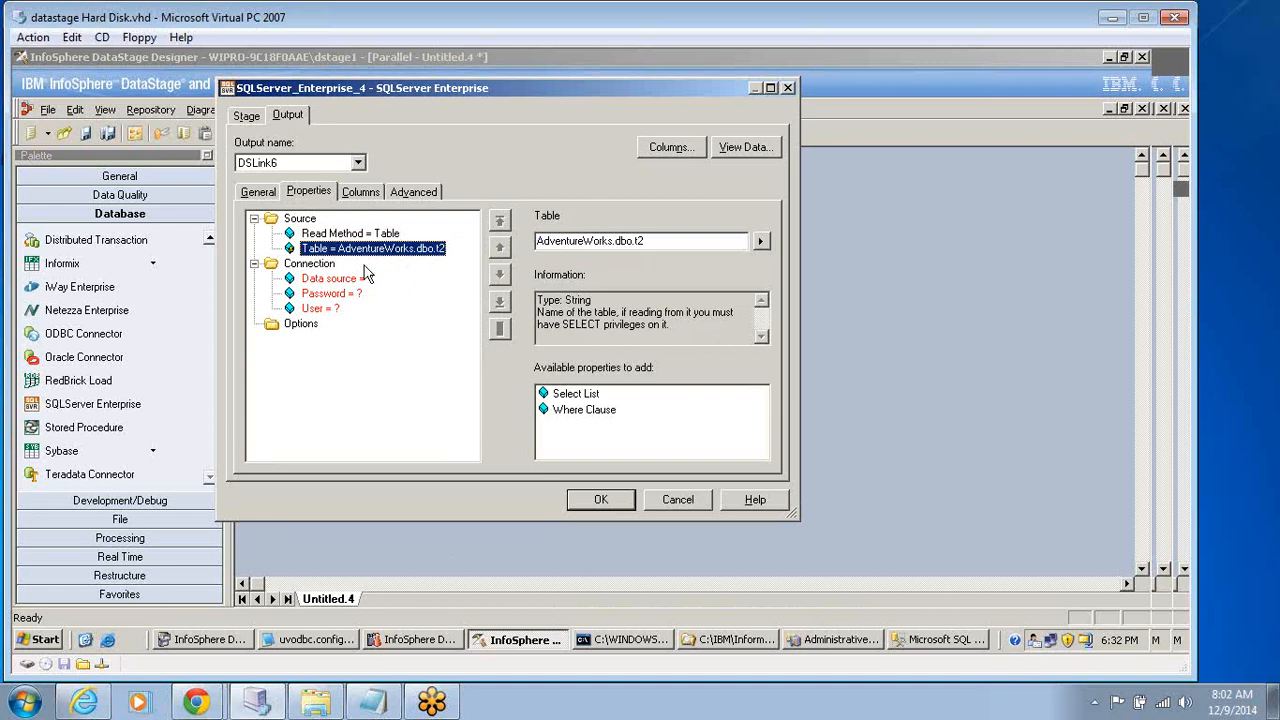
# Set the connection's User property to Admininstrator.
pyautogui.click(331, 310)
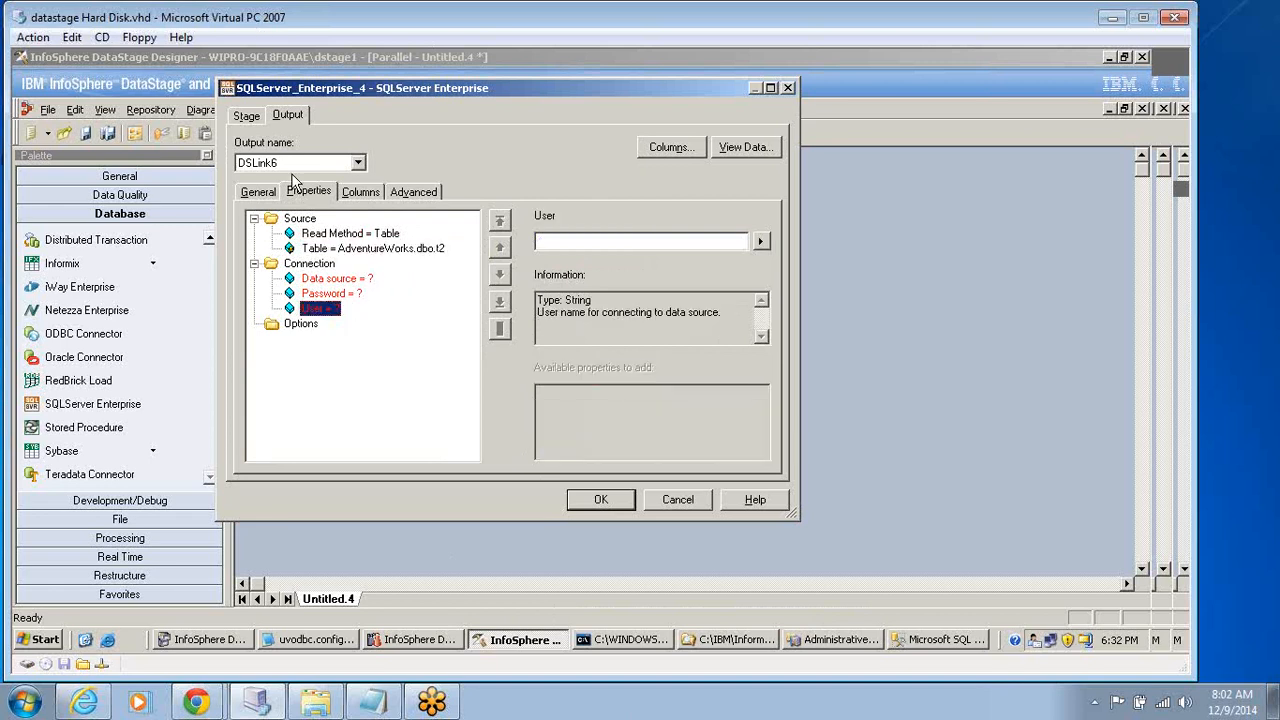
pyautogui.moveTo(396, 712)
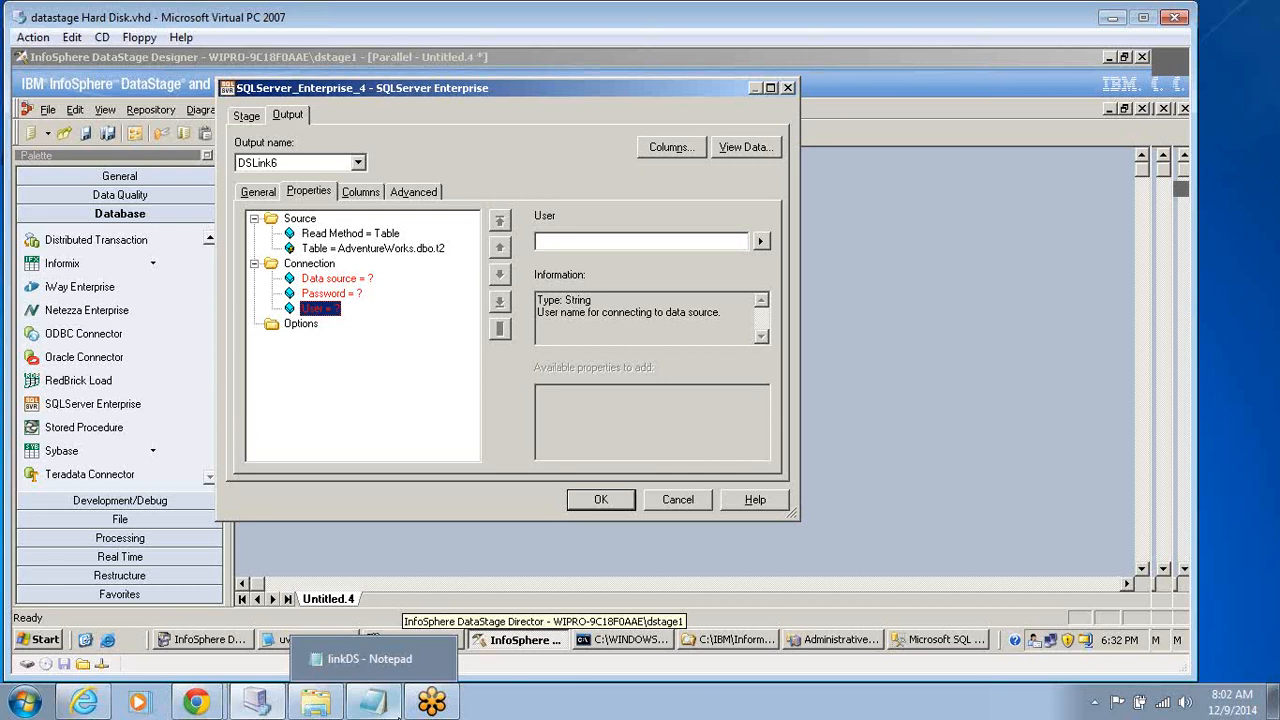
pyautogui.write('d')
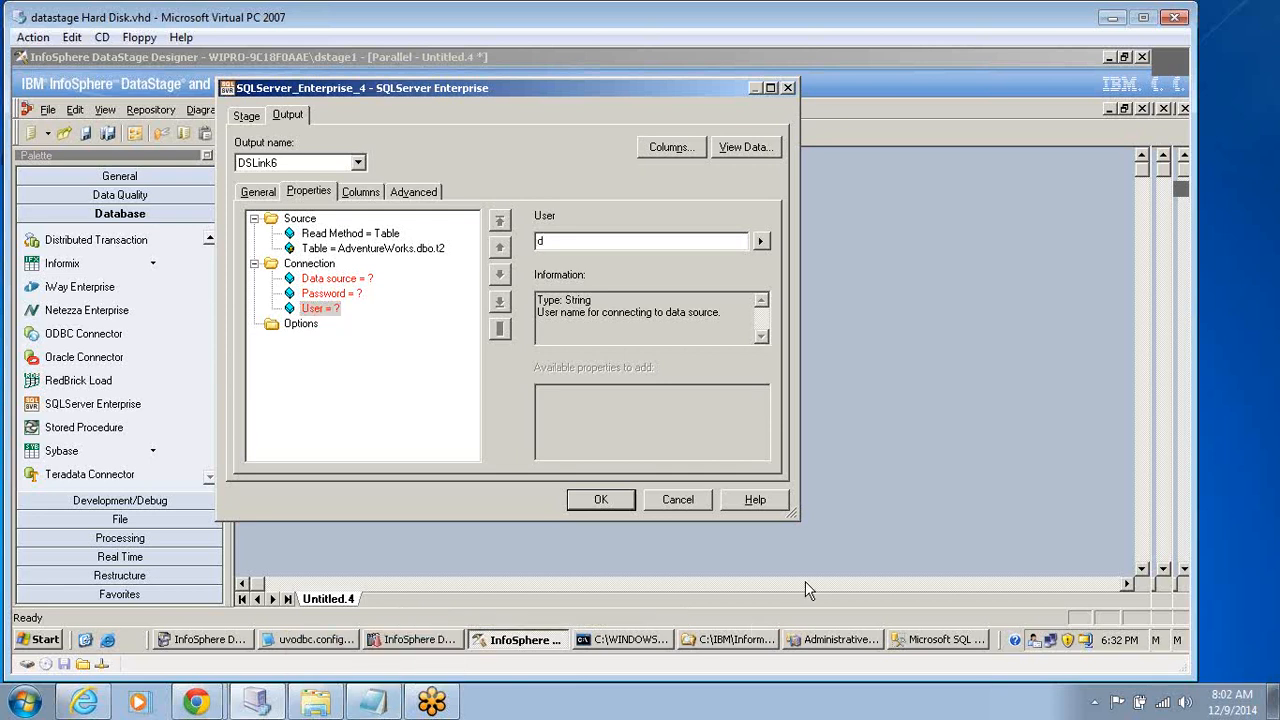
pyautogui.press('BackSpace')
pyautogui.write('Admininstrator')
# Enter the account password in the connection's Password property.
pyautogui.click(350, 295)
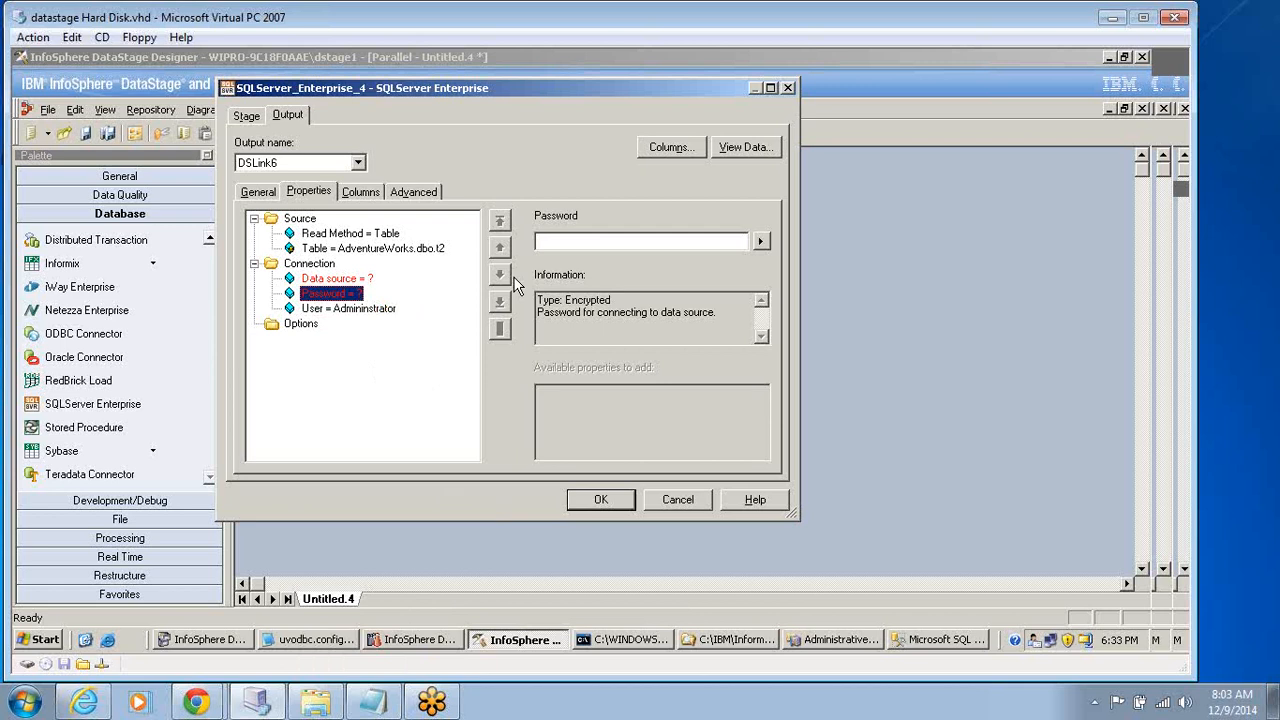
pyautogui.click(578, 243)
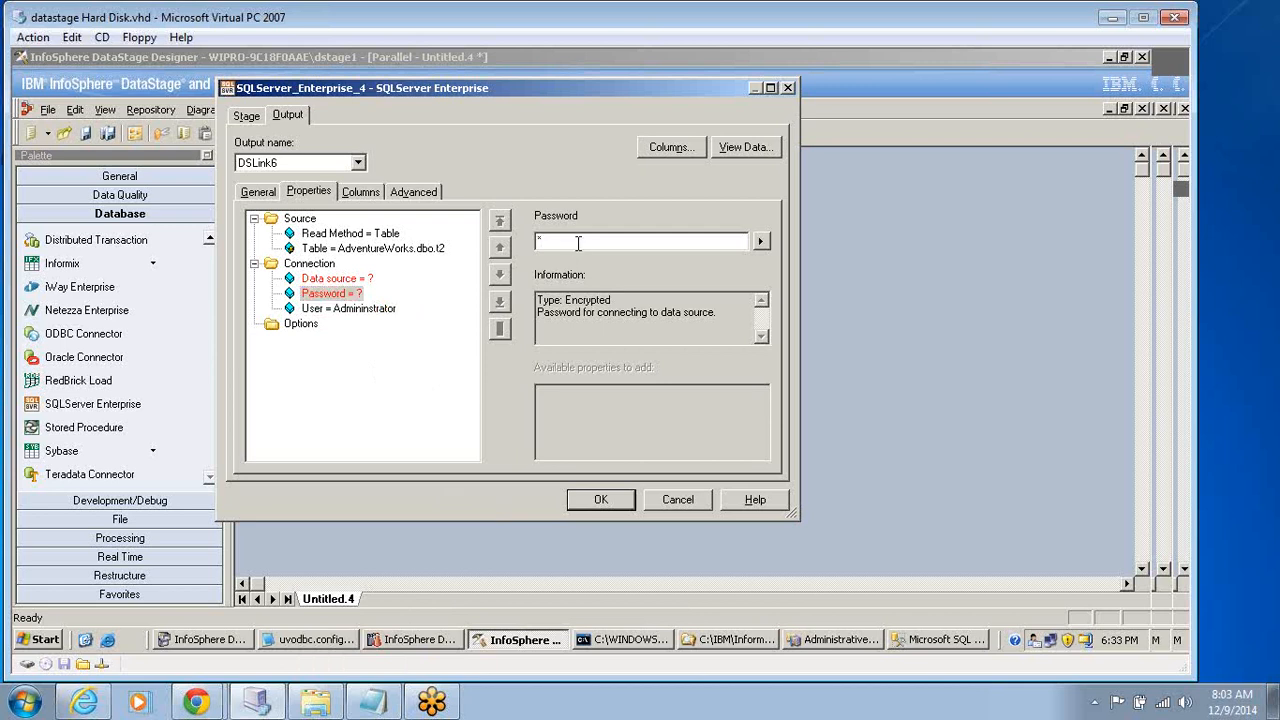
pyautogui.write('*******')
# Set the connection's Data source property to sql_server.
pyautogui.click(370, 284)
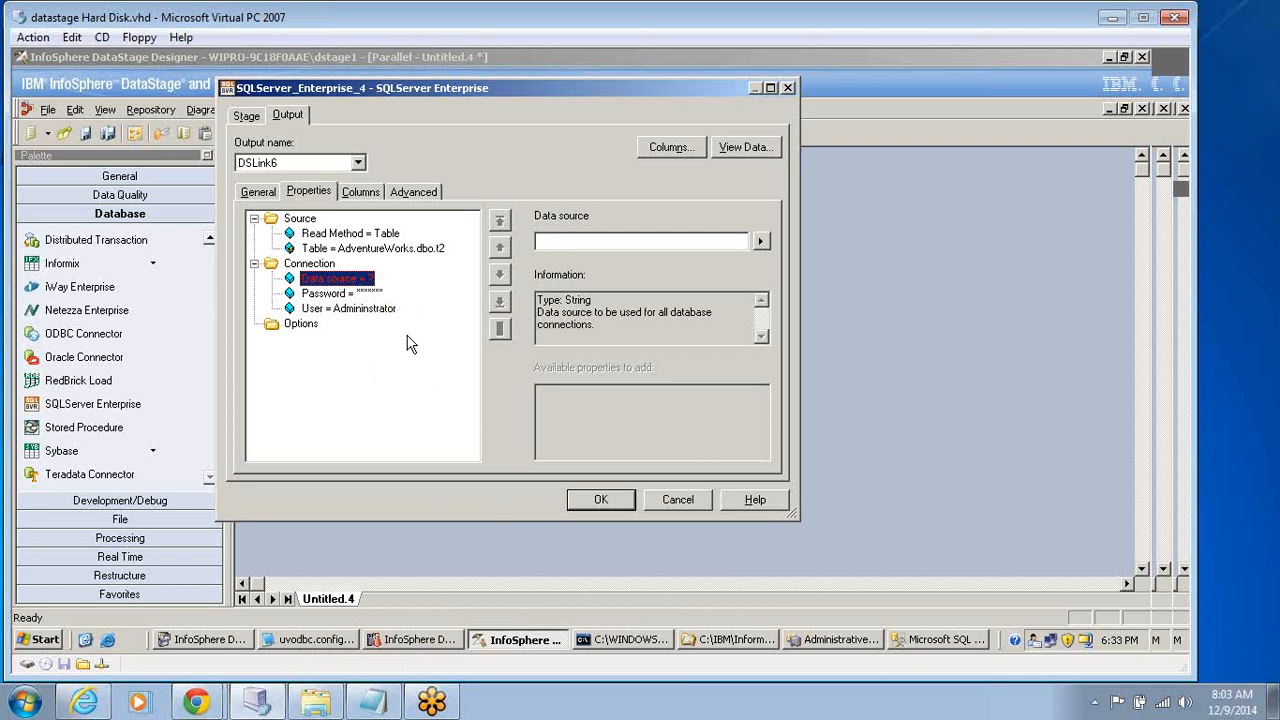
pyautogui.click(331, 294)
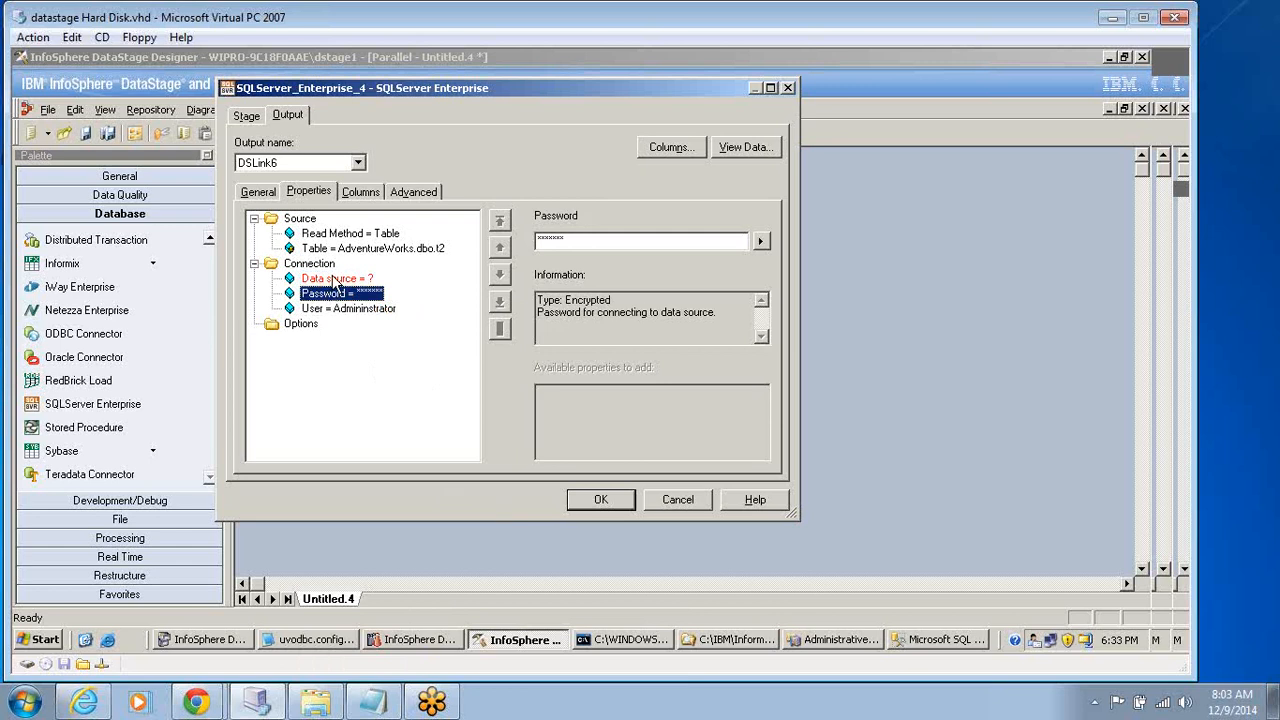
pyautogui.click(335, 280)
pyautogui.click(760, 241)
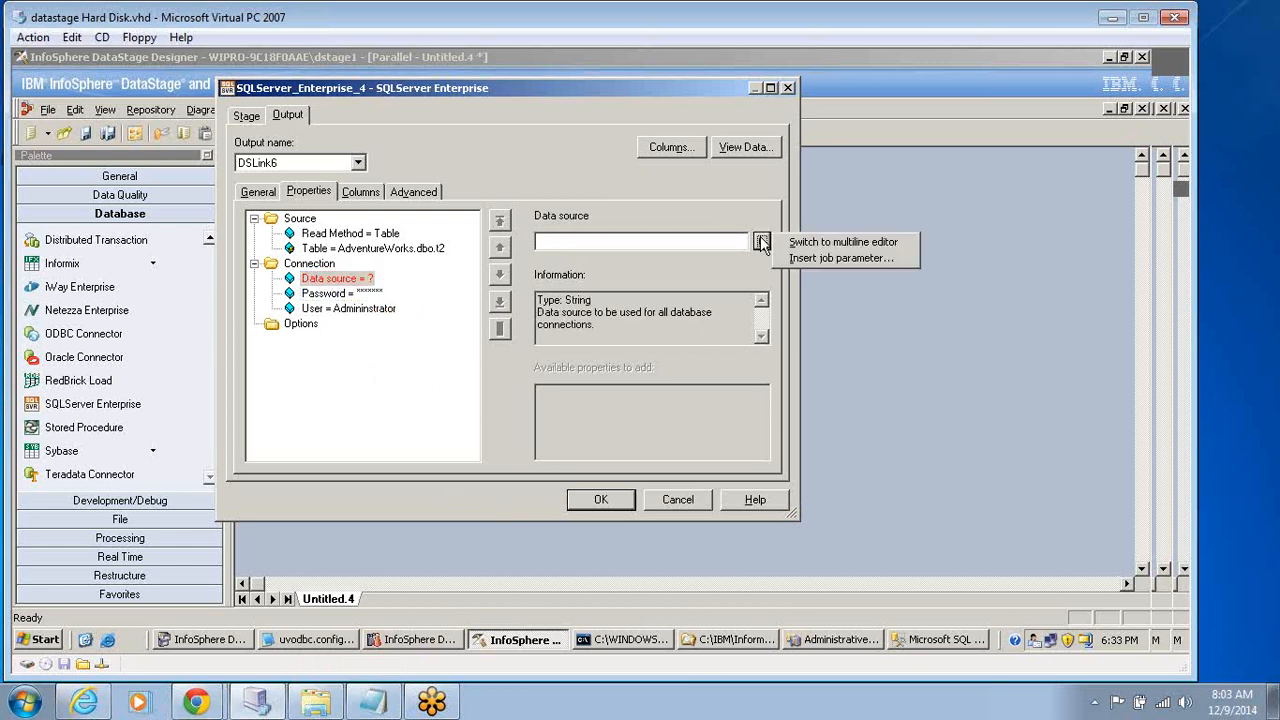
pyautogui.click(565, 241)
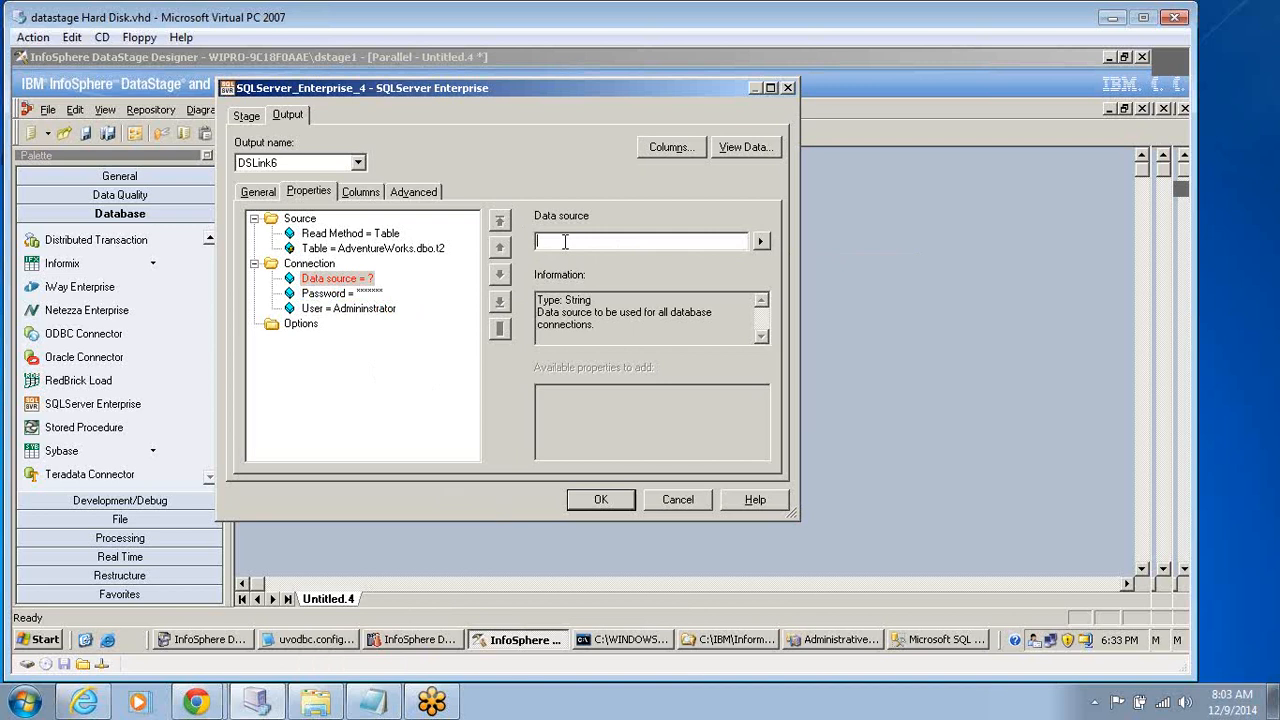
pyautogui.write('sql_server')
# Delete the column definitions c1 and c2 from the stage's output link.
pyautogui.click(361, 196)
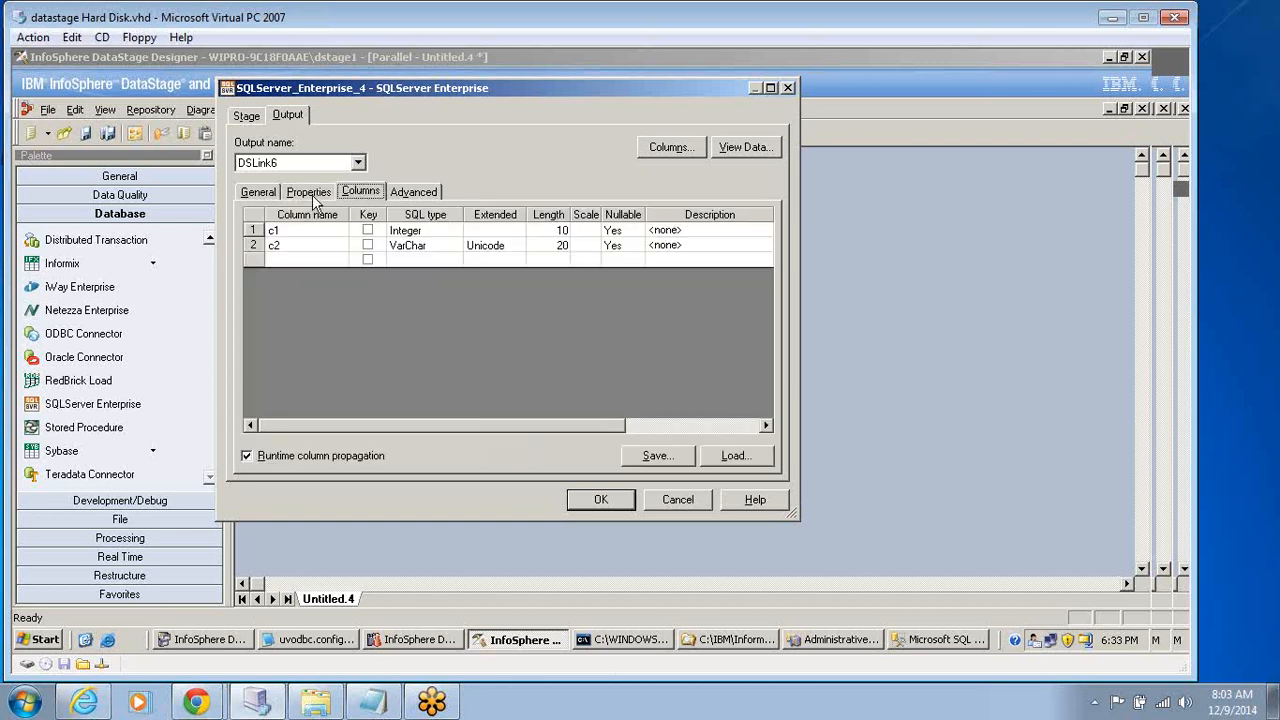
pyautogui.click(313, 194)
pyautogui.click(363, 195)
pyautogui.click(271, 232)
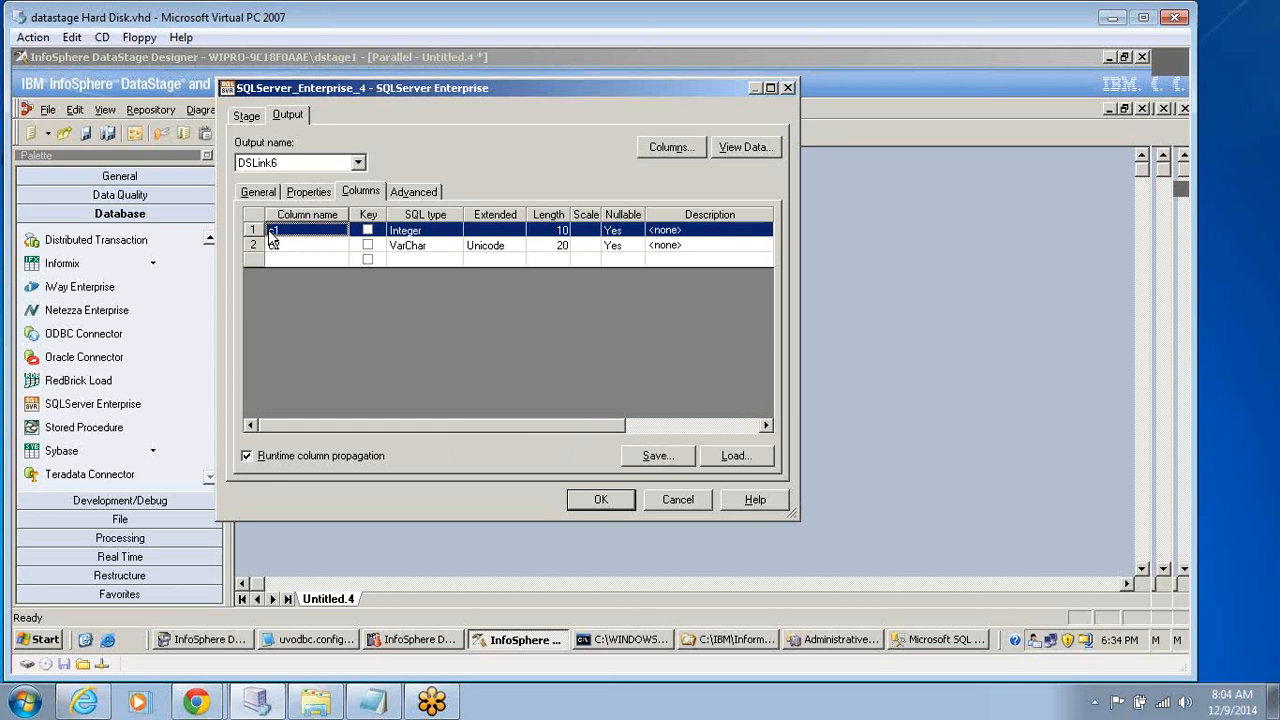
pyautogui.press('Delete')
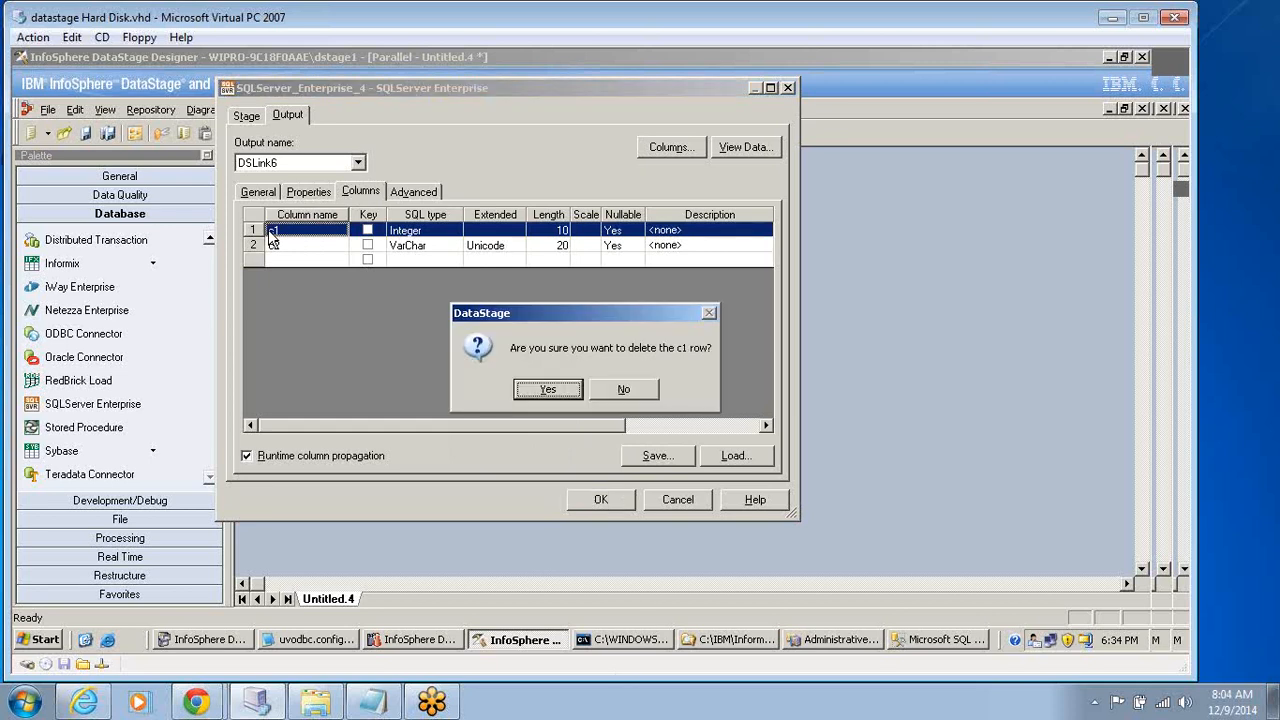
pyautogui.press('Return')
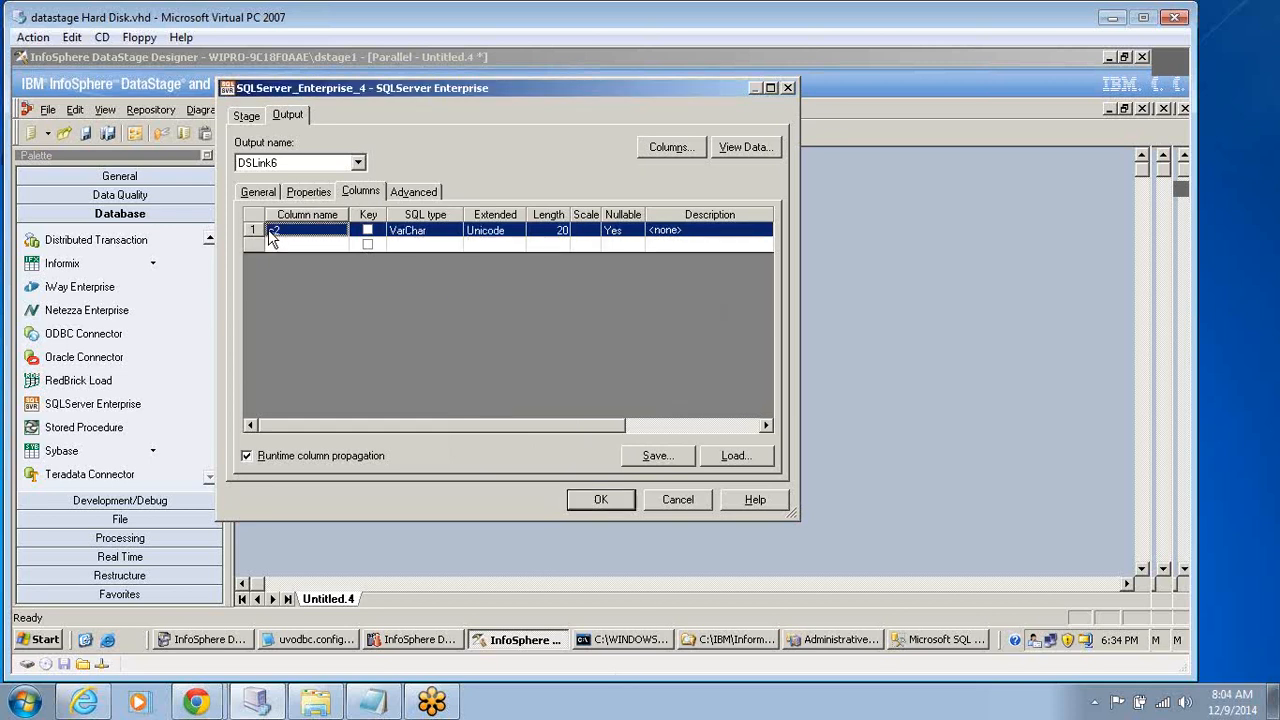
pyautogui.press('Delete')
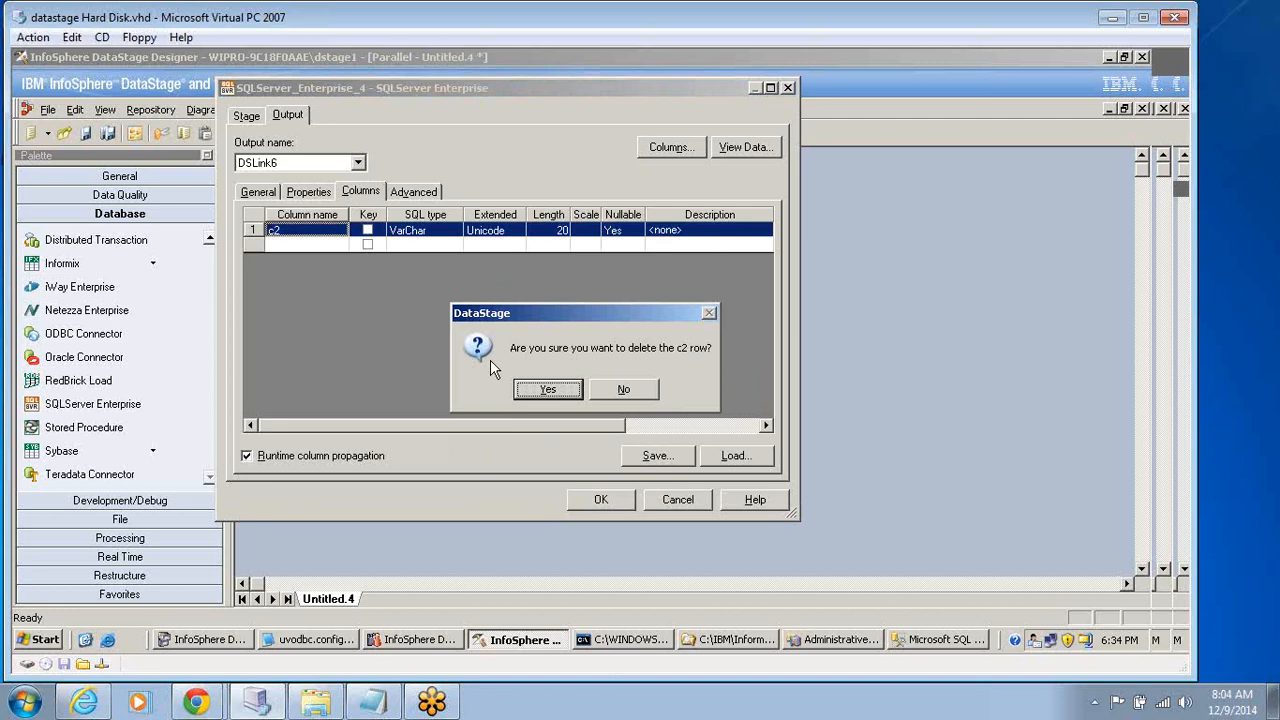
pyautogui.click(528, 390)
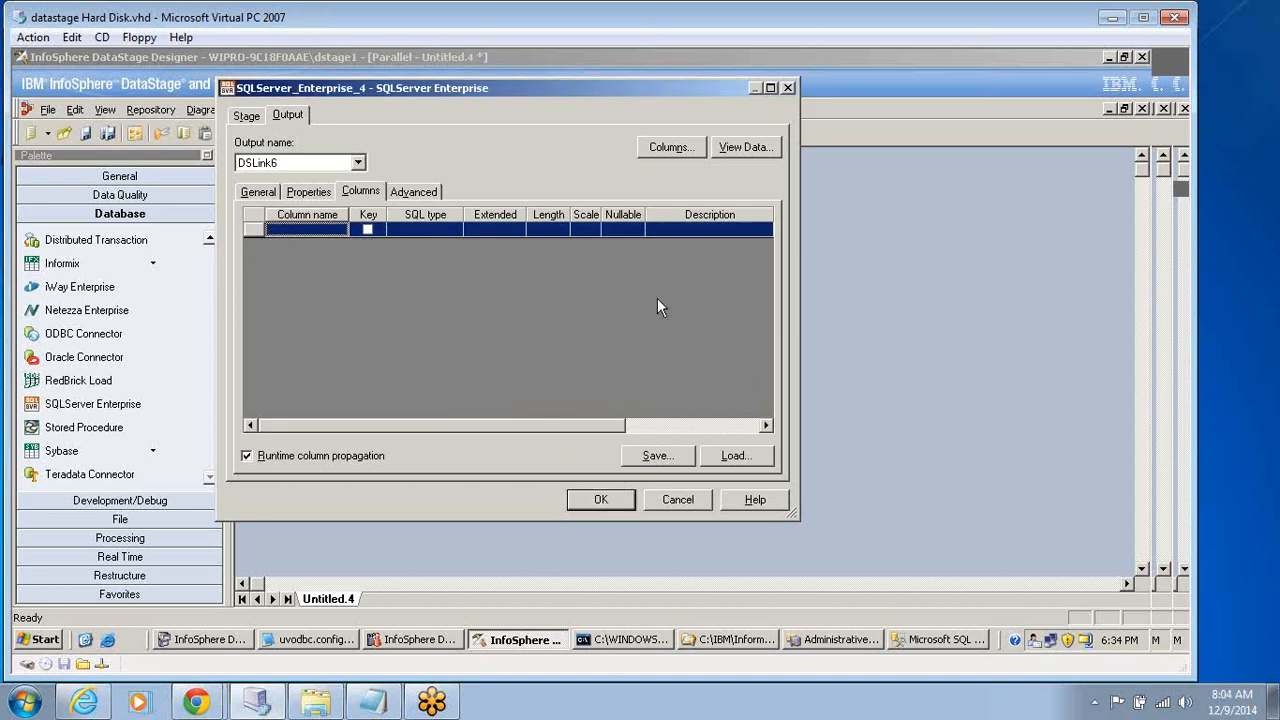
# View the data on the stage's output link and accept the stage settings.
pyautogui.click(743, 148)
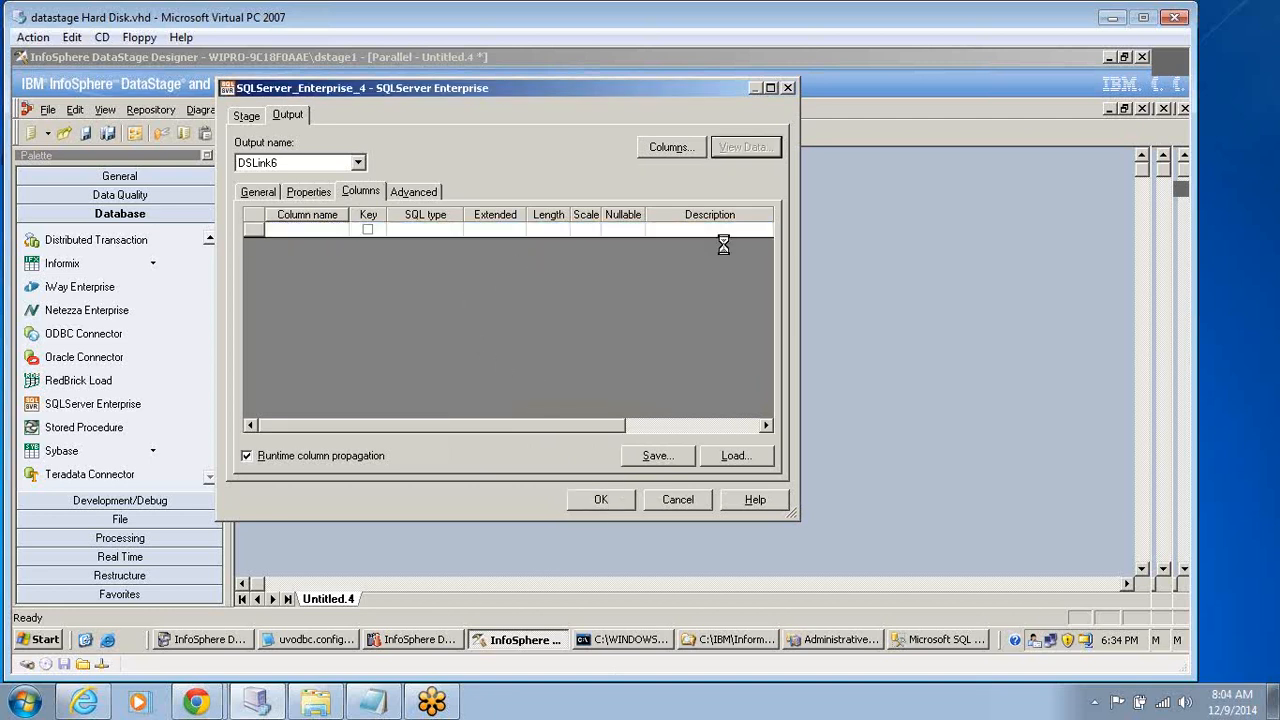
pyautogui.click(731, 301)
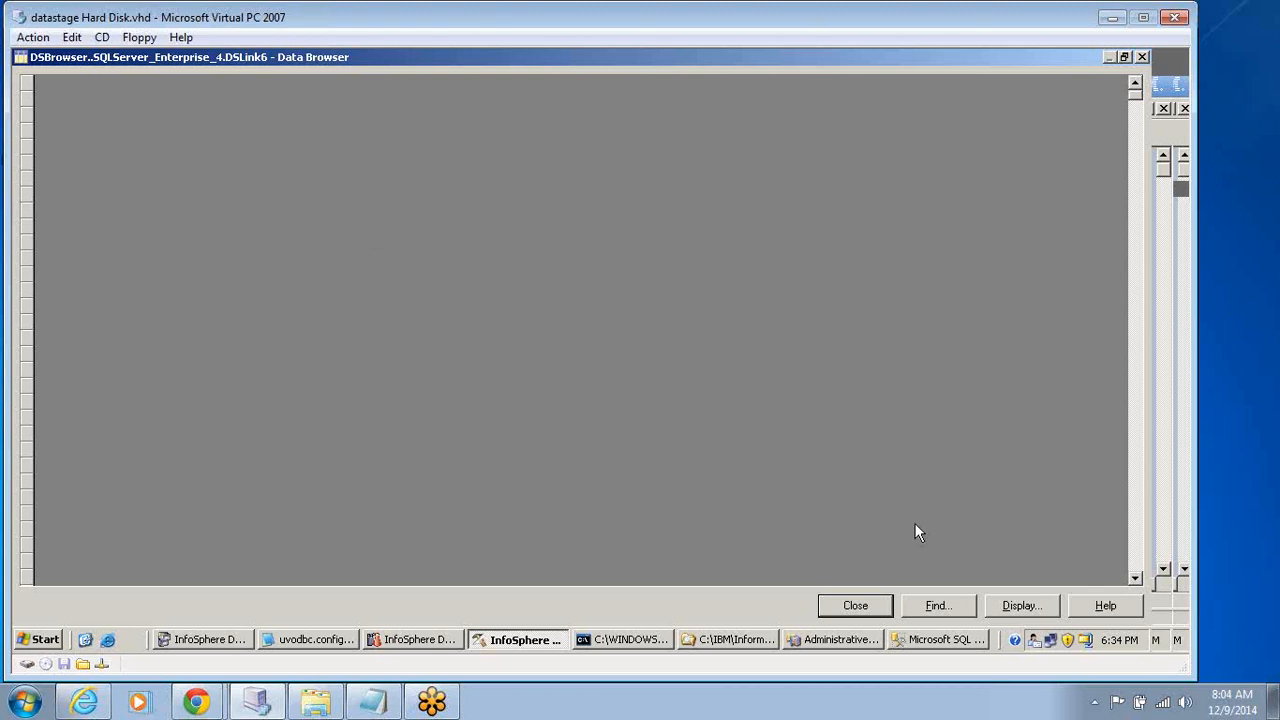
pyautogui.click(855, 606)
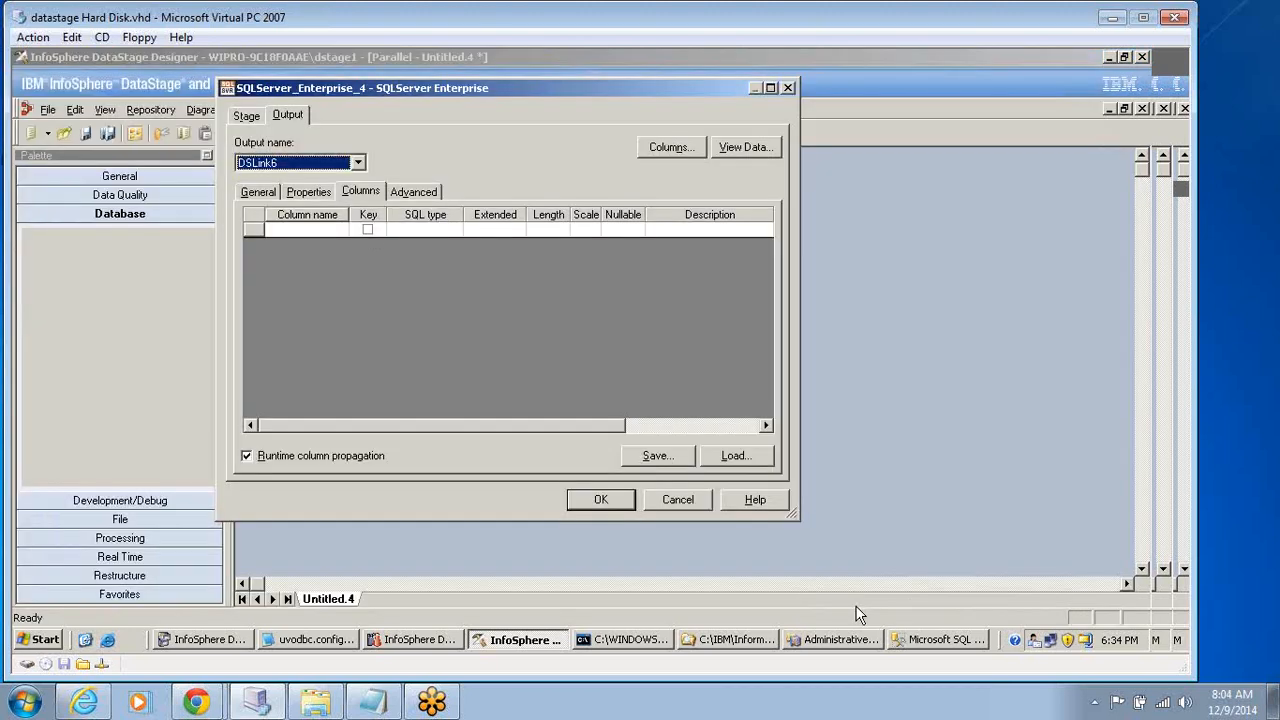
pyautogui.click(249, 116)
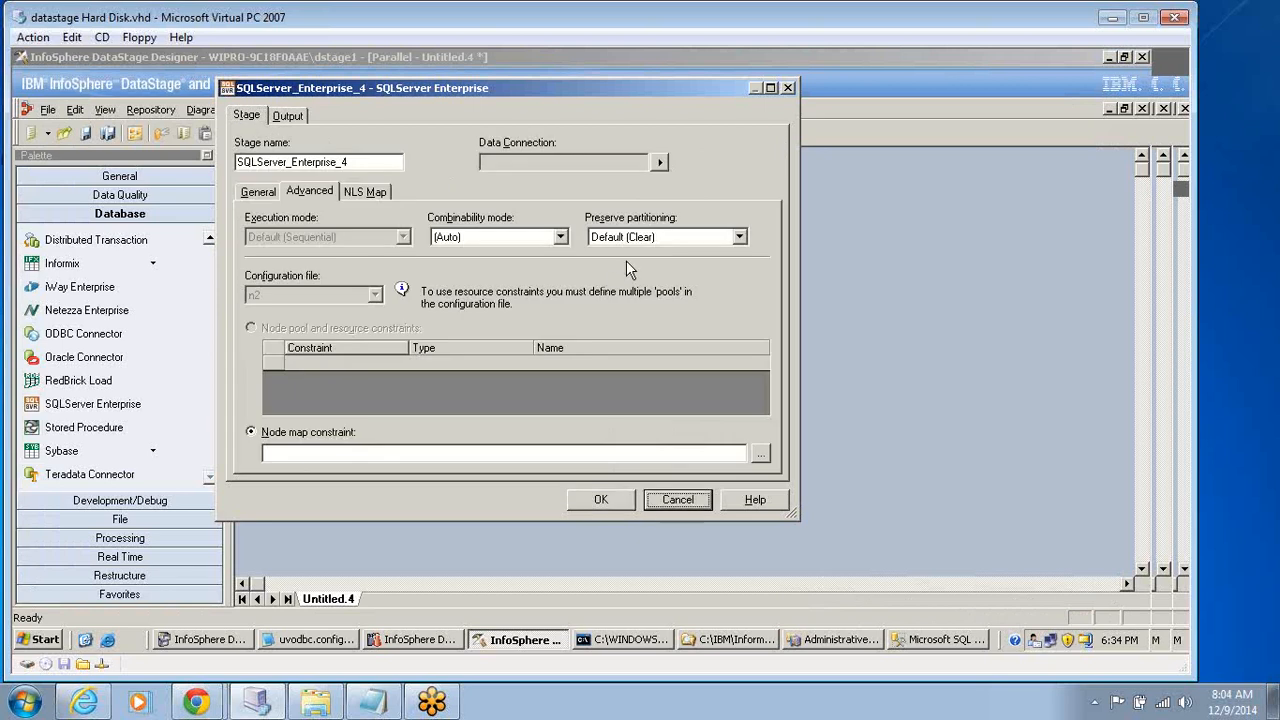
pyautogui.click(613, 500)
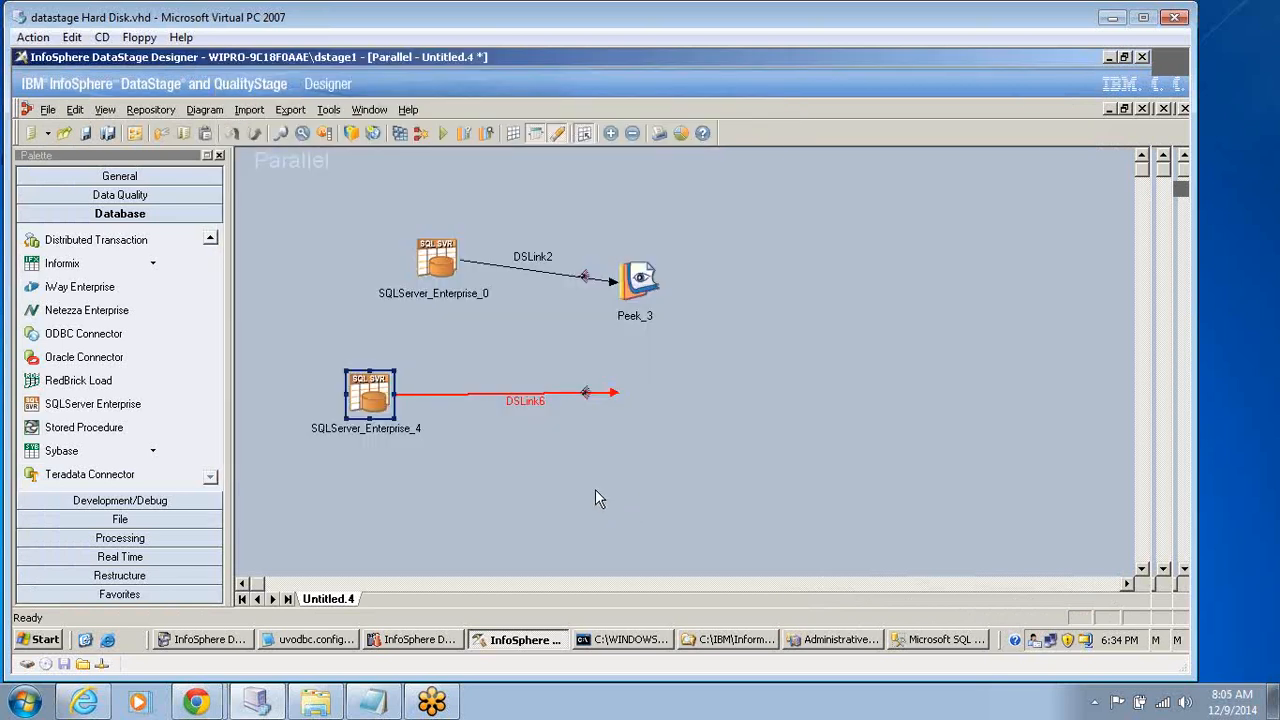
# Look up the test table in SQL Server Management Studio and set the SQLServer_Enterprise_4 source table to AdventureWorks.dbo.test.
pyautogui.doubleClick(372, 394)
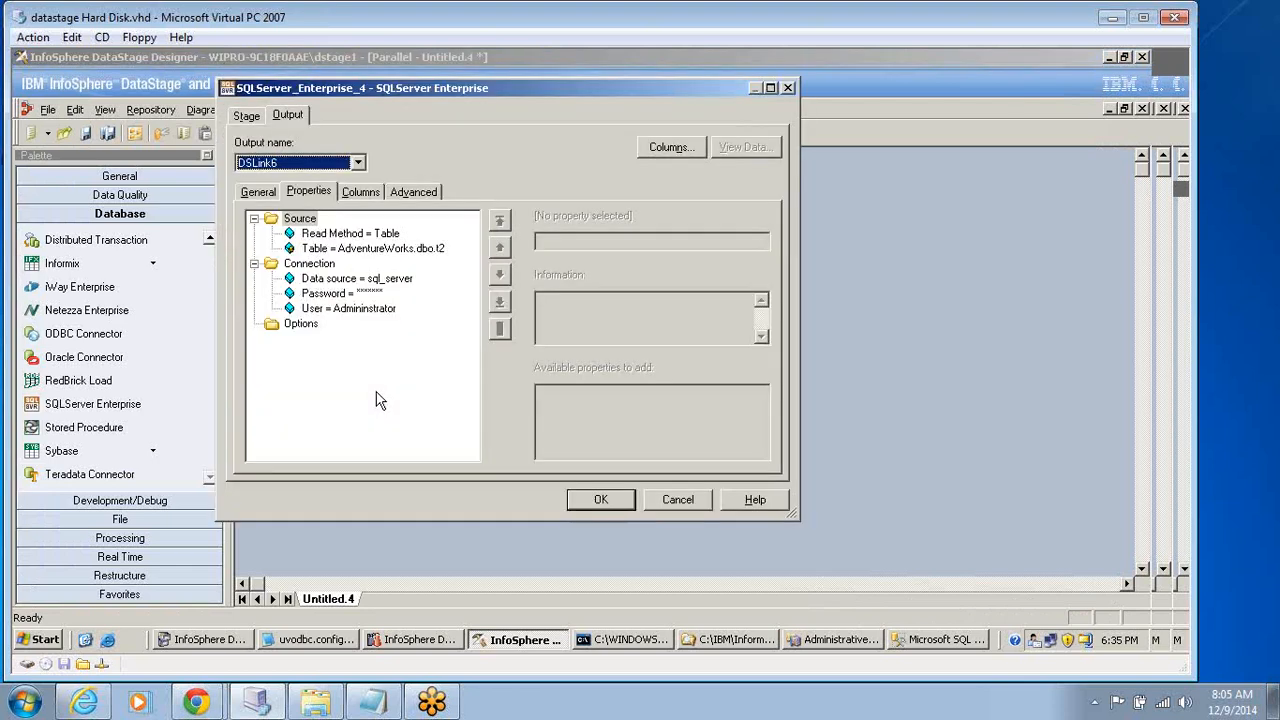
pyautogui.click(372, 248)
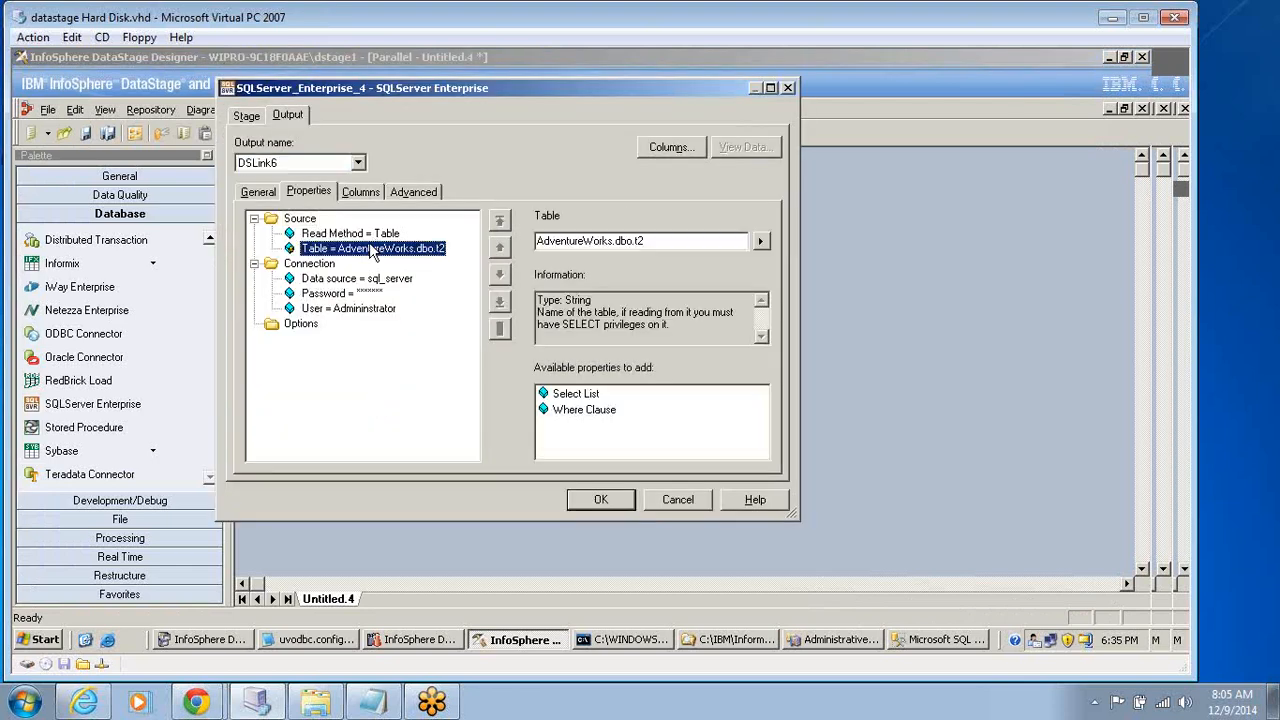
pyautogui.click(945, 640)
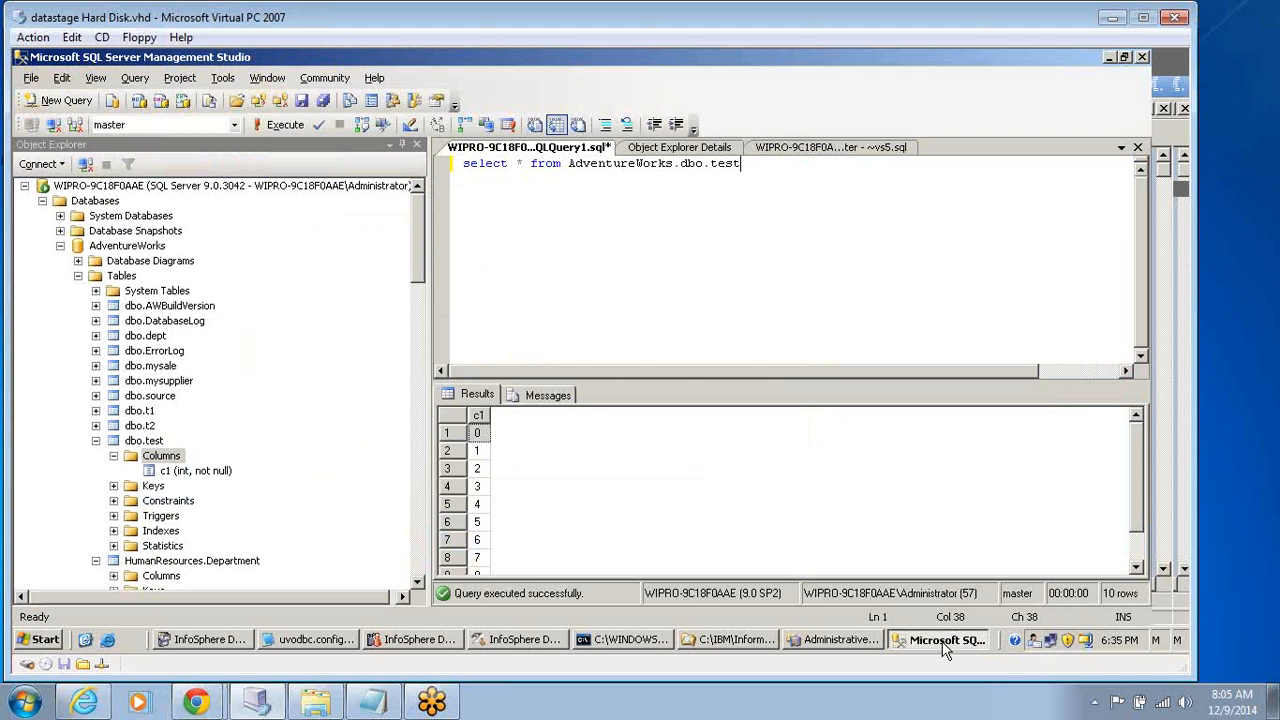
pyautogui.click(515, 643)
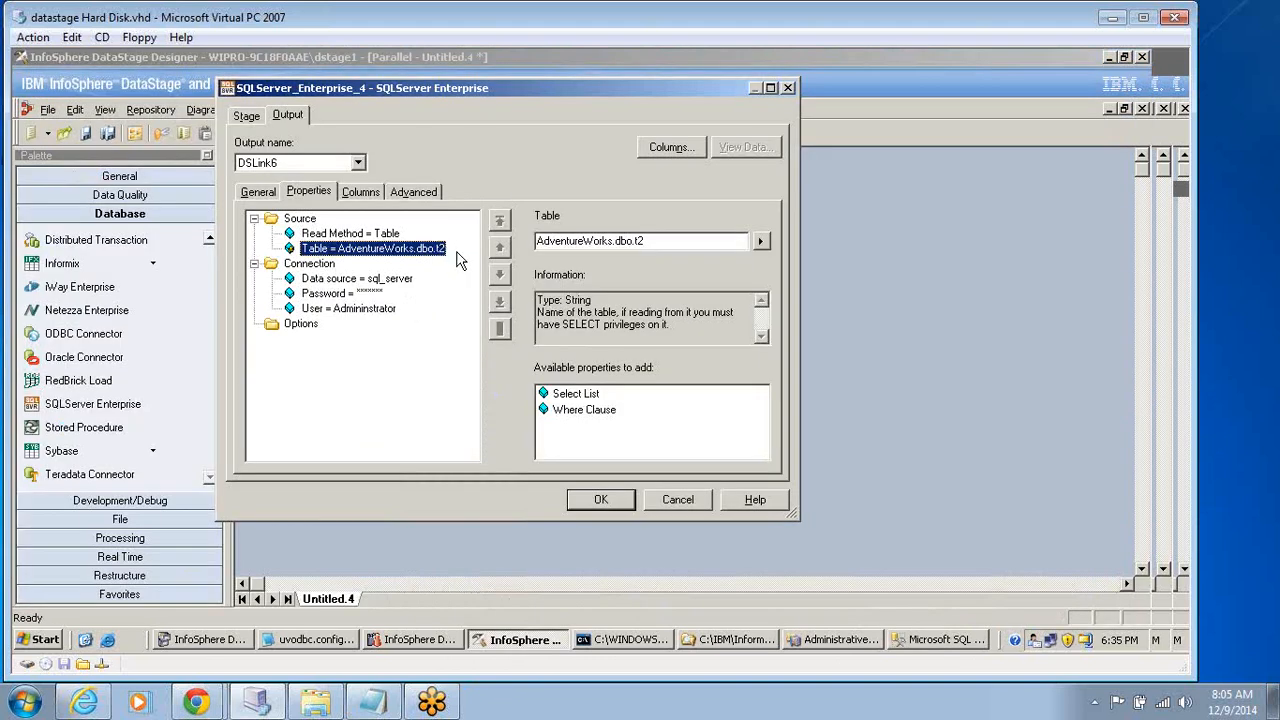
pyautogui.click(657, 242)
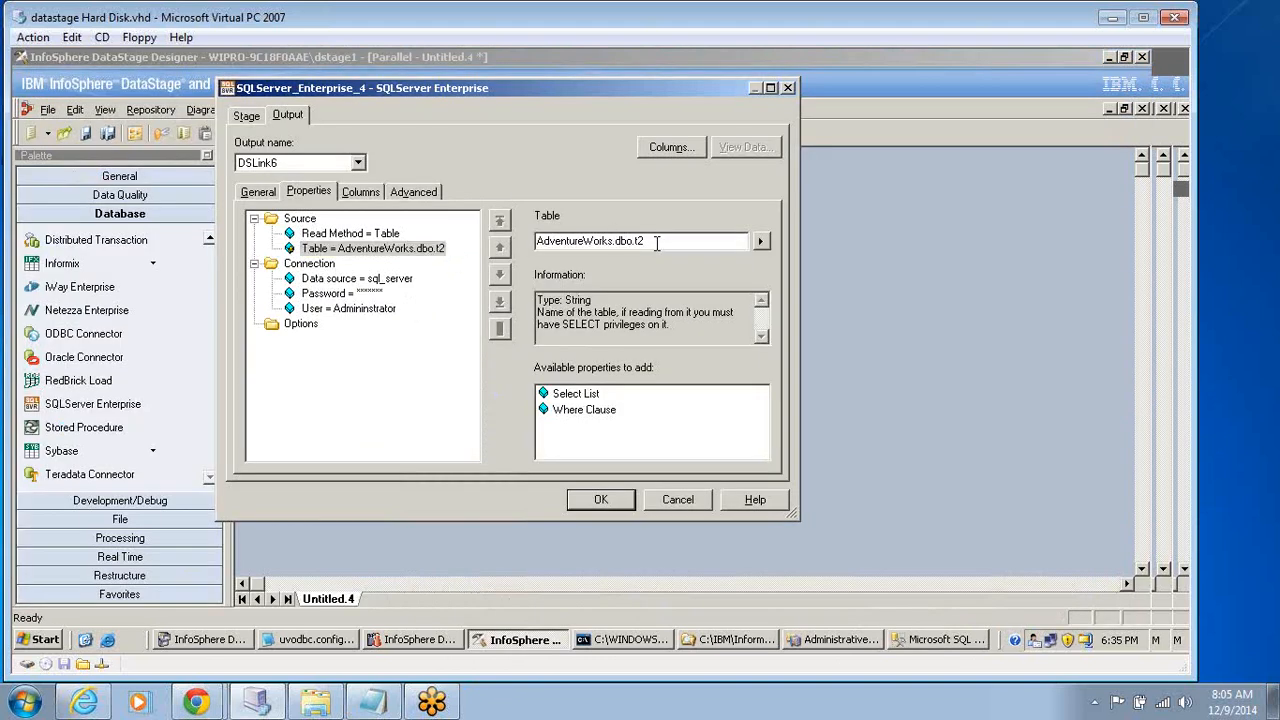
pyautogui.press('BackSpace')
pyautogui.write('est')
pyautogui.click(322, 264)
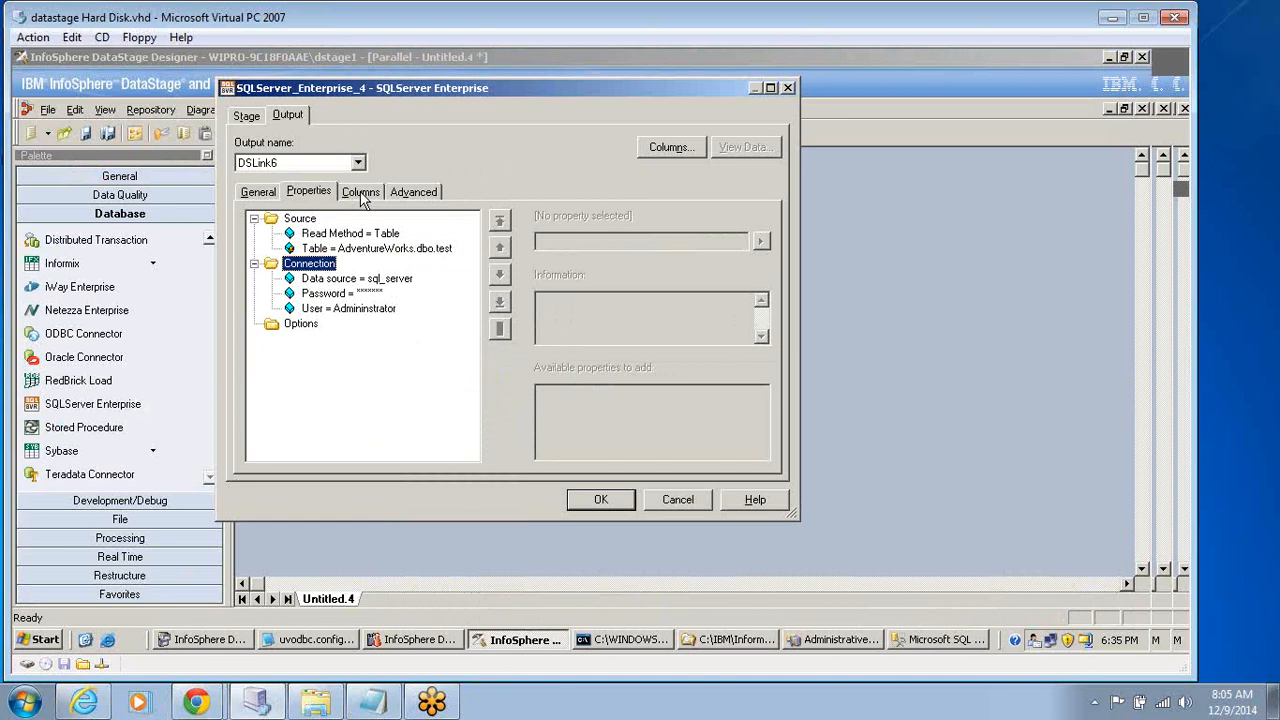
pyautogui.click(598, 500)
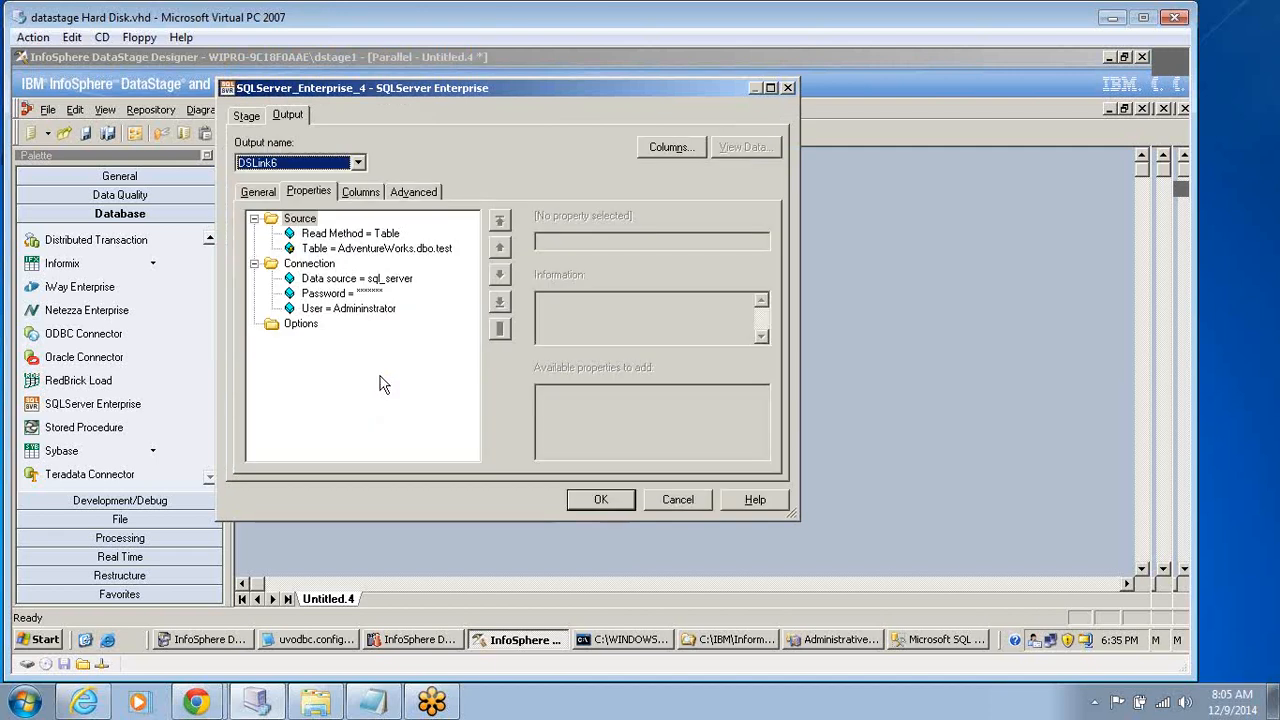
pyautogui.click(362, 192)
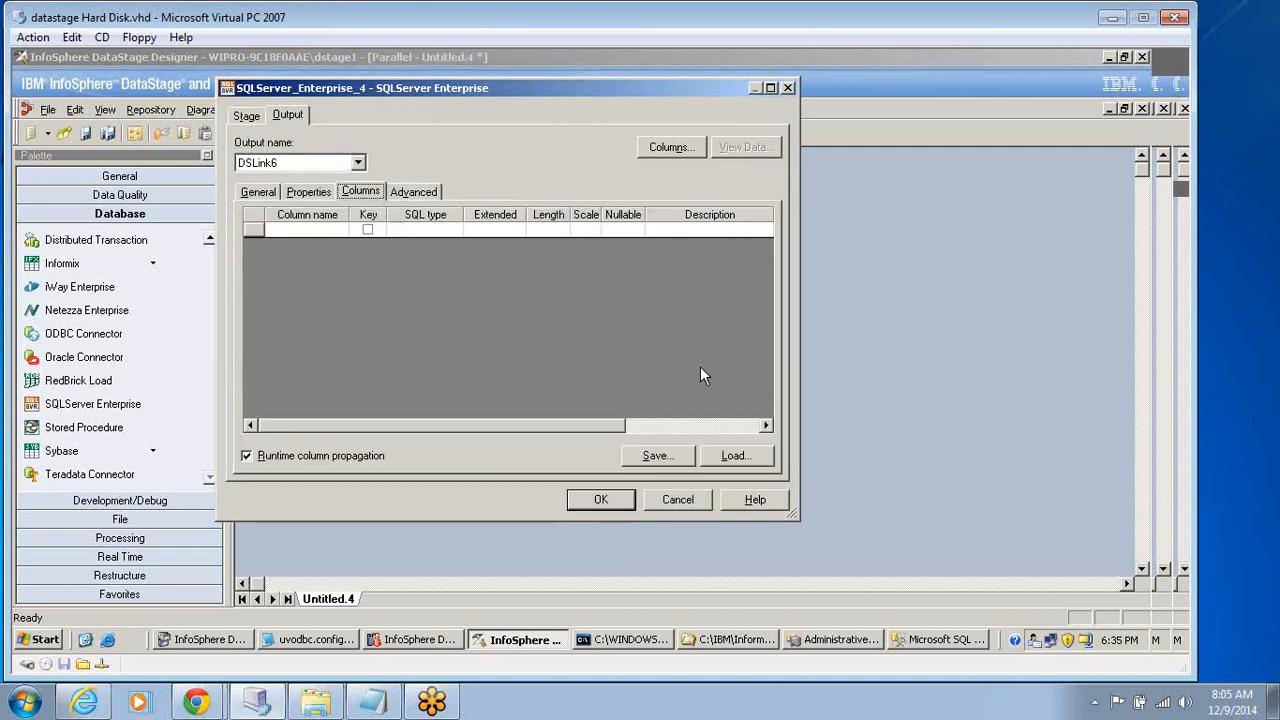
pyautogui.click(737, 453)
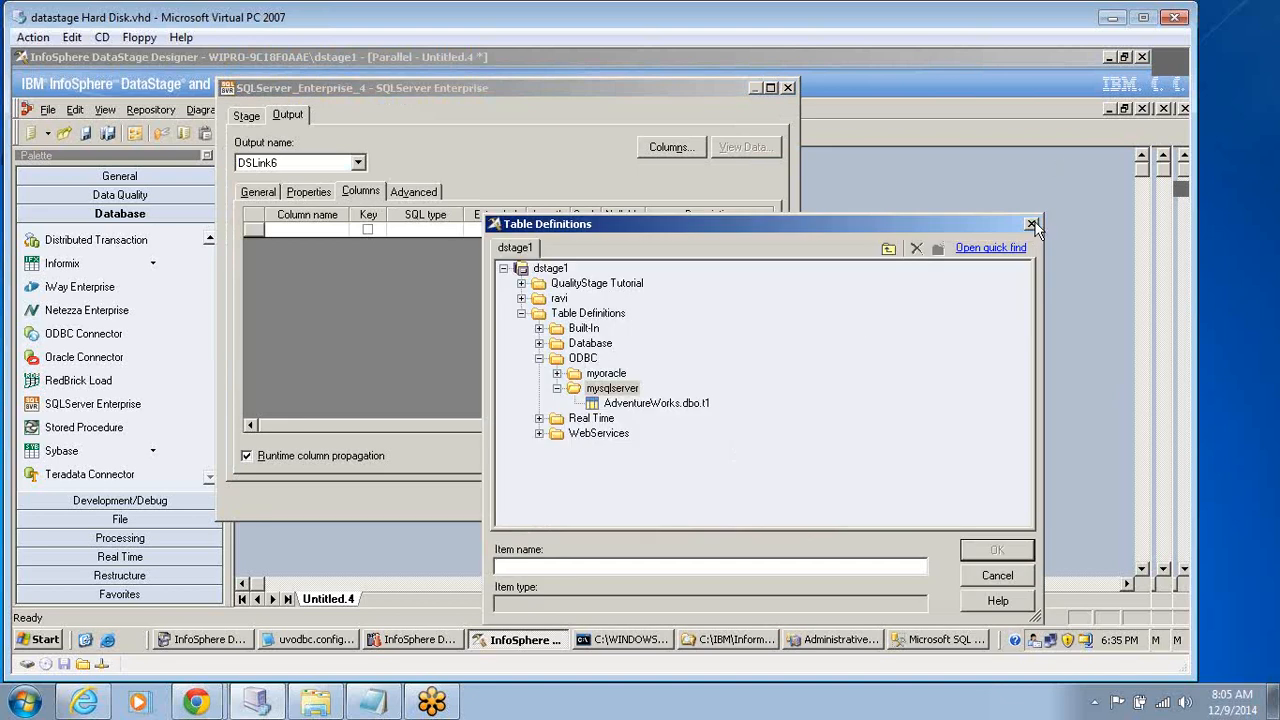
pyautogui.click(1032, 224)
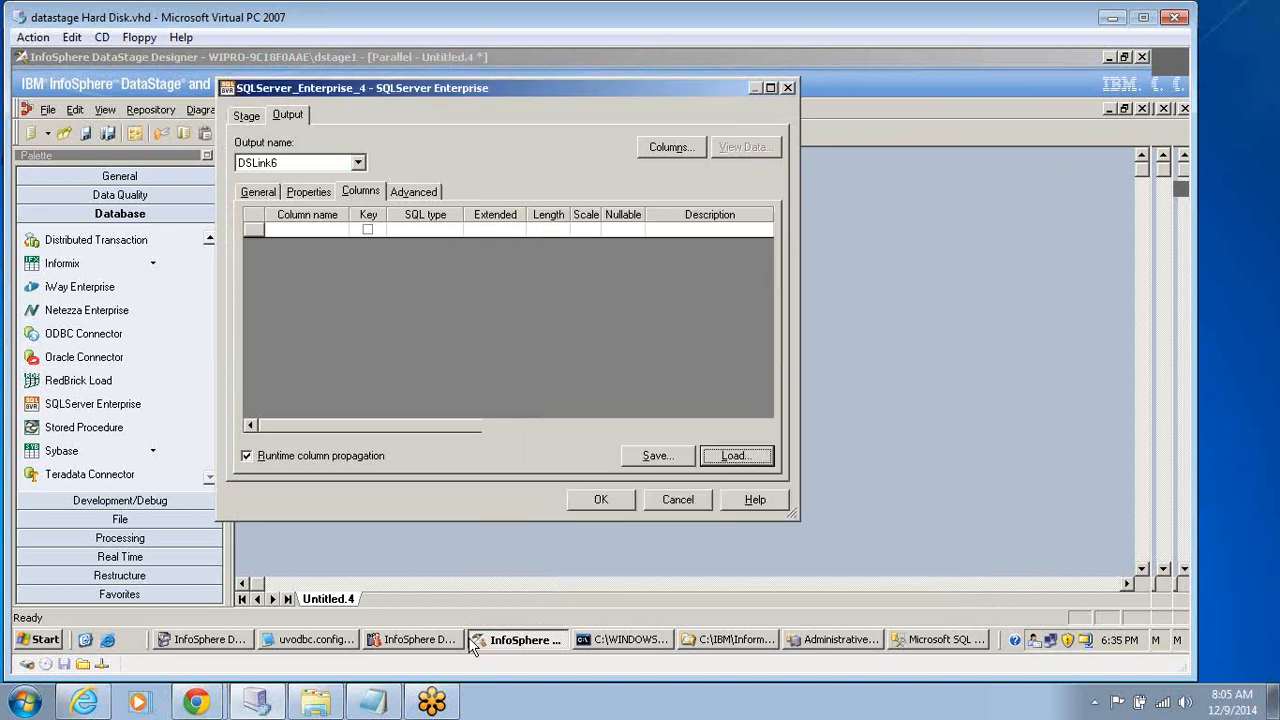
pyautogui.click(676, 499)
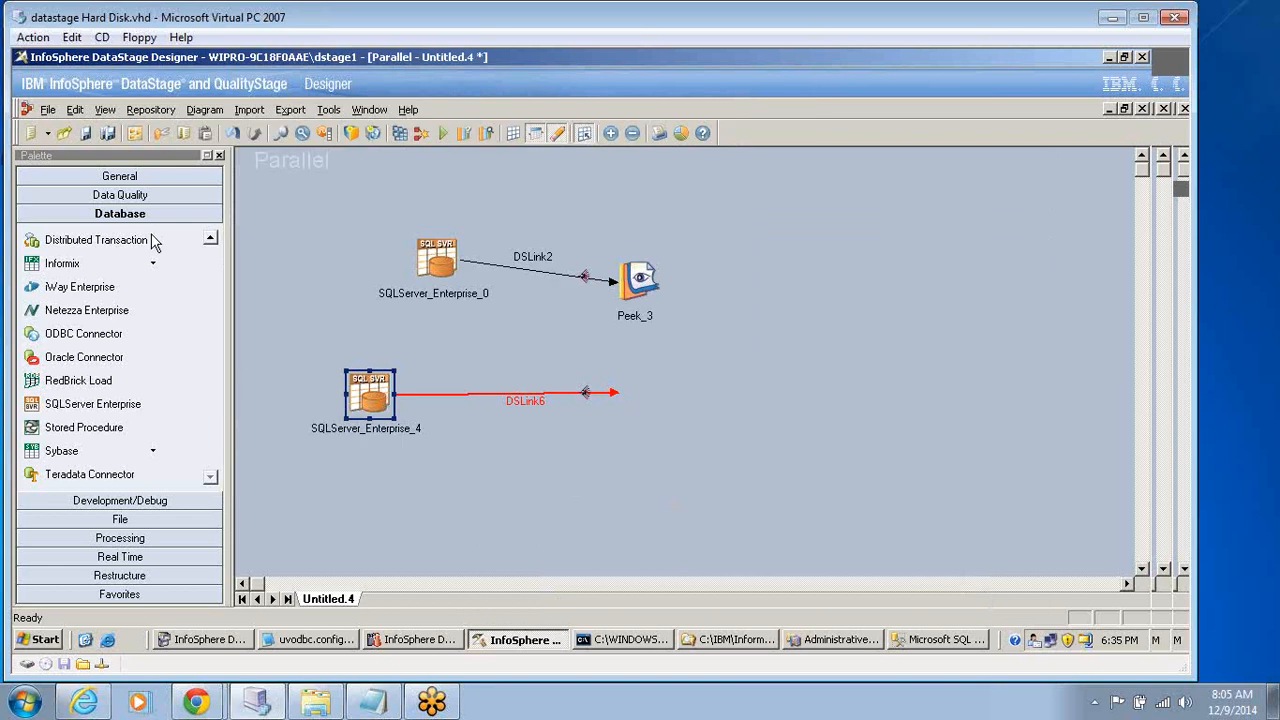
# Add a Peek stage at the open end of DSLink6.
pyautogui.click(133, 501)
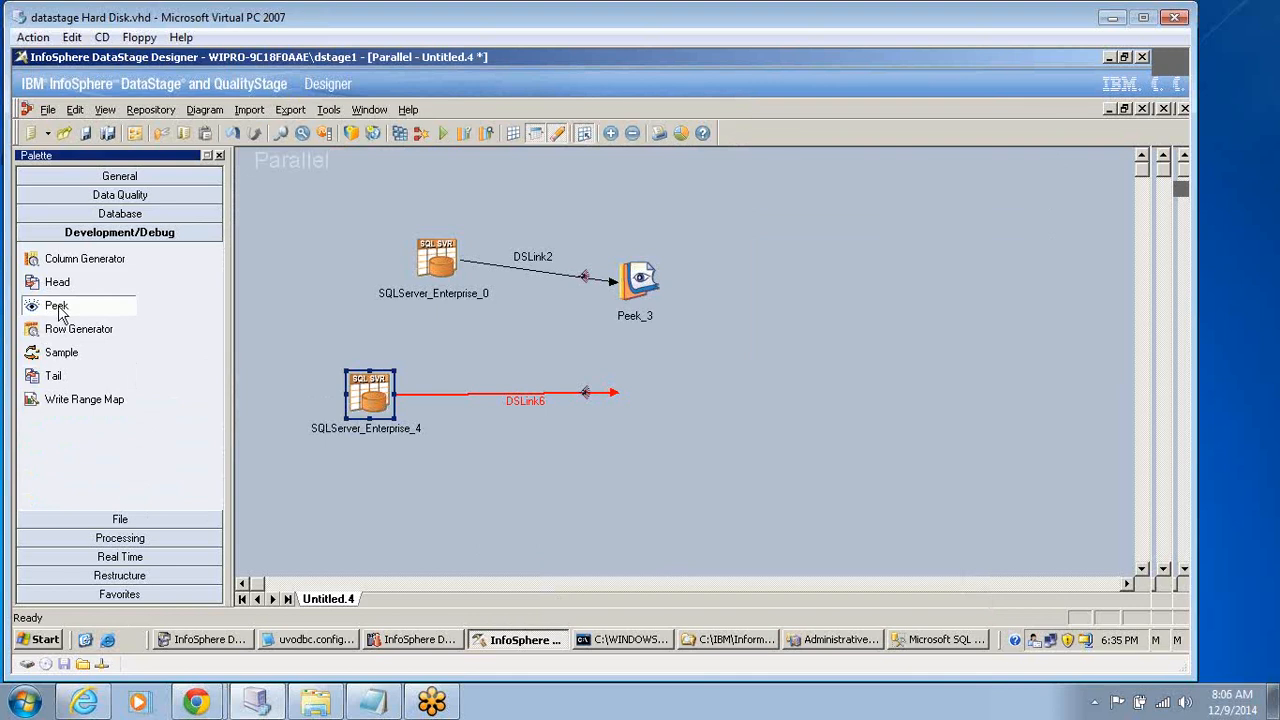
pyautogui.moveTo(60, 308); pyautogui.dragTo(611, 393)
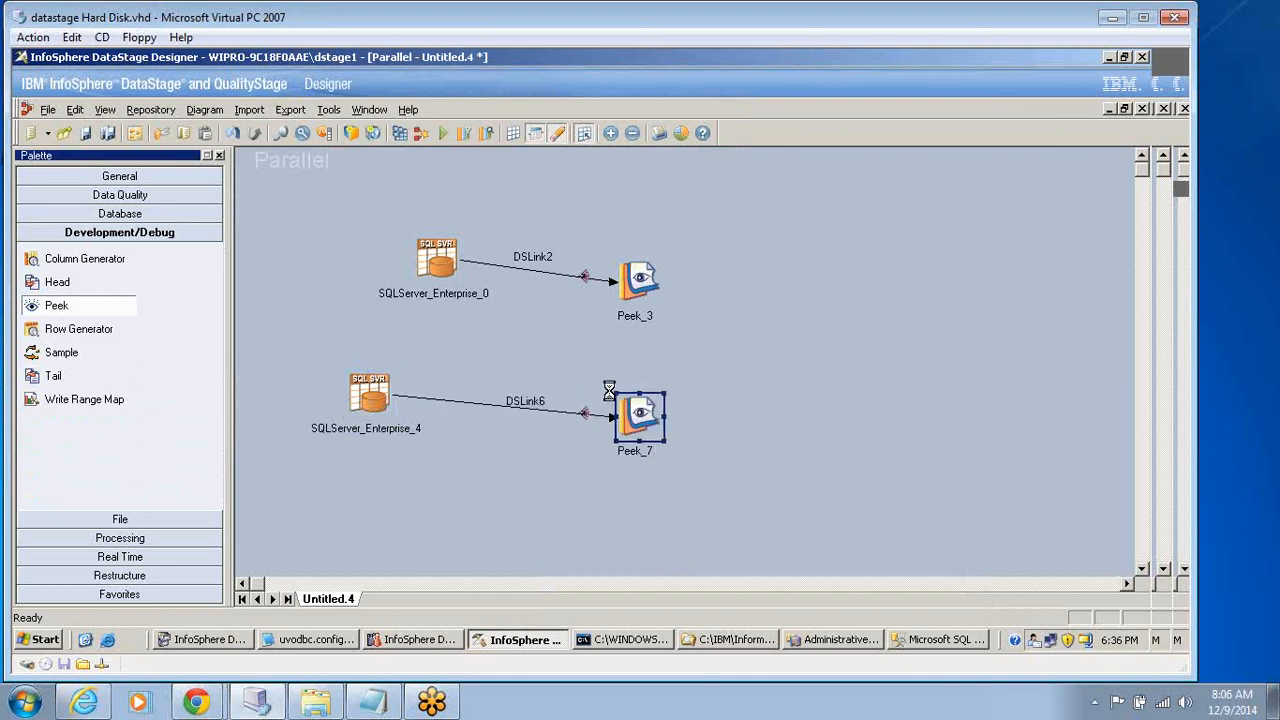
# Delete the SQLServer_Enterprise_0 and Peek_3 stages from the job together with their link.
pyautogui.moveTo(362, 212); pyautogui.dragTo(668, 314)
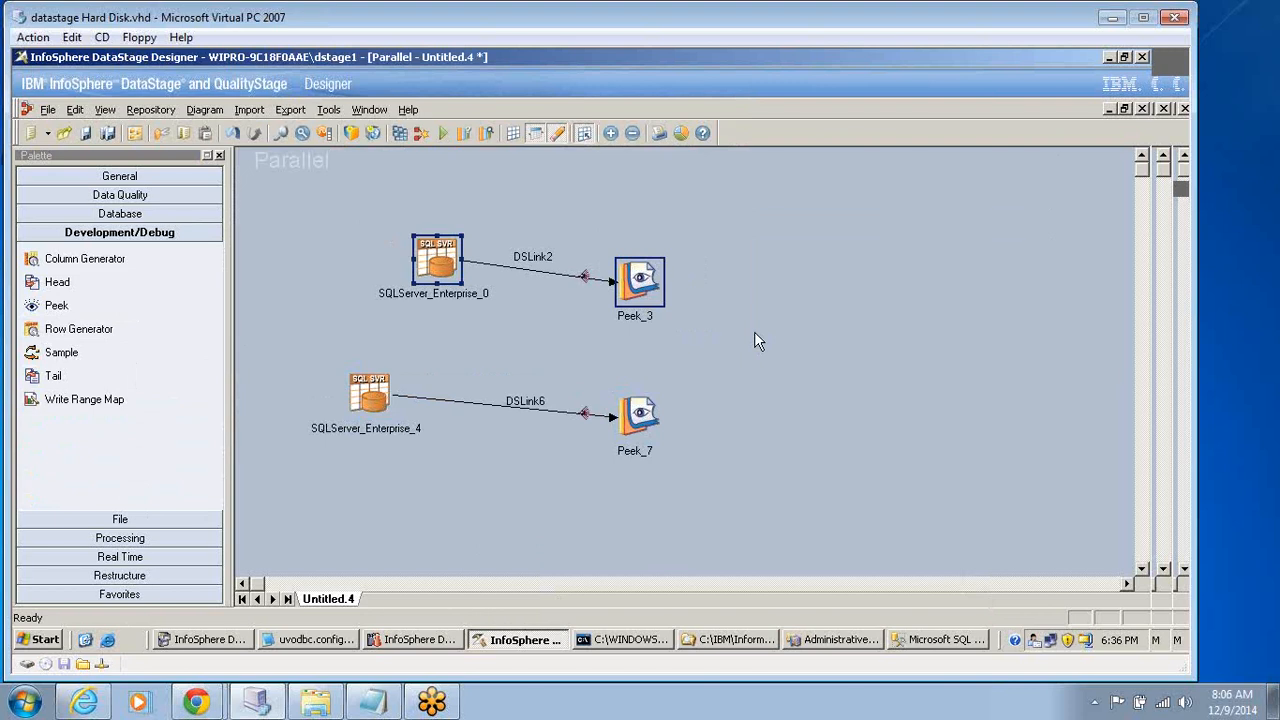
pyautogui.press('Delete')
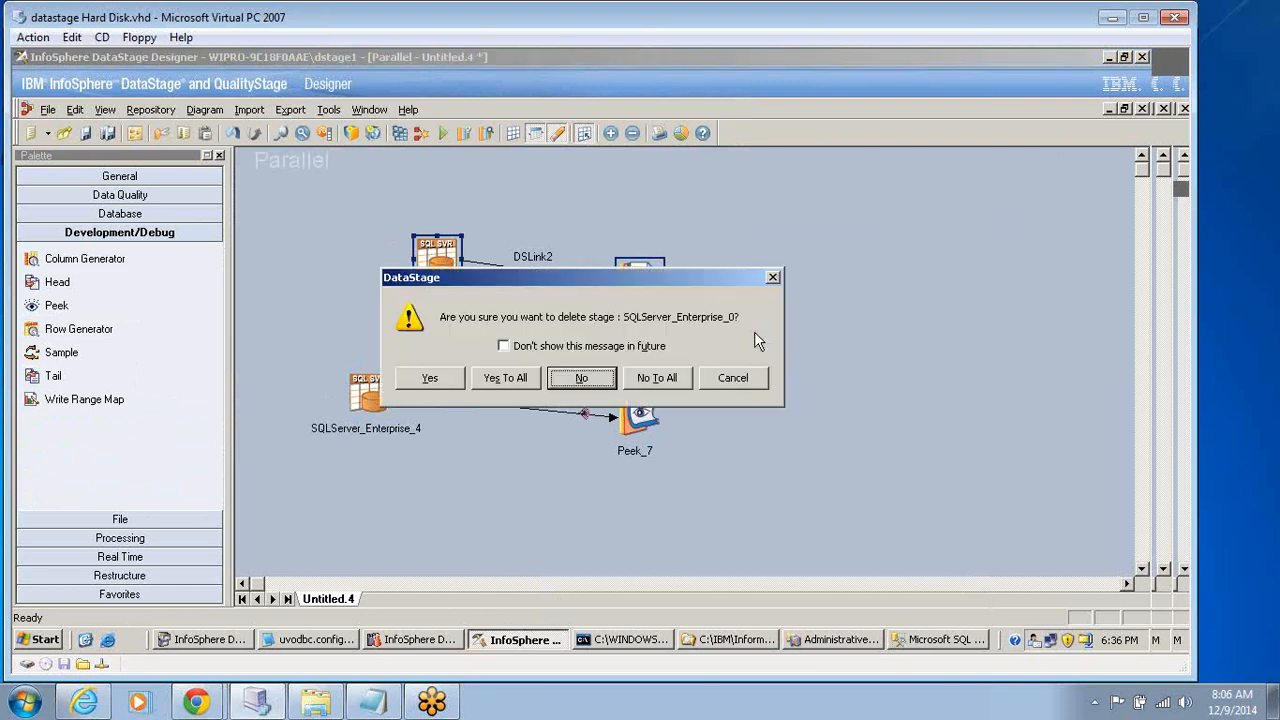
pyautogui.click(500, 377)
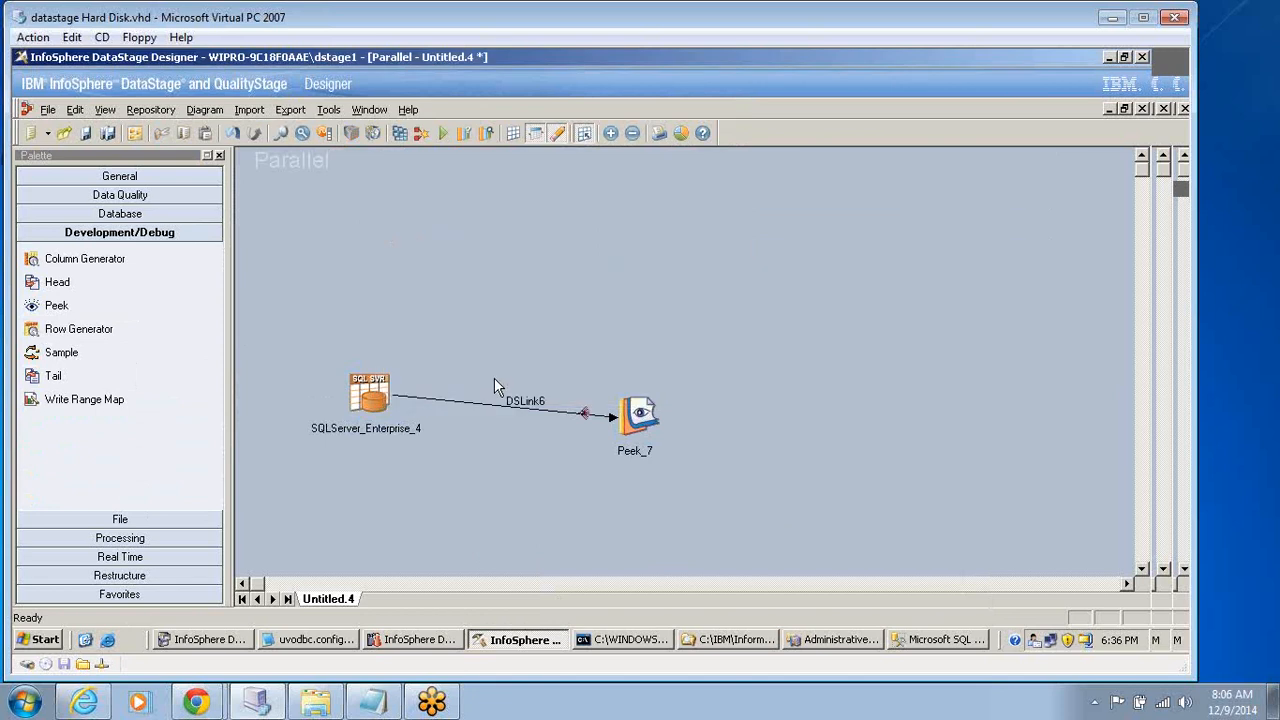
# Save the parallel job as SQL_Server_p in the Jobs\dev folder.
pyautogui.click(366, 408)
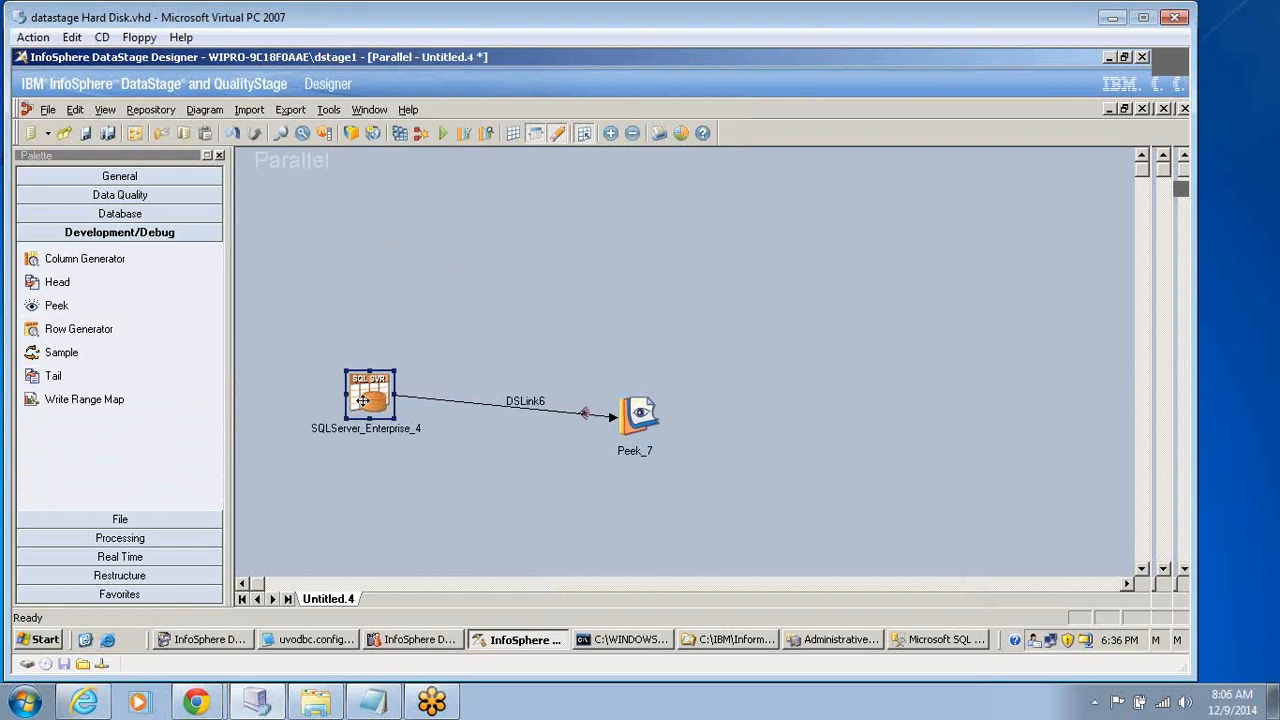
pyautogui.click(85, 133)
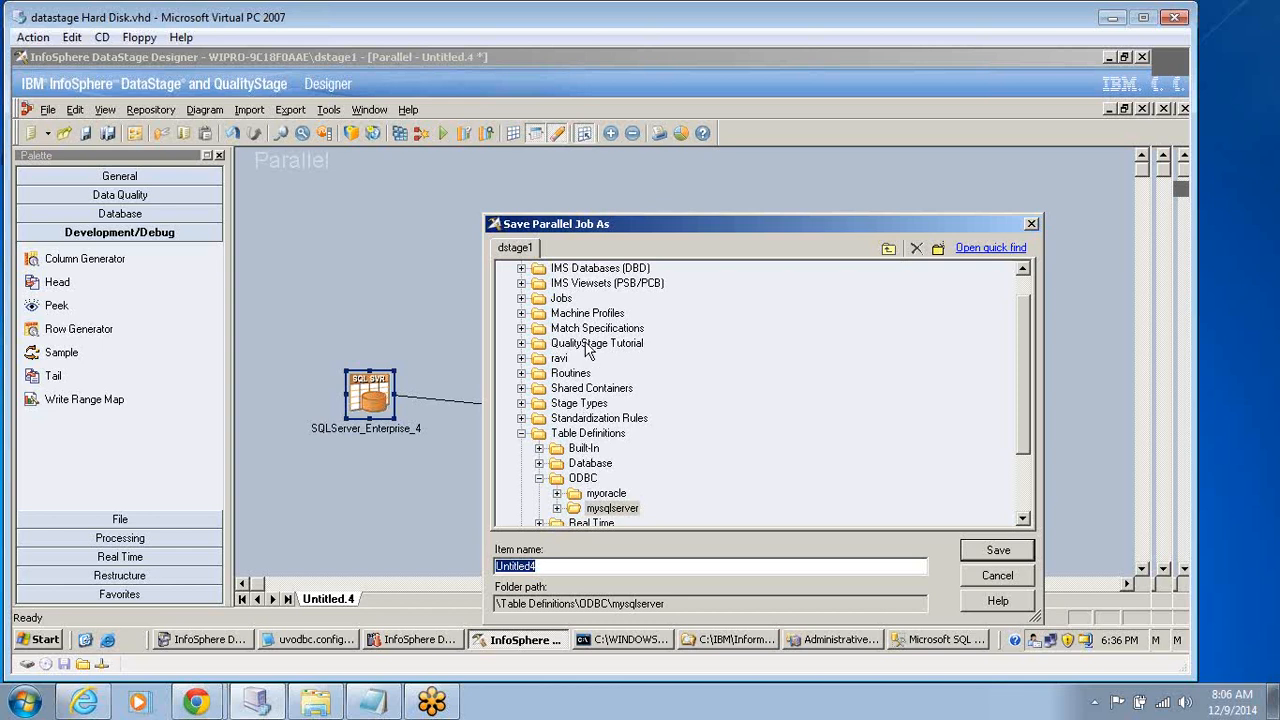
pyautogui.click(521, 298)
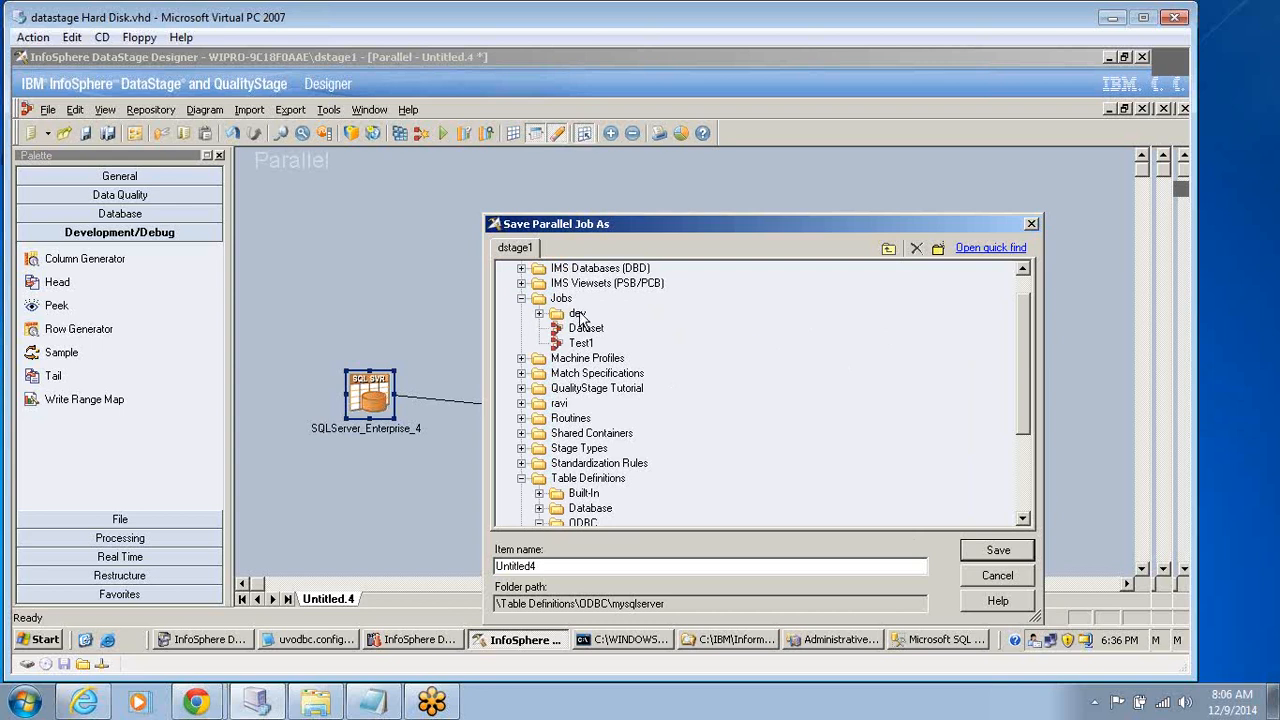
pyautogui.click(578, 314)
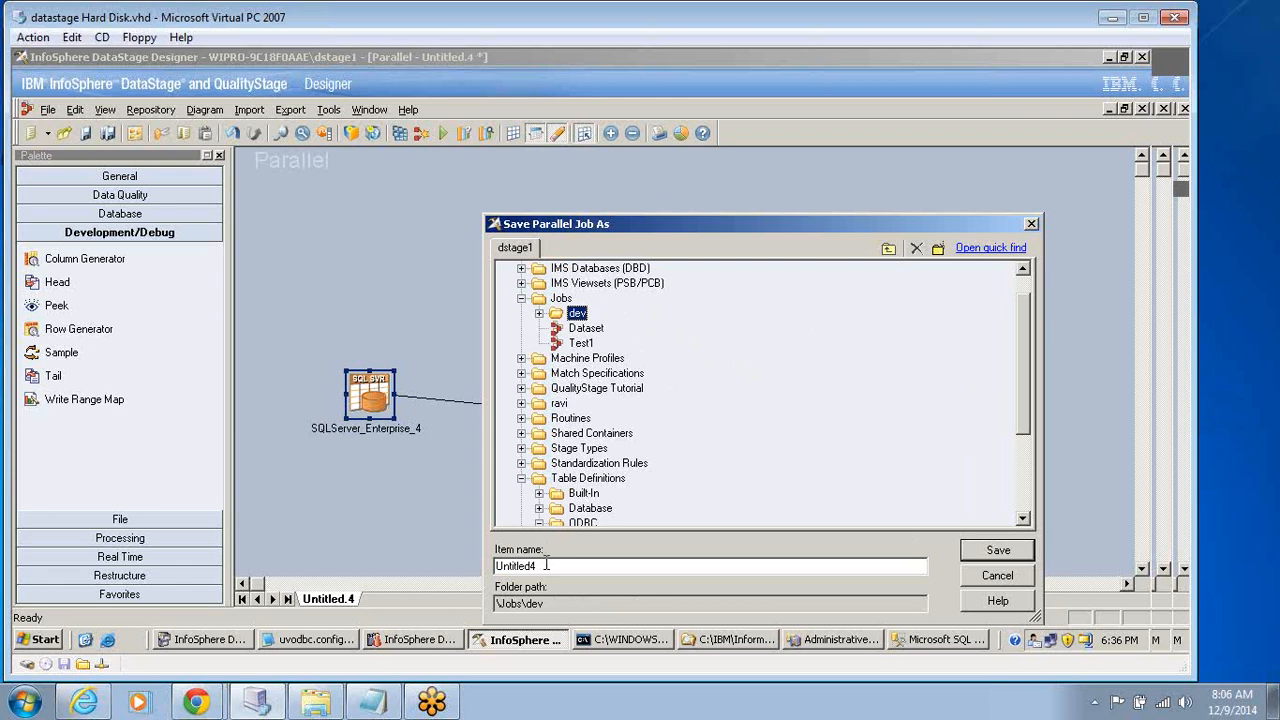
pyautogui.moveTo(546, 565); pyautogui.dragTo(472, 566)
pyautogui.write('SQ')
pyautogui.write('L_Serv')
pyautogui.write('er_')
pyautogui.write('\\')
pyautogui.press('BackSpace')
pyautogui.press('BackSpace')
pyautogui.write('_p')
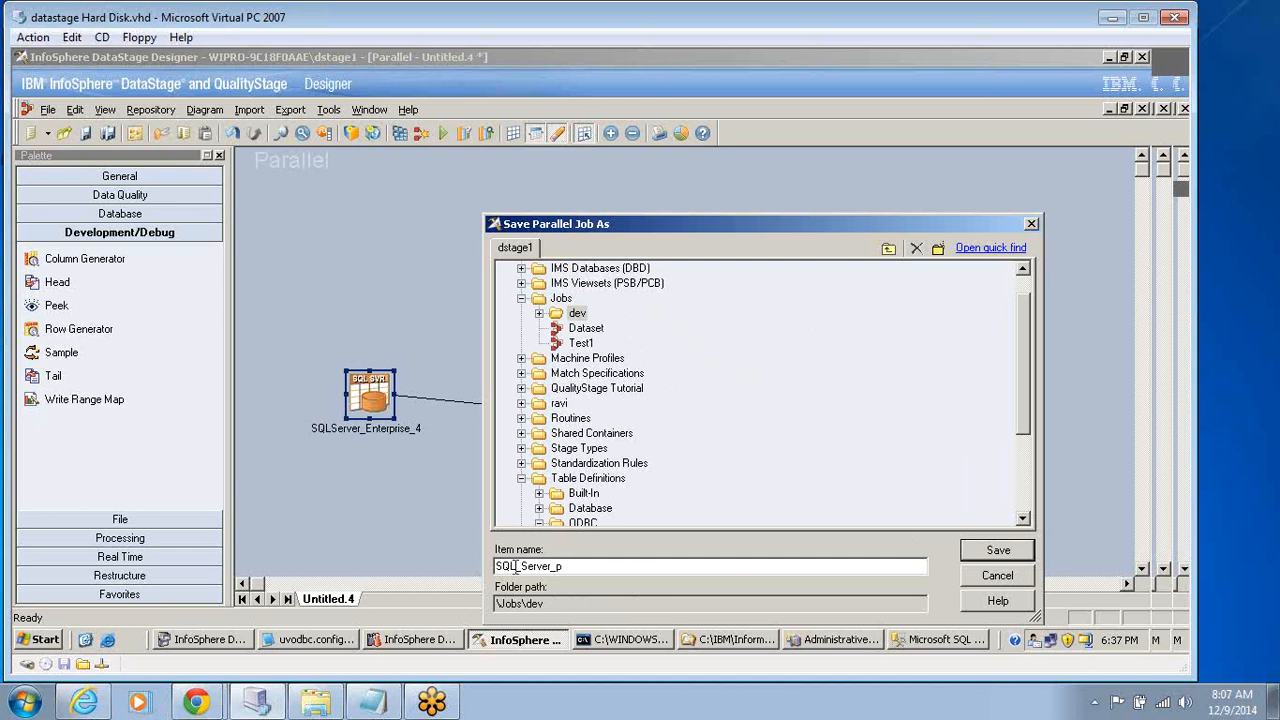
pyautogui.click(1003, 555)
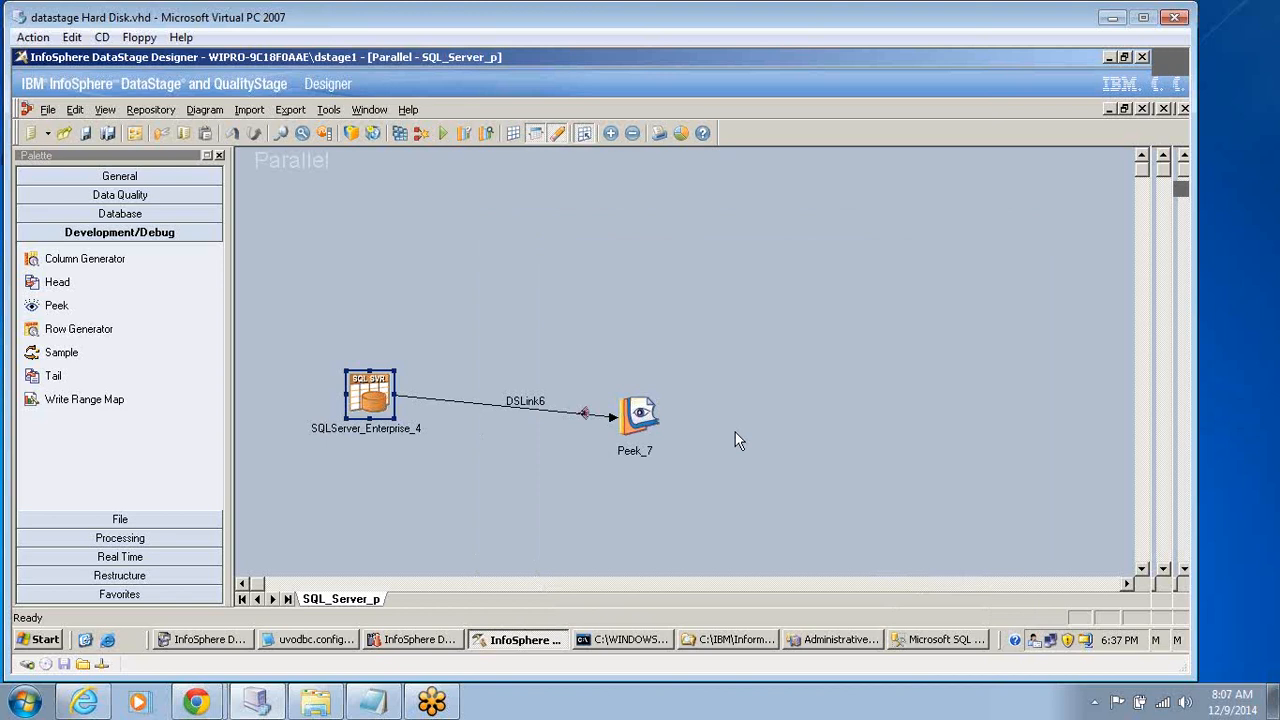
# Compile the SQL_Server_p job and run it with no limit on warnings.
pyautogui.click(401, 132)
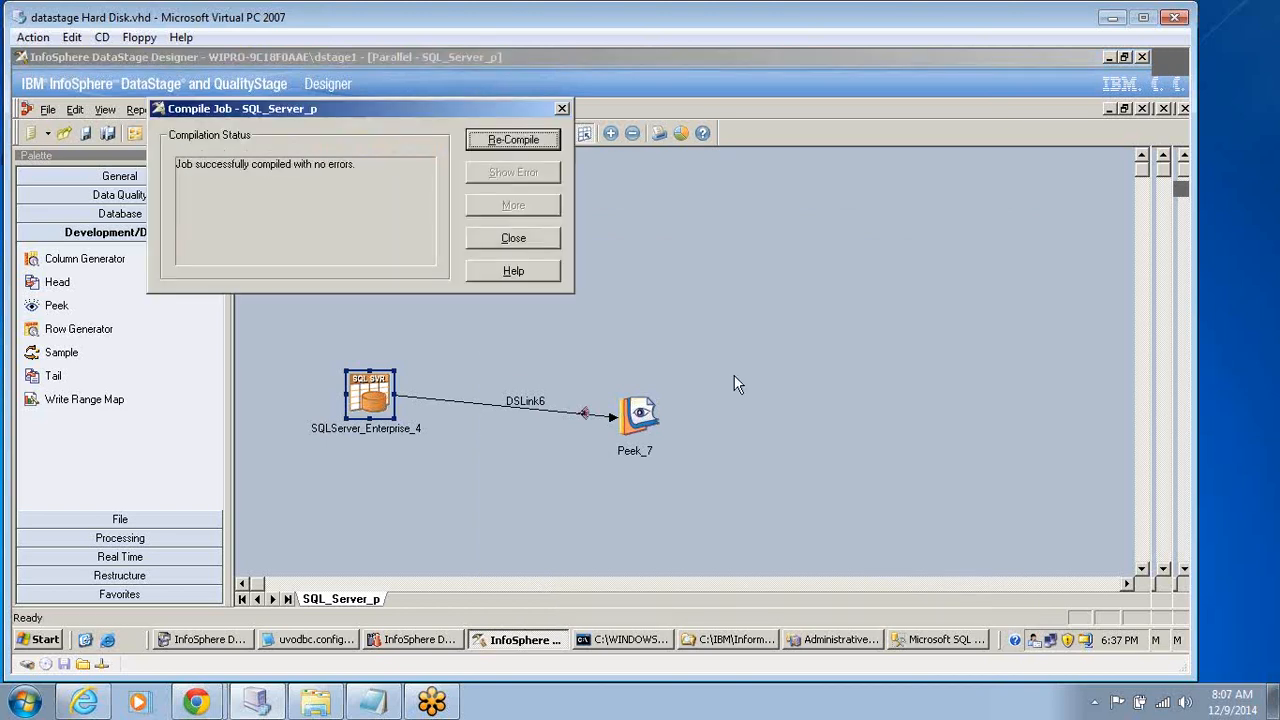
pyautogui.click(510, 237)
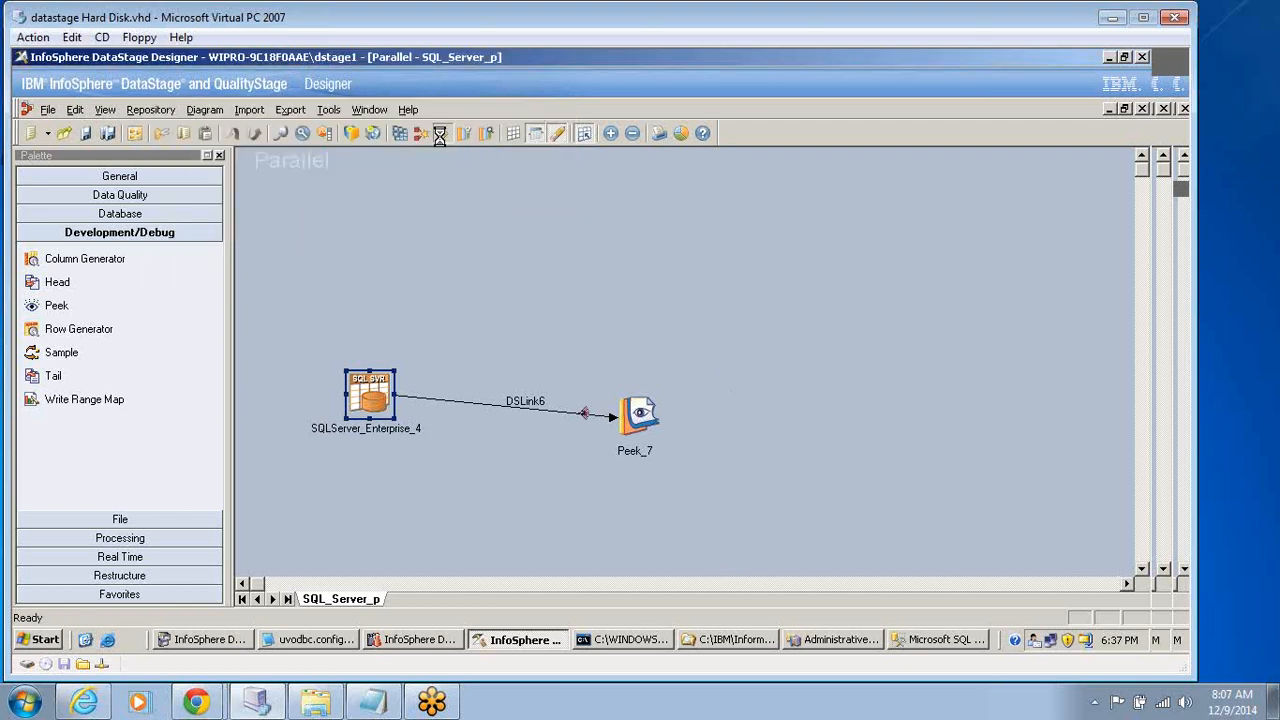
pyautogui.click(441, 133)
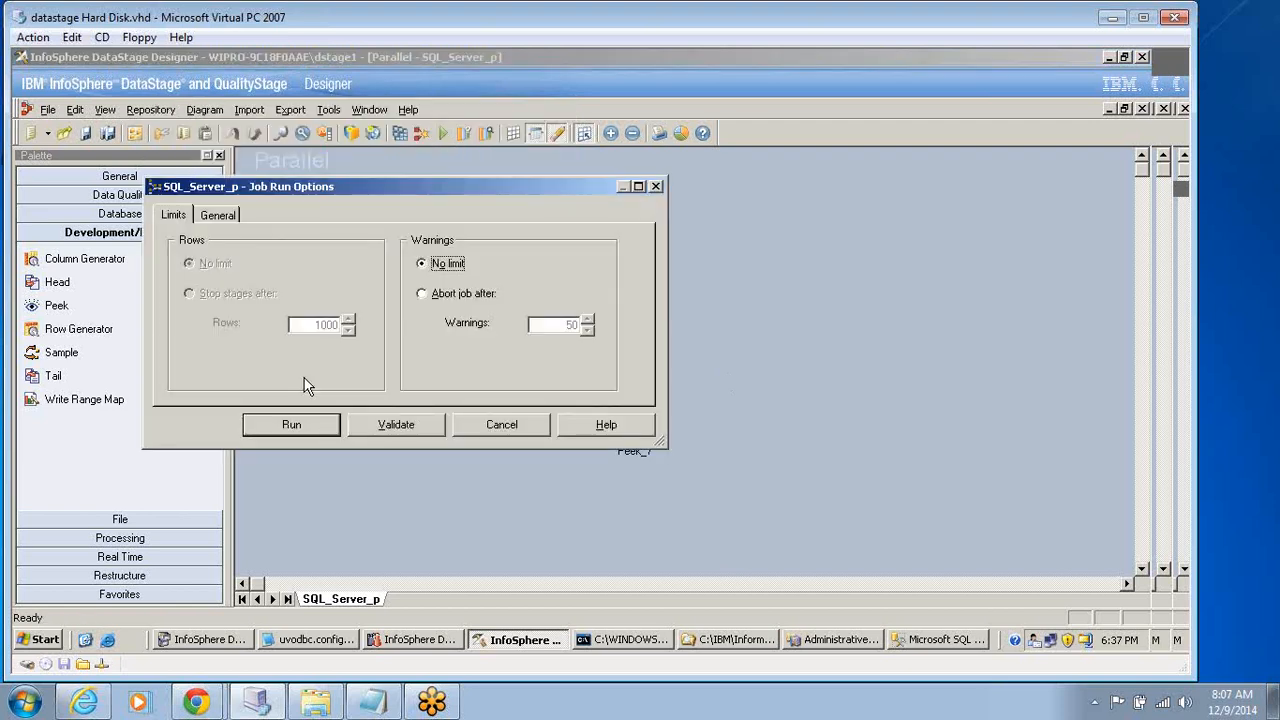
pyautogui.click(296, 423)
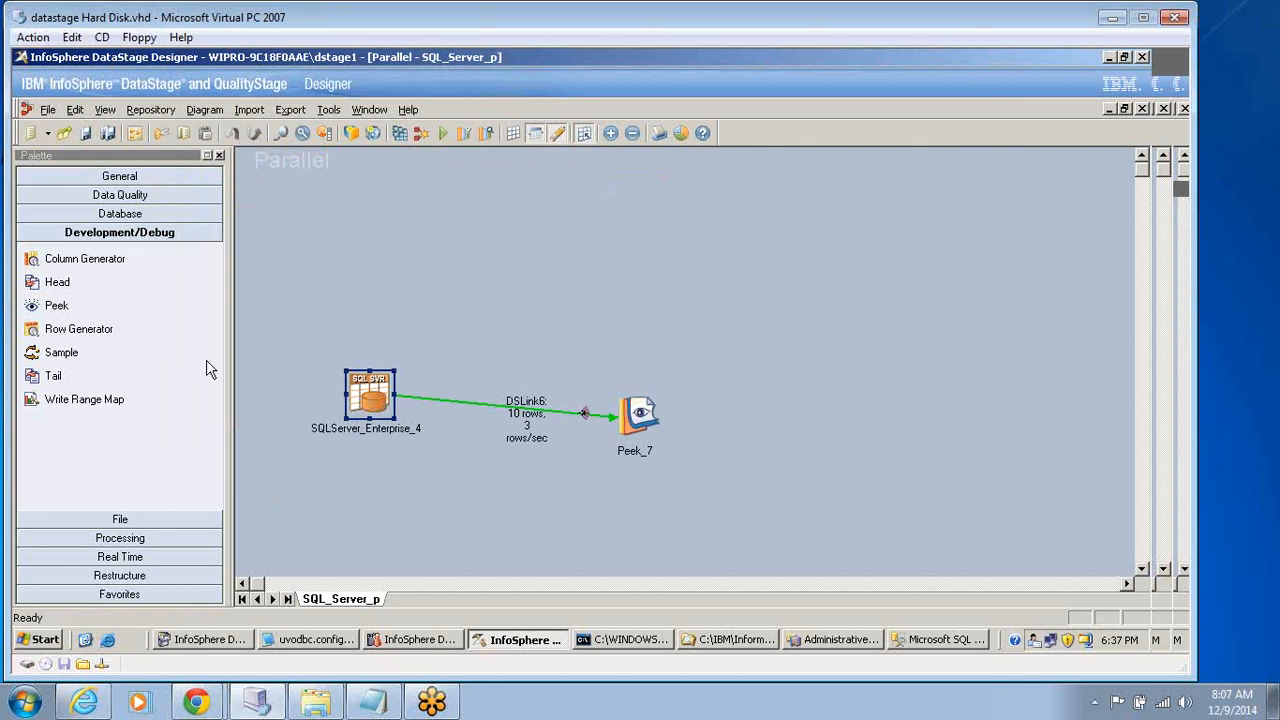
# Switch to DataStage Director, sort the dev folder's jobs by start date and open the SQL_Server_p job log.
pyautogui.click(408, 641)
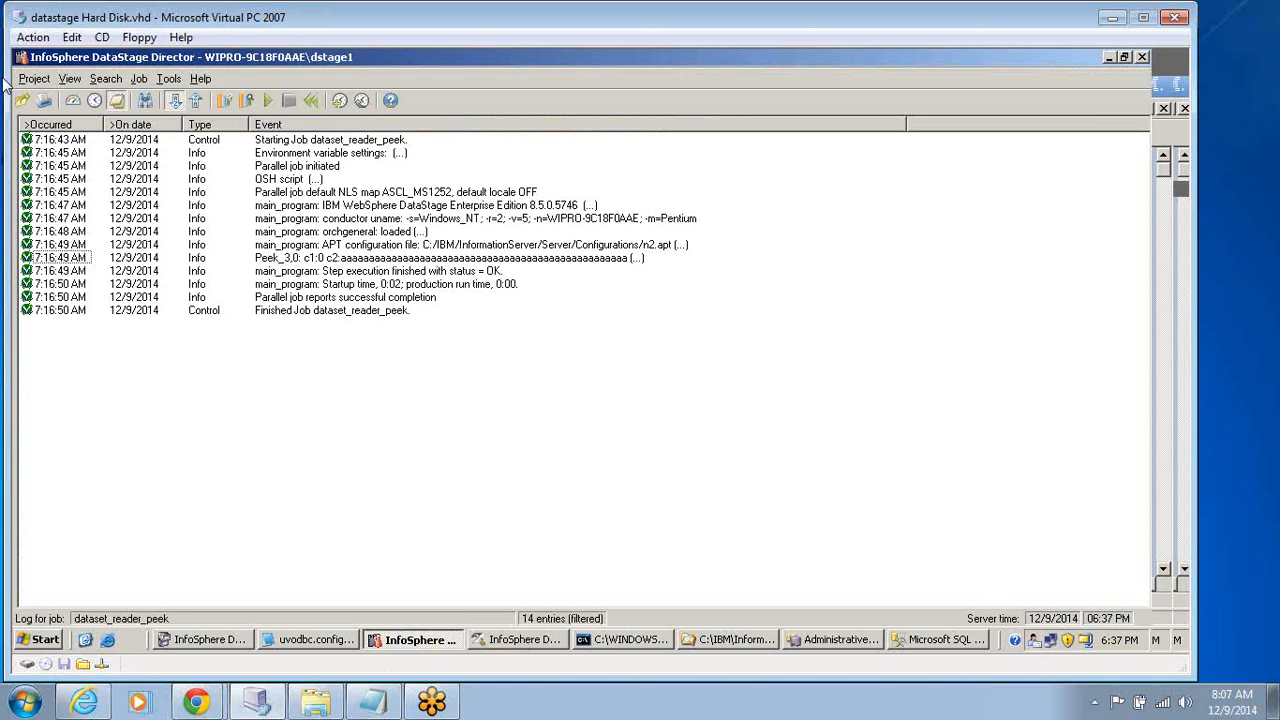
pyautogui.click(72, 101)
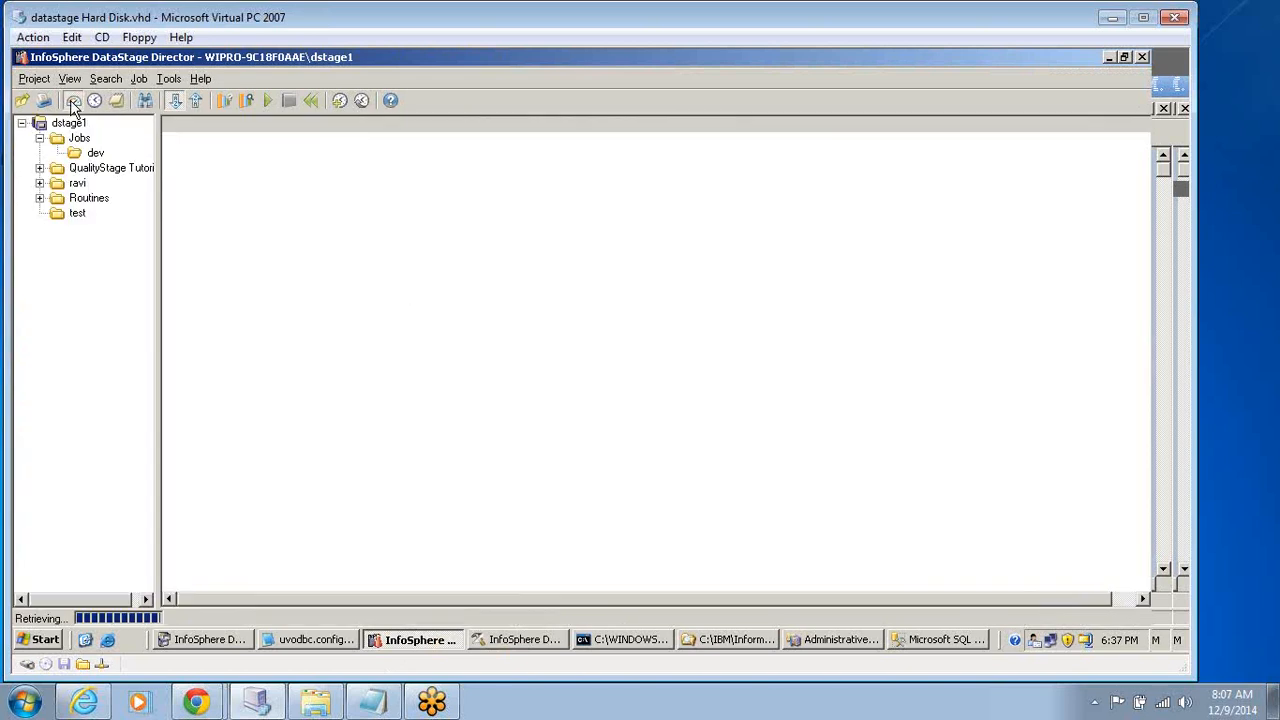
pyautogui.click(78, 138)
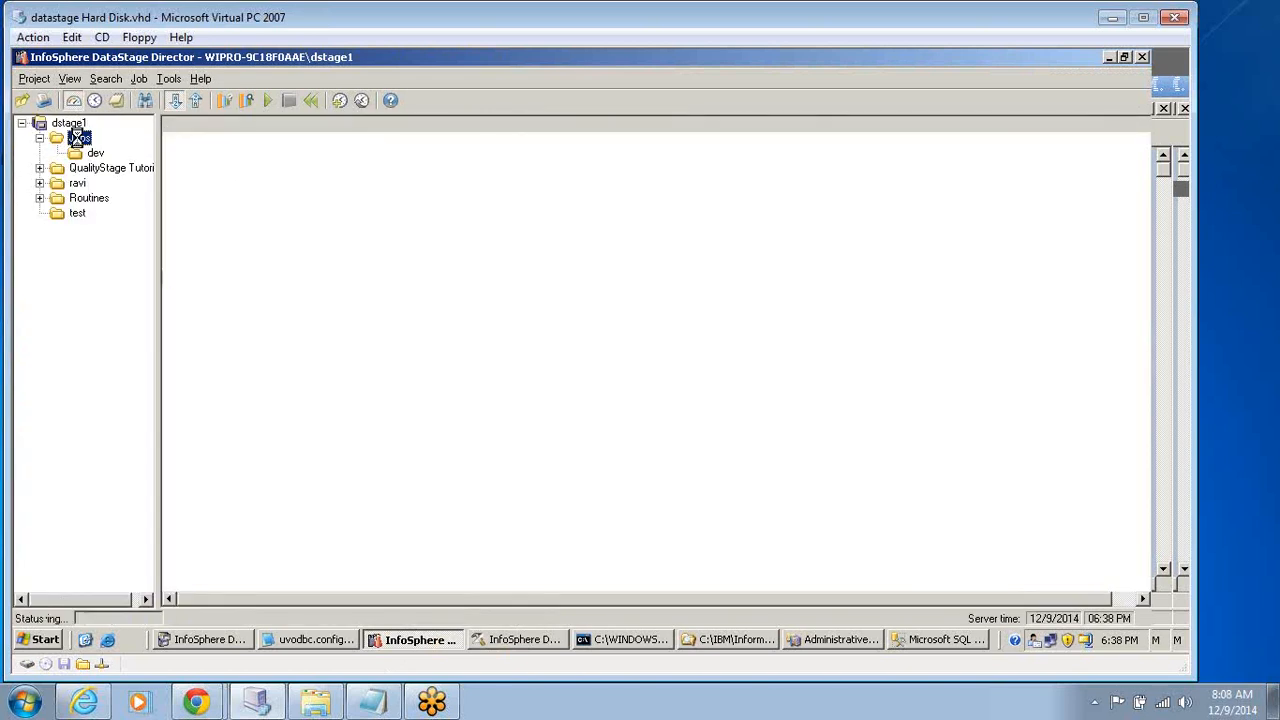
pyautogui.click(92, 152)
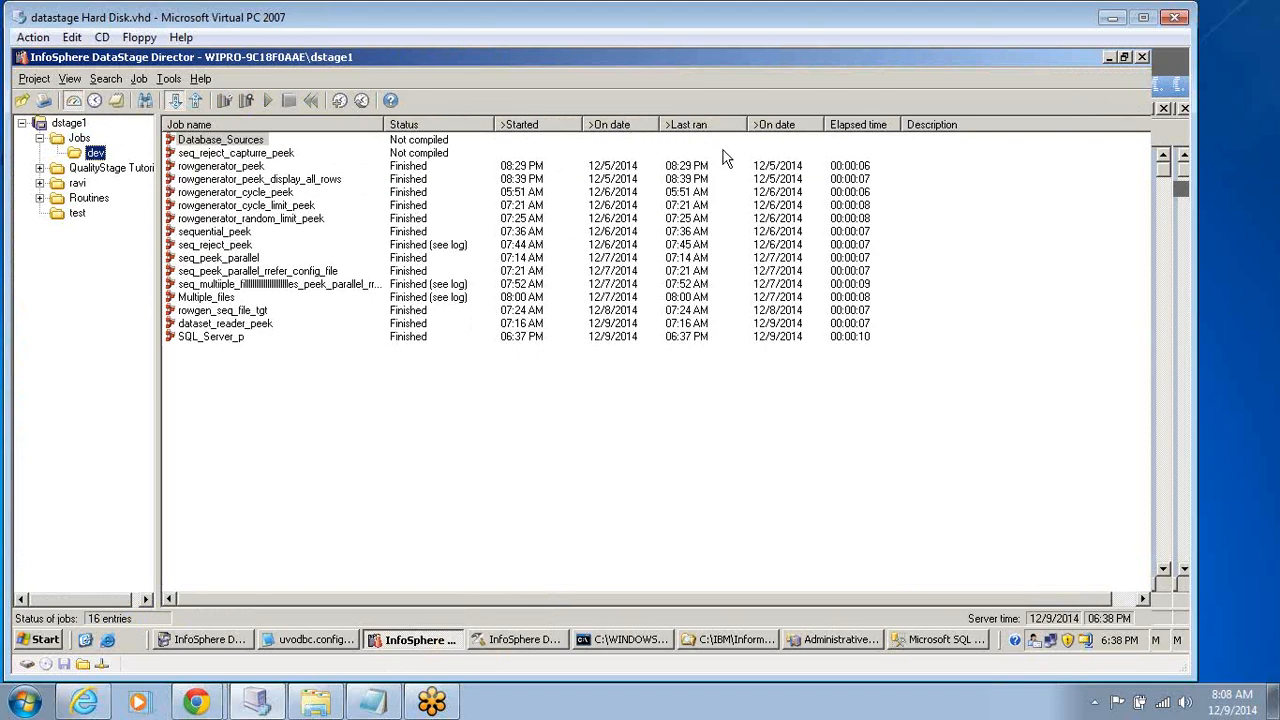
pyautogui.click(606, 127)
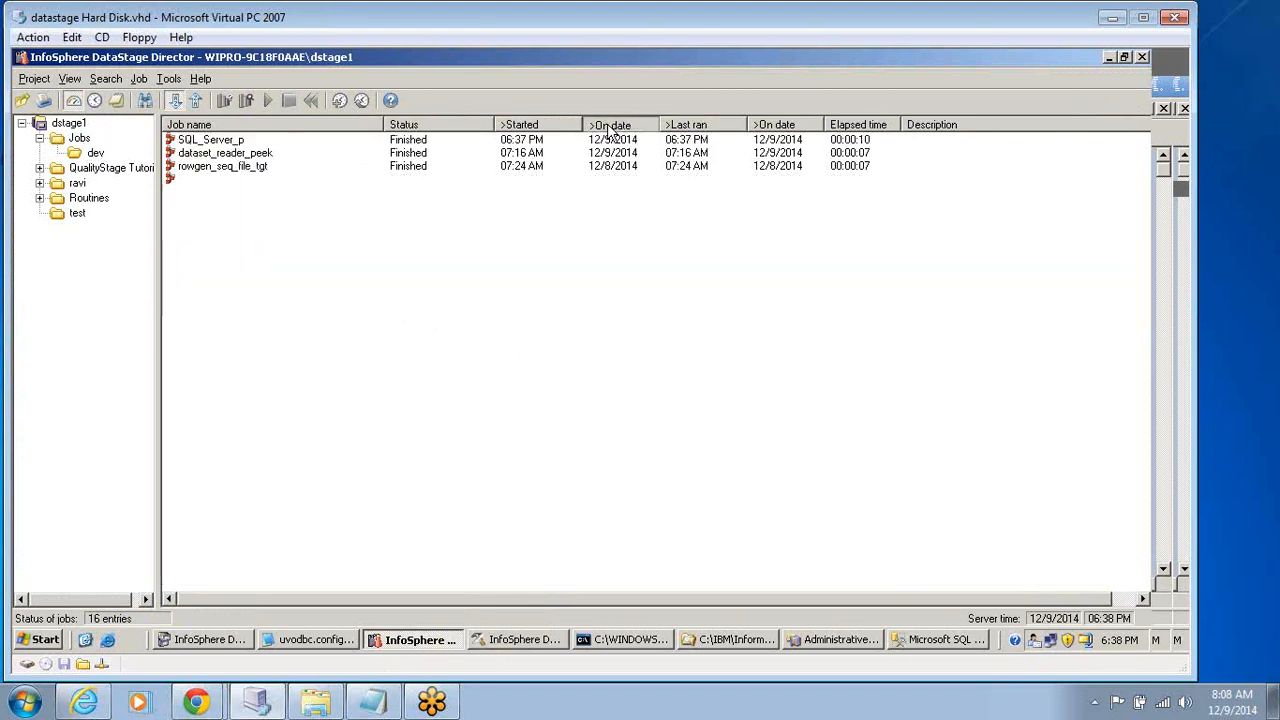
pyautogui.click(230, 141)
pyautogui.doubleClick(230, 145)
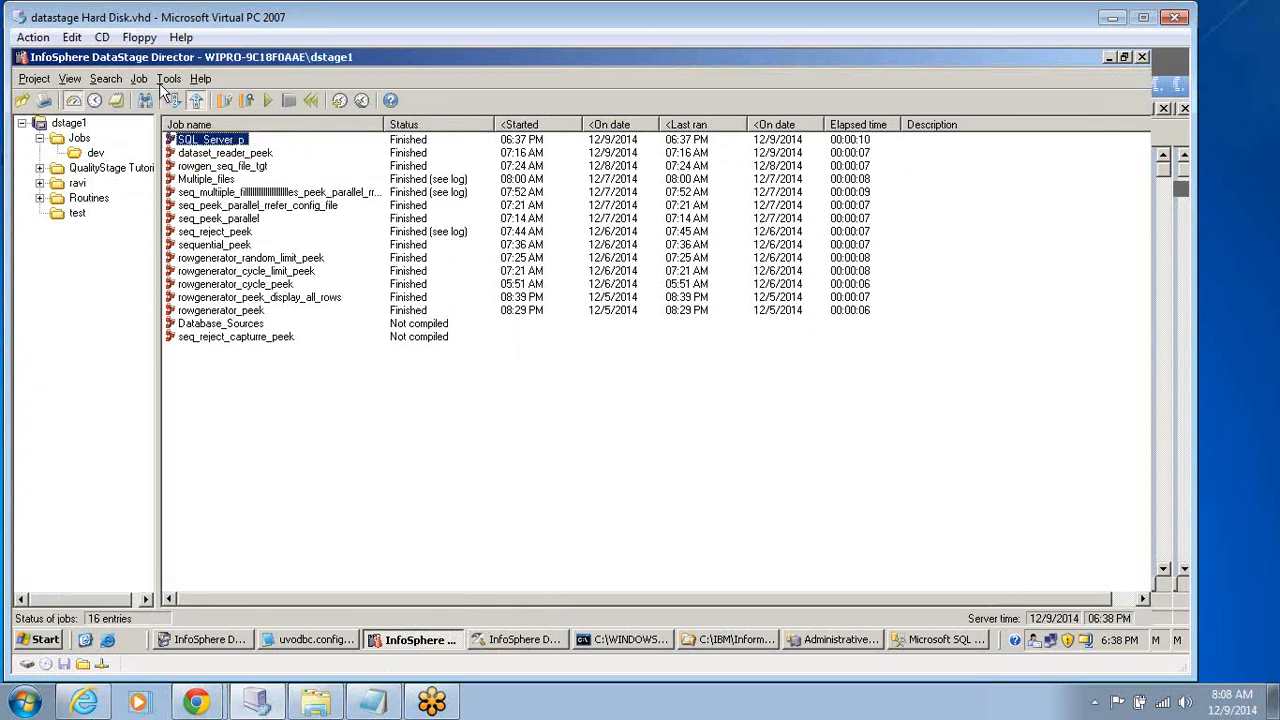
pyautogui.click(116, 100)
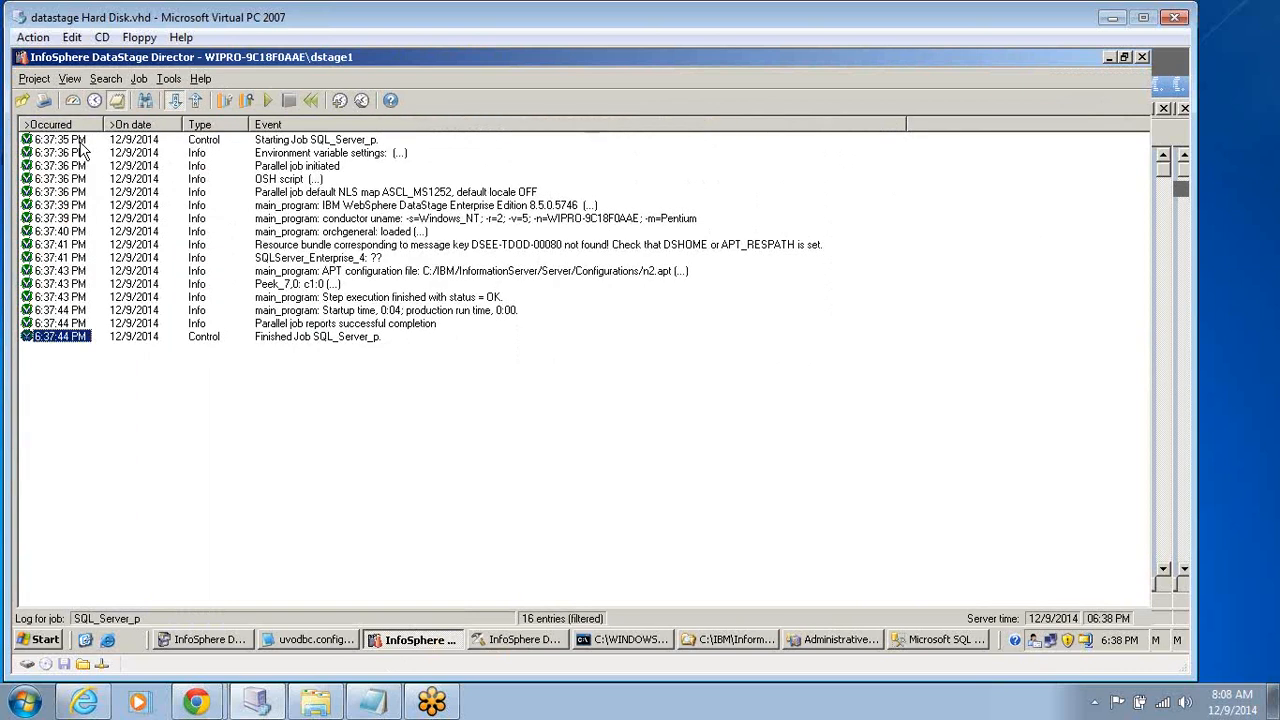
# Read through the job log's event details one after another, starting from the job start event.
pyautogui.doubleClick(80, 141)
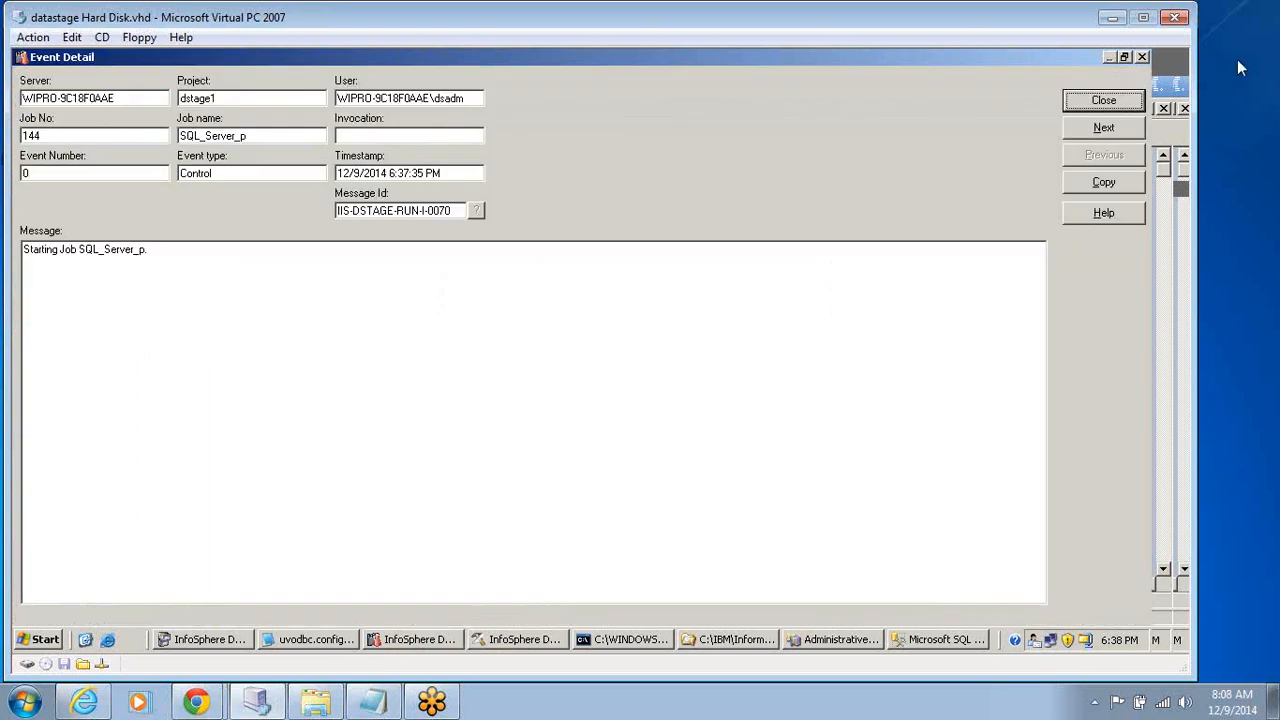
pyautogui.click(1103, 128)
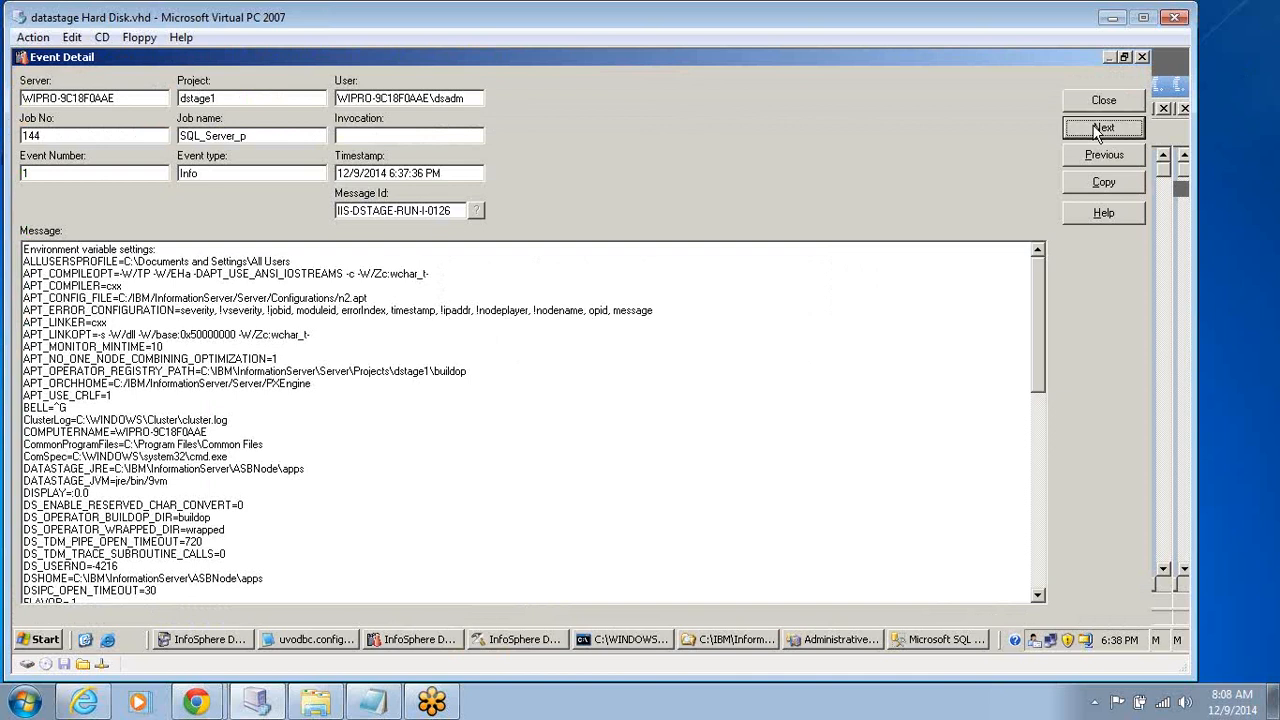
pyautogui.click(1101, 129)
pyautogui.click(1101, 129)
pyautogui.click(1101, 129)
pyautogui.click(1101, 129)
pyautogui.click(1101, 129)
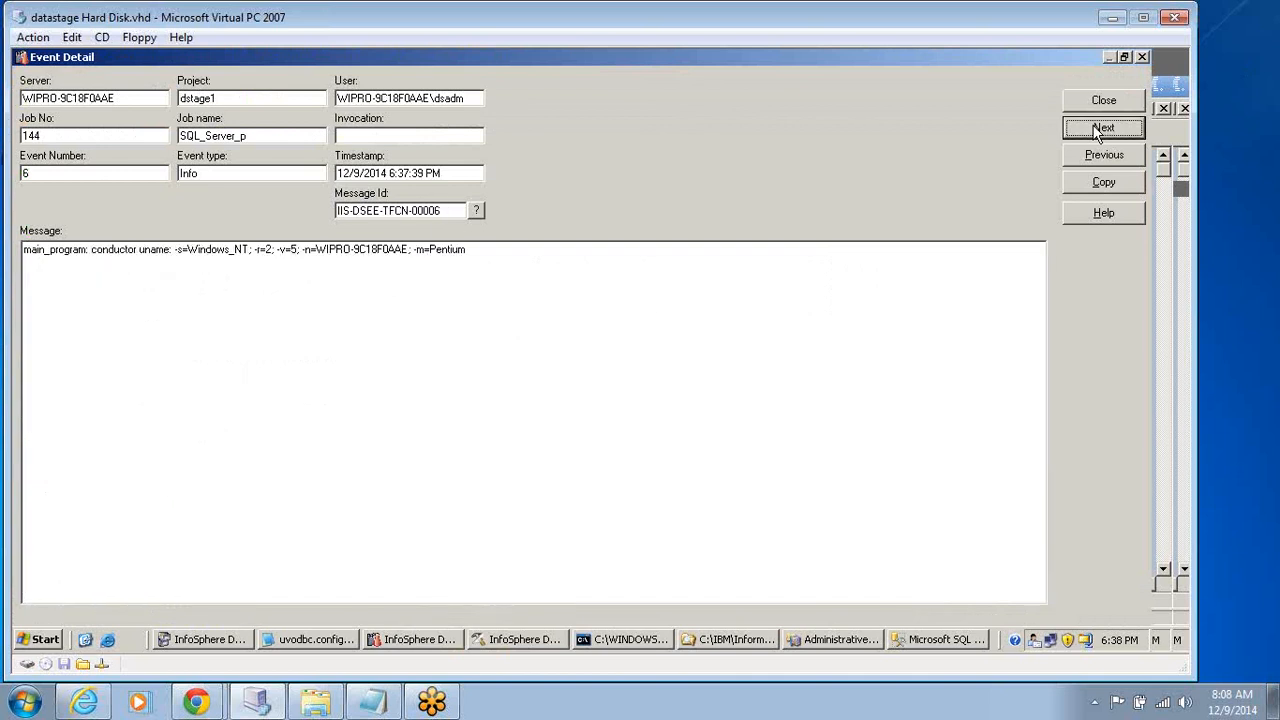
pyautogui.click(1101, 129)
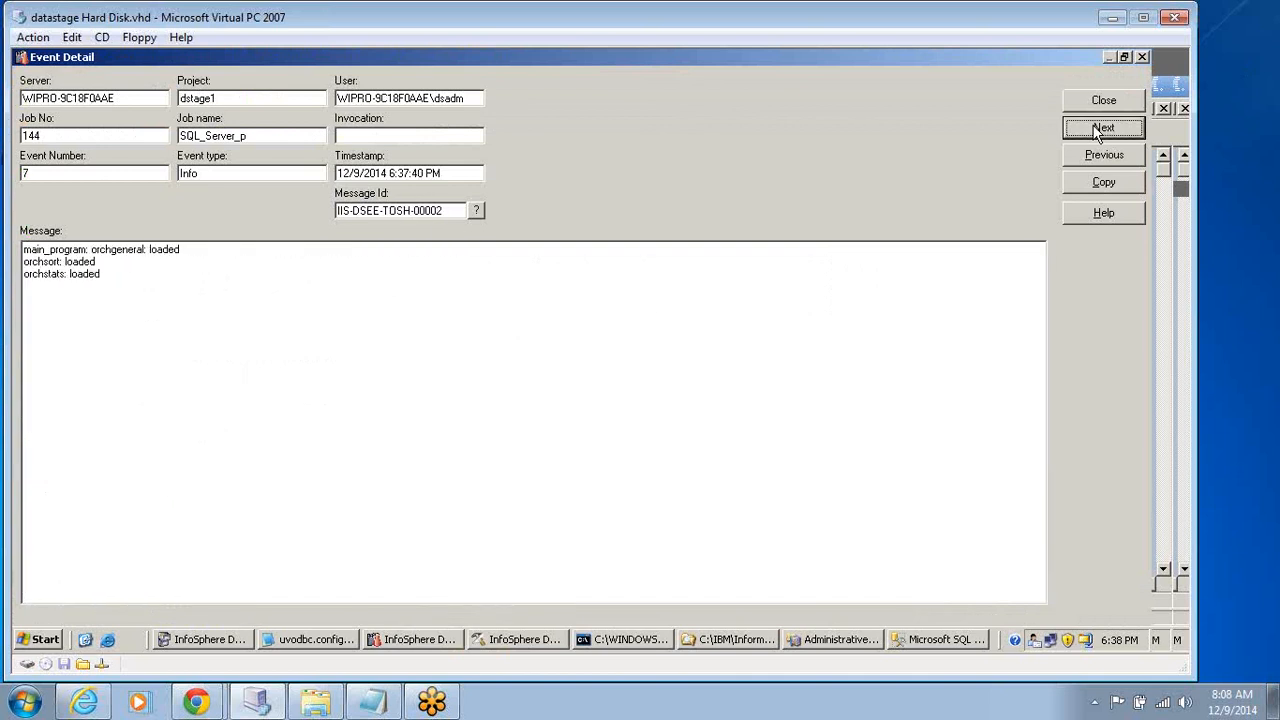
pyautogui.click(1141, 57)
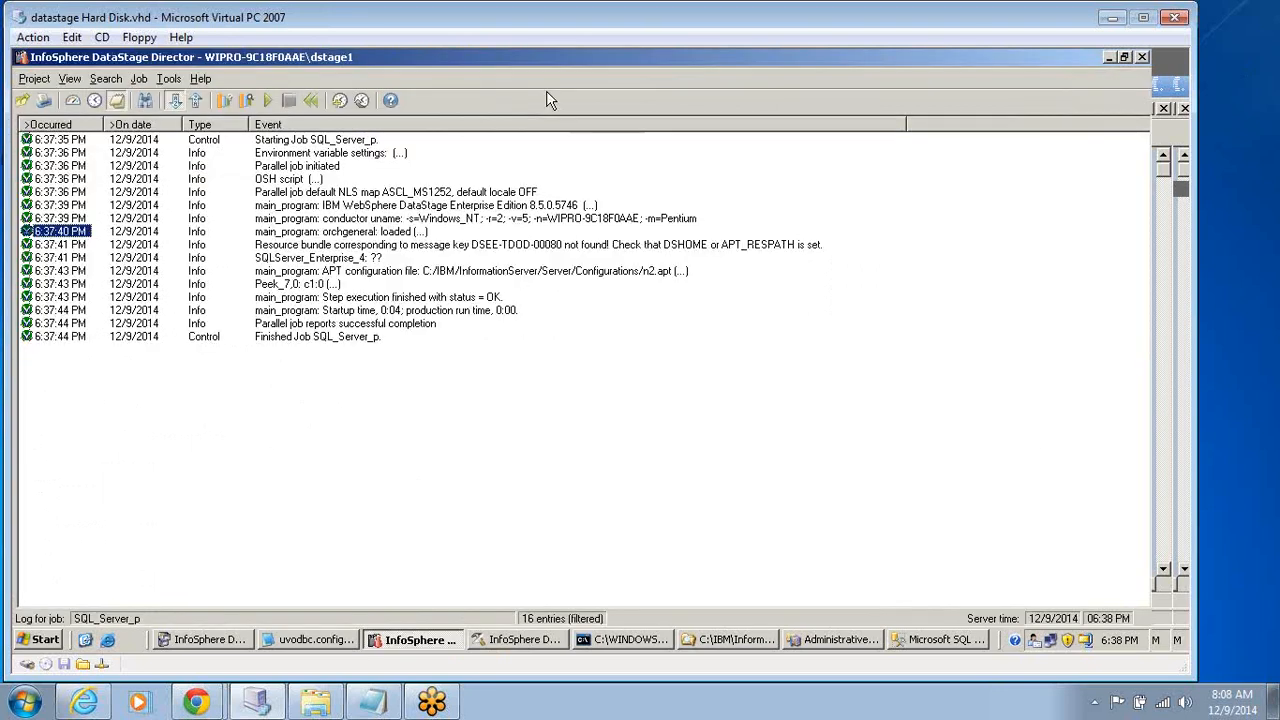
# Open the Peek_7 log event's details to examine the rows output by the Peek stage.
pyautogui.click(288, 286)
pyautogui.doubleClick(288, 286)
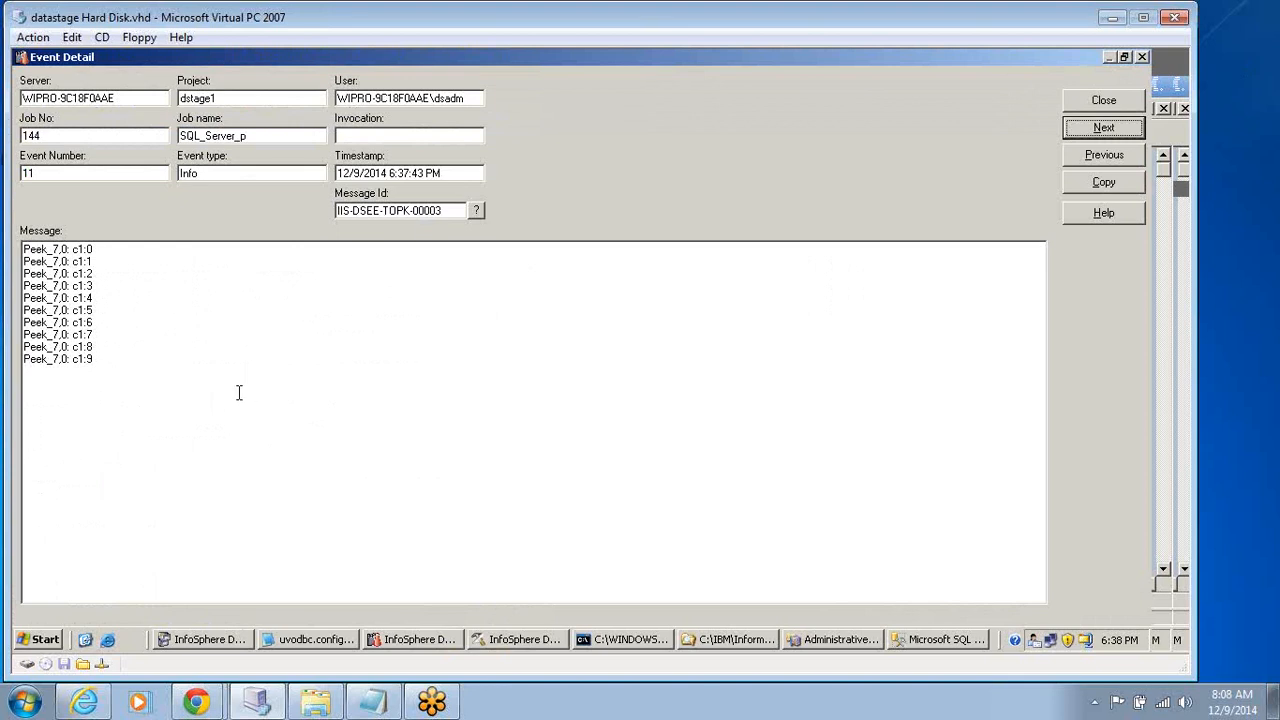
pyautogui.click(243, 380)
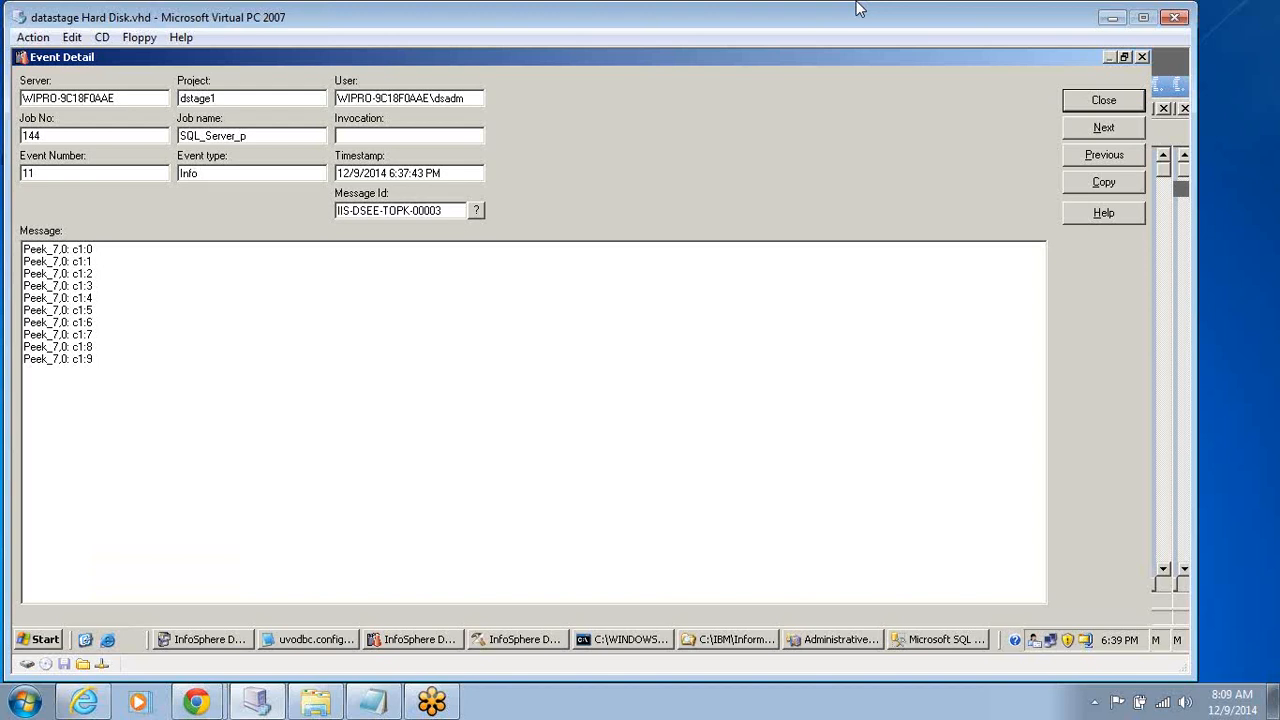
# Close the Peek_7 event details and switch back to the SQL_Server_p job in DataStage Designer.
pyautogui.click(1108, 103)
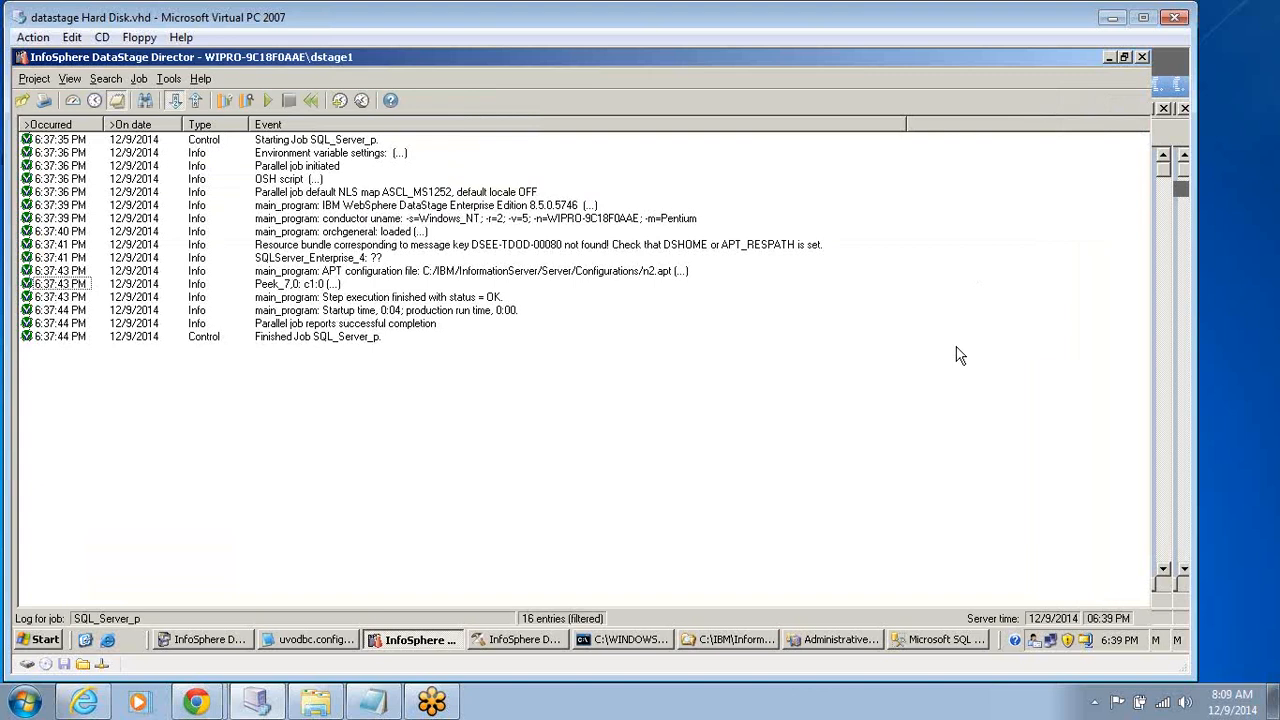
pyautogui.click(503, 640)
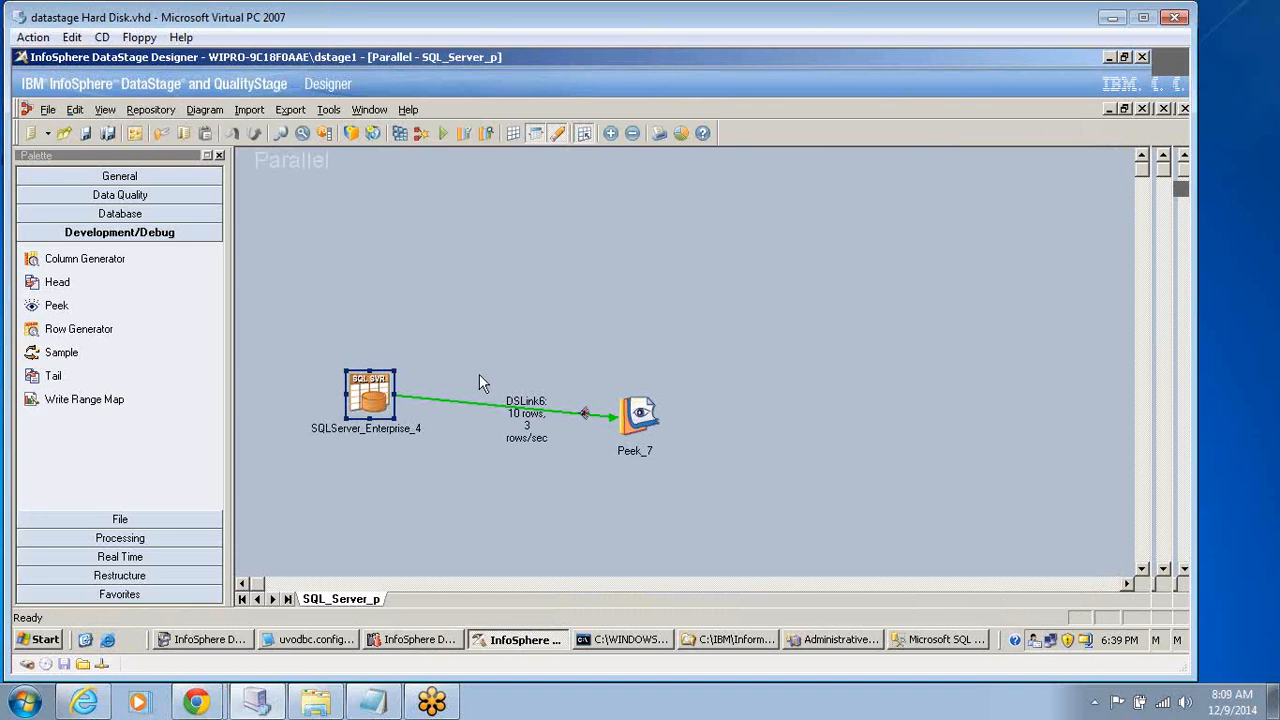
pyautogui.moveTo(514, 414); pyautogui.dragTo(514, 414)
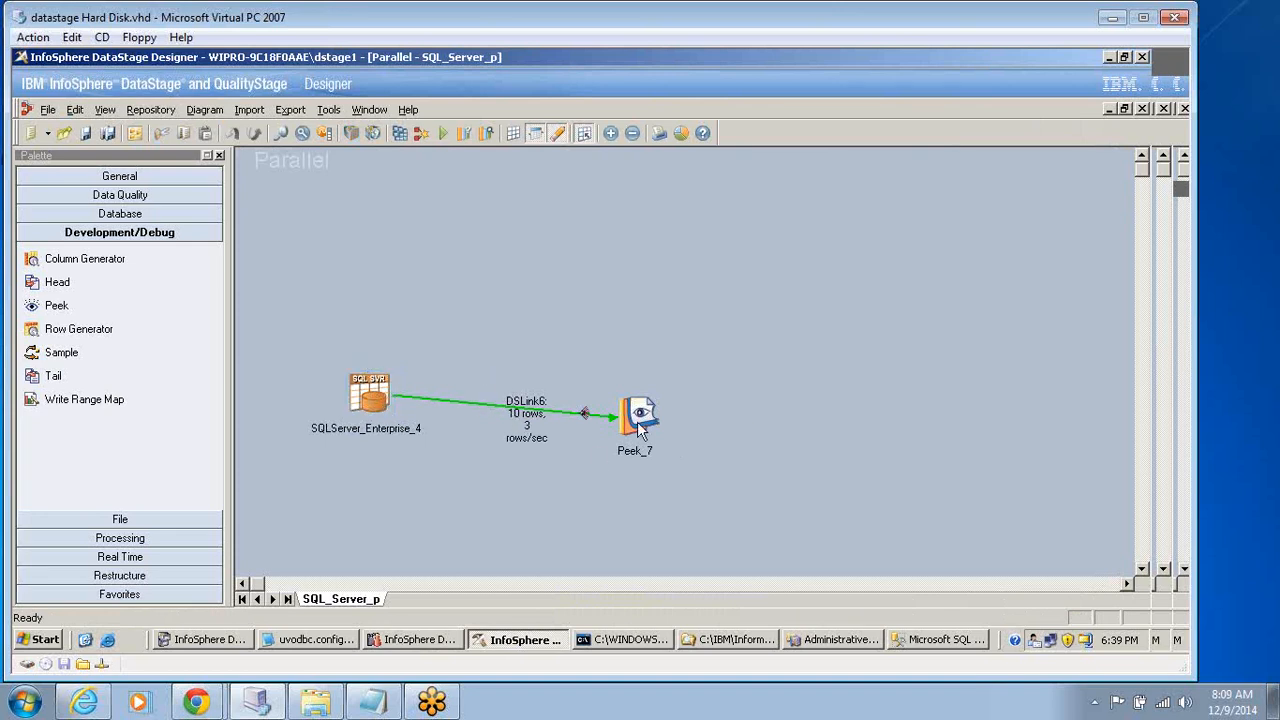
# Set the Peek_7 stage's All Records (After Skip) property to True and save the job.
pyautogui.doubleClick(640, 425)
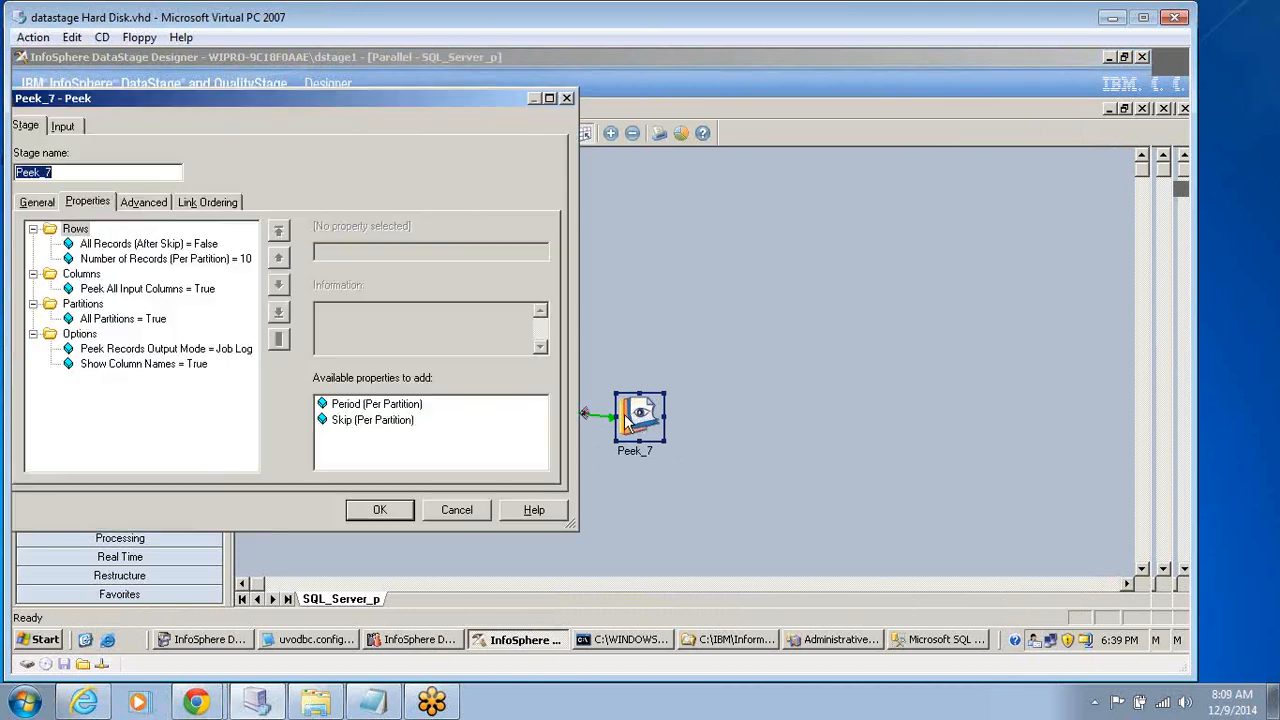
pyautogui.click(195, 260)
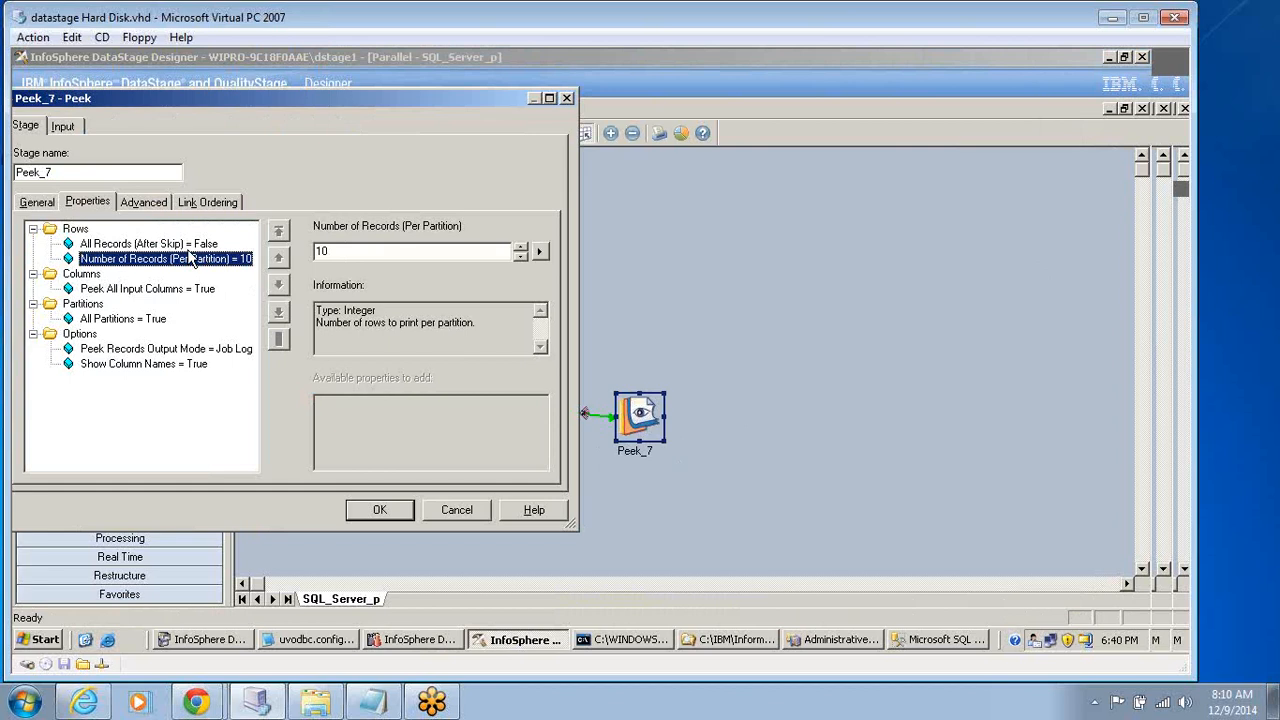
pyautogui.click(110, 246)
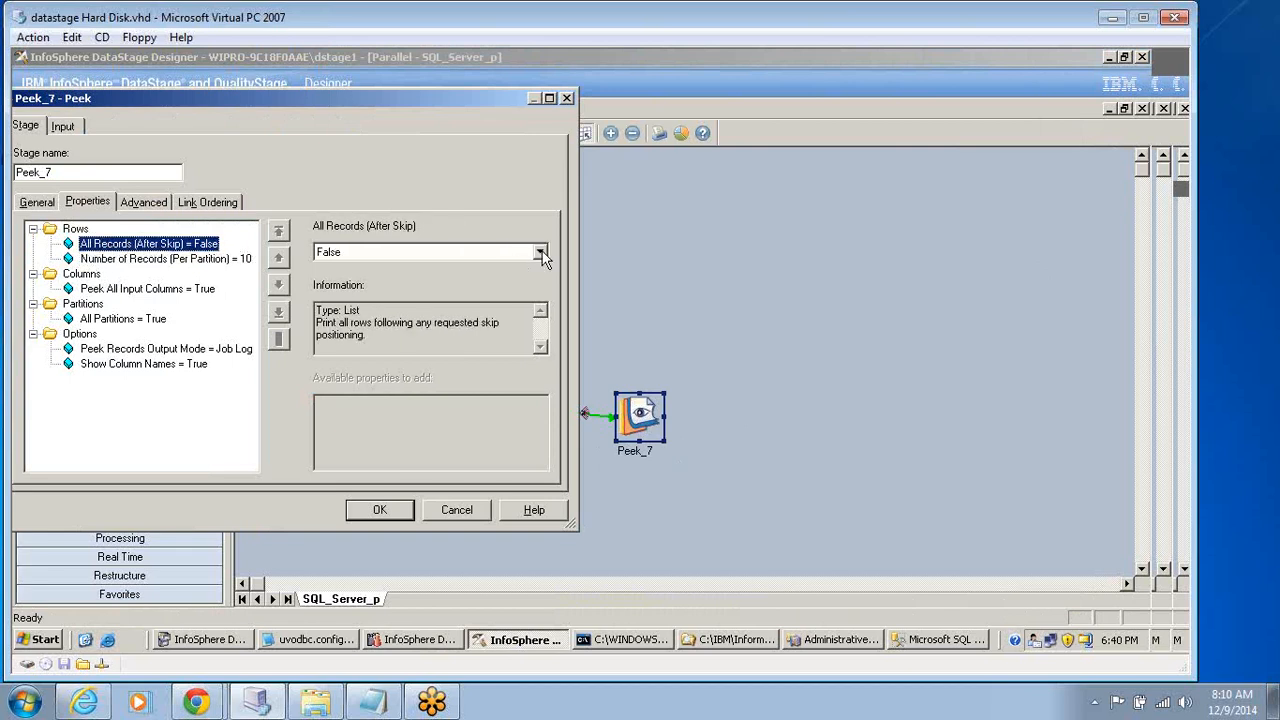
pyautogui.click(540, 253)
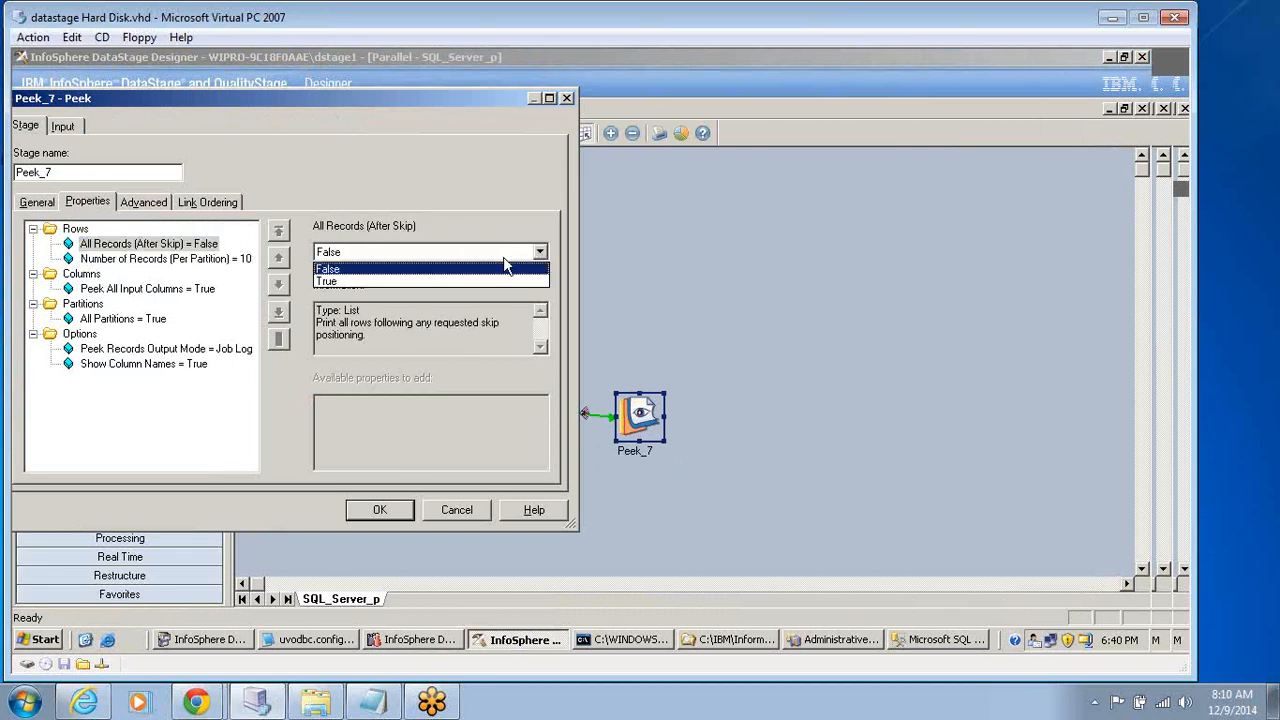
pyautogui.click(330, 281)
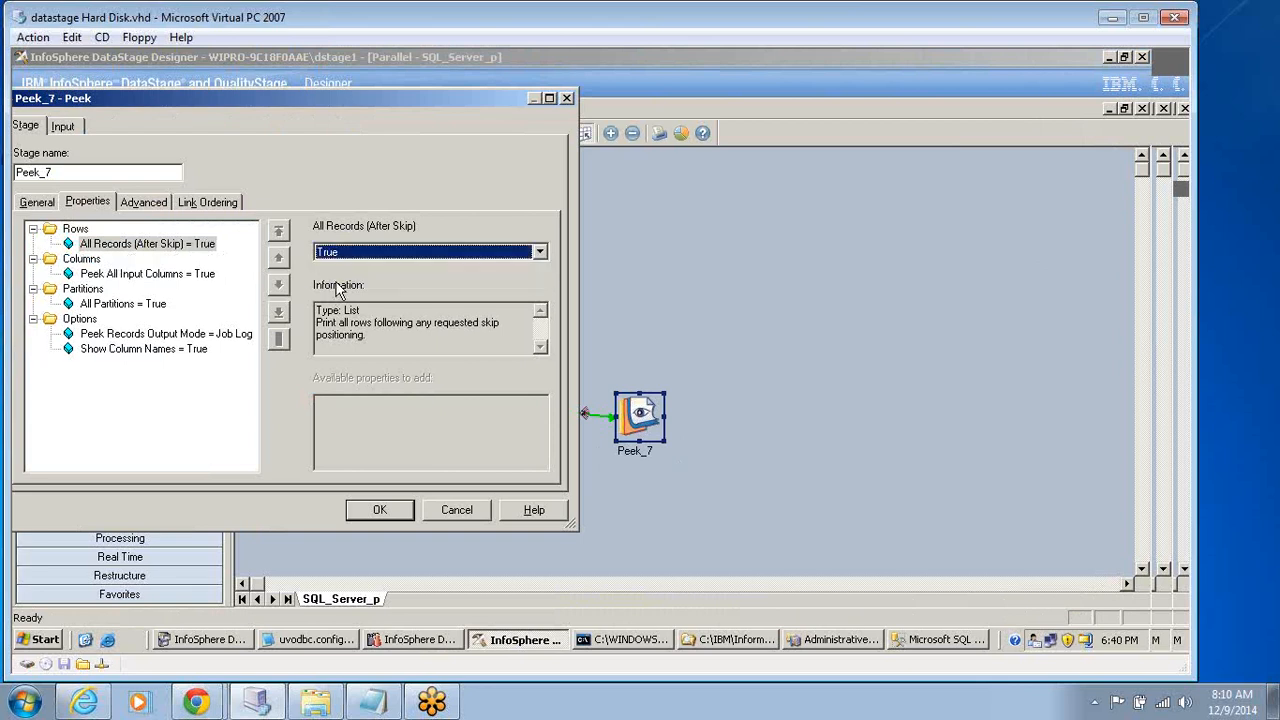
pyautogui.click(381, 511)
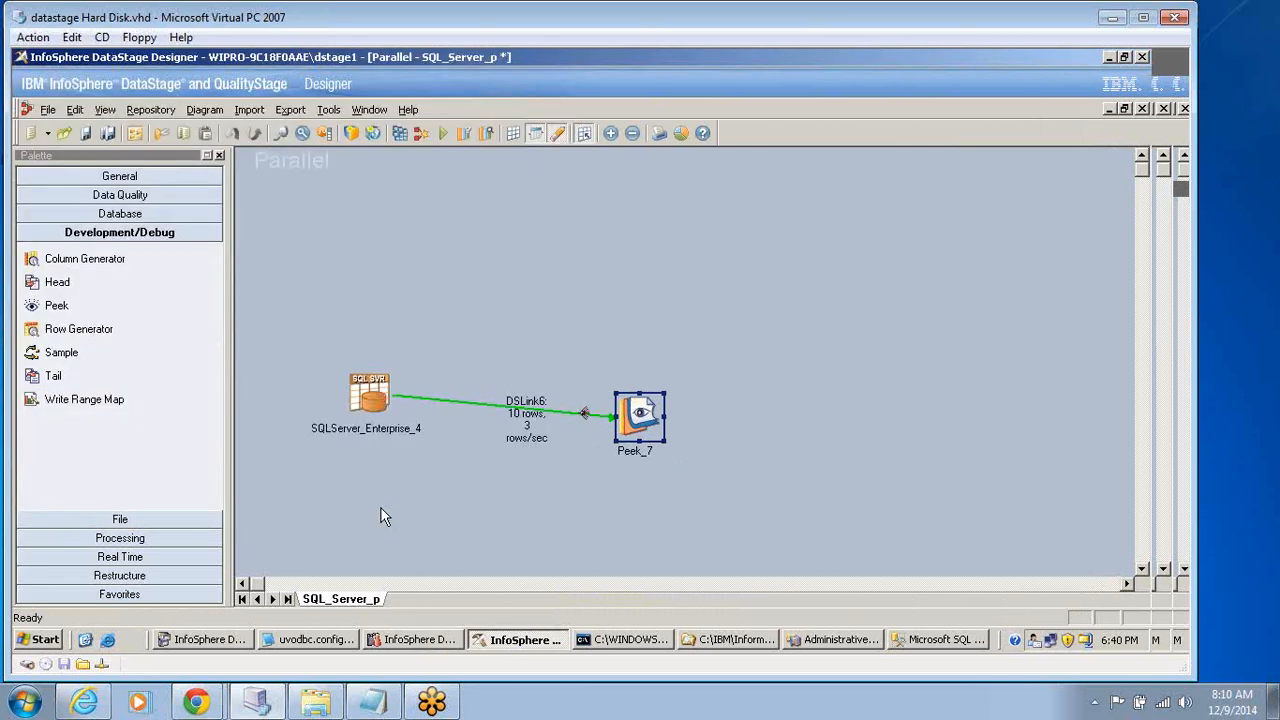
pyautogui.click(87, 138)
pyautogui.click(651, 475)
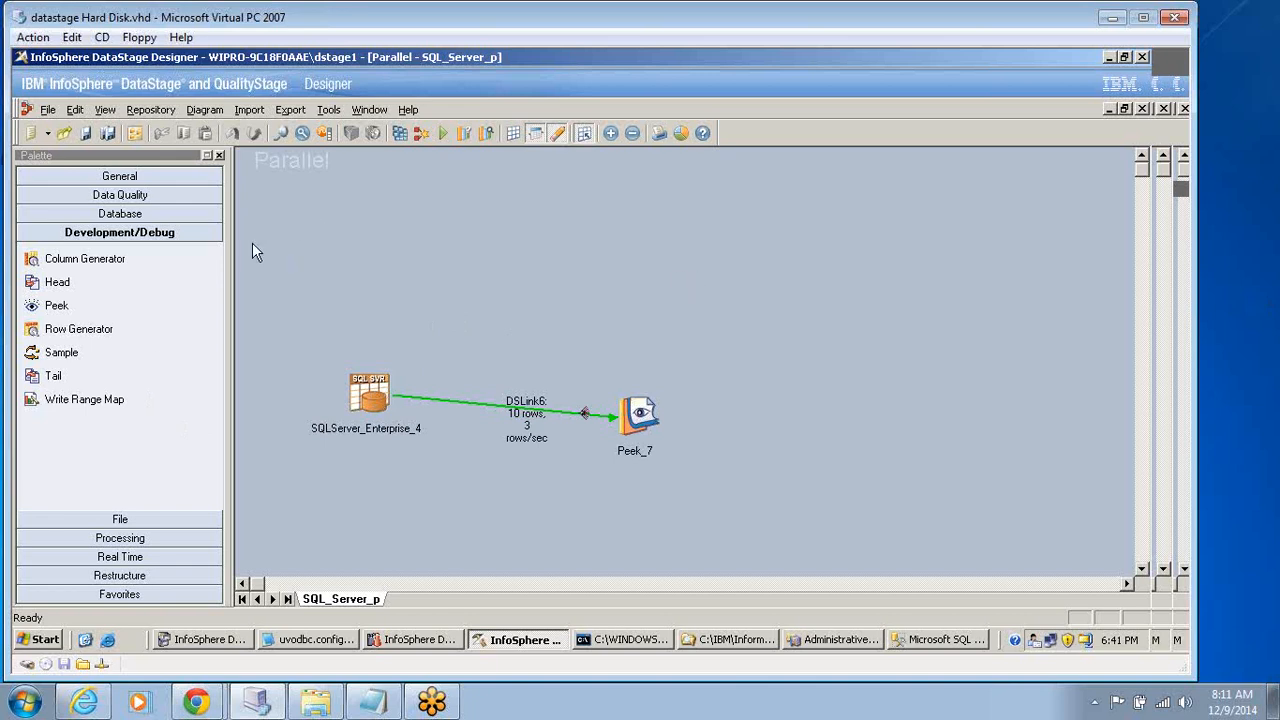
# Create a new parallel job with a Row Generator stage linked to a SQLServer Enterprise stage.
pyautogui.click(46, 110)
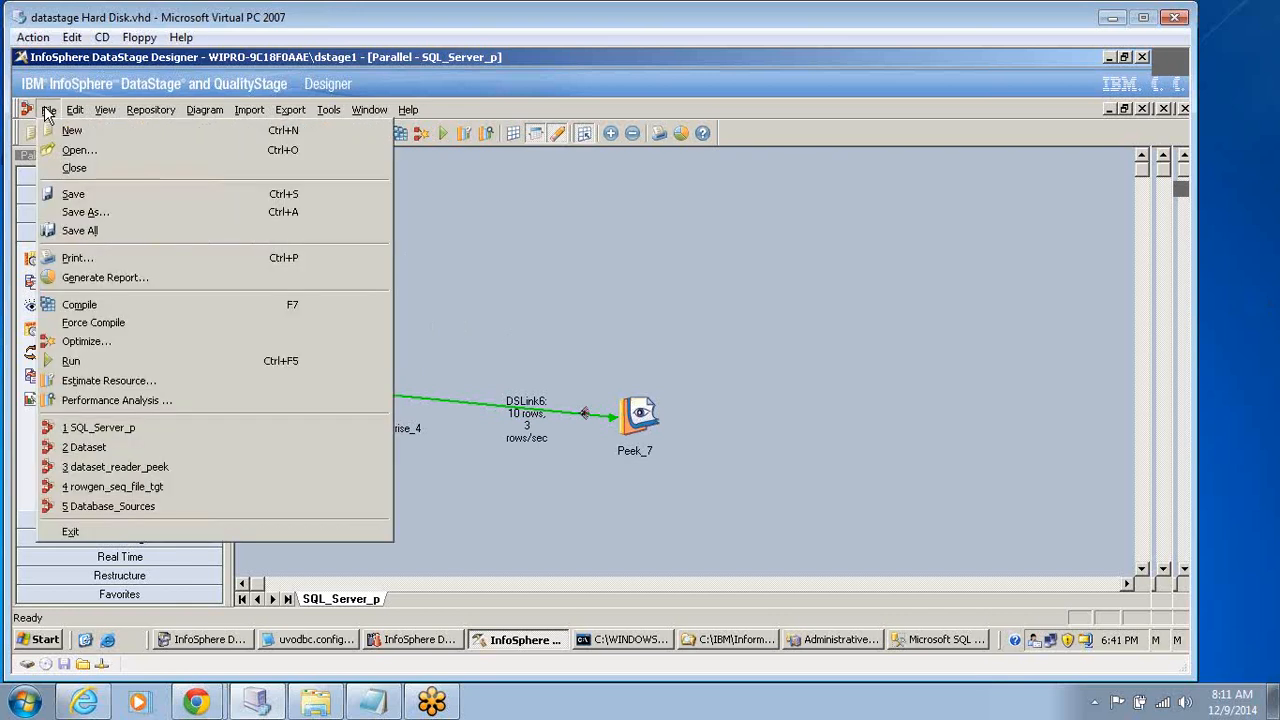
pyautogui.click(72, 130)
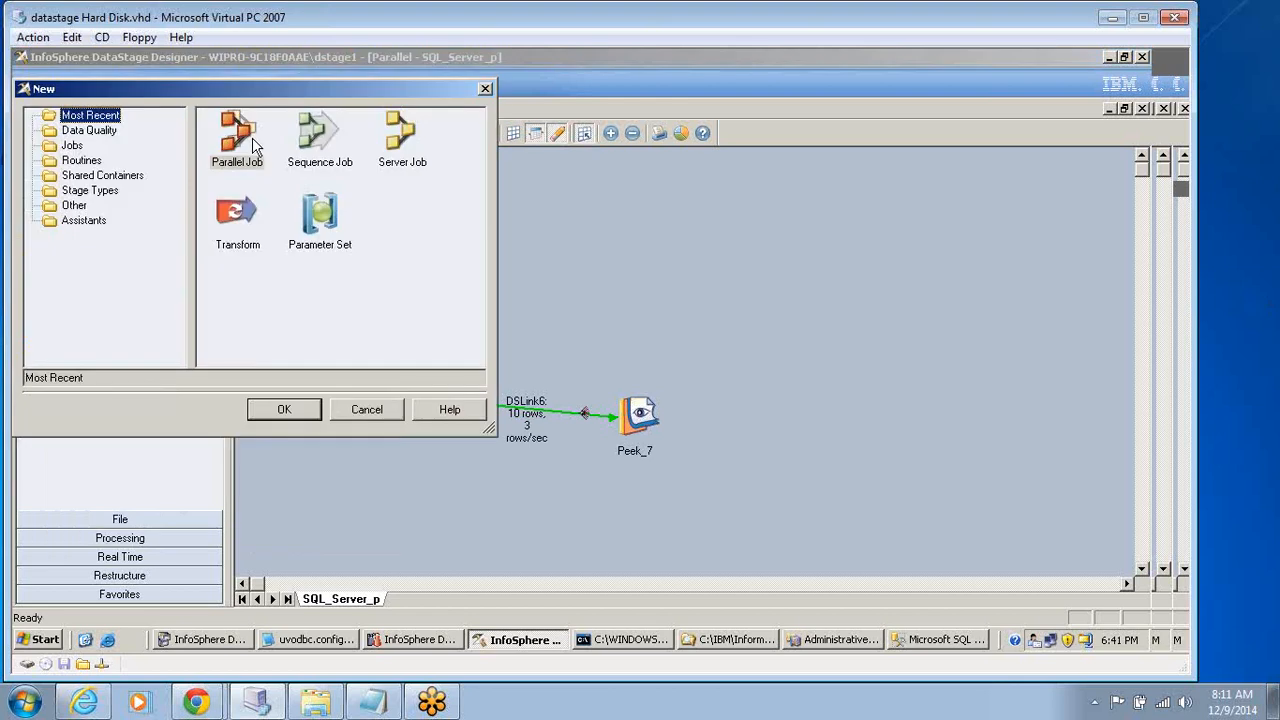
pyautogui.doubleClick(250, 145)
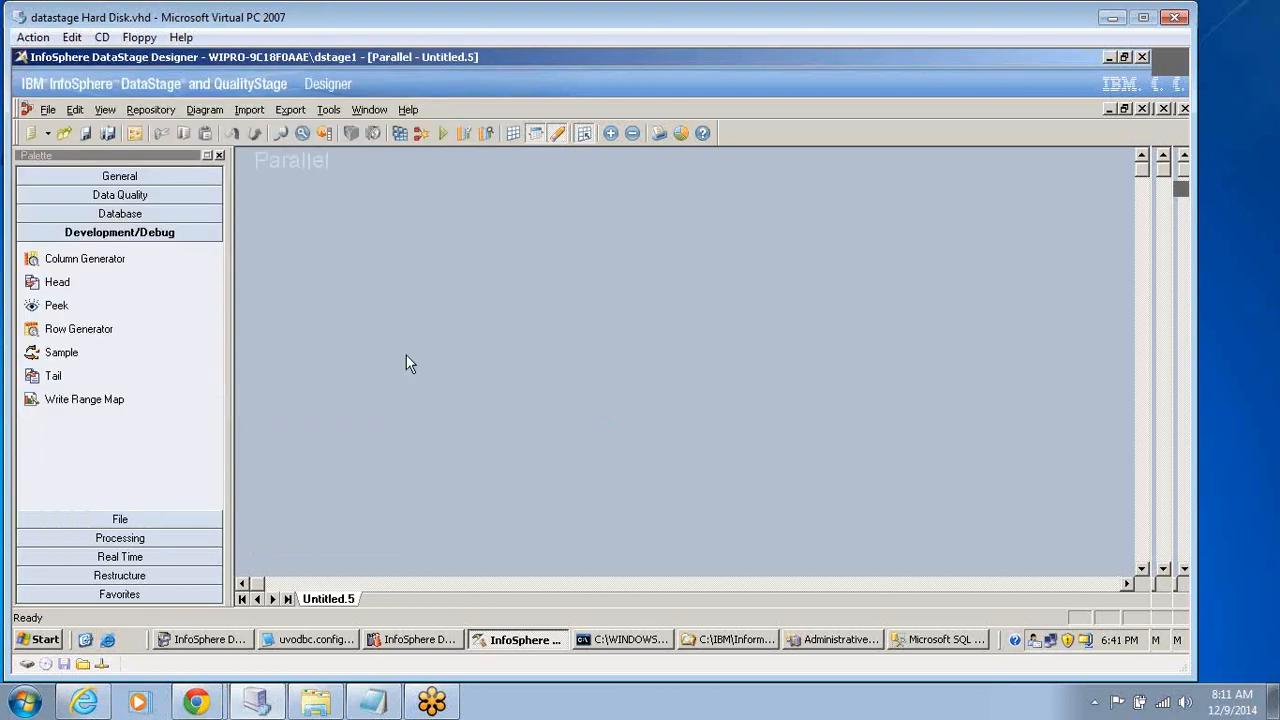
pyautogui.moveTo(78, 329); pyautogui.dragTo(477, 272)
pyautogui.click(118, 215)
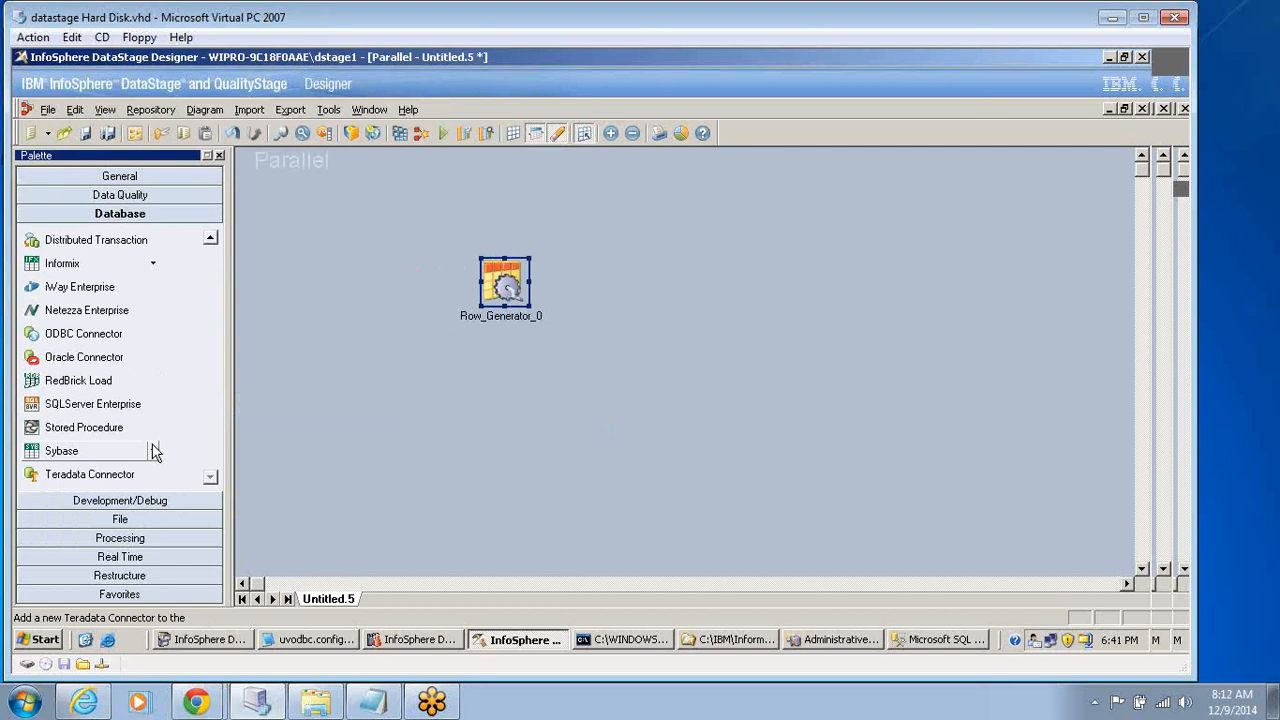
pyautogui.moveTo(113, 408); pyautogui.dragTo(757, 372)
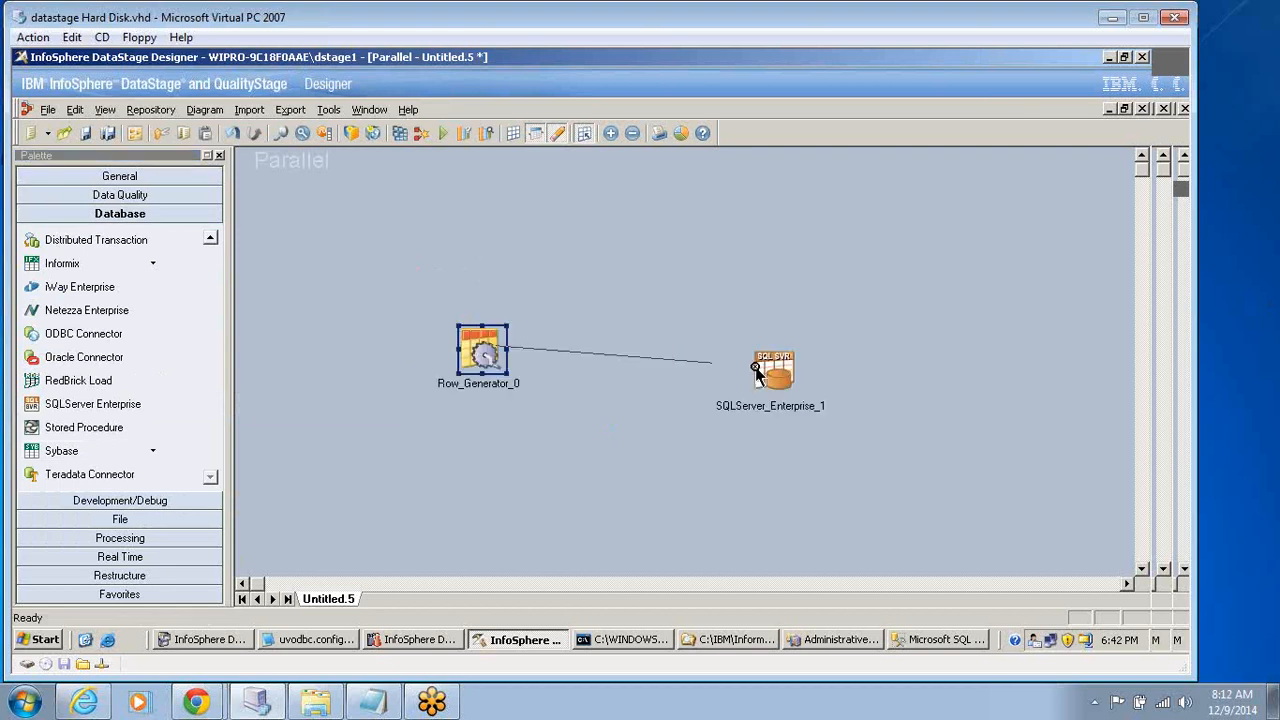
pyautogui.click(757, 372)
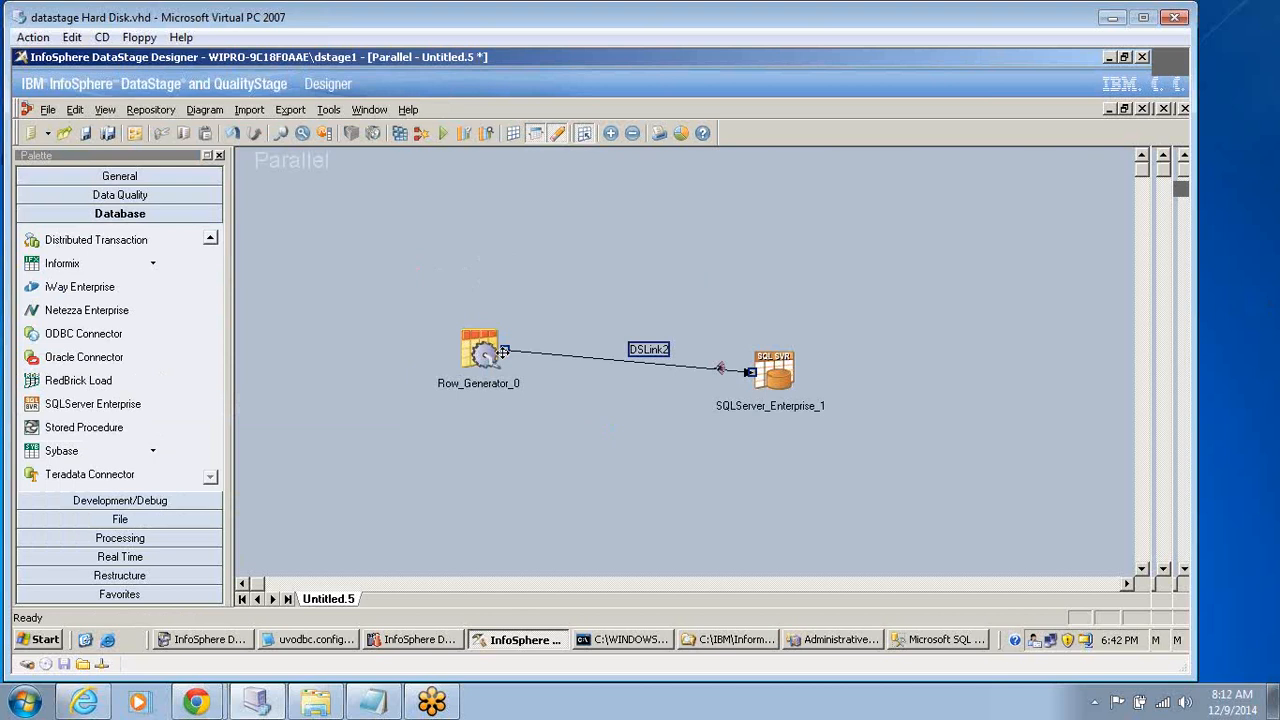
# Define an output column named col1 with SQL type Integer in the Row Generator stage.
pyautogui.doubleClick(490, 350)
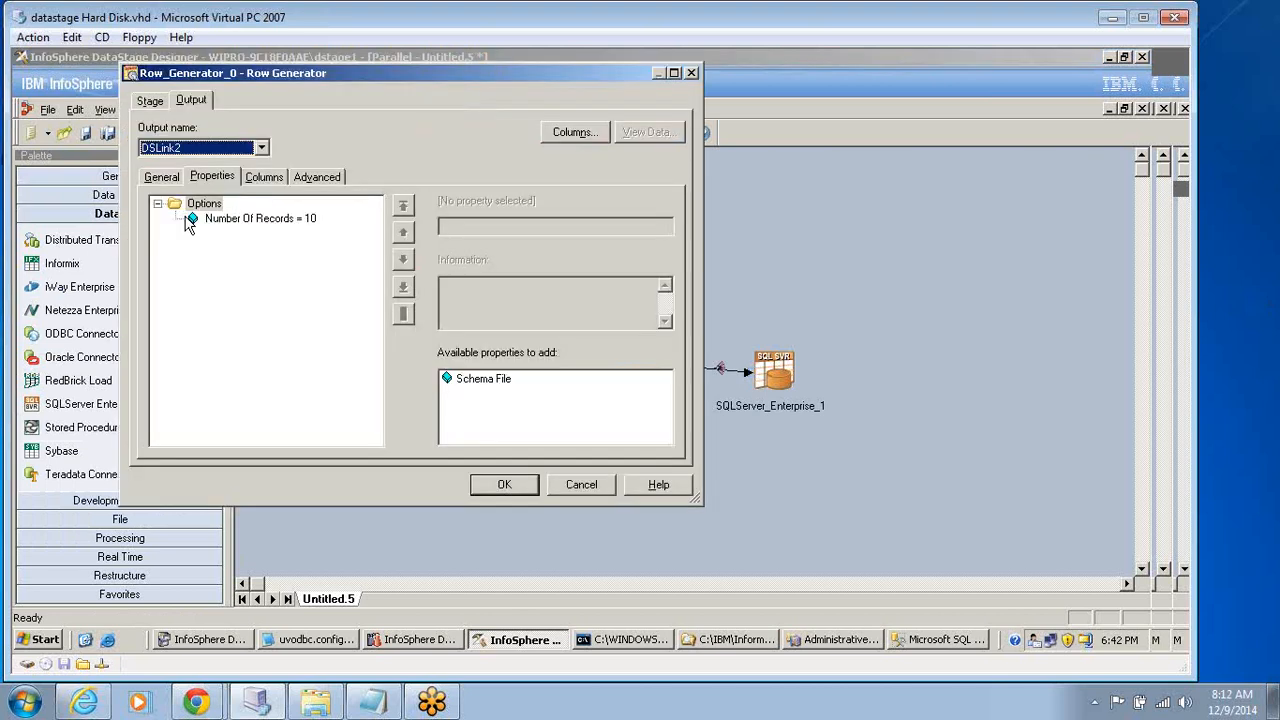
pyautogui.click(264, 176)
pyautogui.click(208, 214)
pyautogui.write('co')
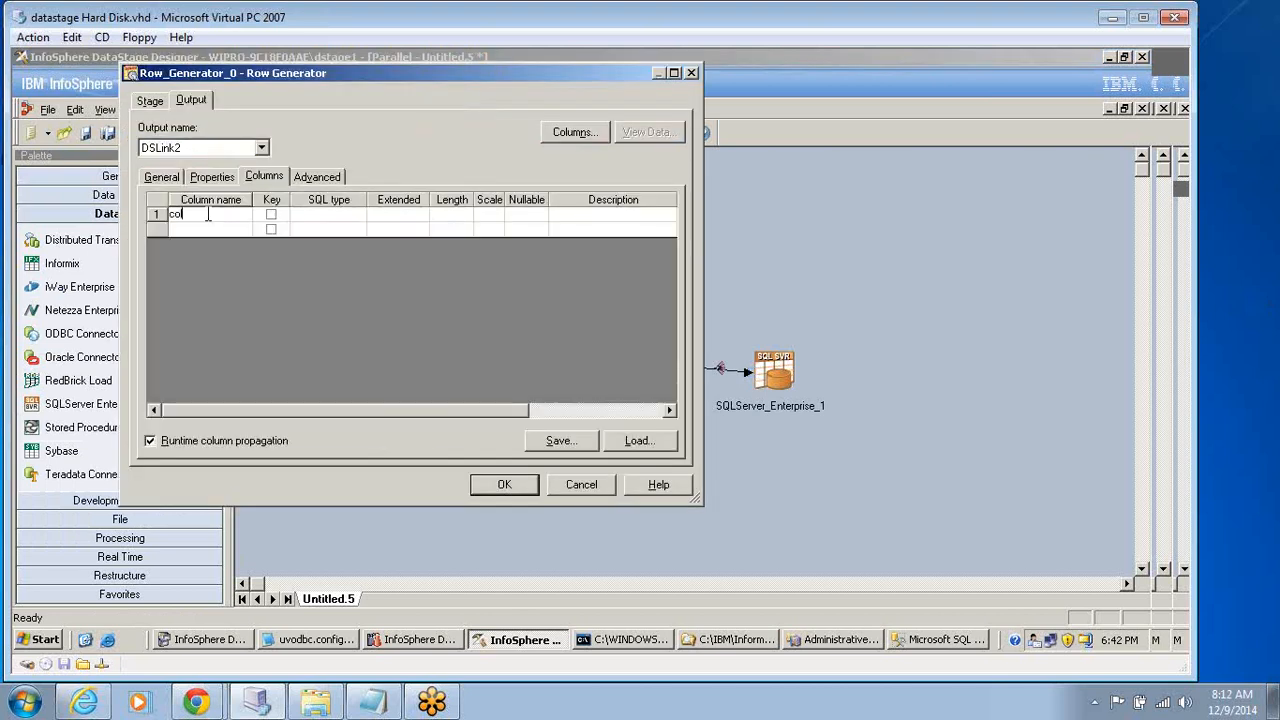
pyautogui.write('l1')
pyautogui.click(335, 217)
pyautogui.click(335, 218)
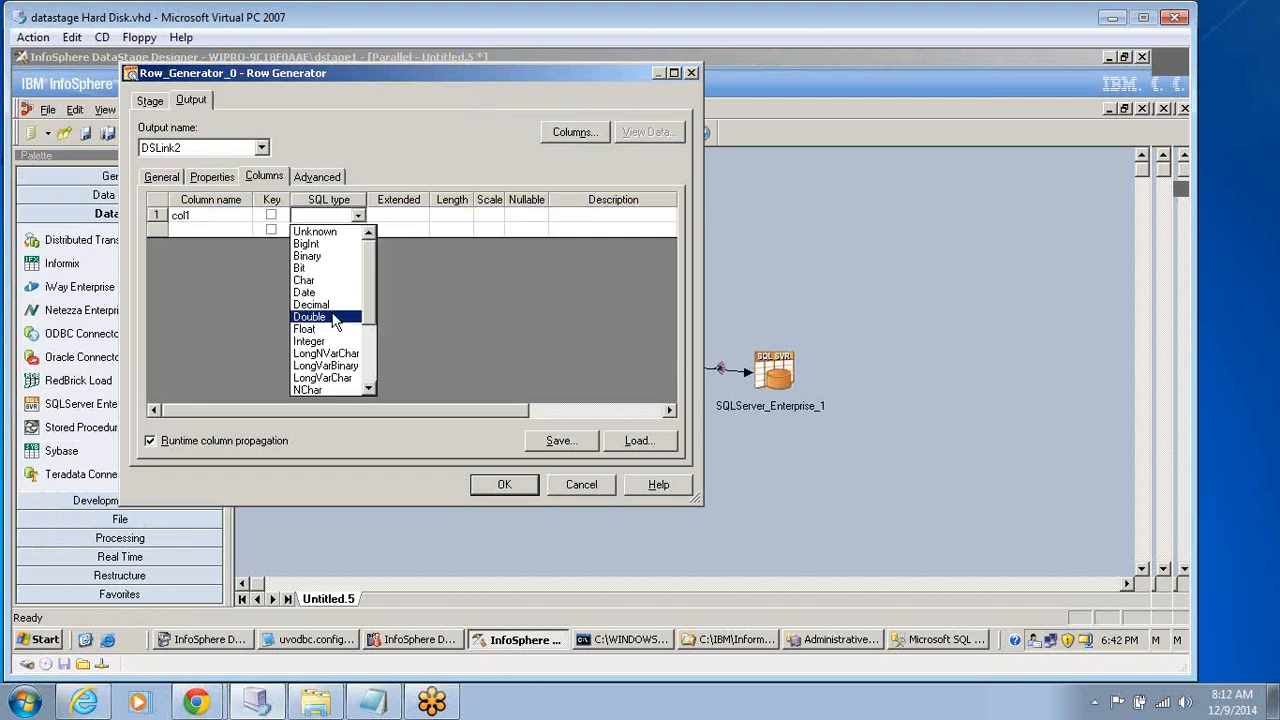
pyautogui.click(318, 341)
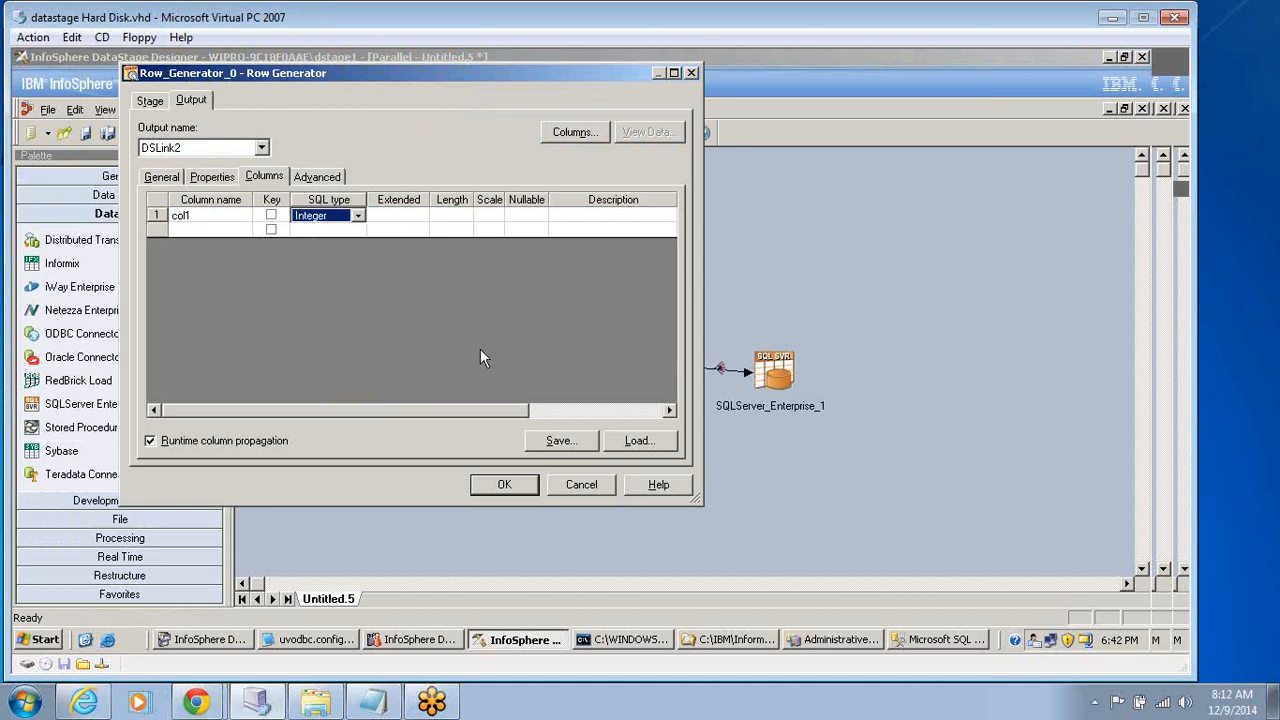
pyautogui.click(500, 484)
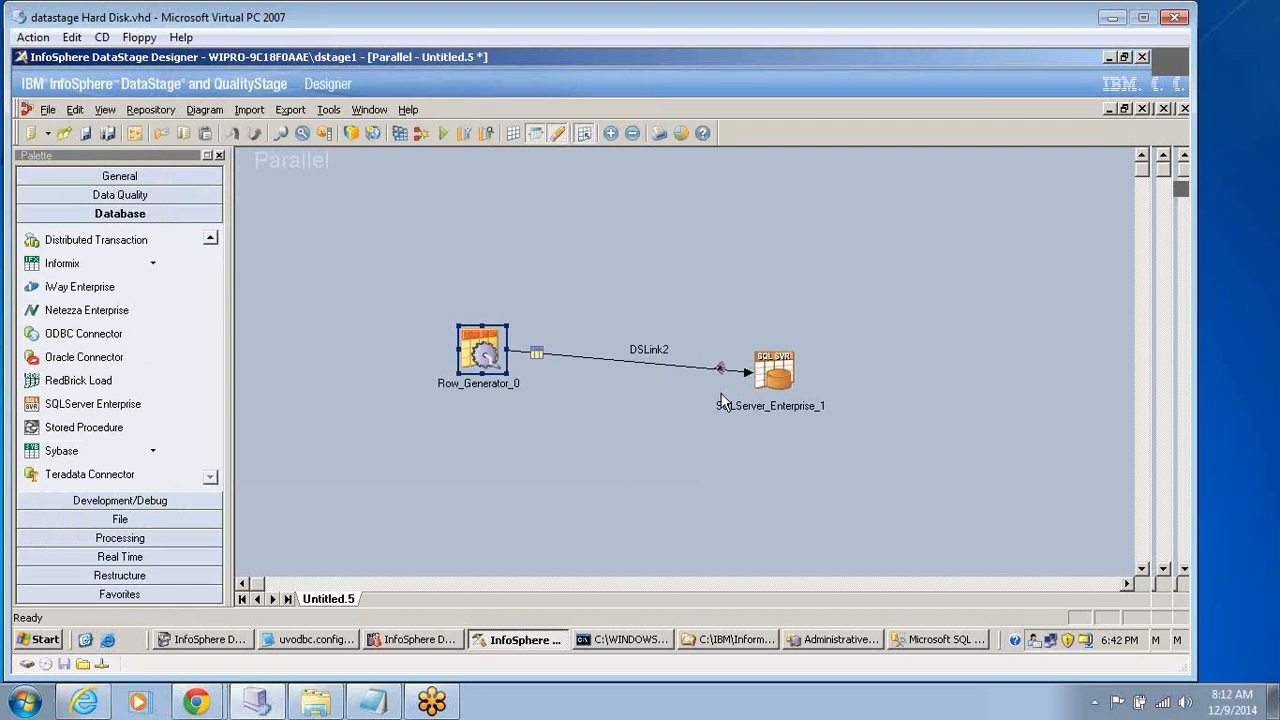
# Set the target table of the SQLServer Enterprise stage to Rowgen.
pyautogui.doubleClick(722, 398)
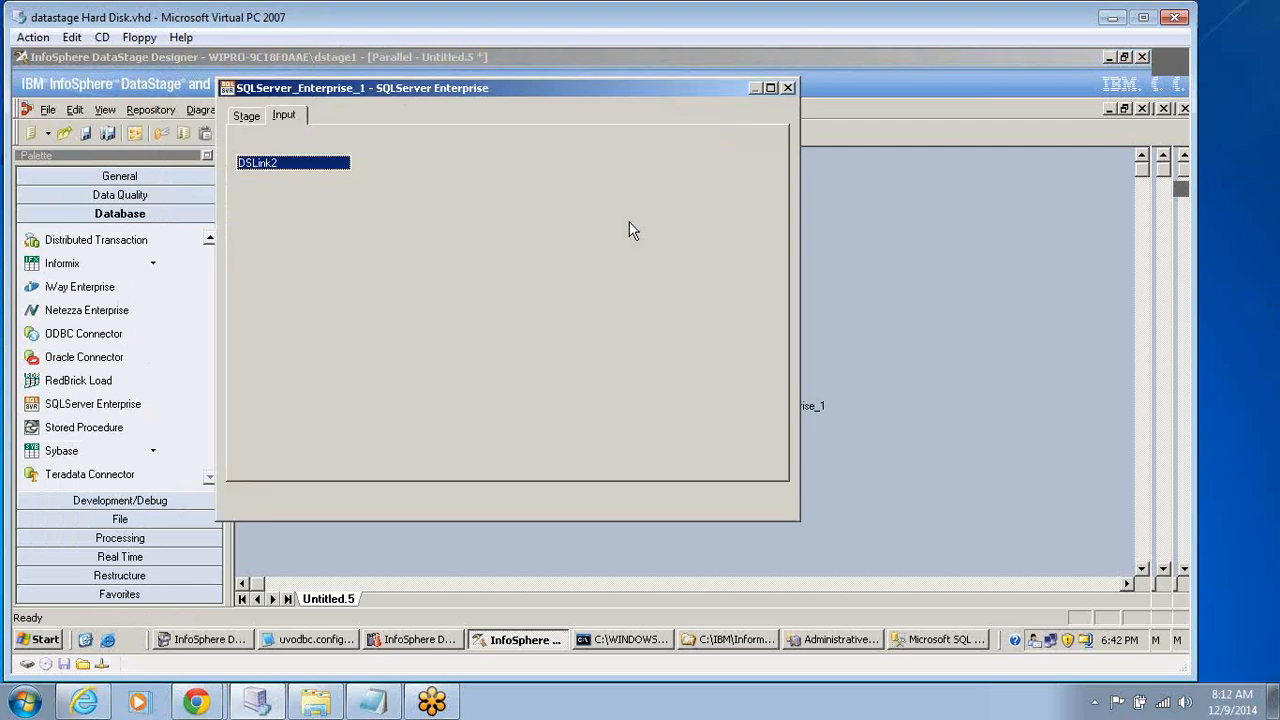
pyautogui.click(760, 241)
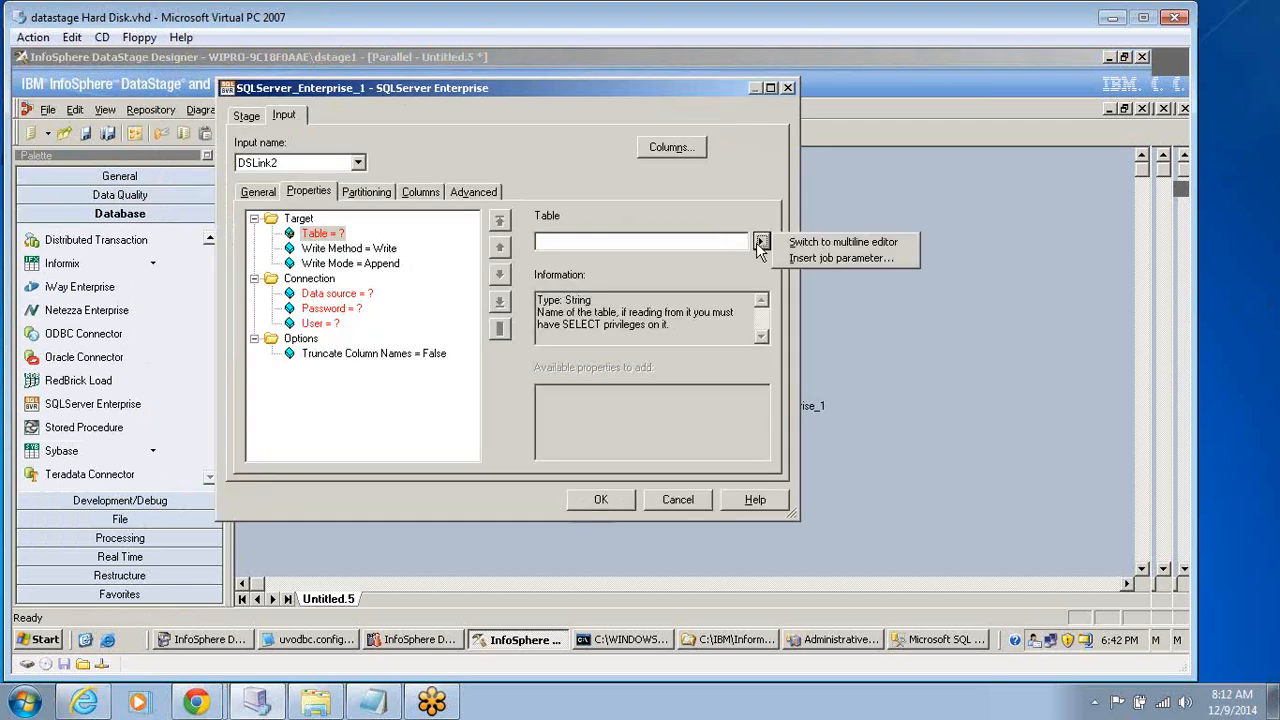
pyautogui.click(565, 242)
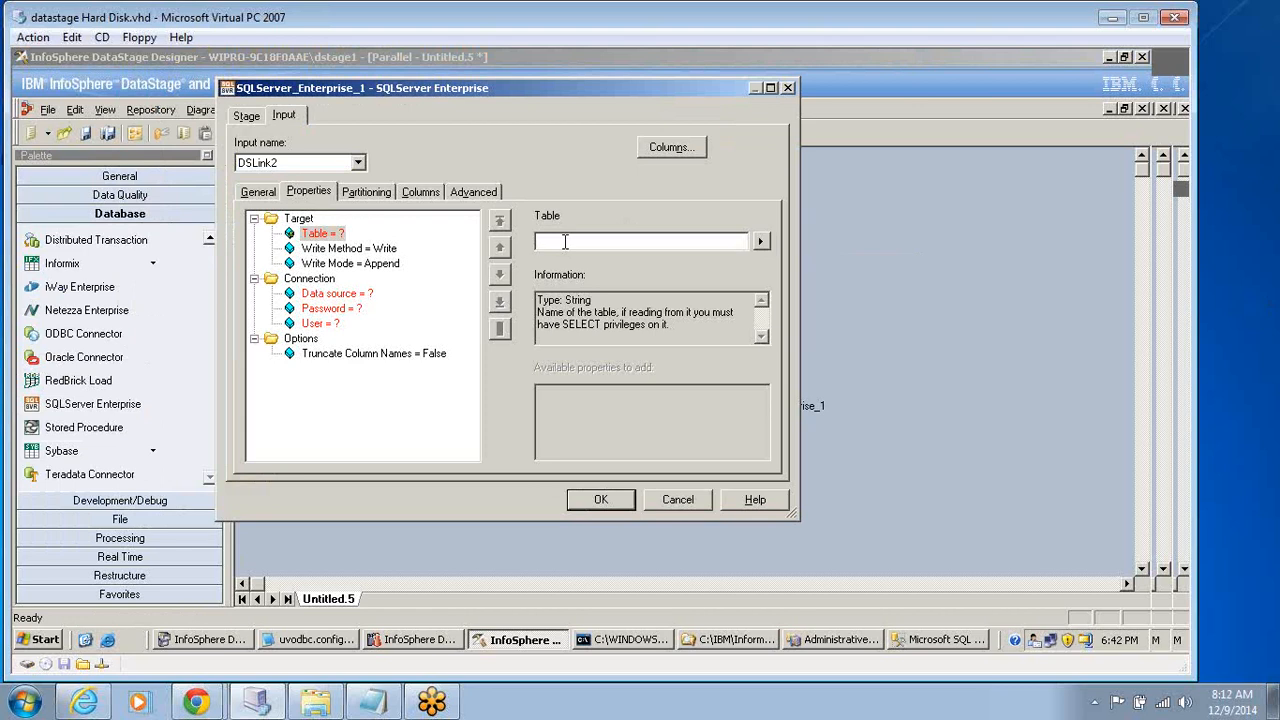
pyautogui.write('Rowgen')
# Set the SQLServer Enterprise target's write mode to Create.
pyautogui.click(383, 256)
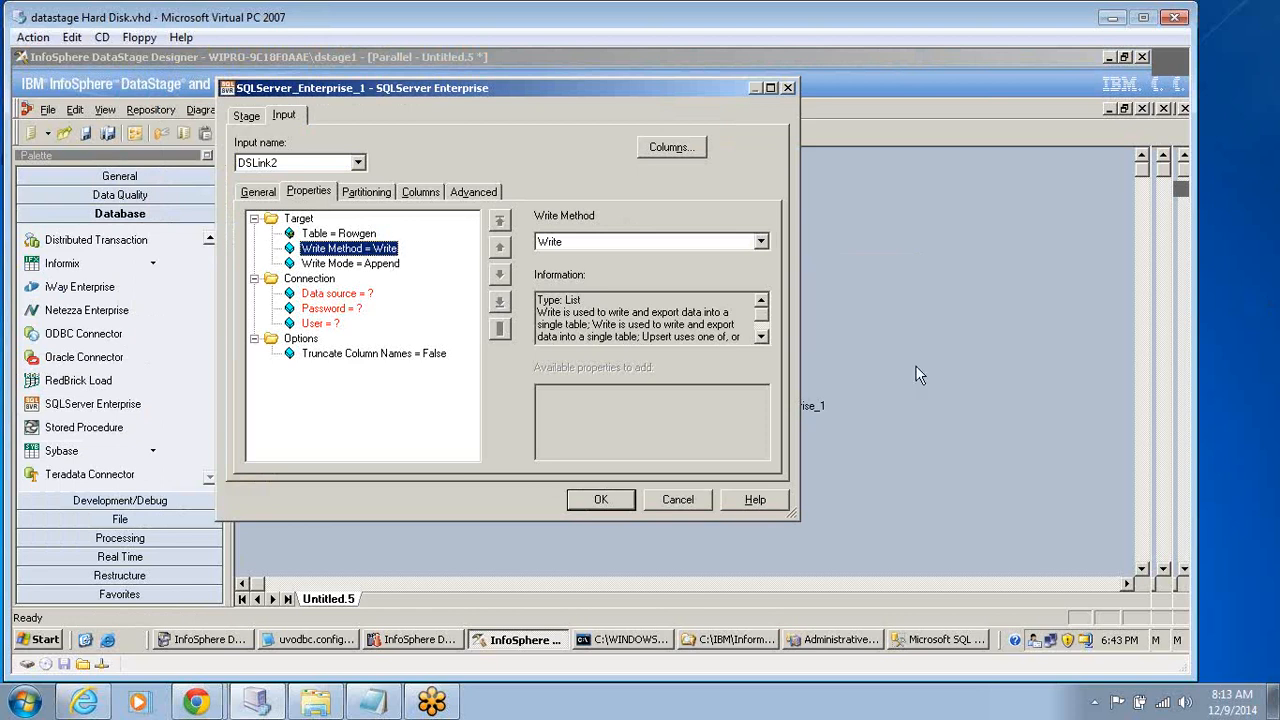
pyautogui.click(358, 264)
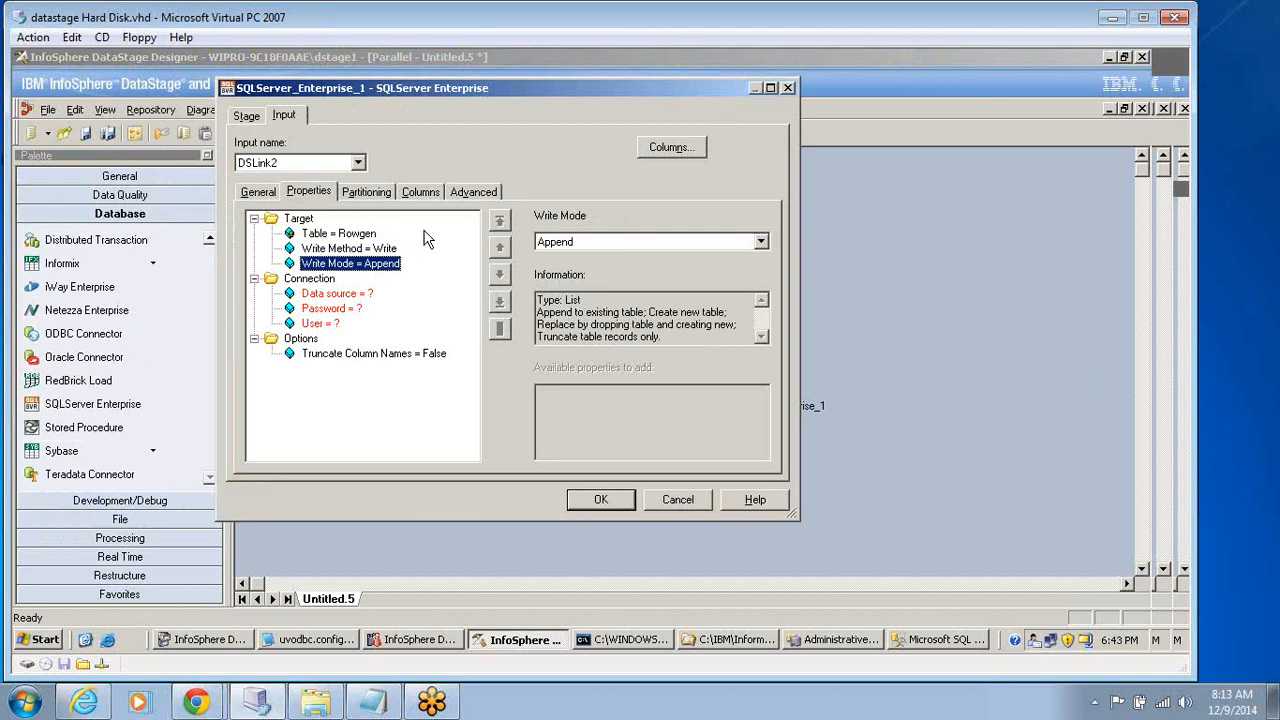
pyautogui.click(761, 243)
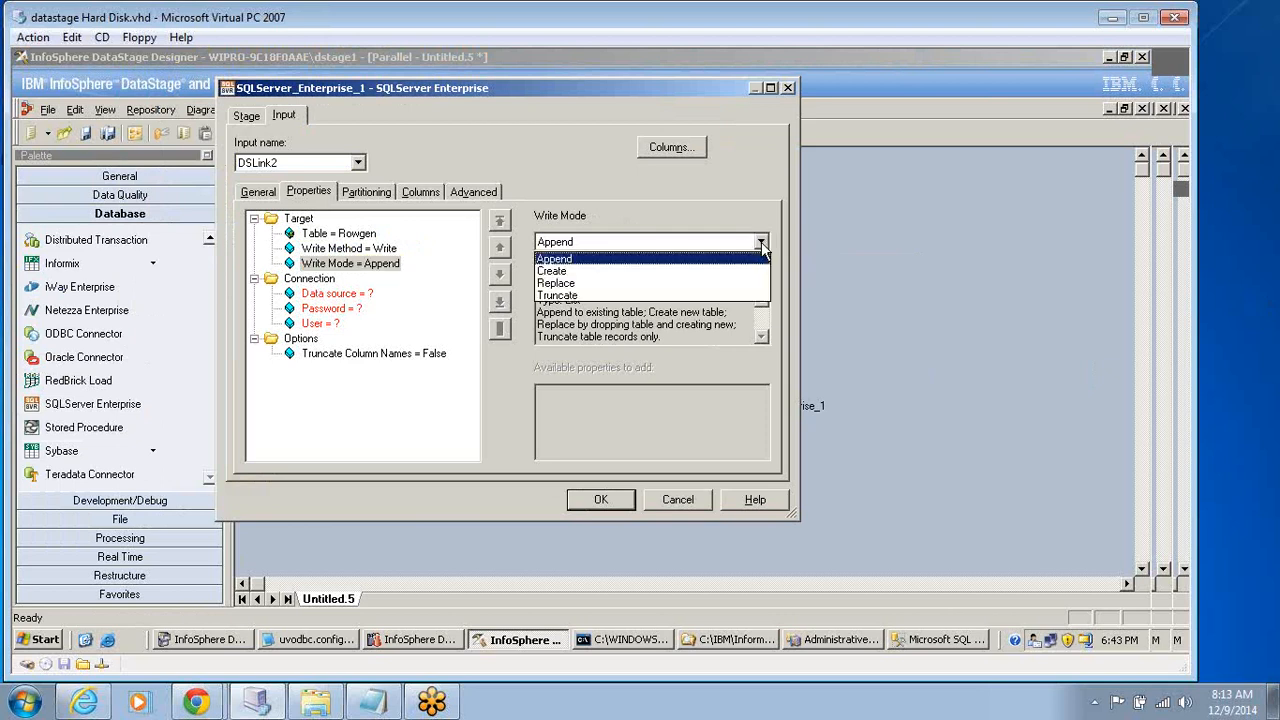
pyautogui.click(564, 271)
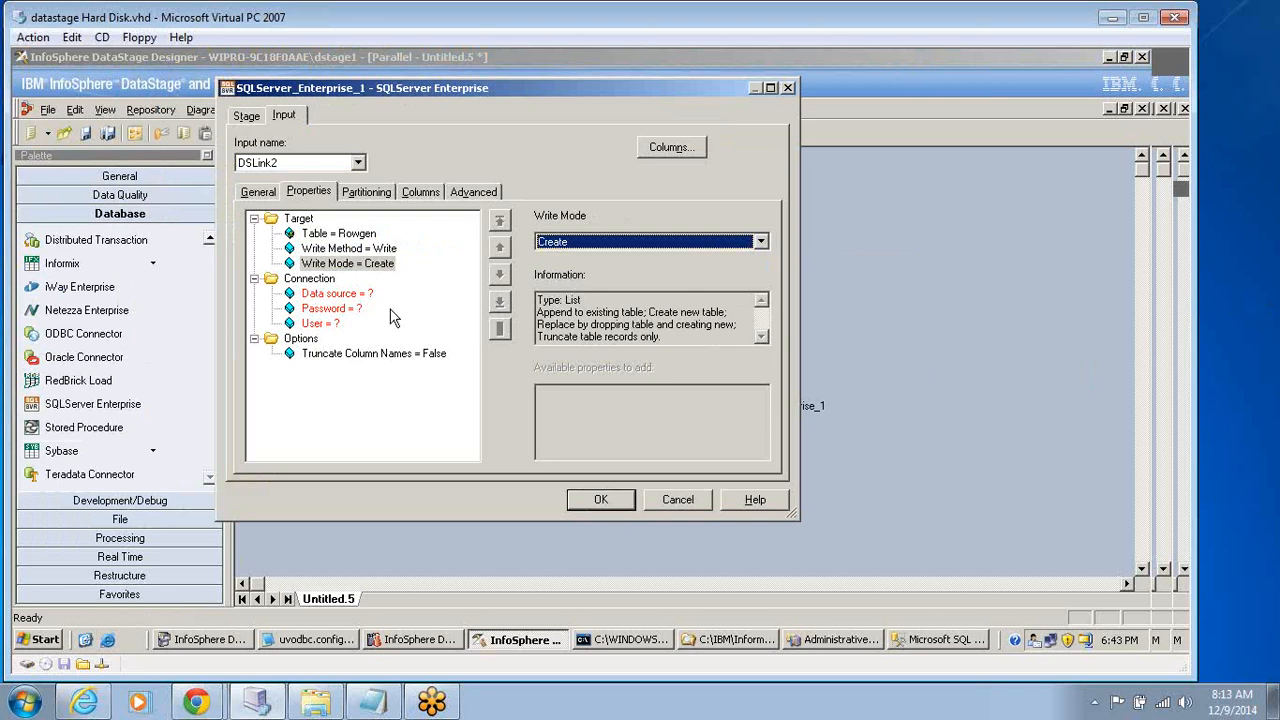
# Check which write methods are available for the SQLServer Enterprise target.
pyautogui.click(320, 323)
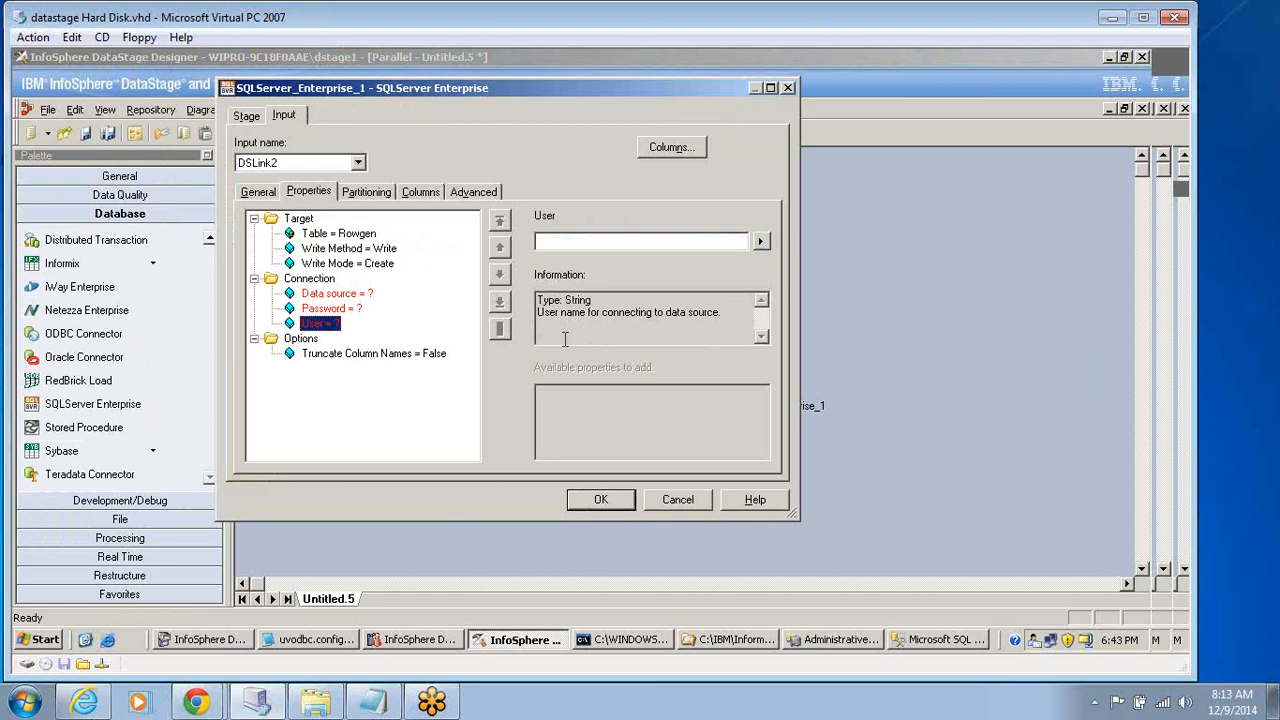
pyautogui.click(351, 250)
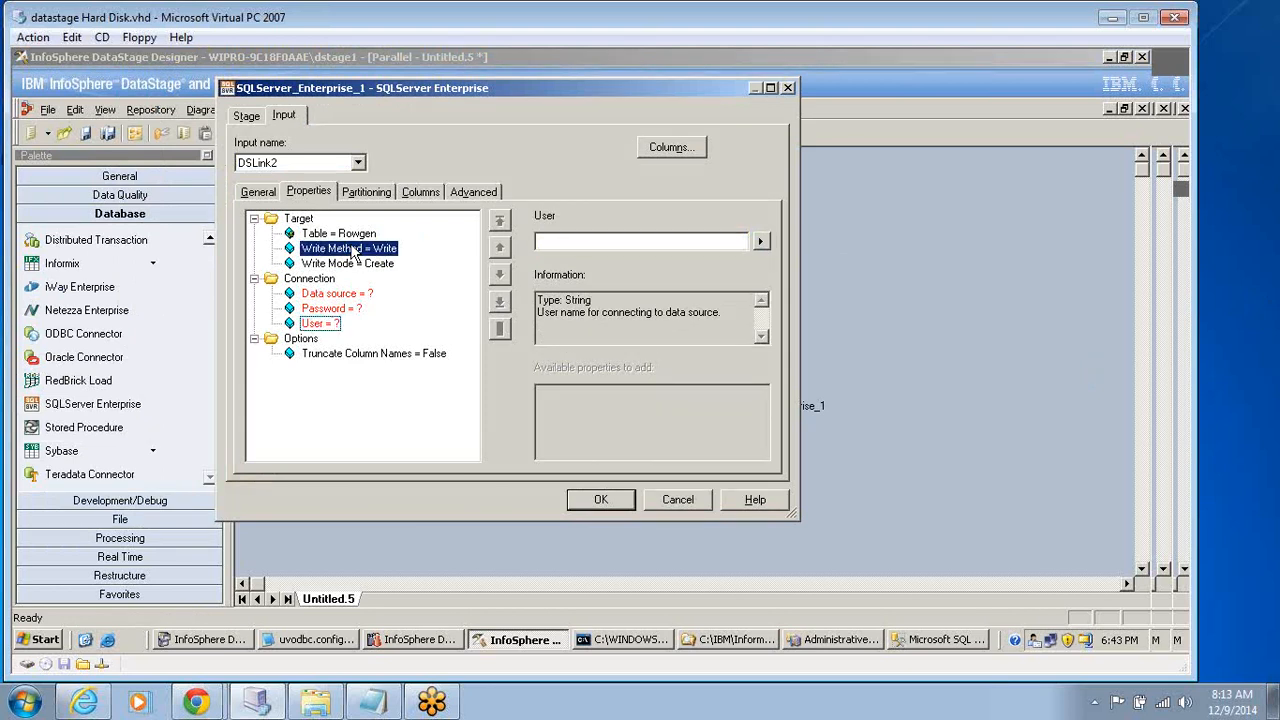
pyautogui.click(761, 243)
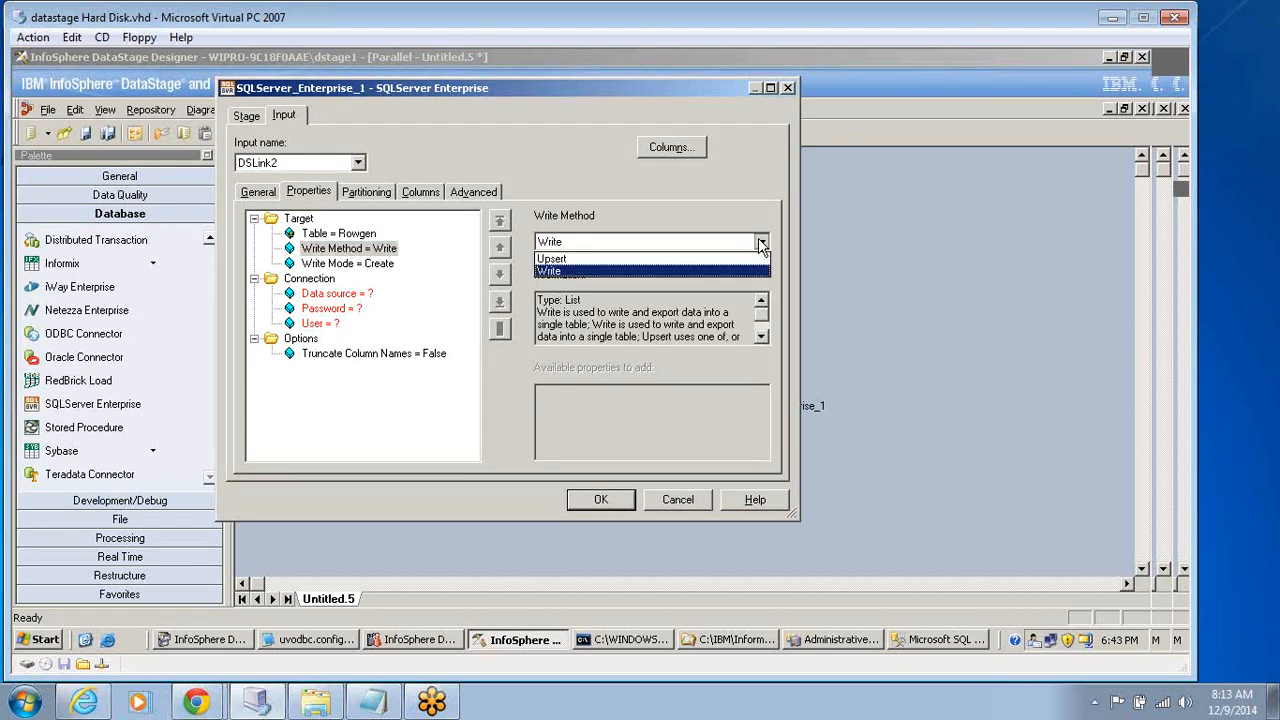
pyautogui.click(888, 250)
pyautogui.click(395, 272)
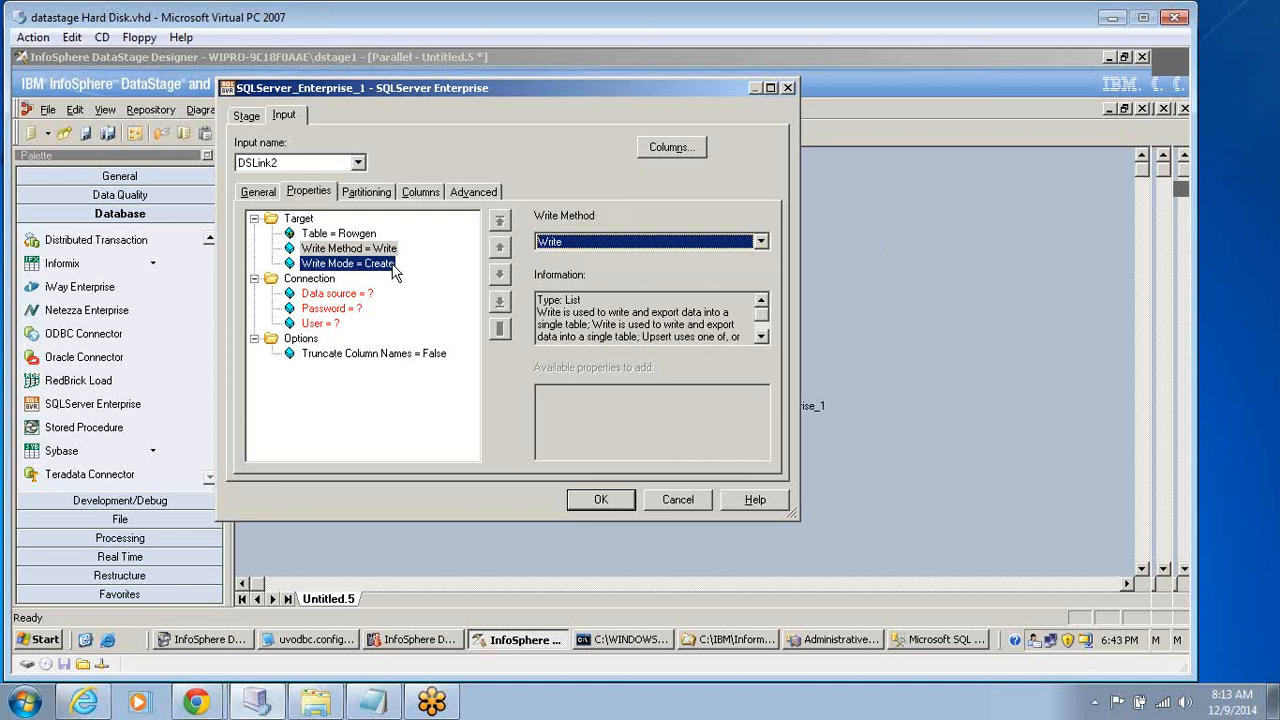
# Set the User connection property of the SQLServer Enterprise stage to Adminstrator.
pyautogui.click(337, 293)
pyautogui.click(320, 323)
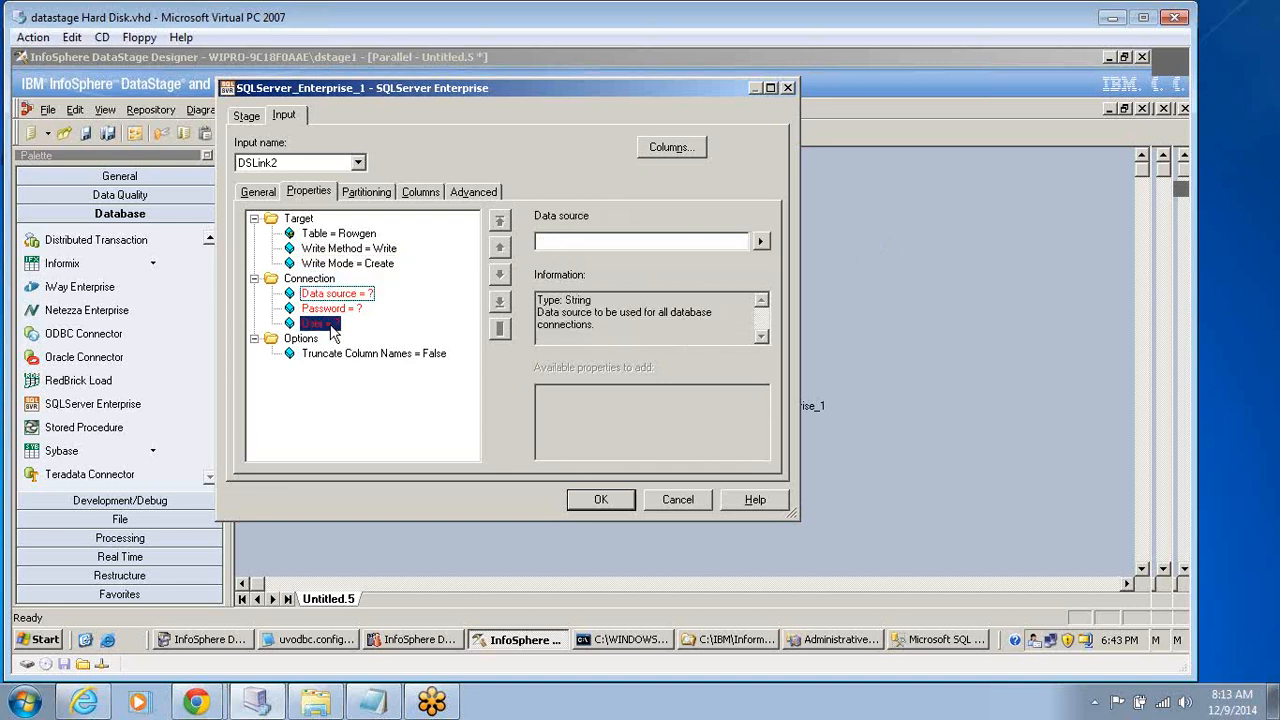
pyautogui.click(559, 238)
pyautogui.write('A')
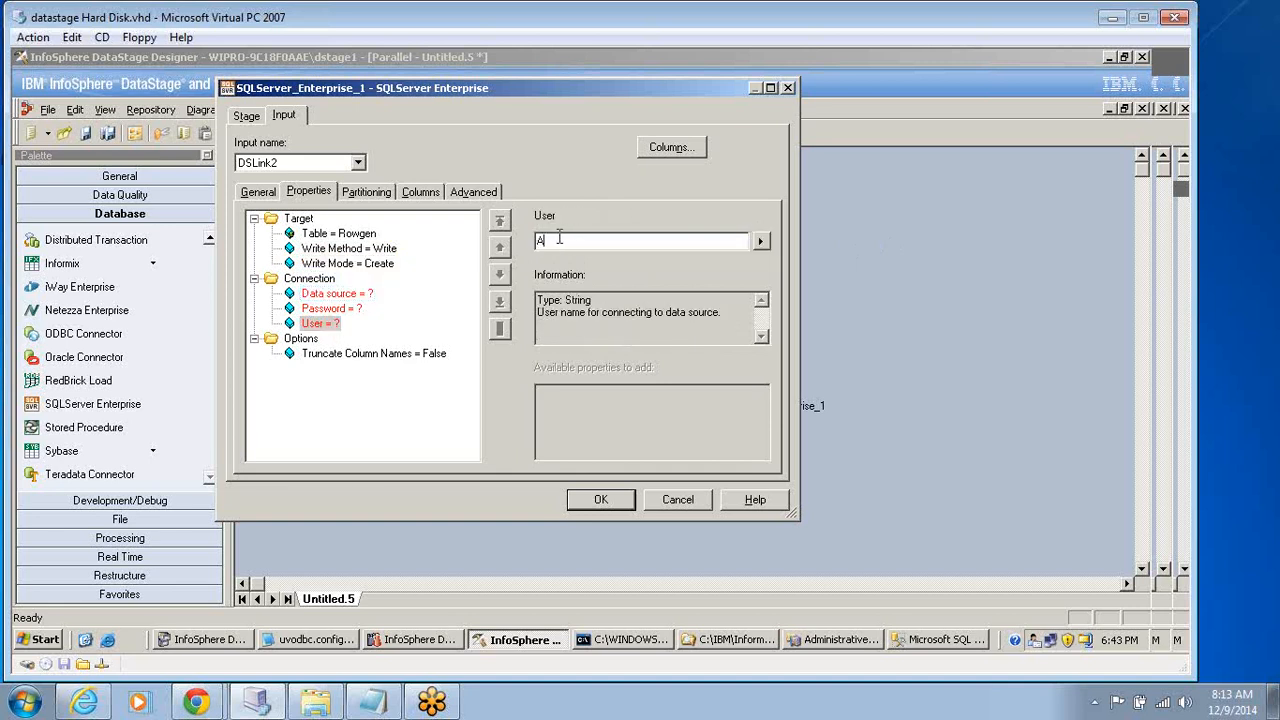
pyautogui.write('dministrator')
pyautogui.click(355, 309)
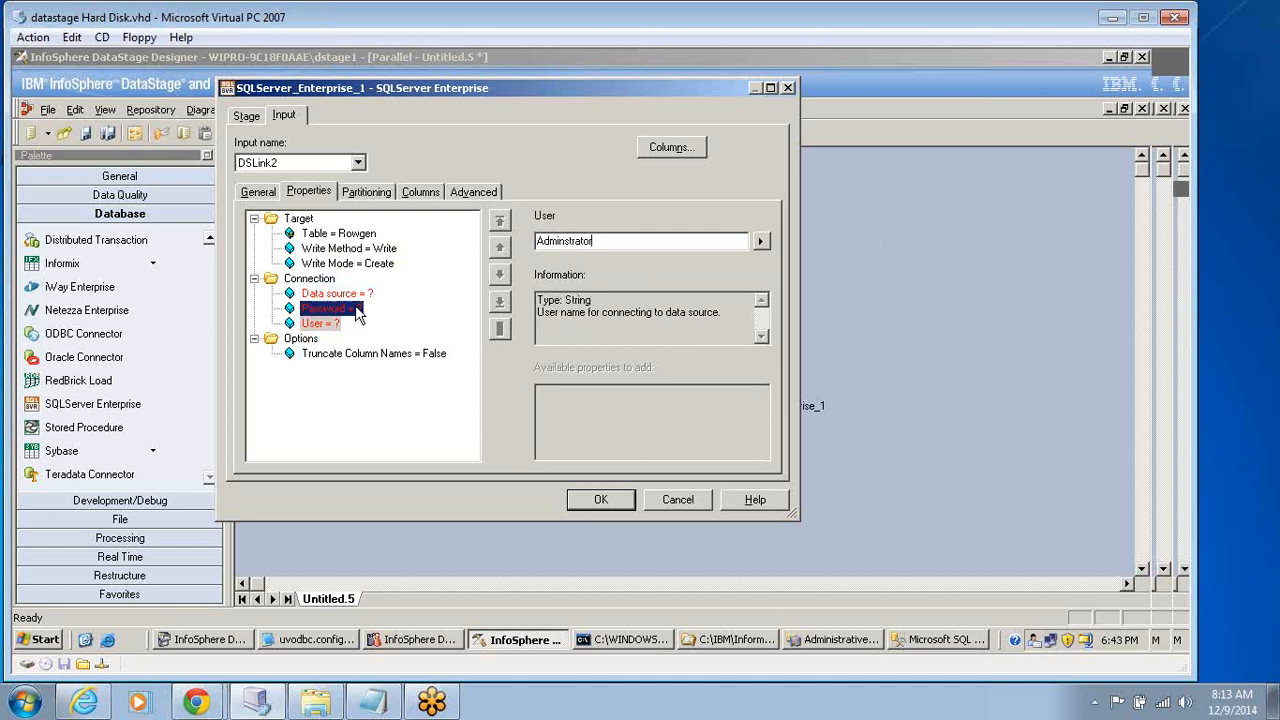
# Enter the connection password for the SQLServer Enterprise stage.
pyautogui.click(569, 237)
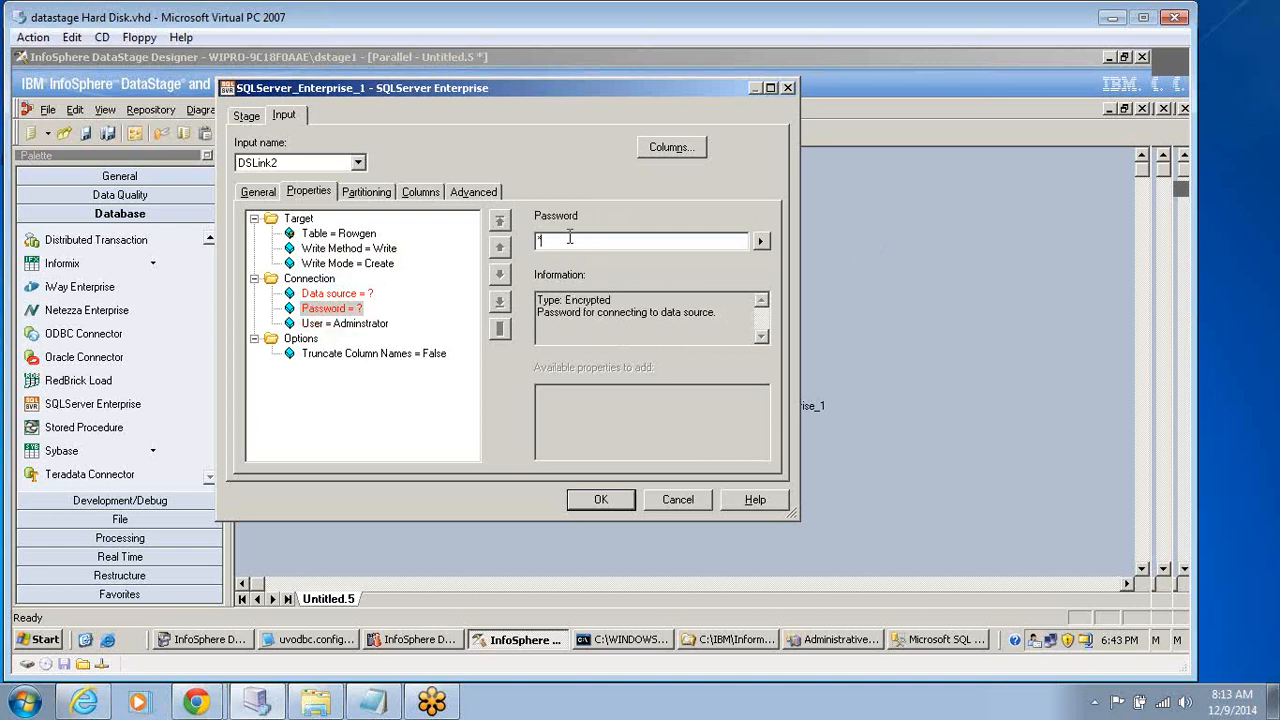
pyautogui.write('*******')
pyautogui.click(336, 293)
pyautogui.click(335, 310)
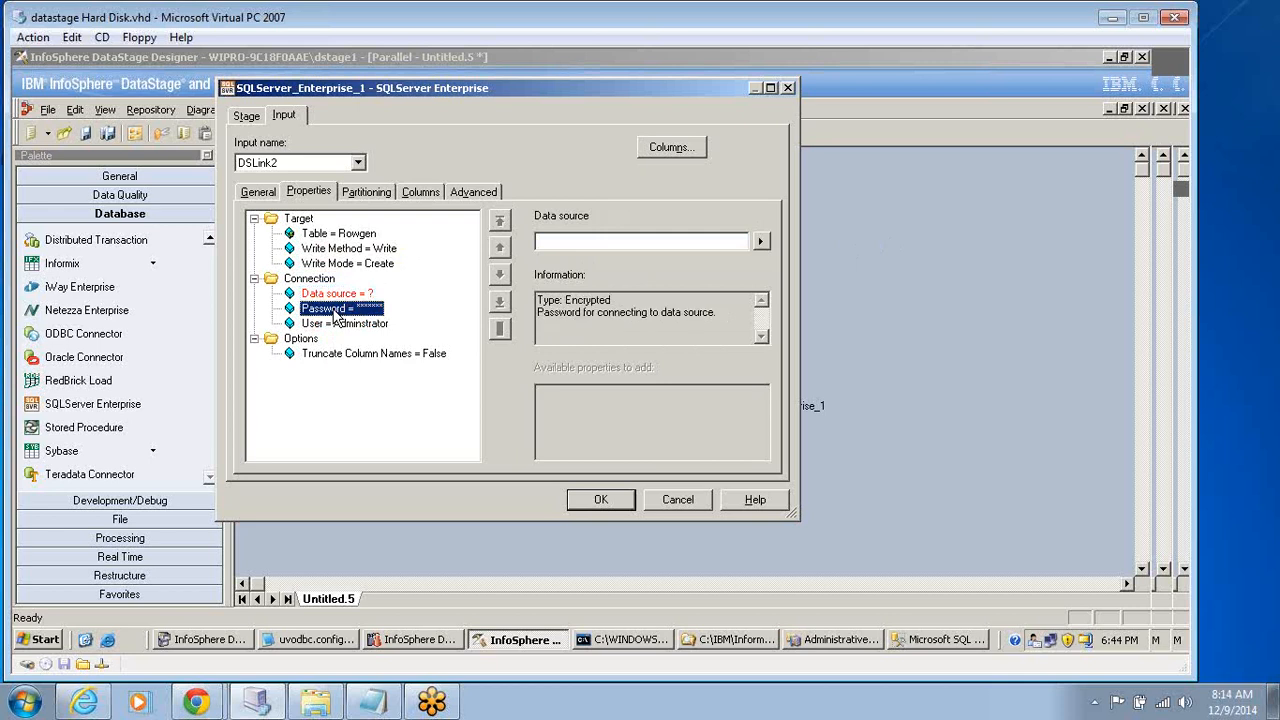
# Set the Data source property of the SQLServer Enterprise stage to sql_server.
pyautogui.click(336, 293)
pyautogui.click(559, 241)
pyautogui.write('sql')
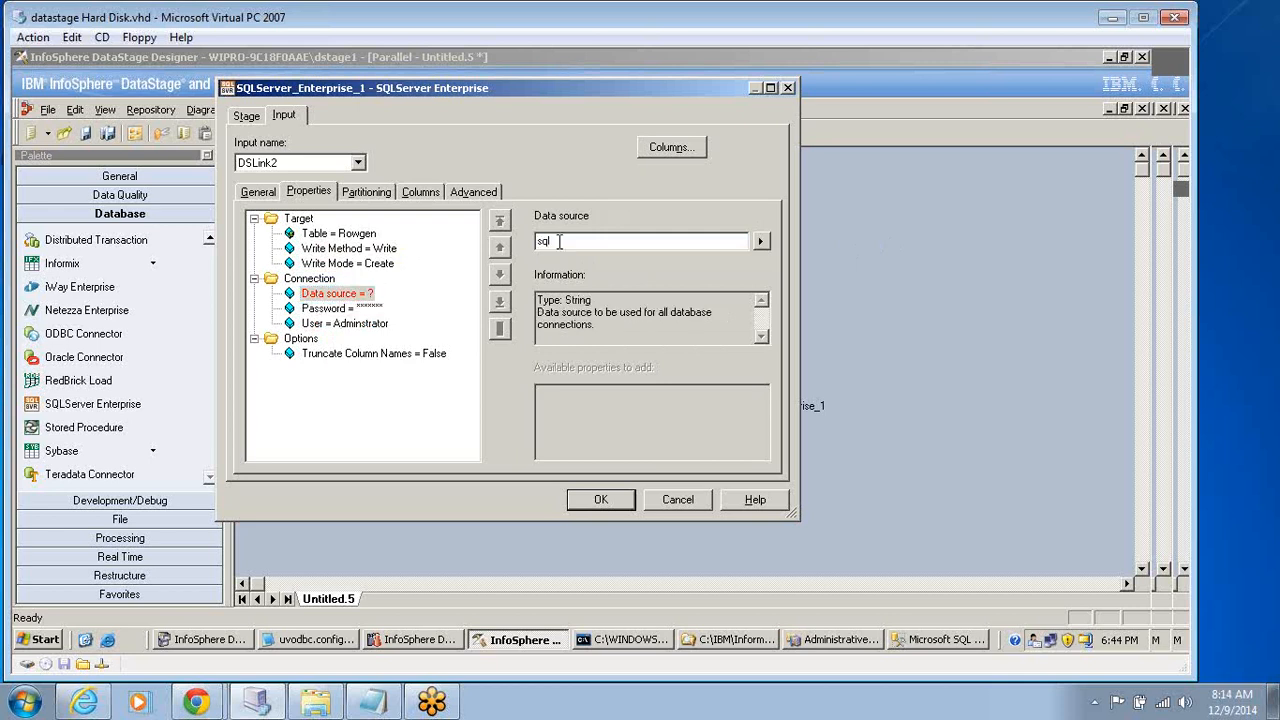
pyautogui.write('_server')
pyautogui.click(352, 326)
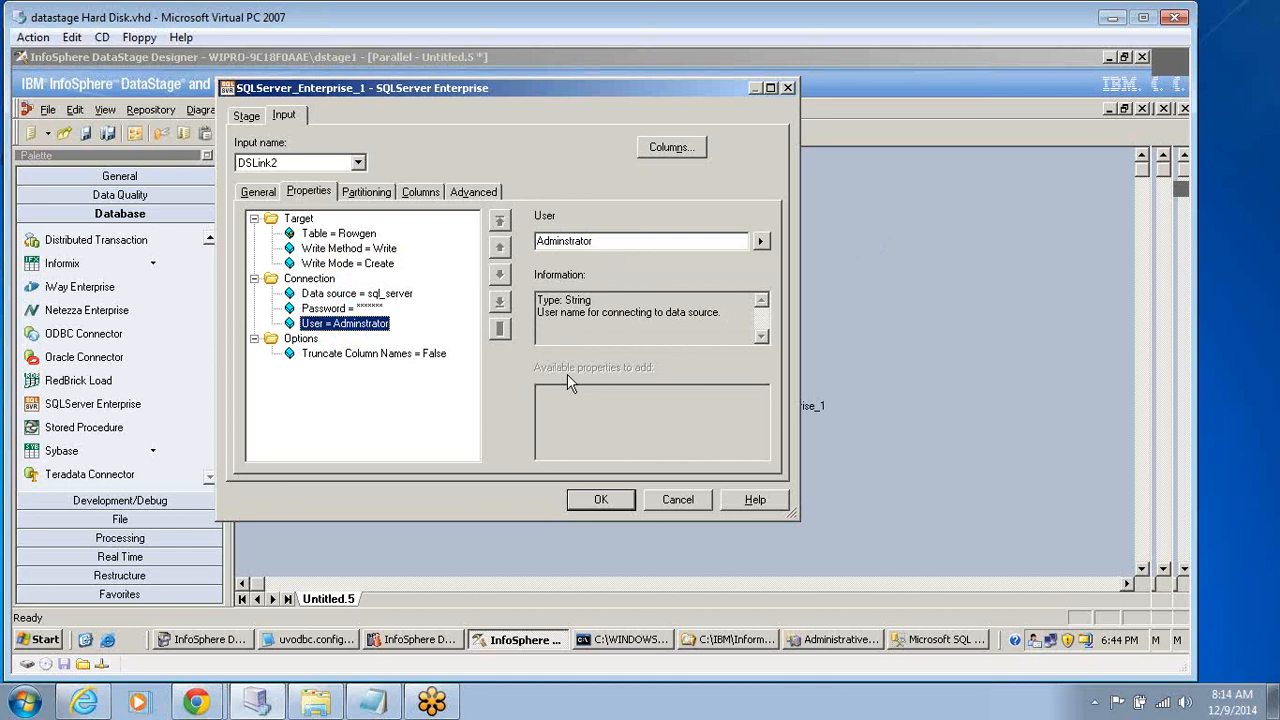
# Check the partitioning settings of the SQLServer Enterprise input link and accept the stage's properties.
pyautogui.click(368, 193)
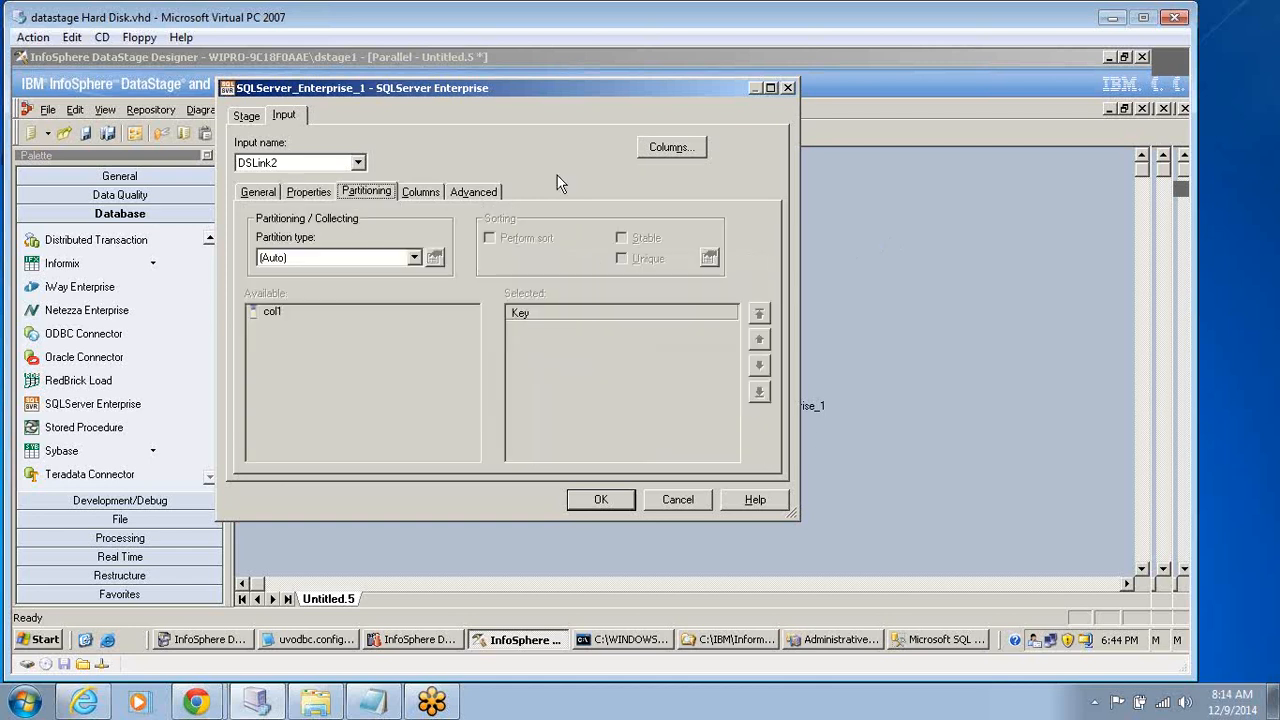
pyautogui.click(671, 147)
pyautogui.click(684, 149)
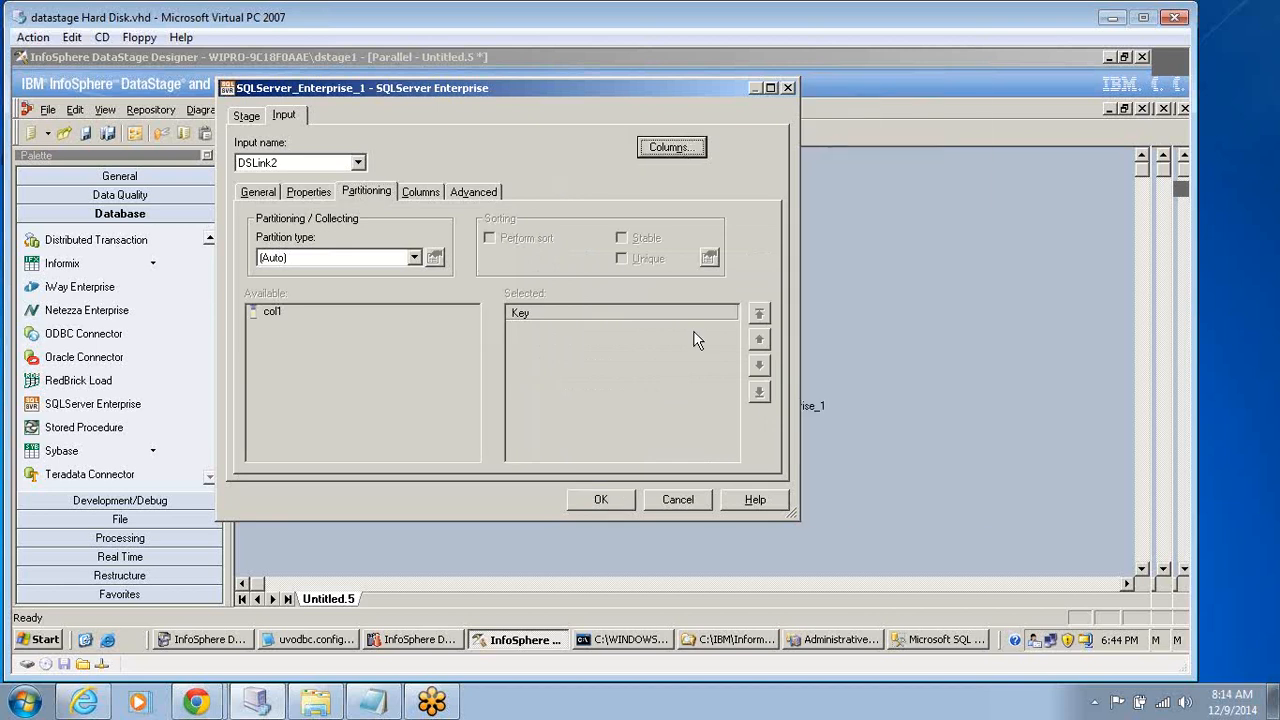
pyautogui.click(599, 499)
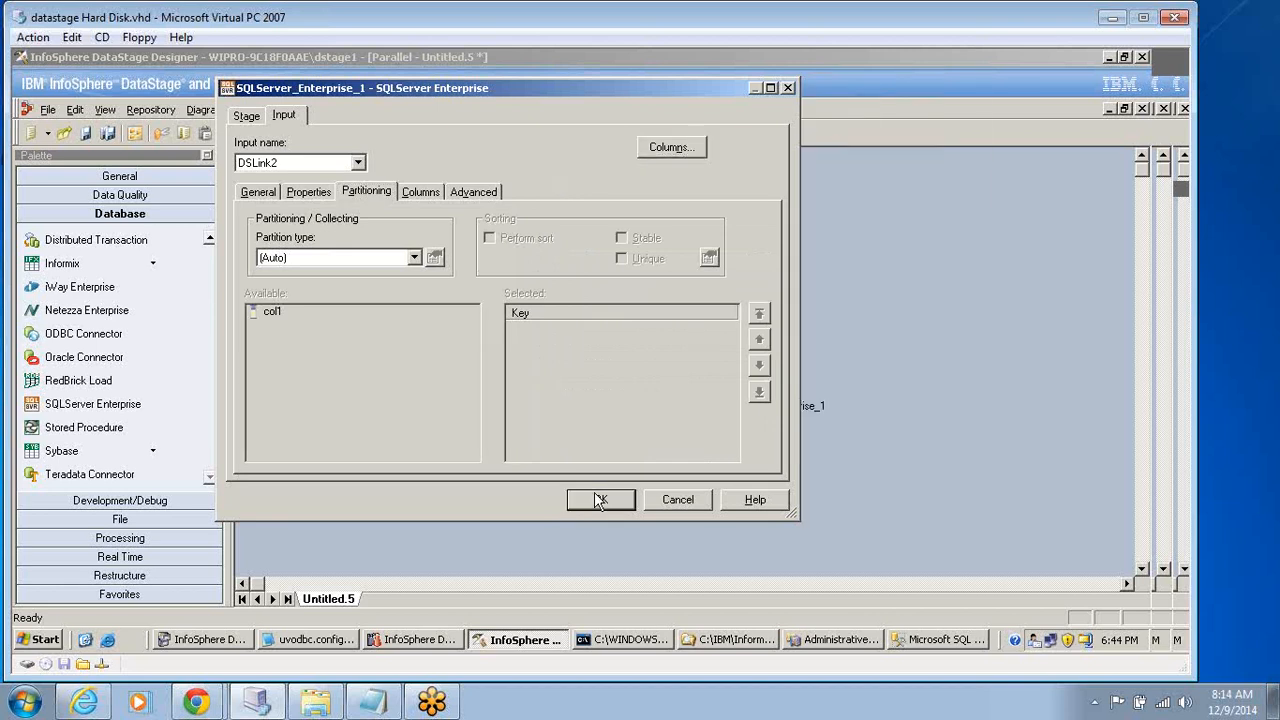
pyautogui.click(599, 499)
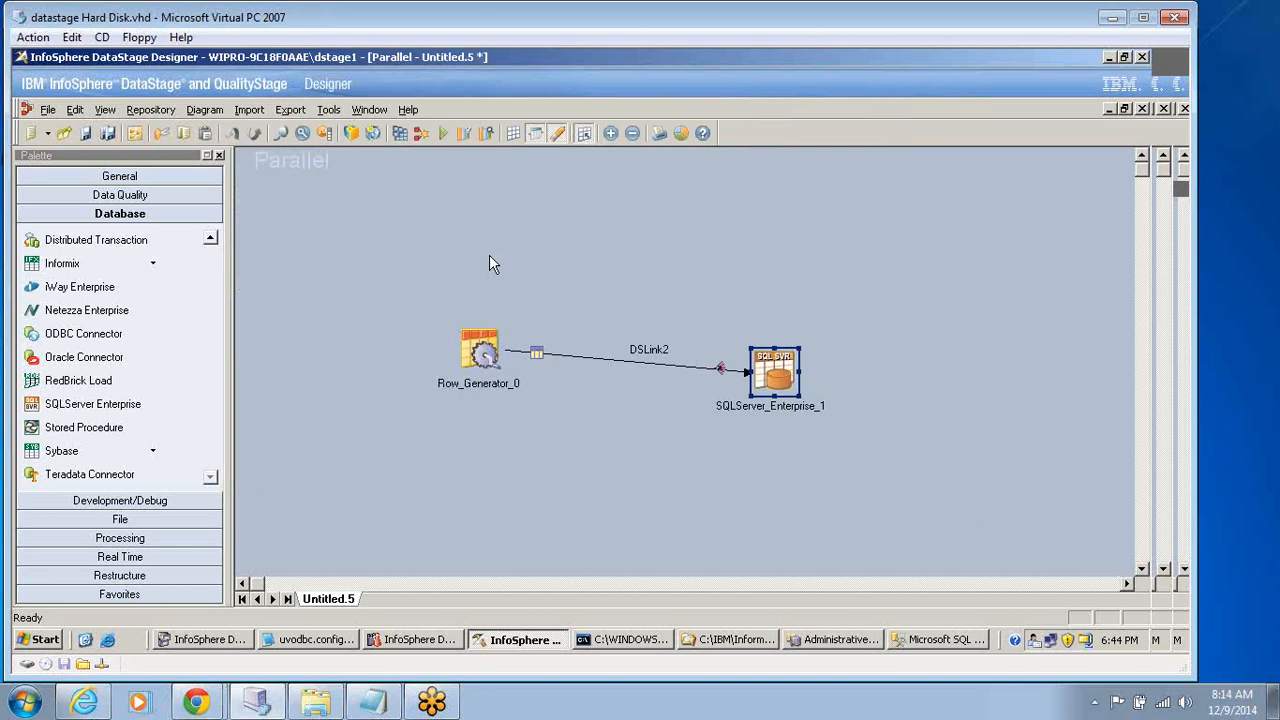
# Check the output column definitions of the Row Generator stage.
pyautogui.press('F7')
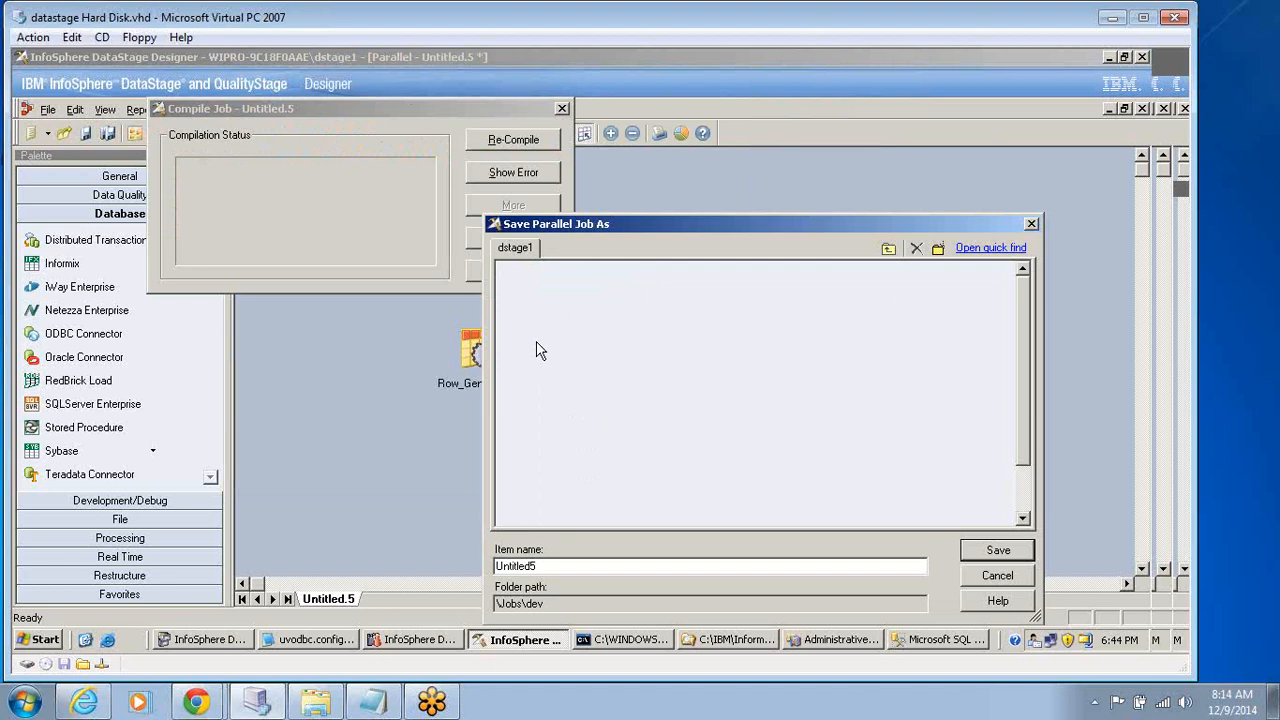
pyautogui.click(1031, 225)
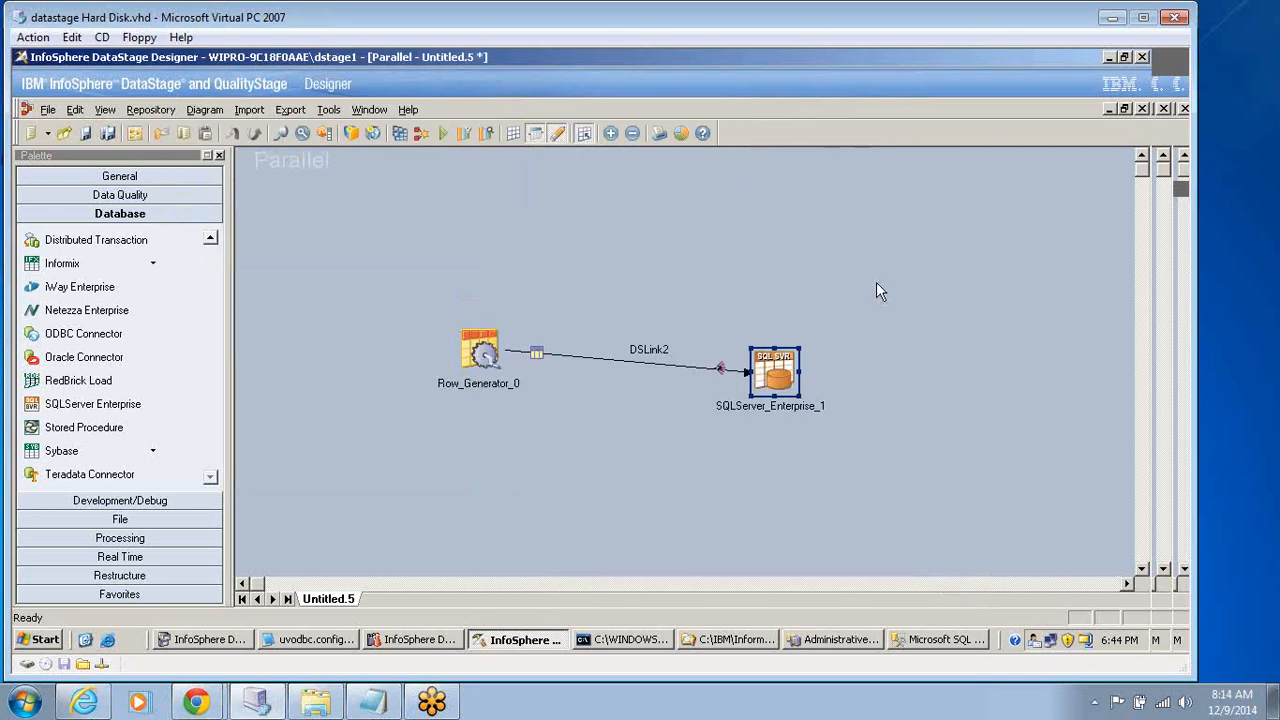
pyautogui.doubleClick(479, 350)
pyautogui.click(261, 177)
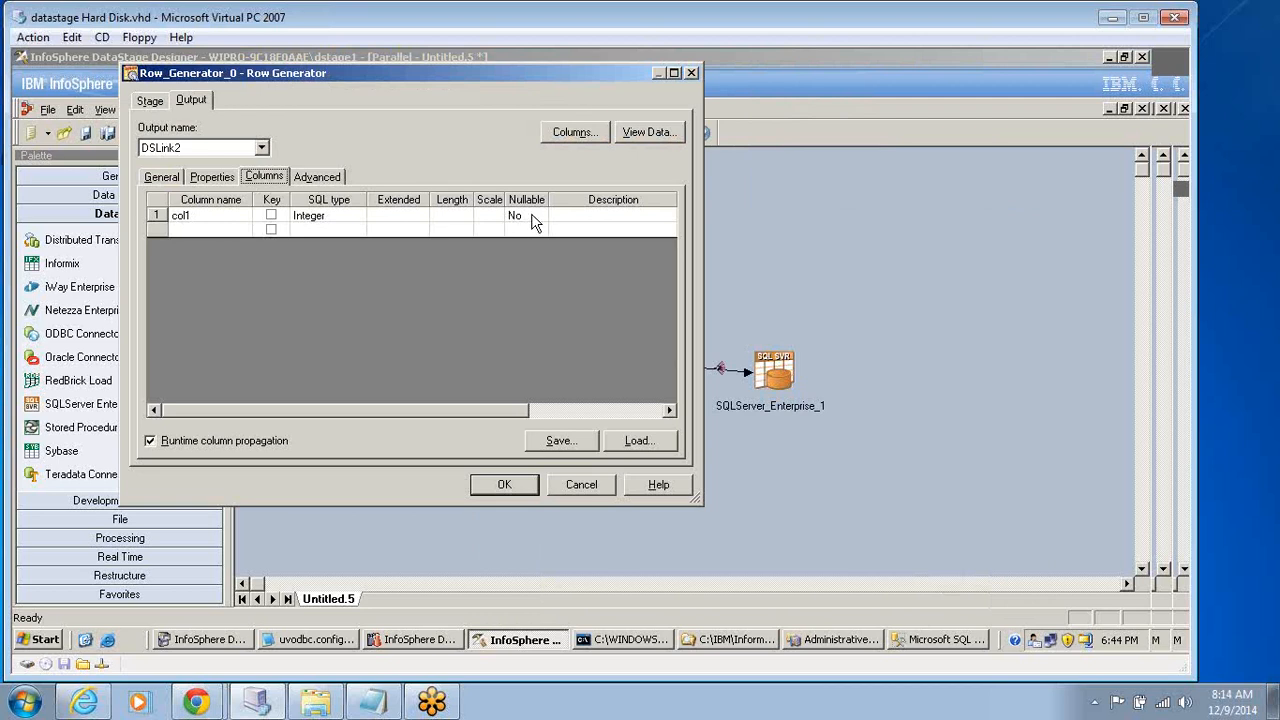
pyautogui.click(505, 485)
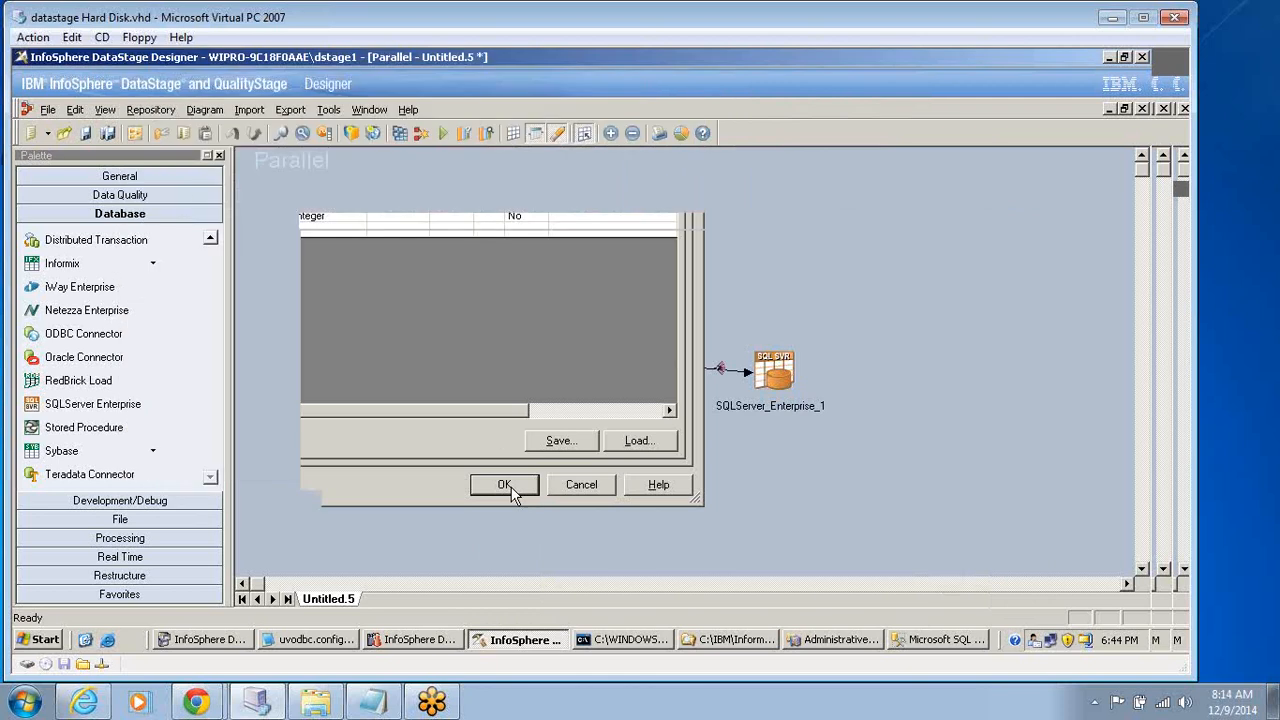
# Compile the job, saving it as SQL_Server_Target in the Jobs\dev folder.
pyautogui.press('F7')
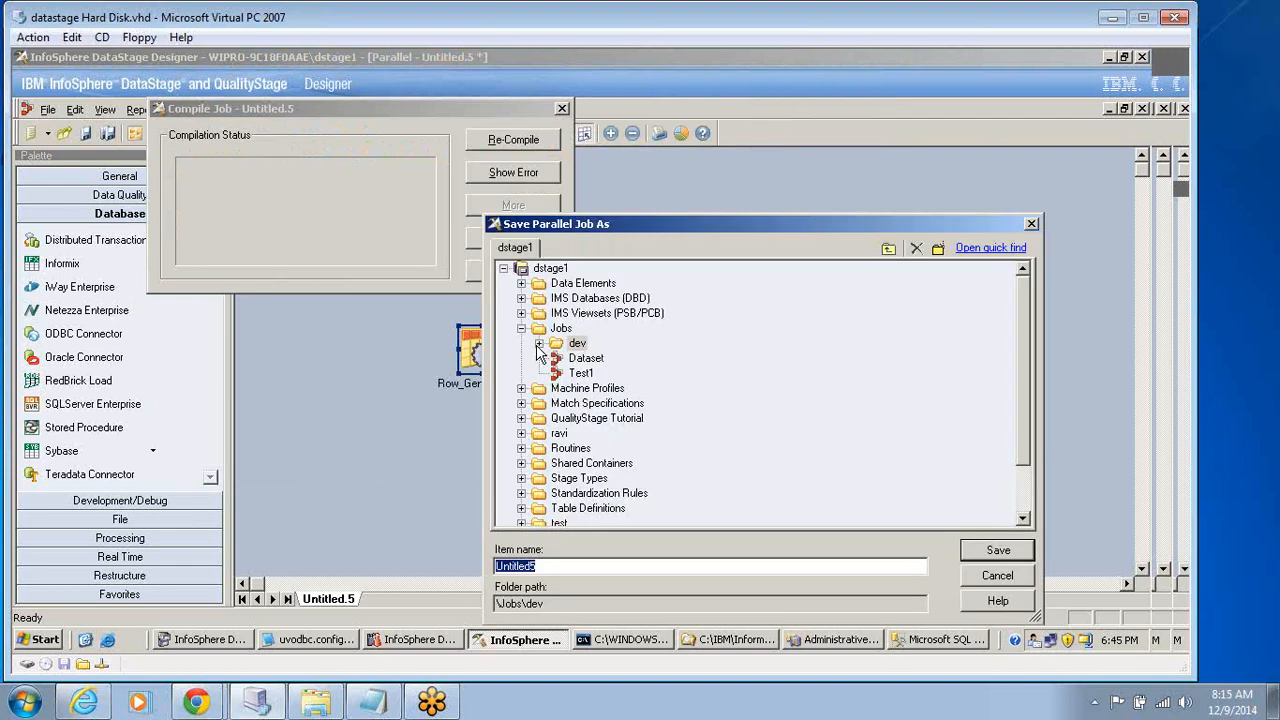
pyautogui.click(538, 344)
pyautogui.click(622, 509)
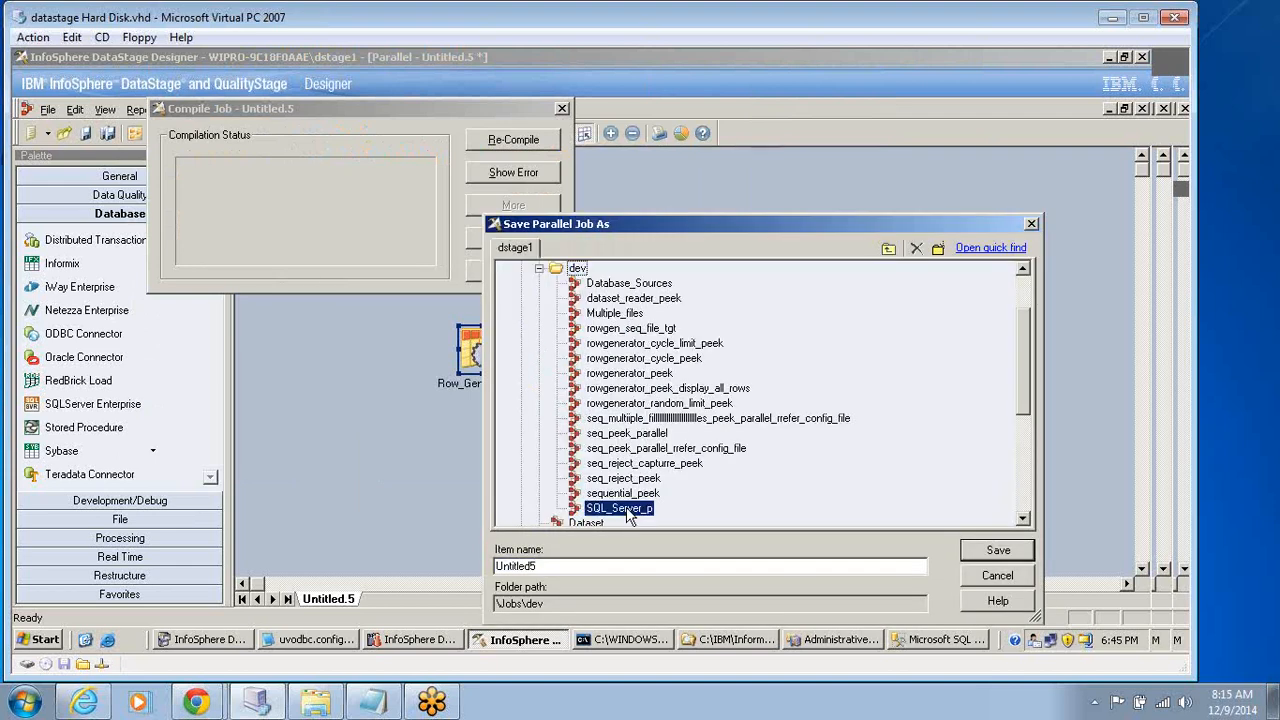
pyautogui.click(613, 567)
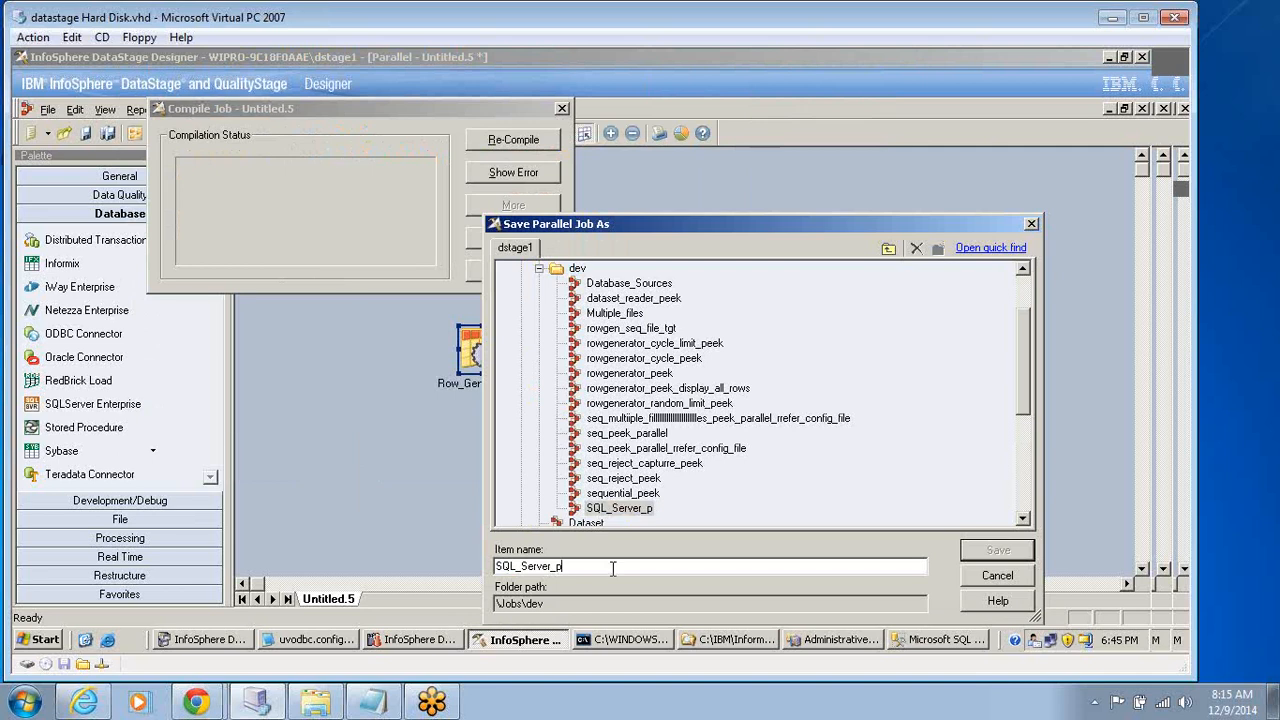
pyautogui.press('BackSpace')
pyautogui.write('Target')
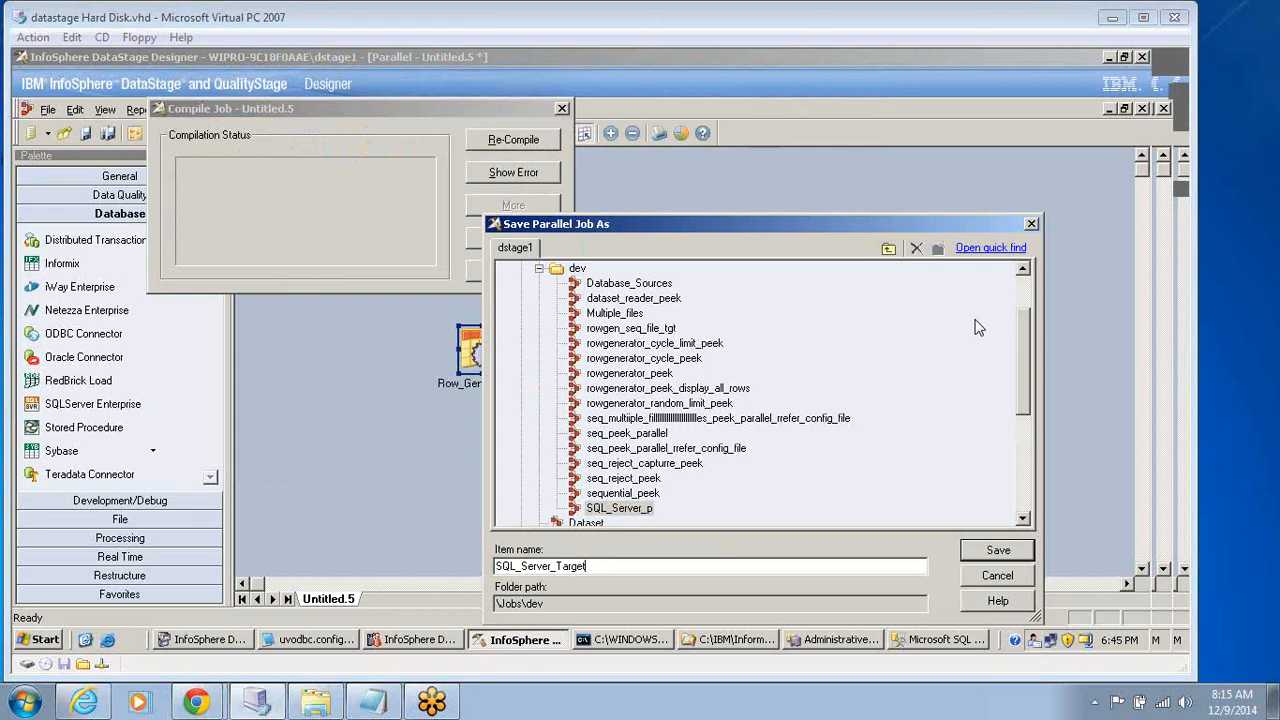
pyautogui.click(997, 551)
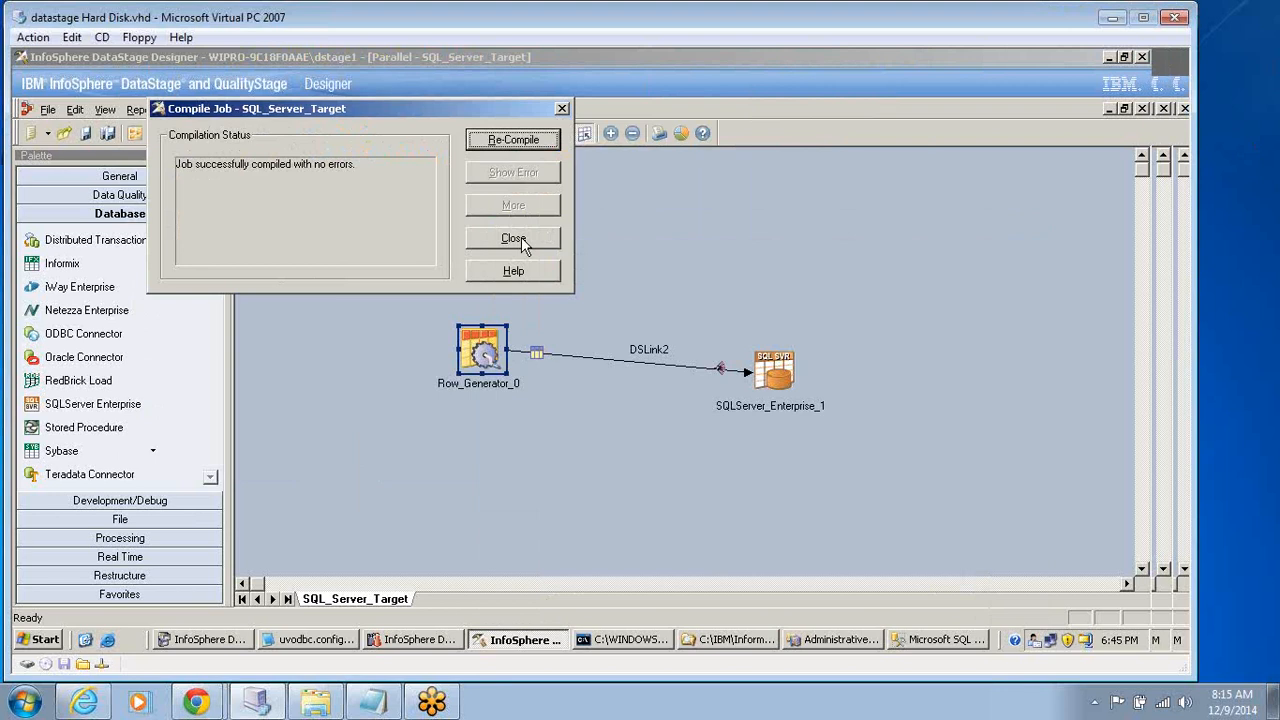
pyautogui.click(515, 240)
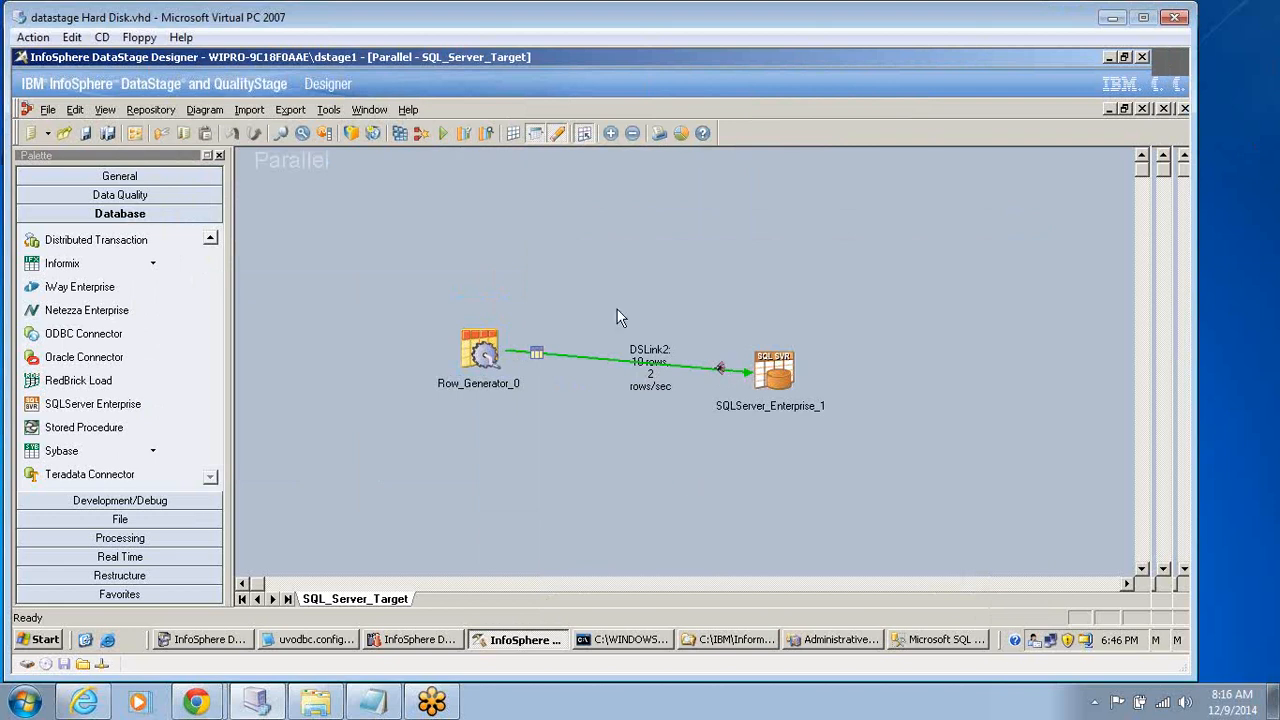
# Switch to Microsoft SQL Server Management Studio, where the select query is open.
pyautogui.moveTo(625, 310); pyautogui.dragTo(655, 392)
pyautogui.click(412, 639)
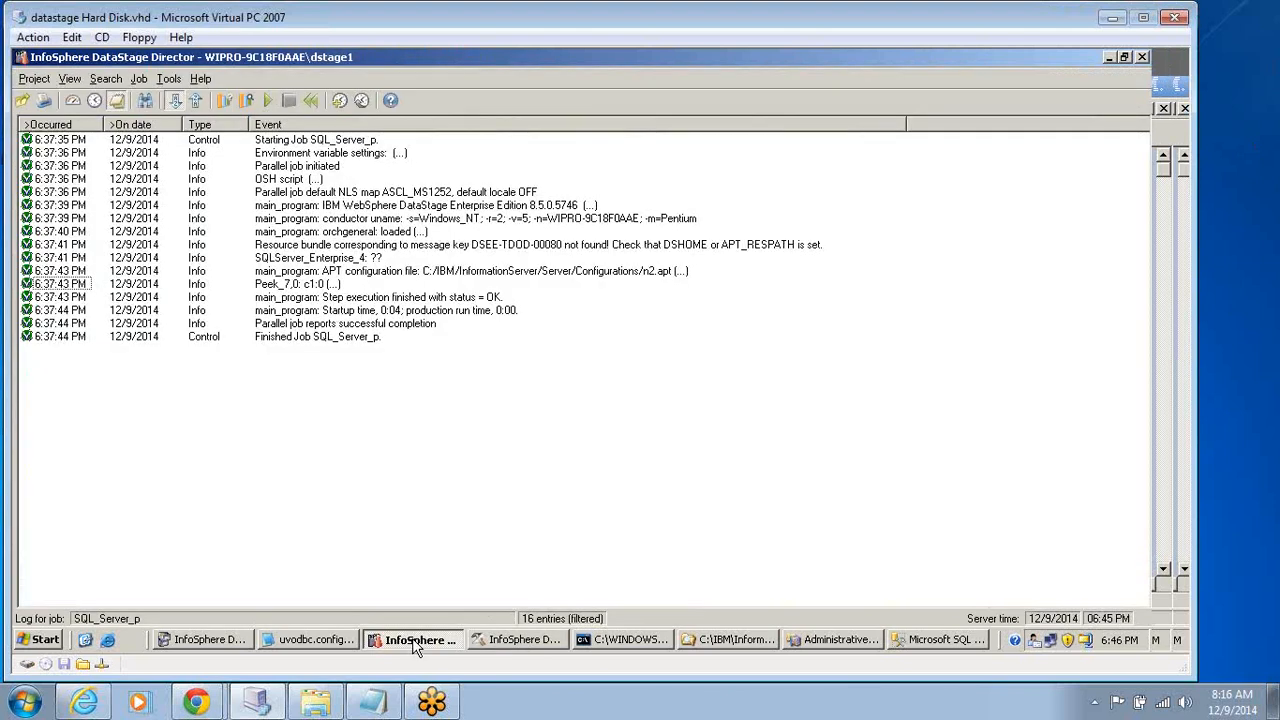
pyautogui.click(822, 640)
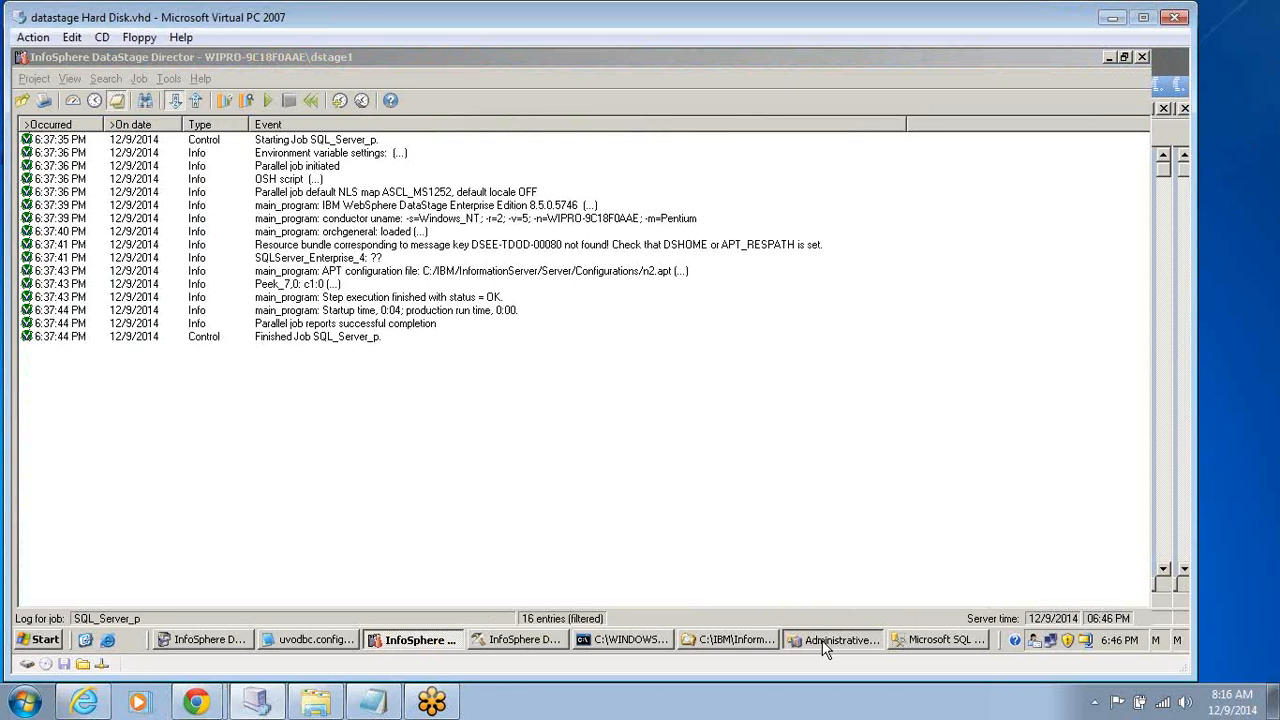
pyautogui.click(917, 640)
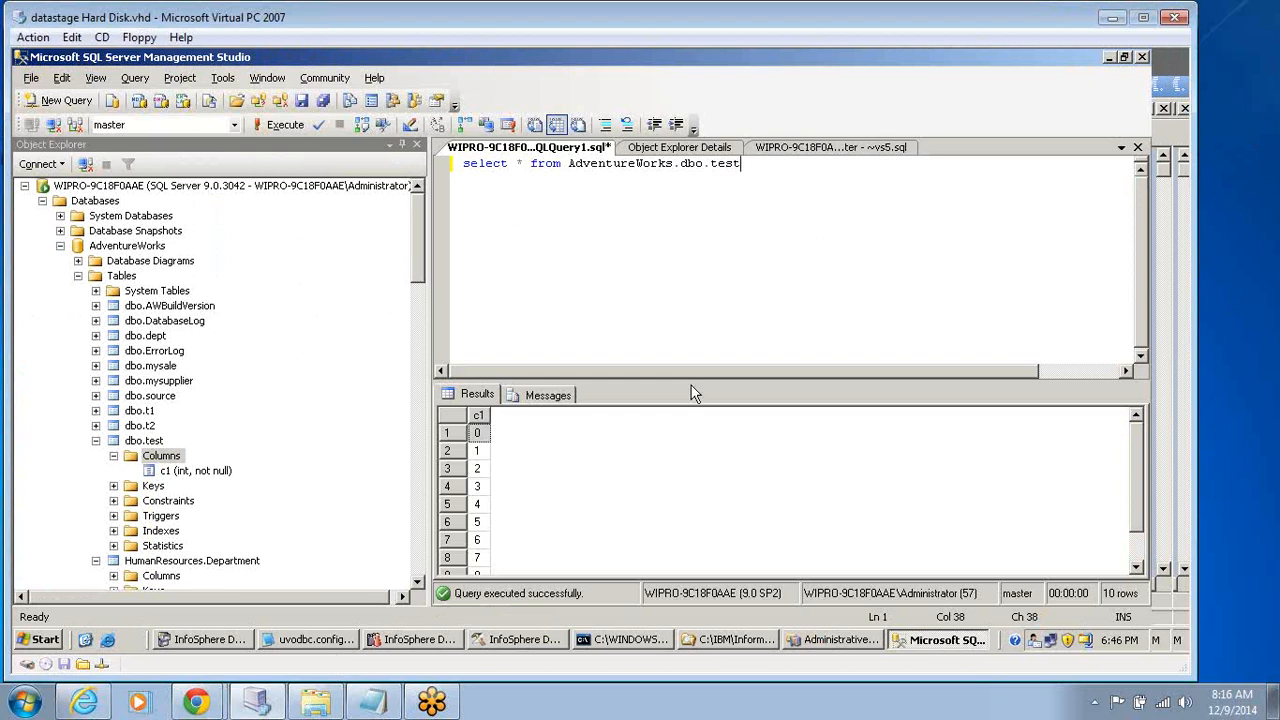
# Start removing the AdventureWorks database prefix from the table reference in the query.
pyautogui.click(569, 163)
pyautogui.press('Delete')
pyautogui.press('Delete')
pyautogui.press('Delete')
pyautogui.press('Delete')
pyautogui.press('Delete')
pyautogui.press('Delete')
pyautogui.press('Delete')
pyautogui.press('Delete')
pyautogui.press('Delete')
pyautogui.press('Delete')
pyautogui.press('Delete')
pyautogui.press('Delete')
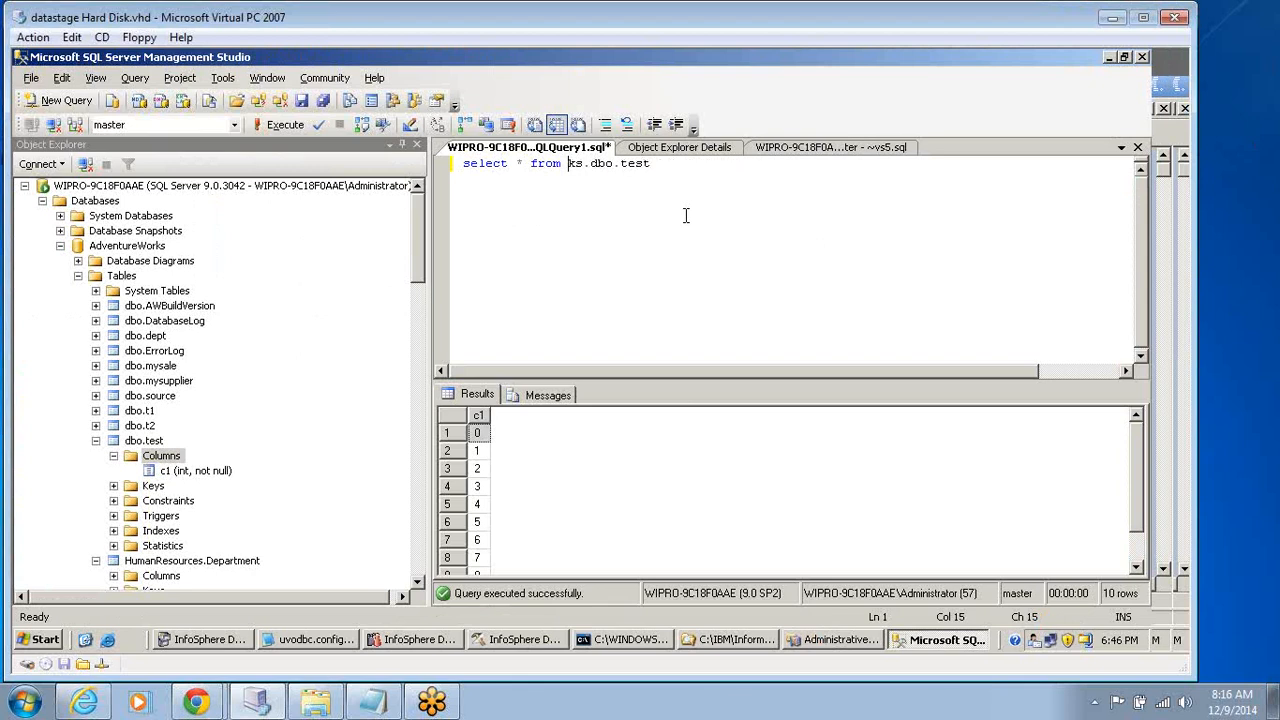
# Change the table name in the select query to rowgen.
pyautogui.click(658, 166)
pyautogui.press('BackSpace')
pyautogui.press('BackSpace')
pyautogui.press('BackSpace')
# Remove the rest of the database prefix and try to run the query as select * from dbo.rowgen.
pyautogui.press('BackSpace')
pyautogui.write('rowgen')
pyautogui.moveTo(589, 166); pyautogui.dragTo(572, 166)
pyautogui.click(583, 165)
pyautogui.press('BackSpace')
pyautogui.press('BackSpace')
pyautogui.press('Delete')
pyautogui.click(651, 198)
pyautogui.click(283, 125)
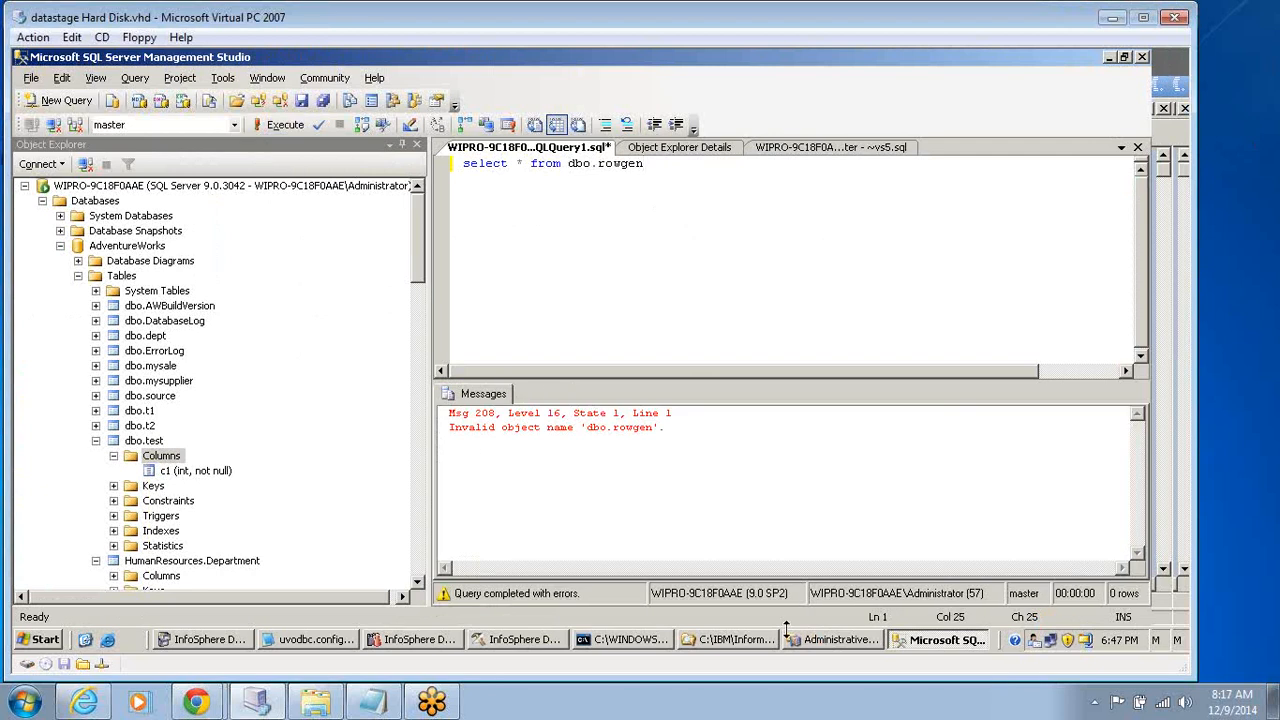
# Switch to DataStage Designer and check the target table name in the SQLServer Enterprise stage.
pyautogui.click(509, 642)
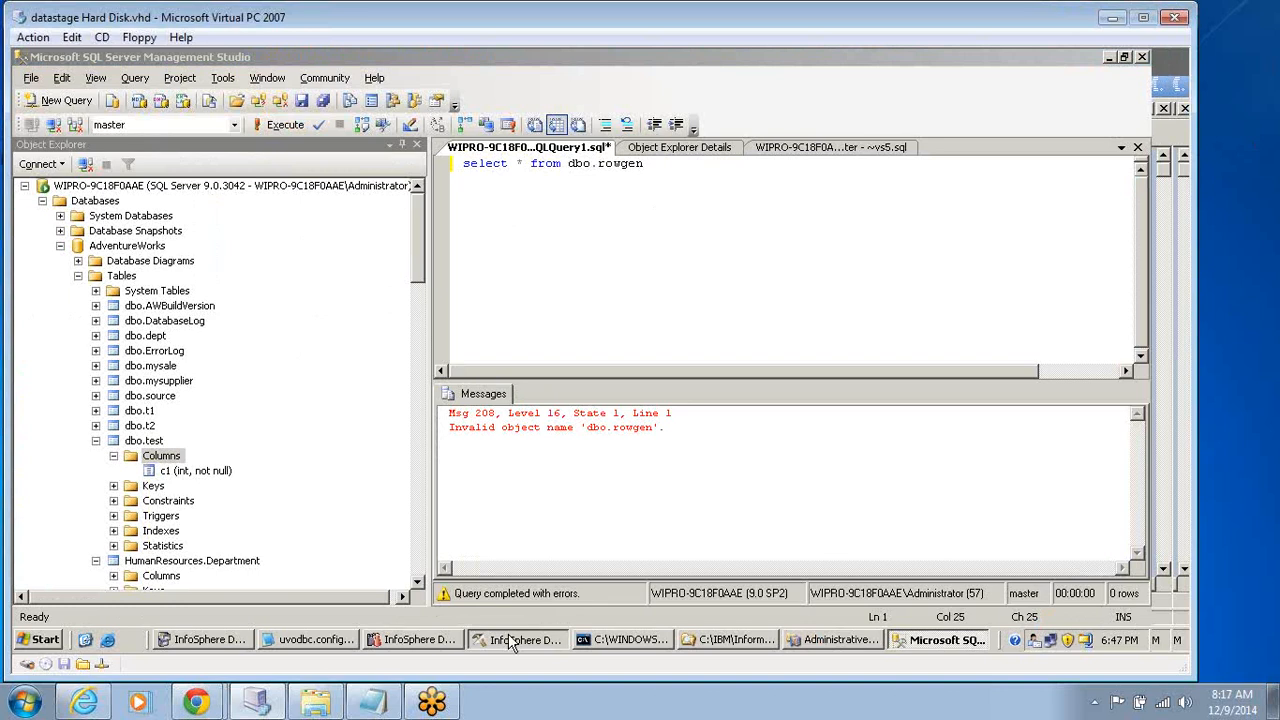
pyautogui.click(509, 642)
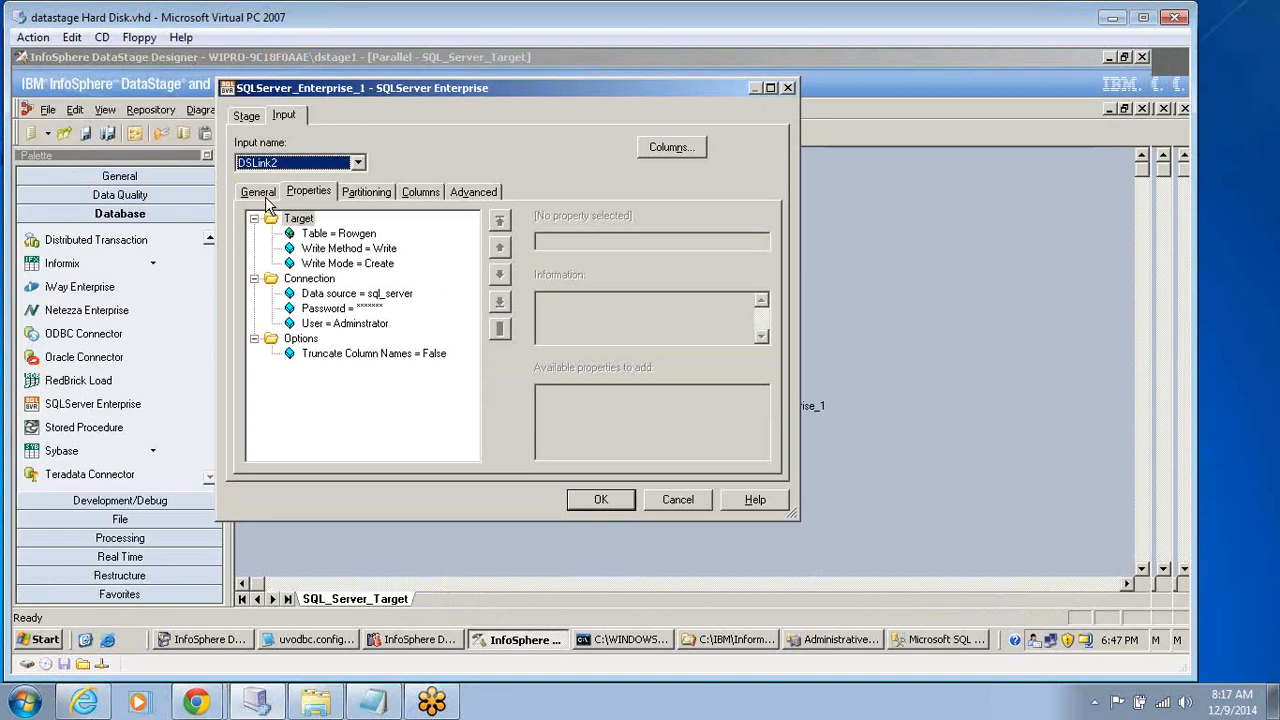
pyautogui.click(338, 233)
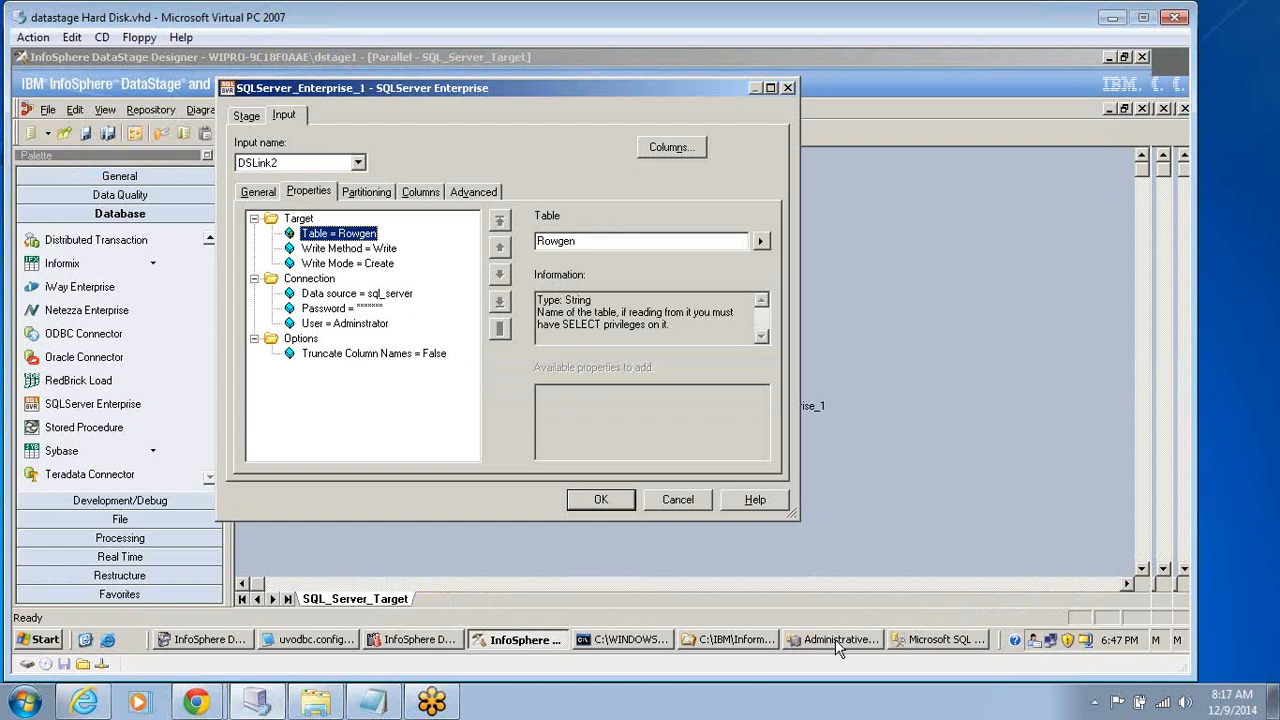
# Back in SQL Server Management Studio, qualify the table as AdventureWorks.dbo.rowgen and run the select query.
pyautogui.hotkey('alt', 'Tab')
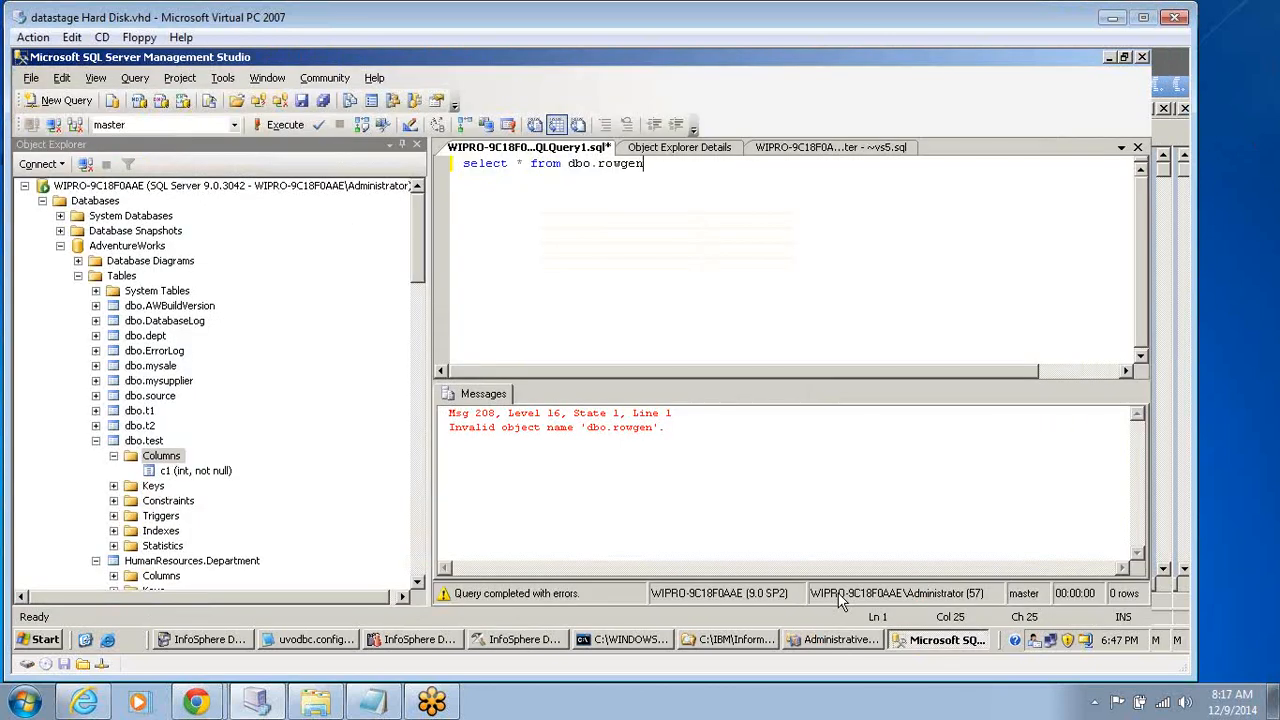
pyautogui.click(568, 163)
pyautogui.write('Adv')
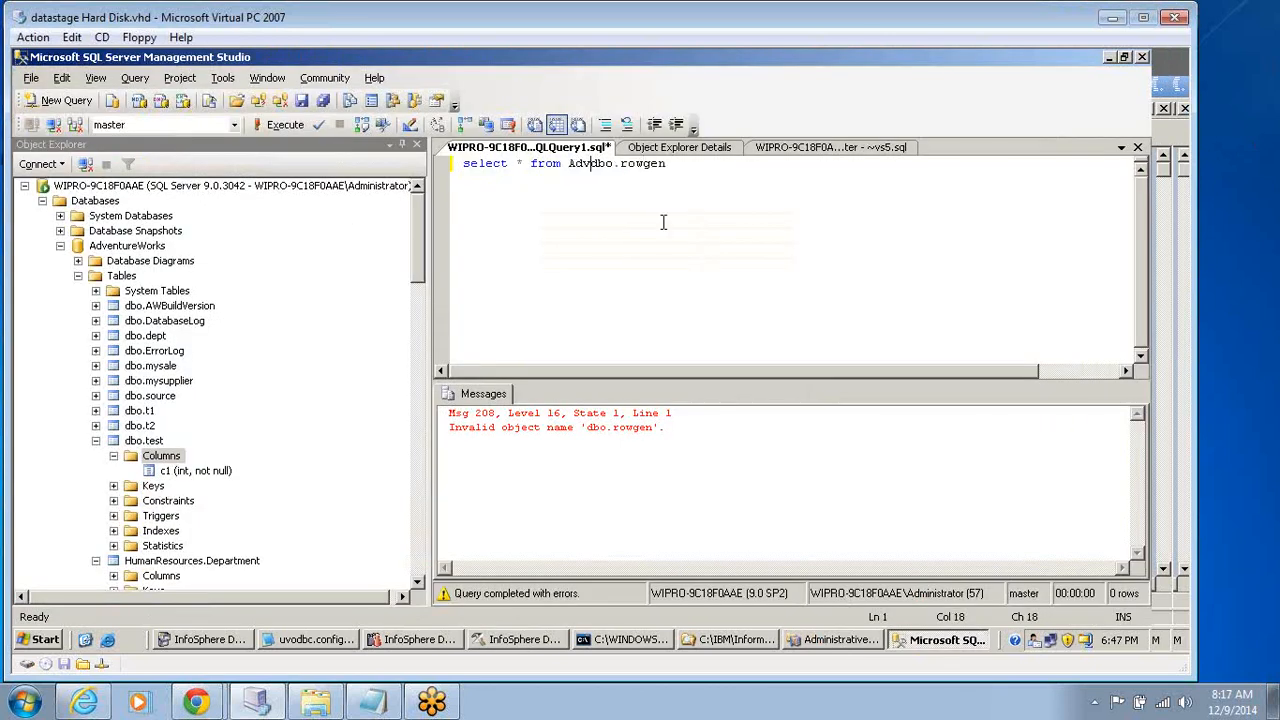
pyautogui.write('enture')
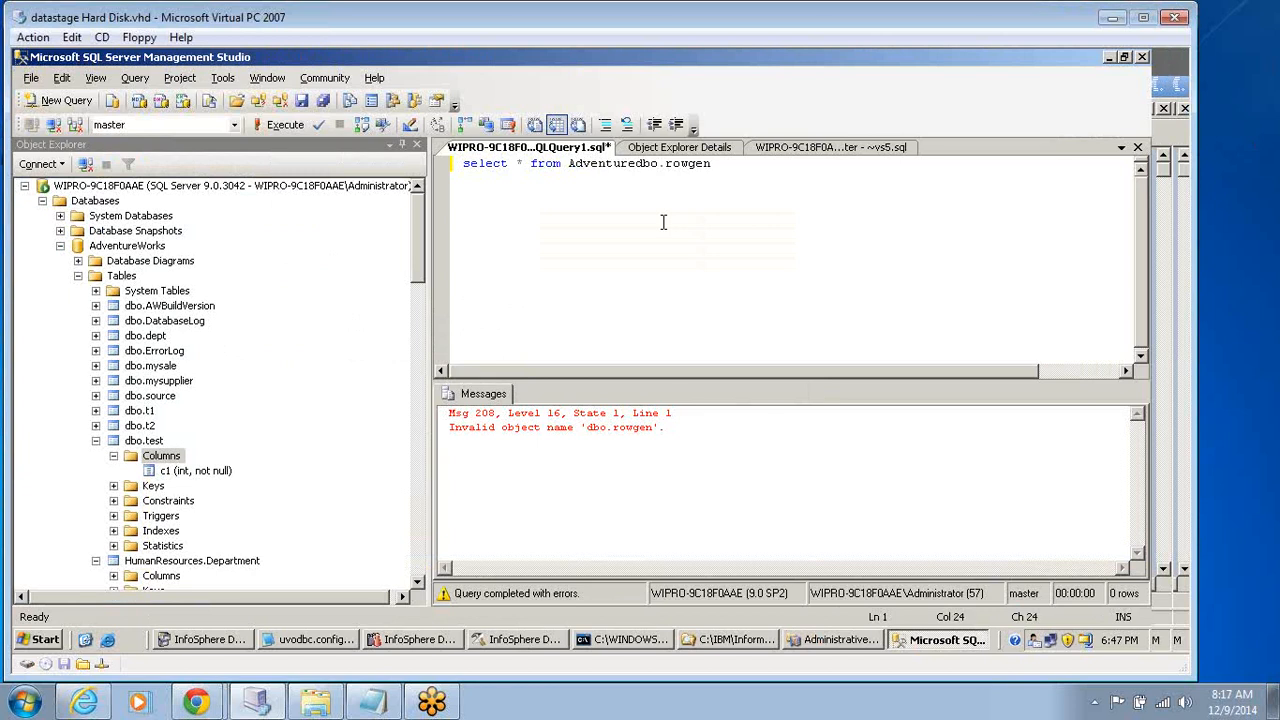
pyautogui.write('Works')
pyautogui.write('s.')
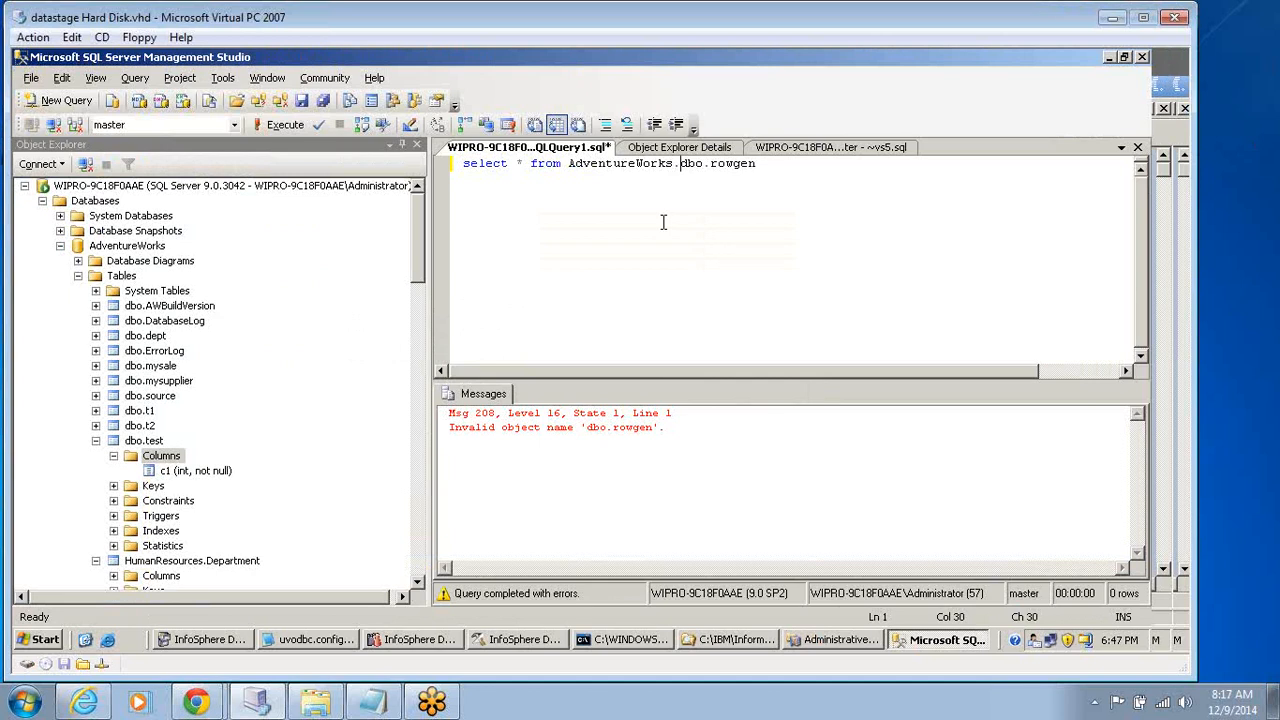
pyautogui.click(266, 128)
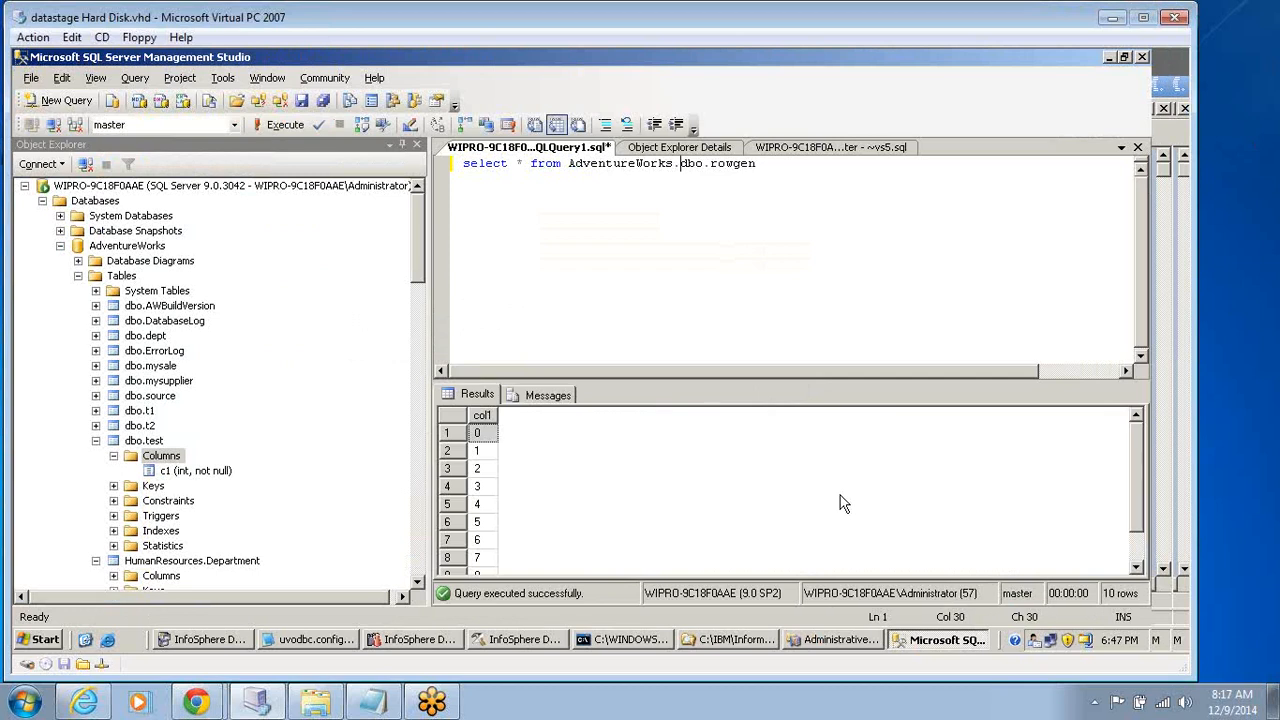
pyautogui.click(778, 166)
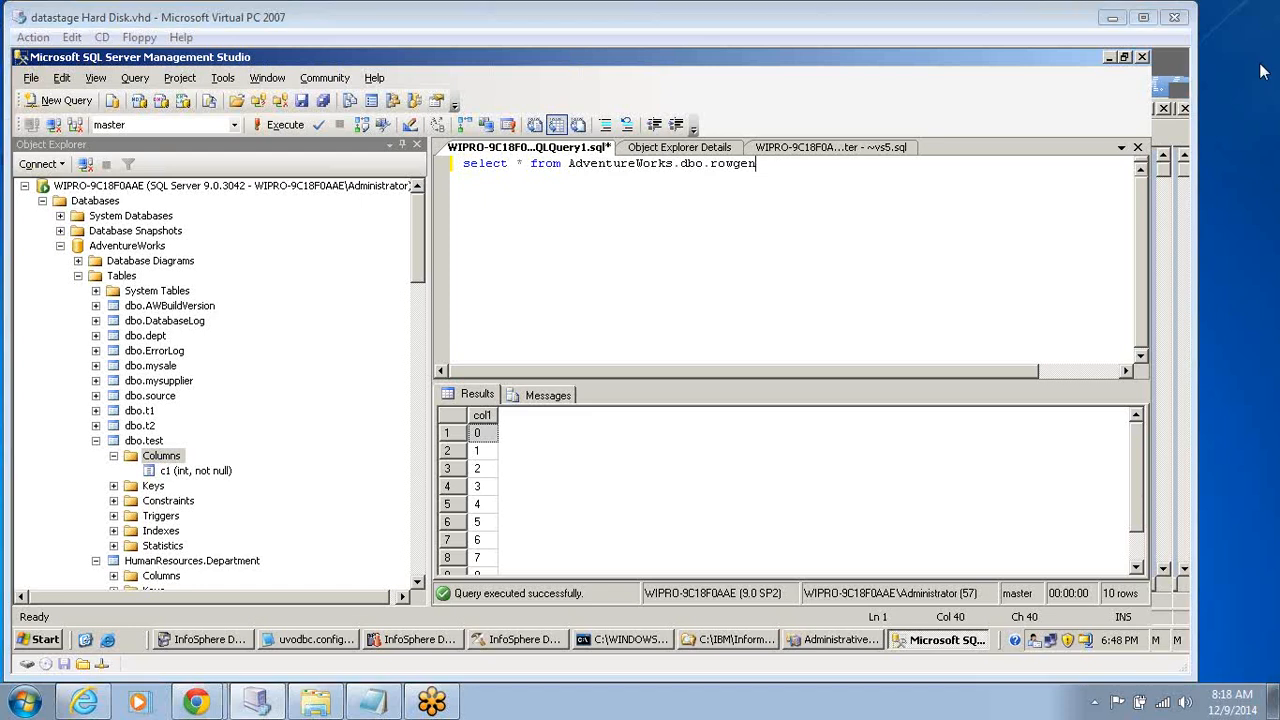
# Check which databases are available for the query connection.
pyautogui.click(234, 127)
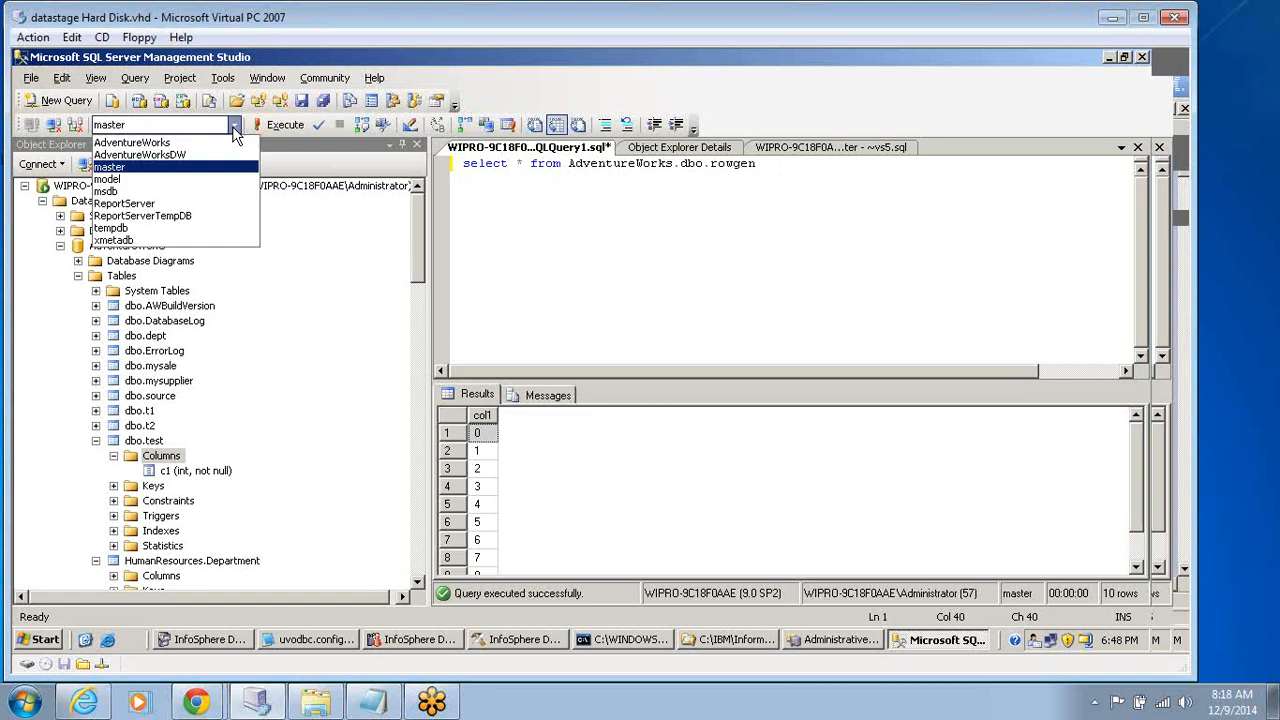
pyautogui.click(234, 128)
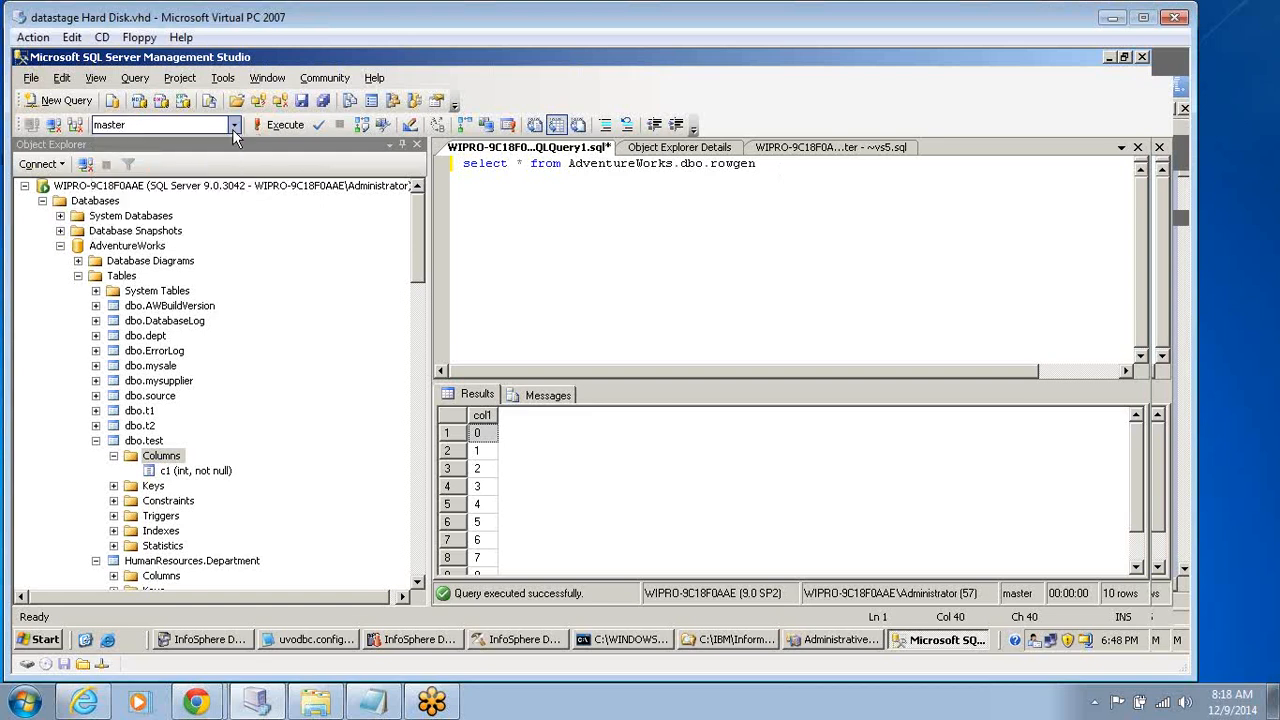
pyautogui.click(233, 129)
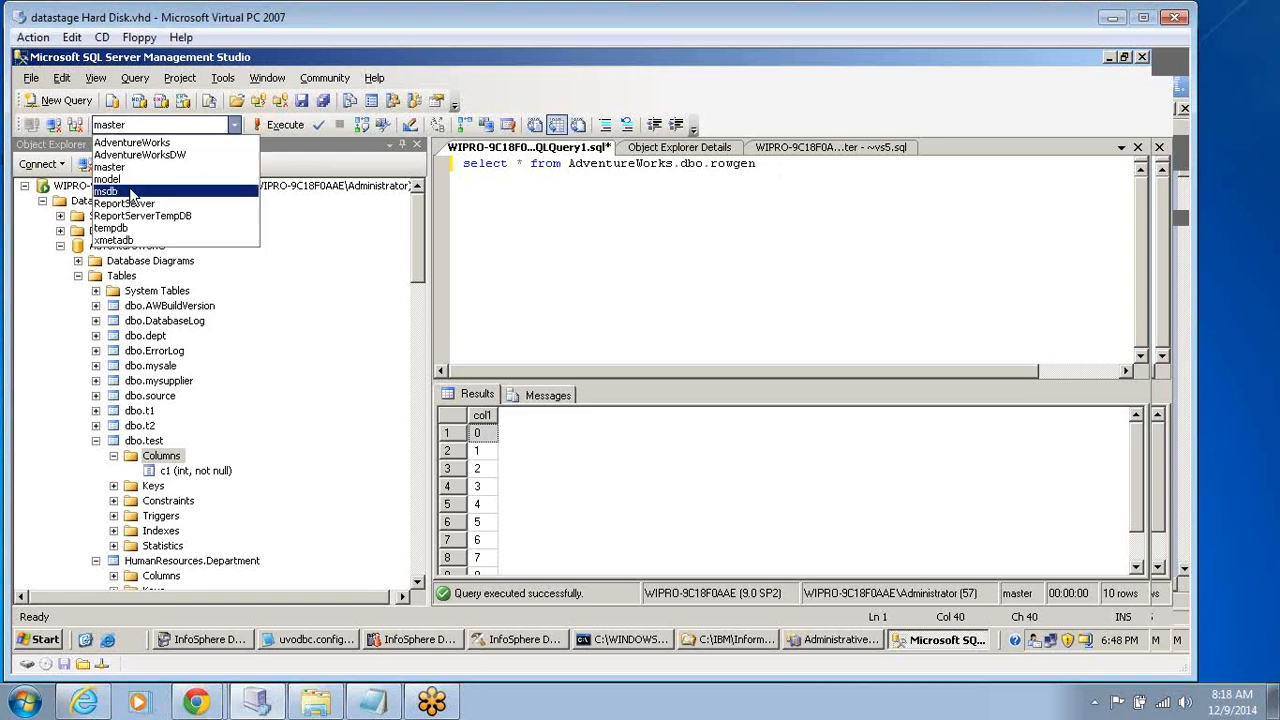
pyautogui.click(598, 214)
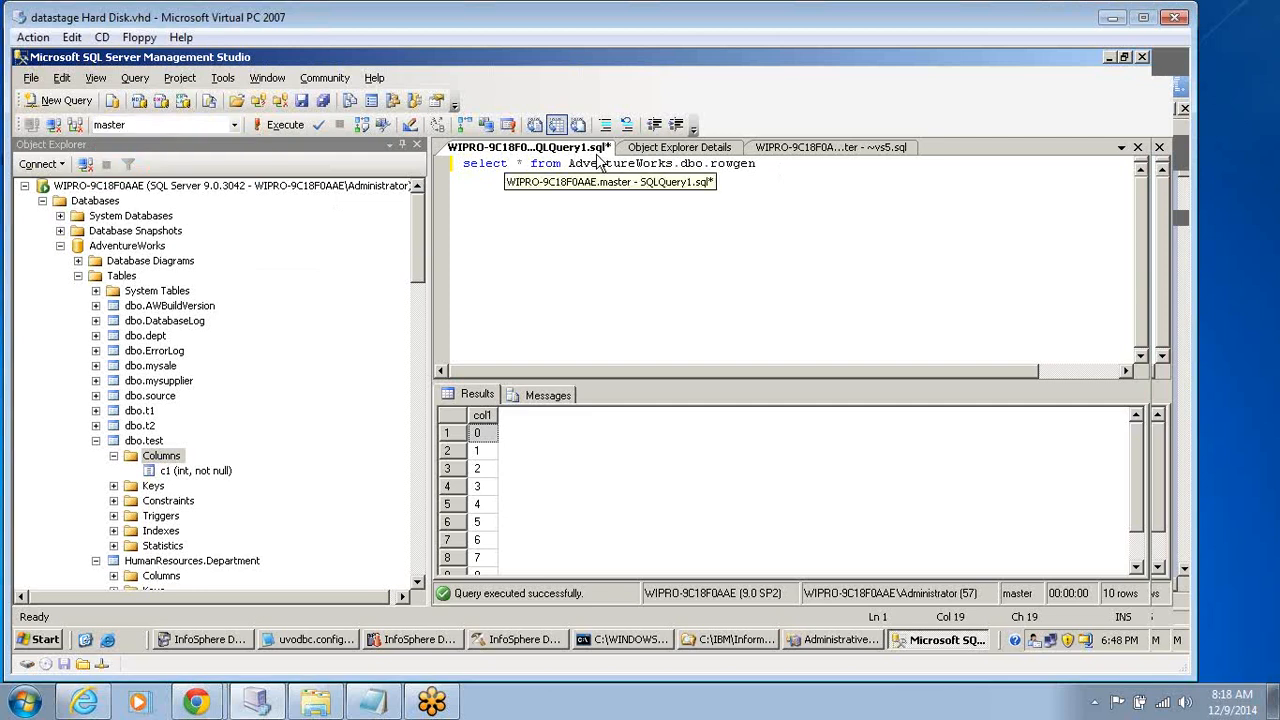
pyautogui.click(643, 232)
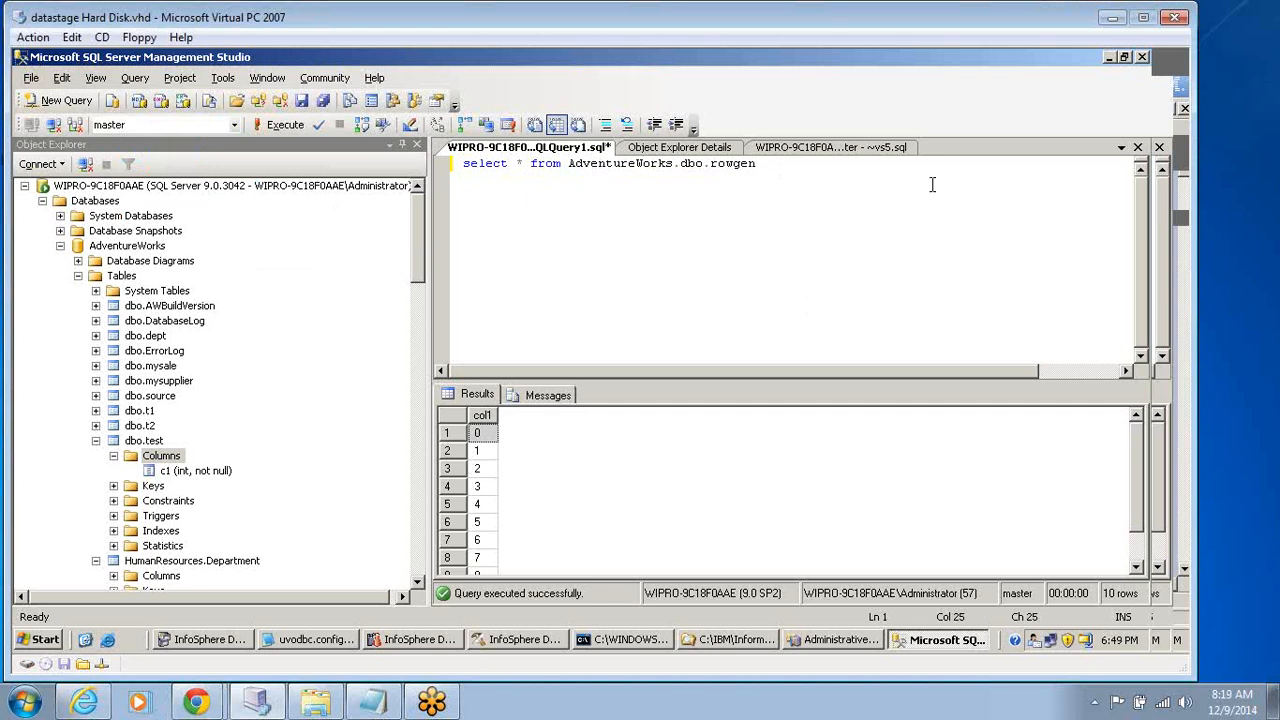
pyautogui.click(781, 163)
# Switch to DataStage Designer and set the SQLServer Enterprise target's write mode to Truncate for the Rowgen table, then accept the stage properties.
pyautogui.click(500, 643)
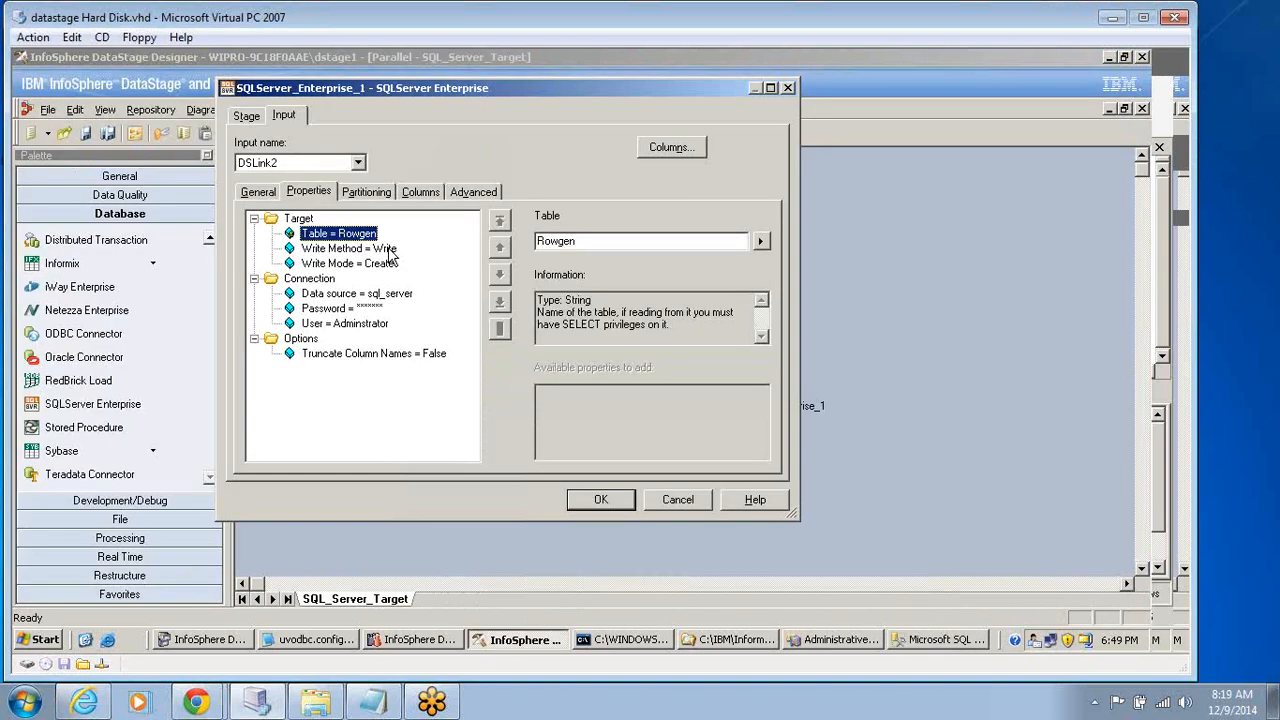
pyautogui.click(347, 263)
pyautogui.click(761, 241)
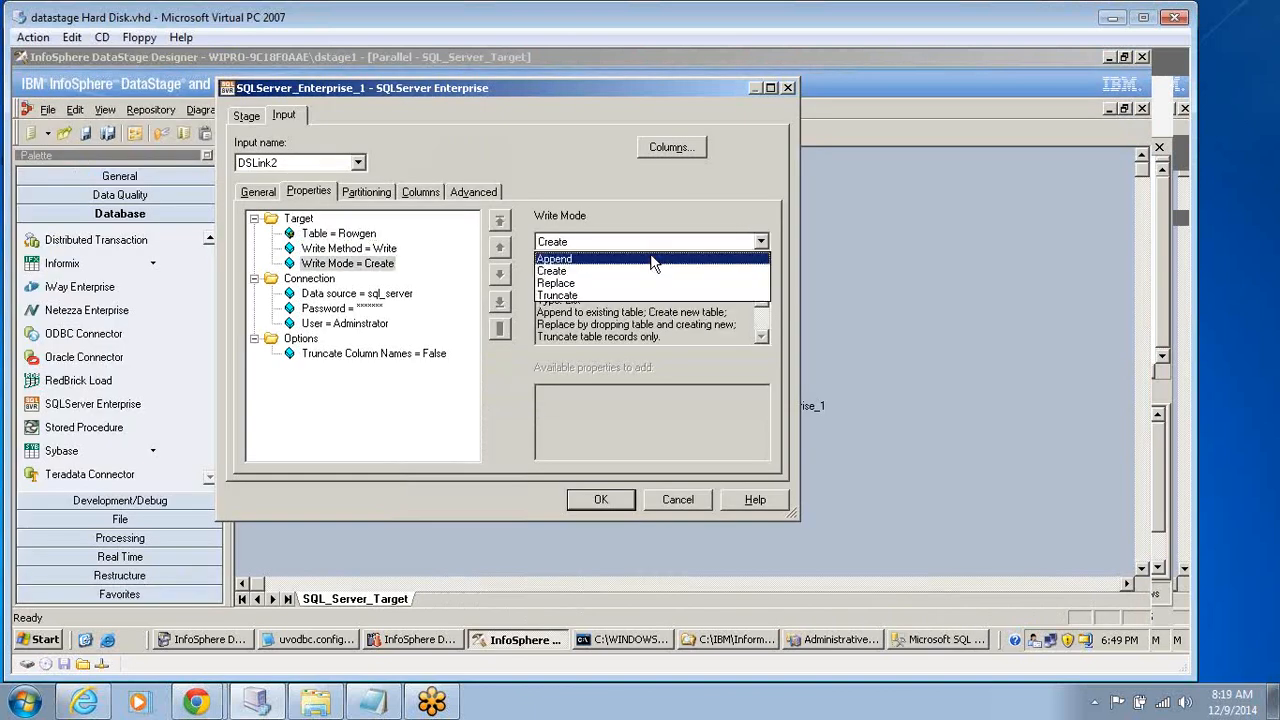
pyautogui.click(588, 296)
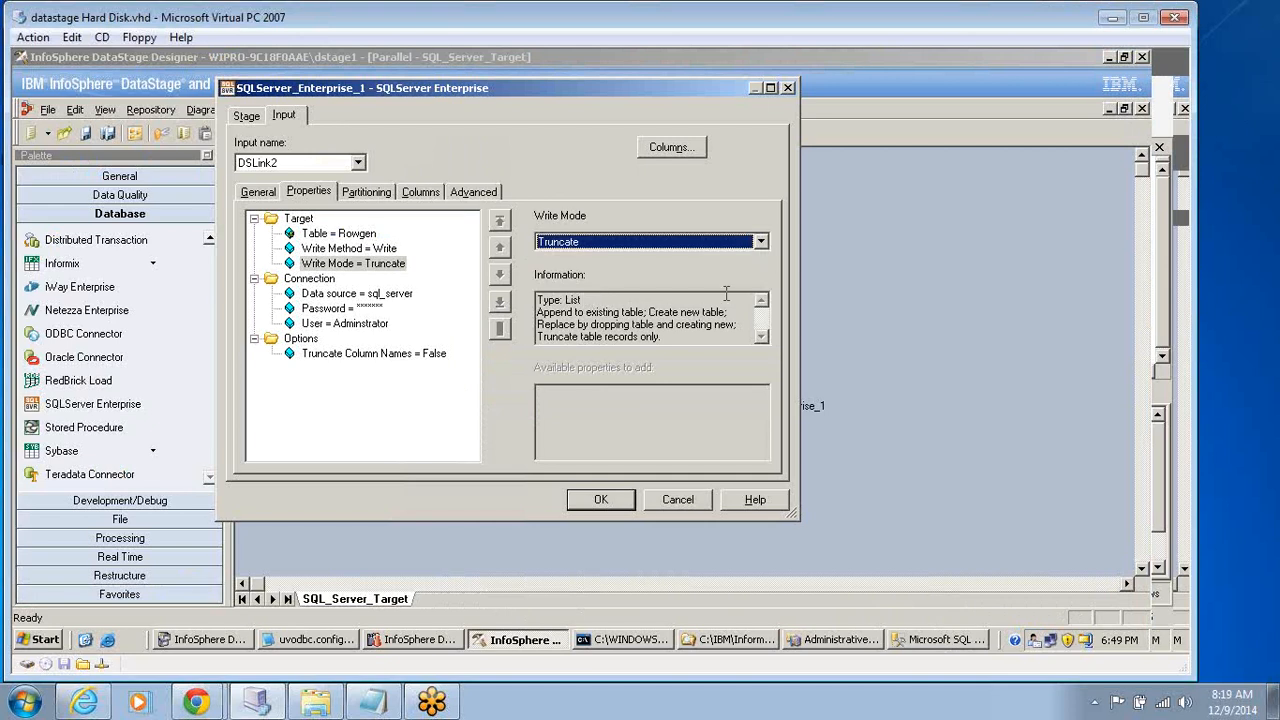
pyautogui.click(762, 242)
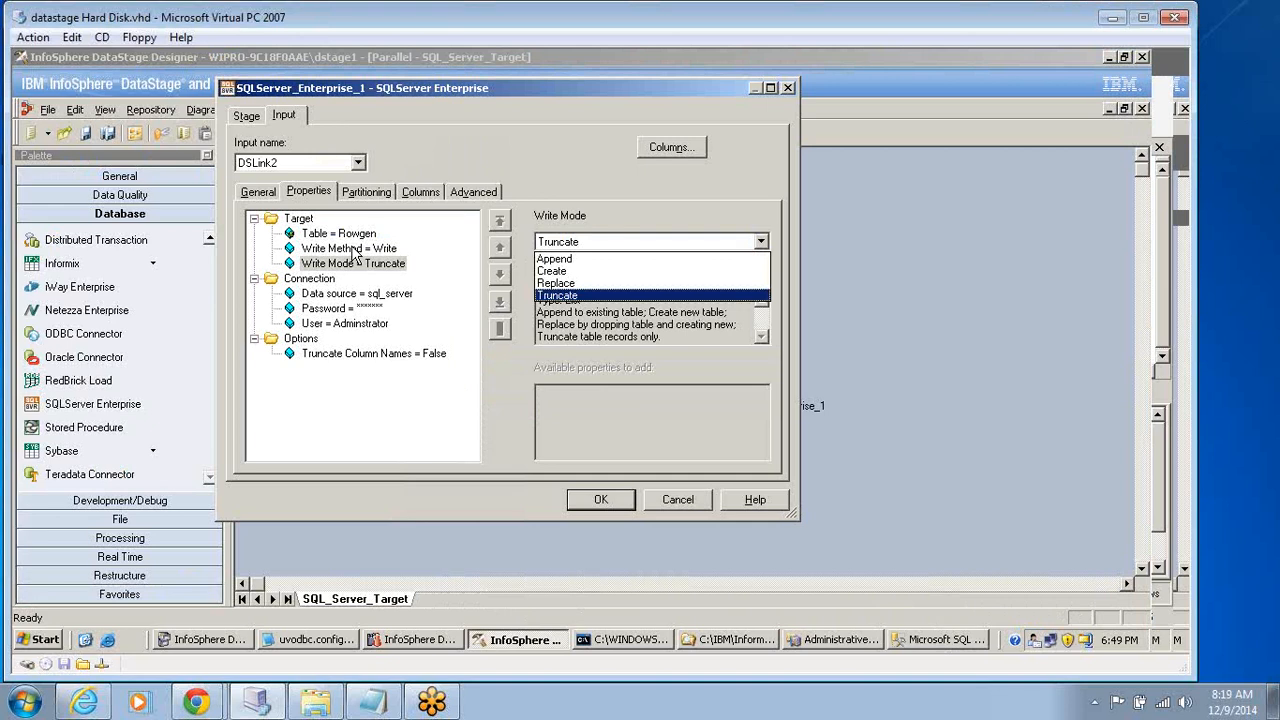
pyautogui.click(592, 504)
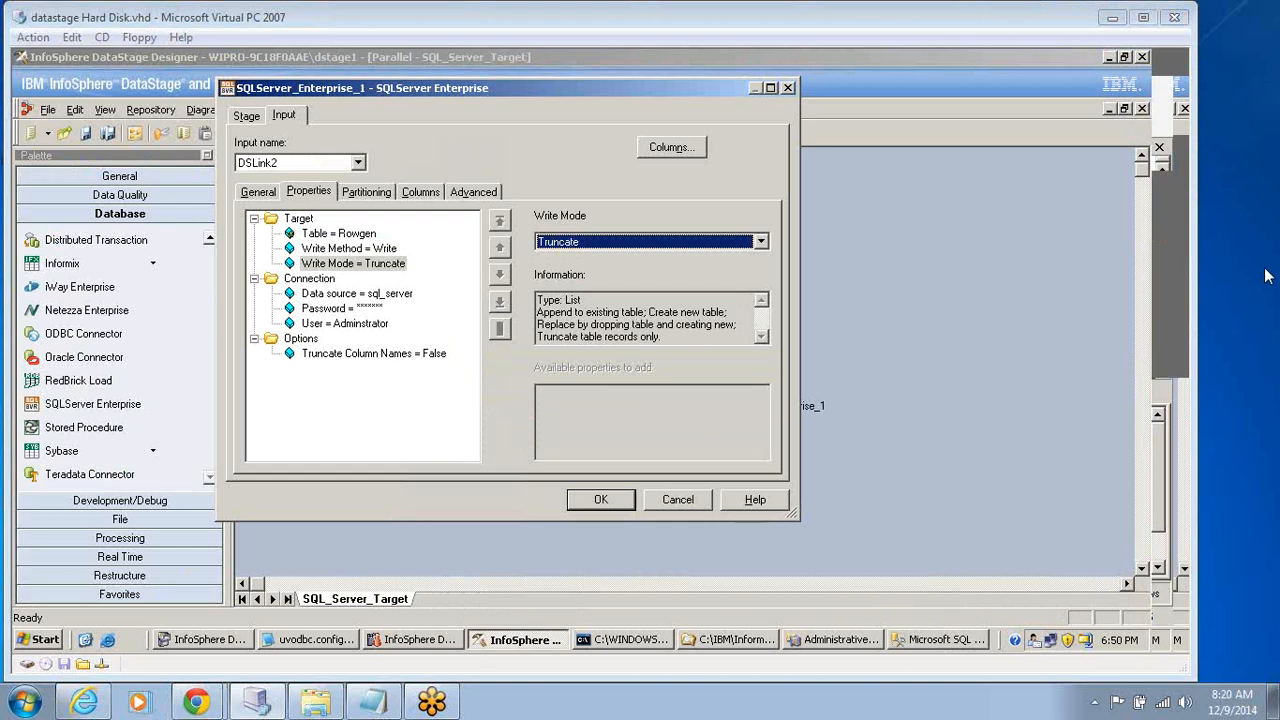
pyautogui.click(600, 500)
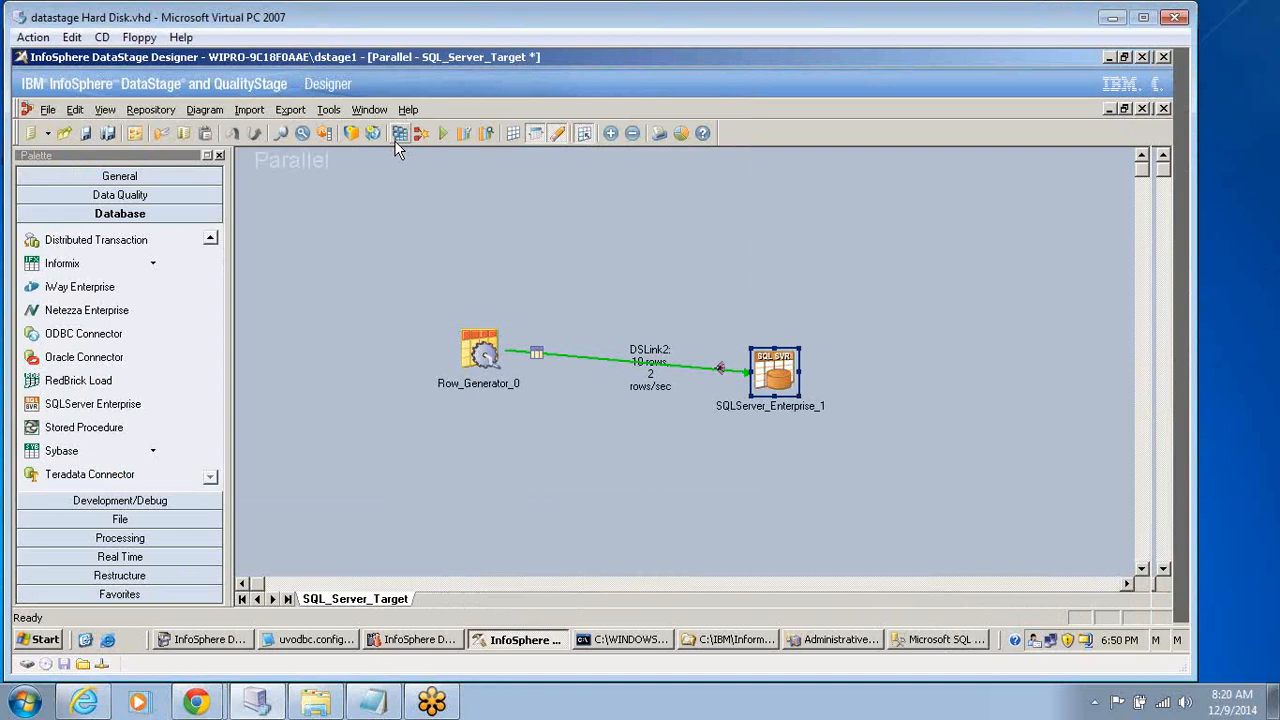
# Compile the SQL_Server_Target job and run it with the default run options.
pyautogui.click(397, 137)
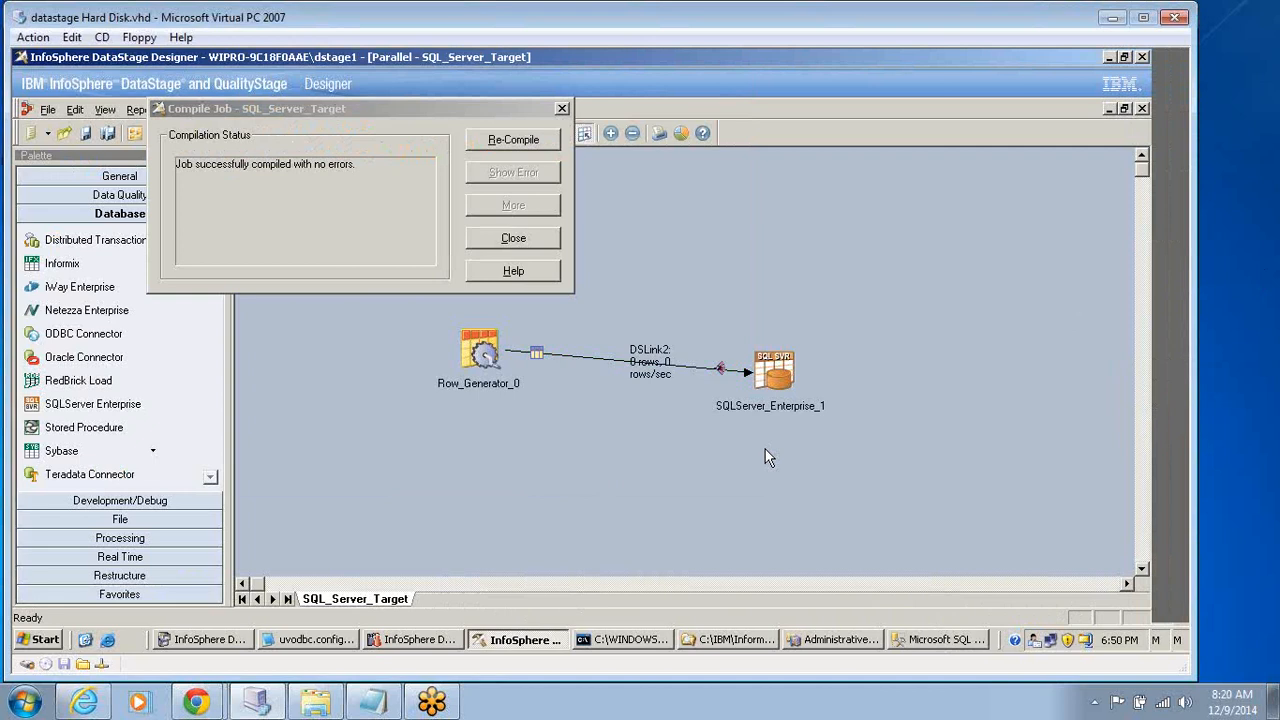
pyautogui.click(563, 110)
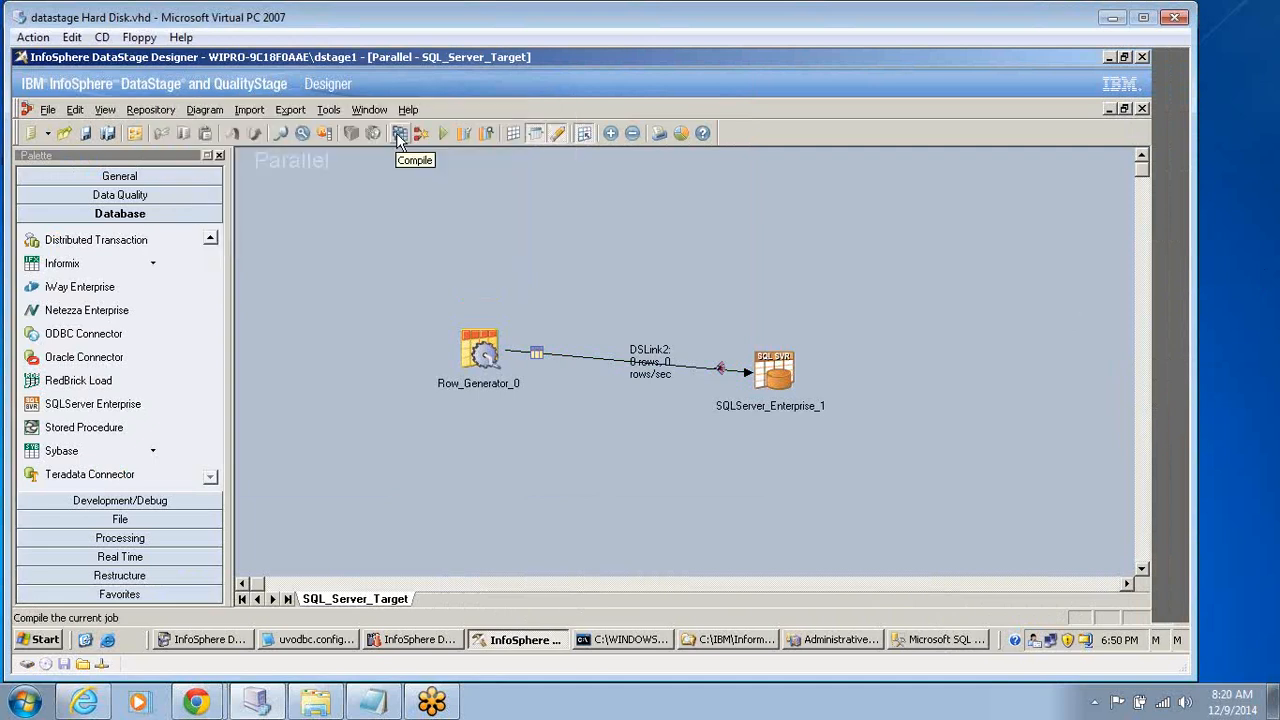
pyautogui.click(441, 133)
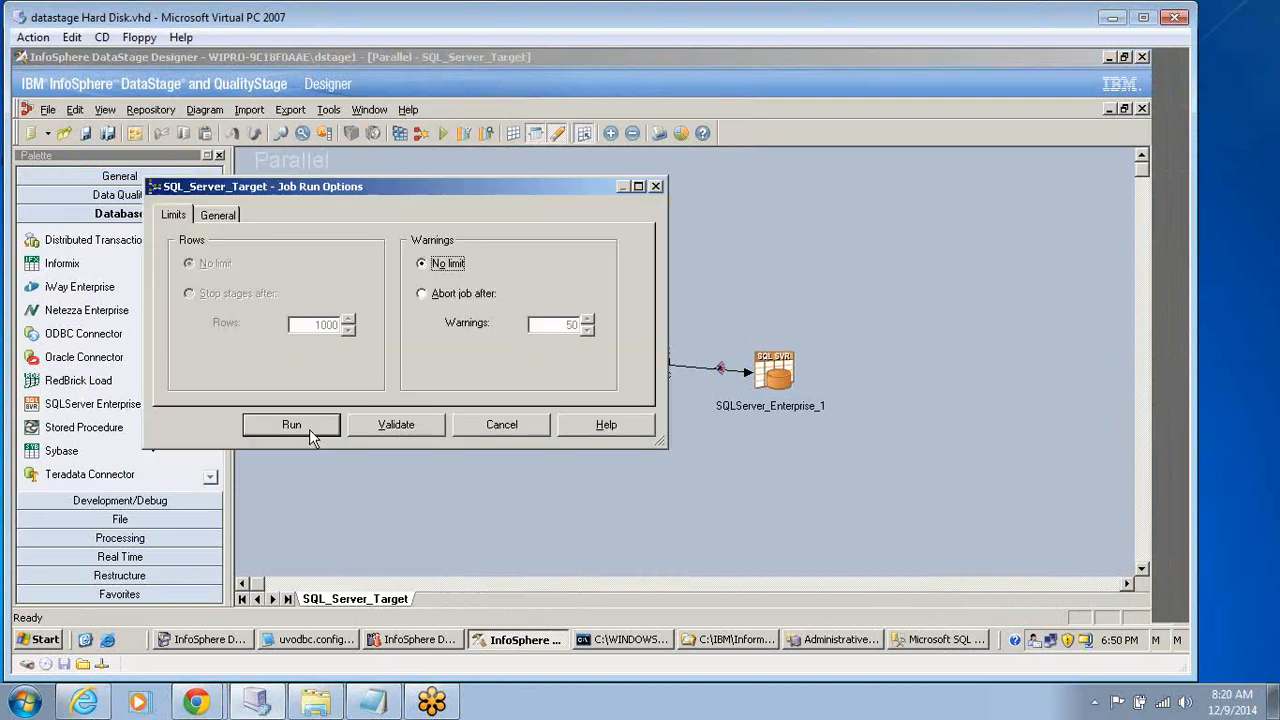
pyautogui.click(305, 428)
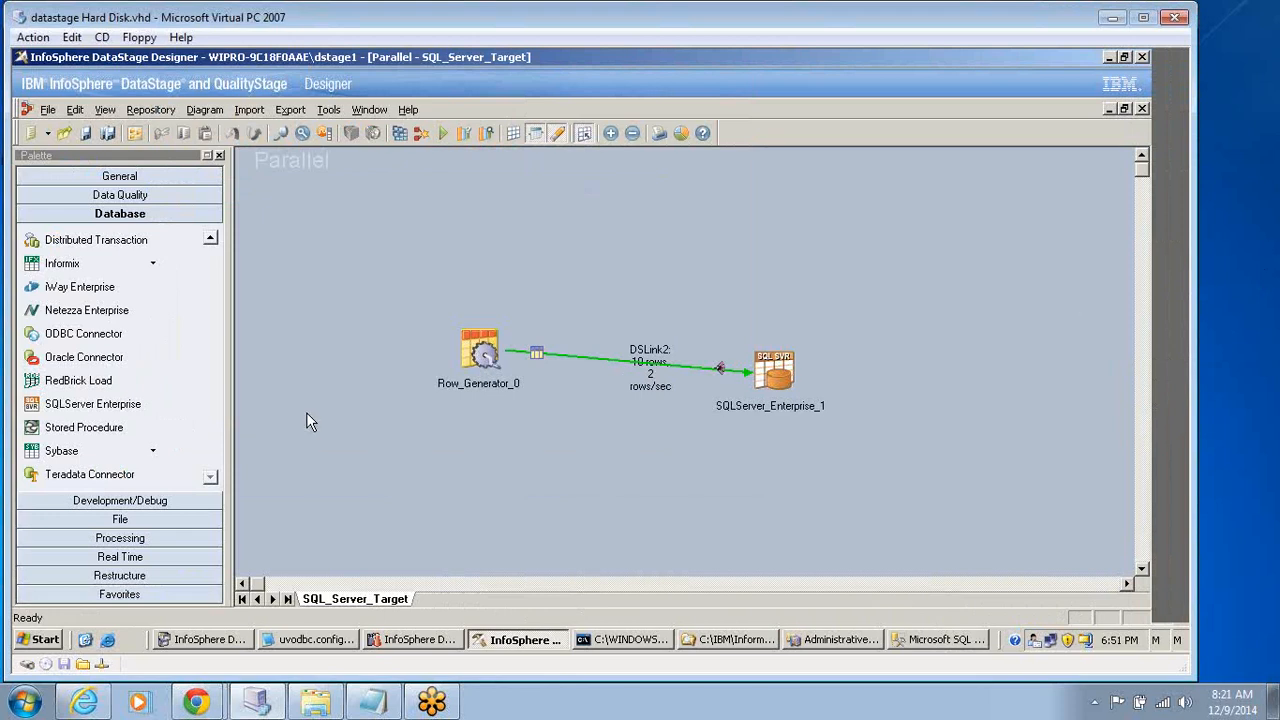
# Switch back to SQL Server Management Studio.
pyautogui.click(934, 638)
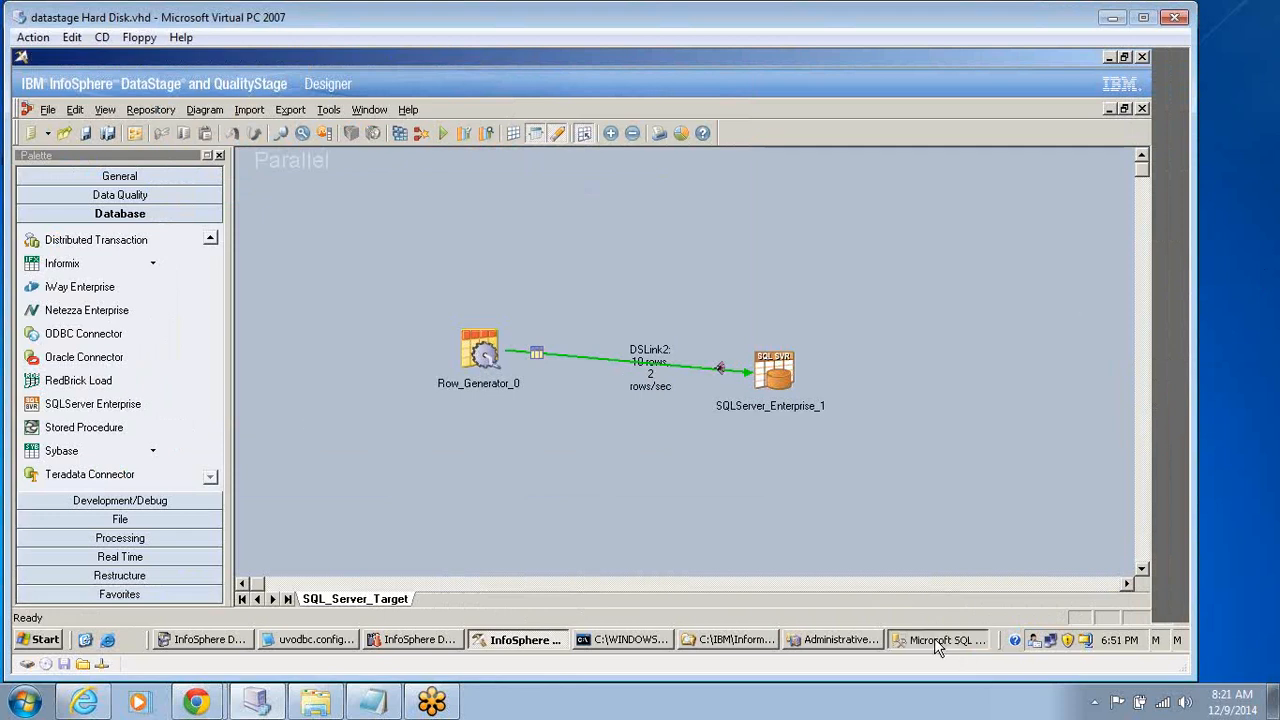